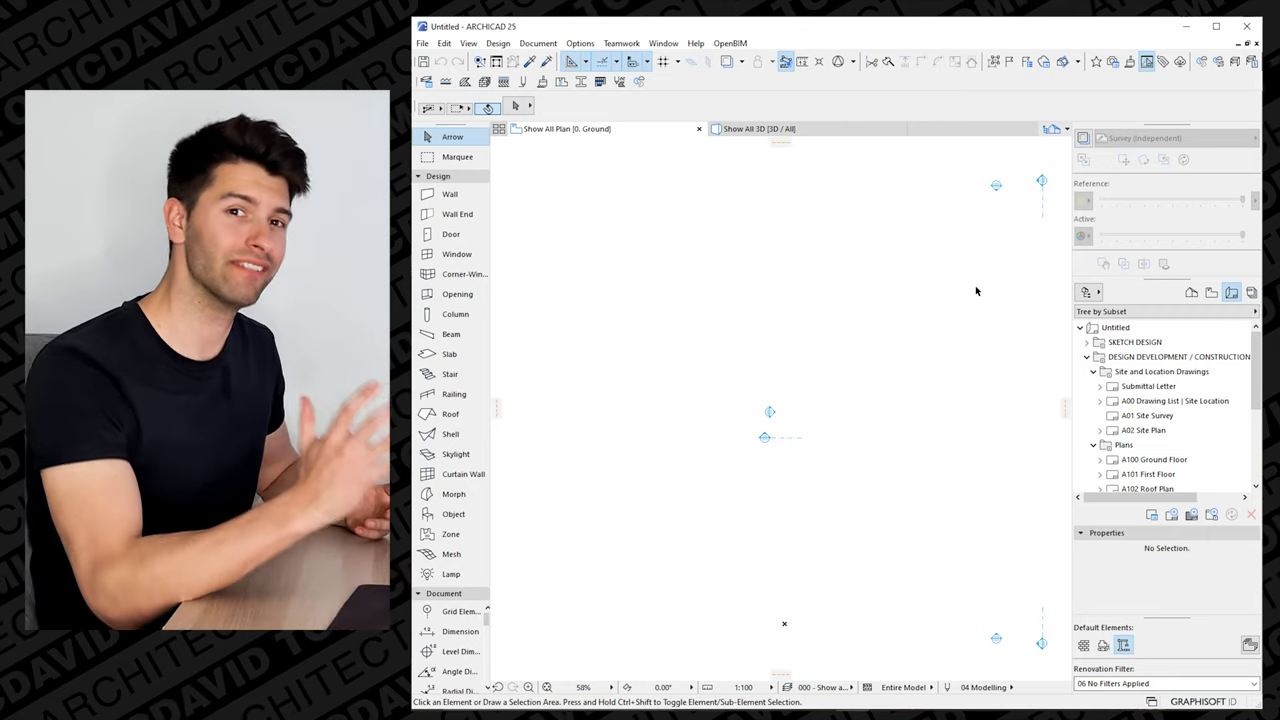
{"action": "middle_click_drag", "start_coordinate": [957, 366], "coordinate": [800, 366]}
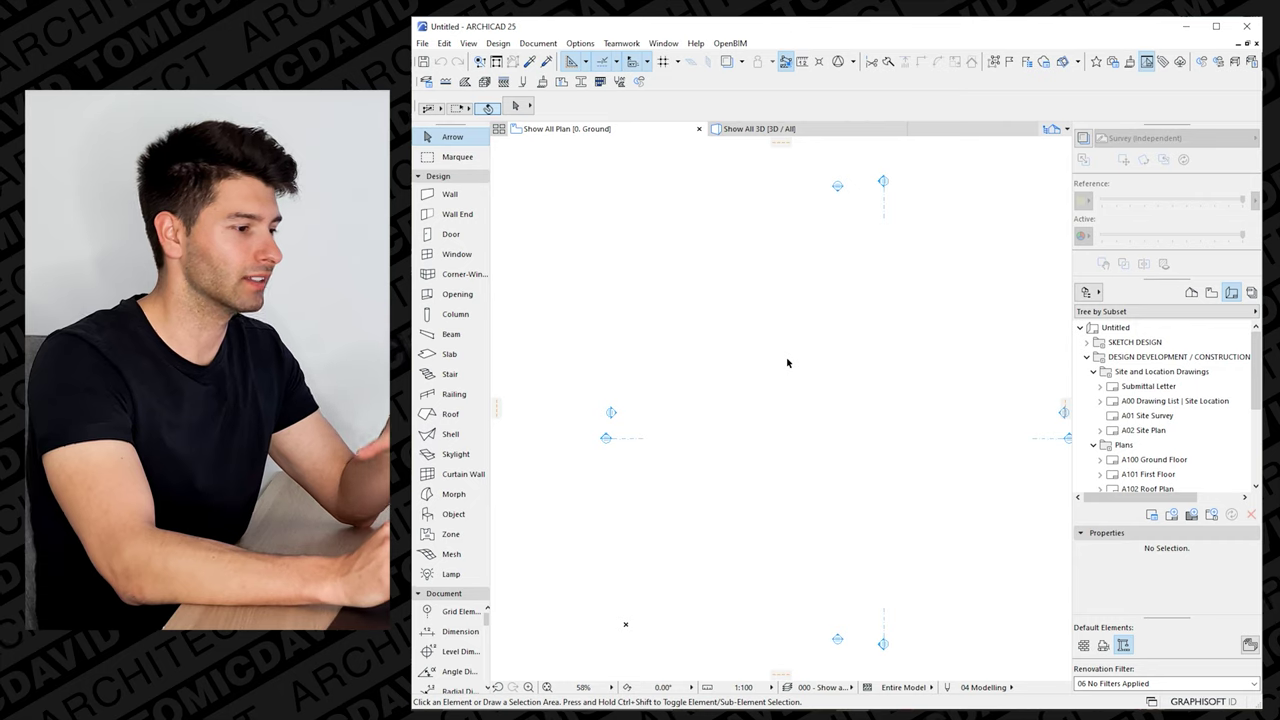
{"action": "middle_click_drag", "start_coordinate": [791, 394], "coordinate": [711, 371]}
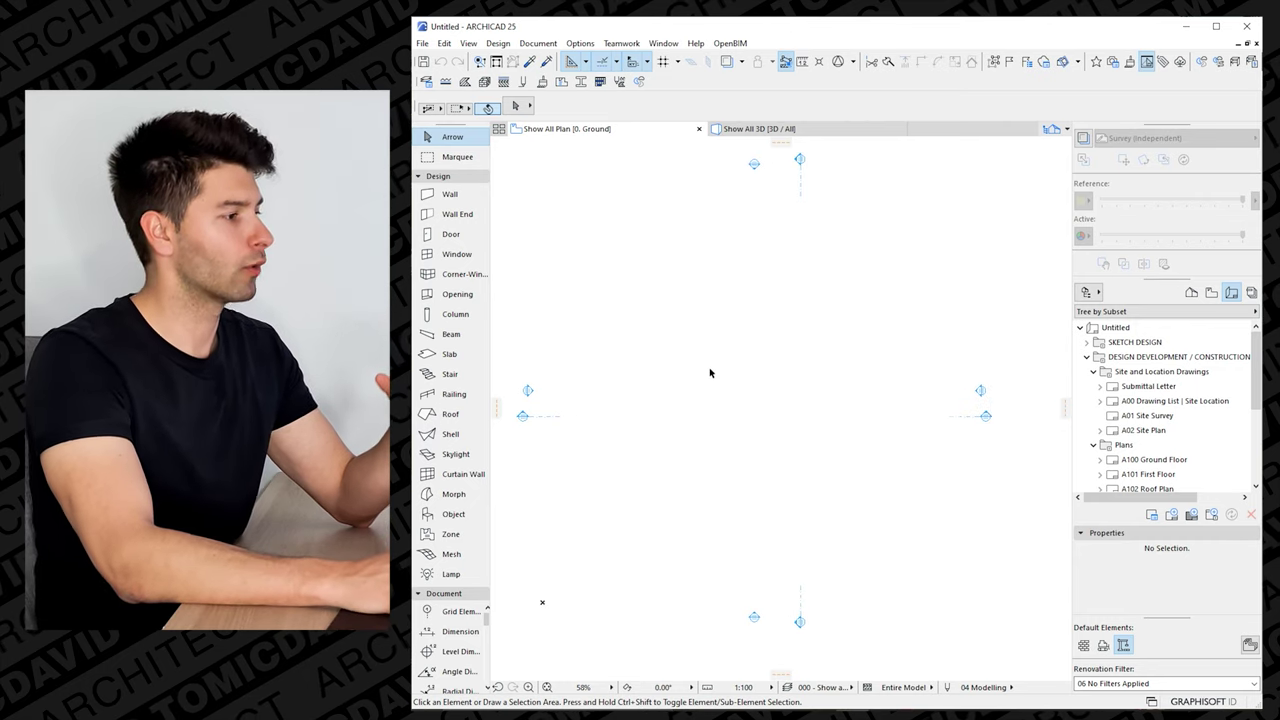
{"action": "scroll", "coordinate": [716, 385], "scroll_direction": "down", "scroll_amount": 3}
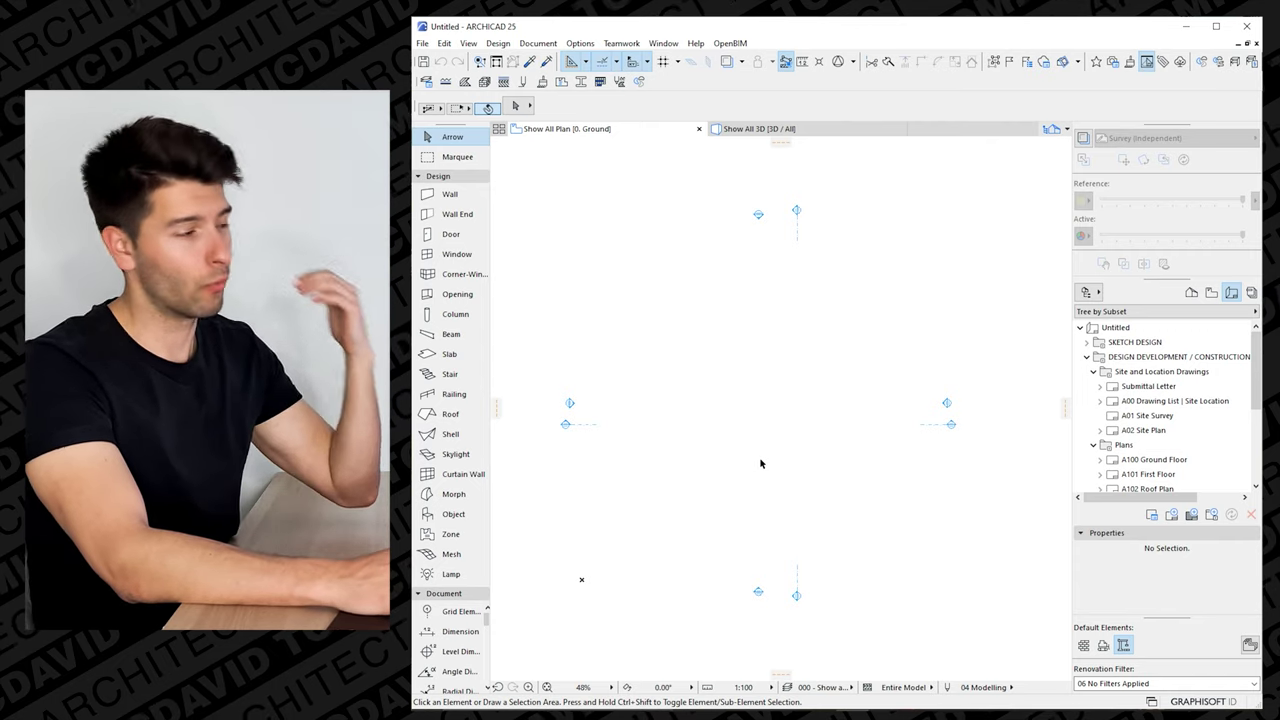
{"action": "middle_click_drag", "start_coordinate": [731, 455], "coordinate": [757, 465]}
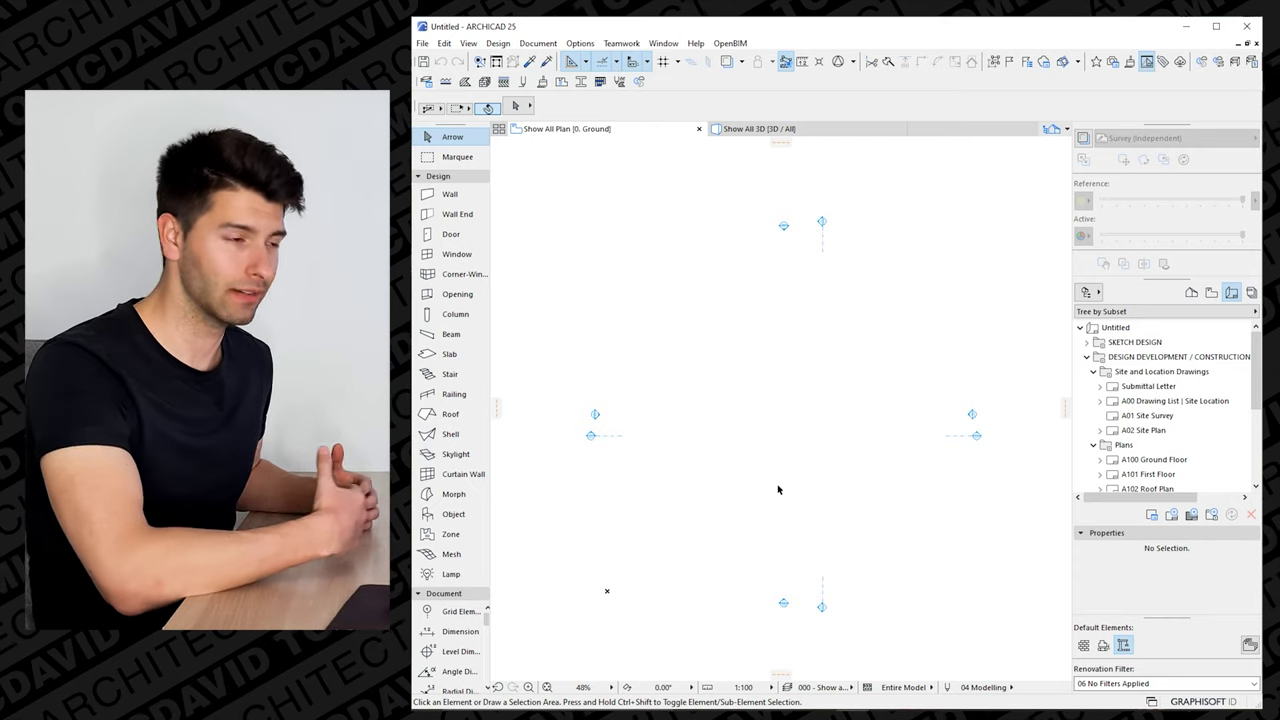
Open Storey Settings and turn off the level line display for the Roof, First and Ground storeys
{"action": "key", "text": "ctrl+7"}
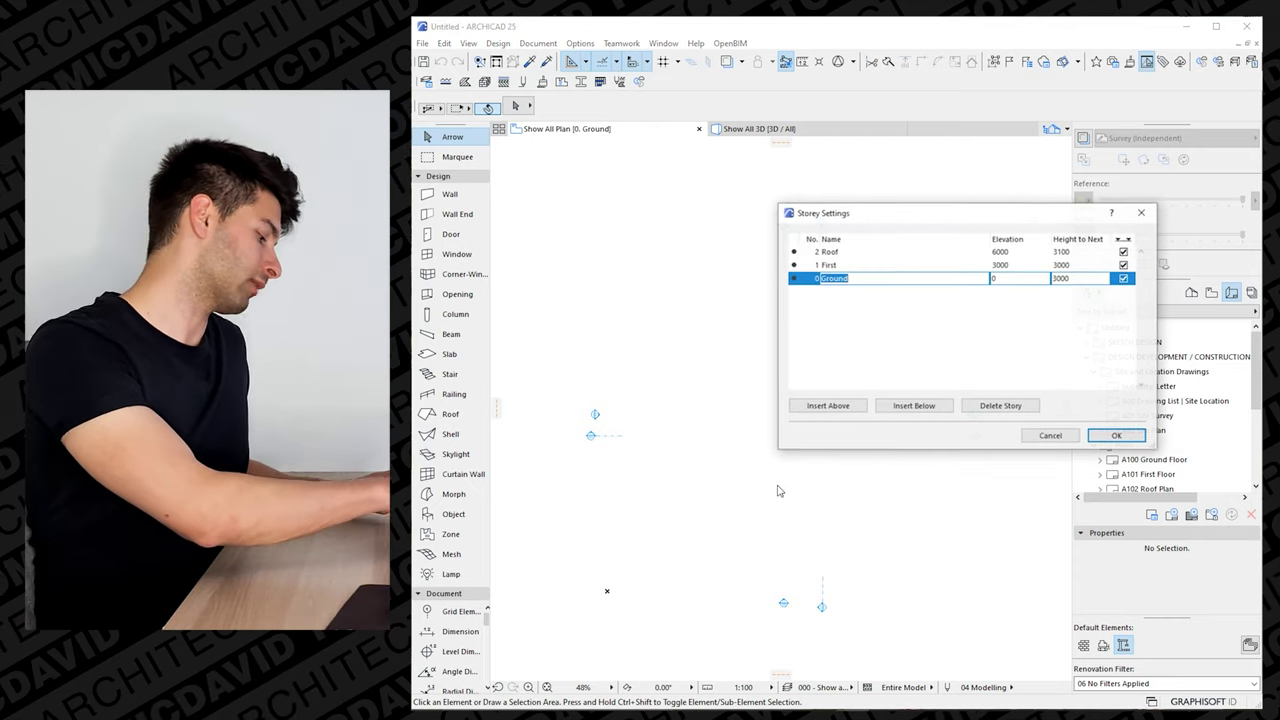
{"action": "left_click_drag", "start_coordinate": [934, 213], "coordinate": [788, 254]}
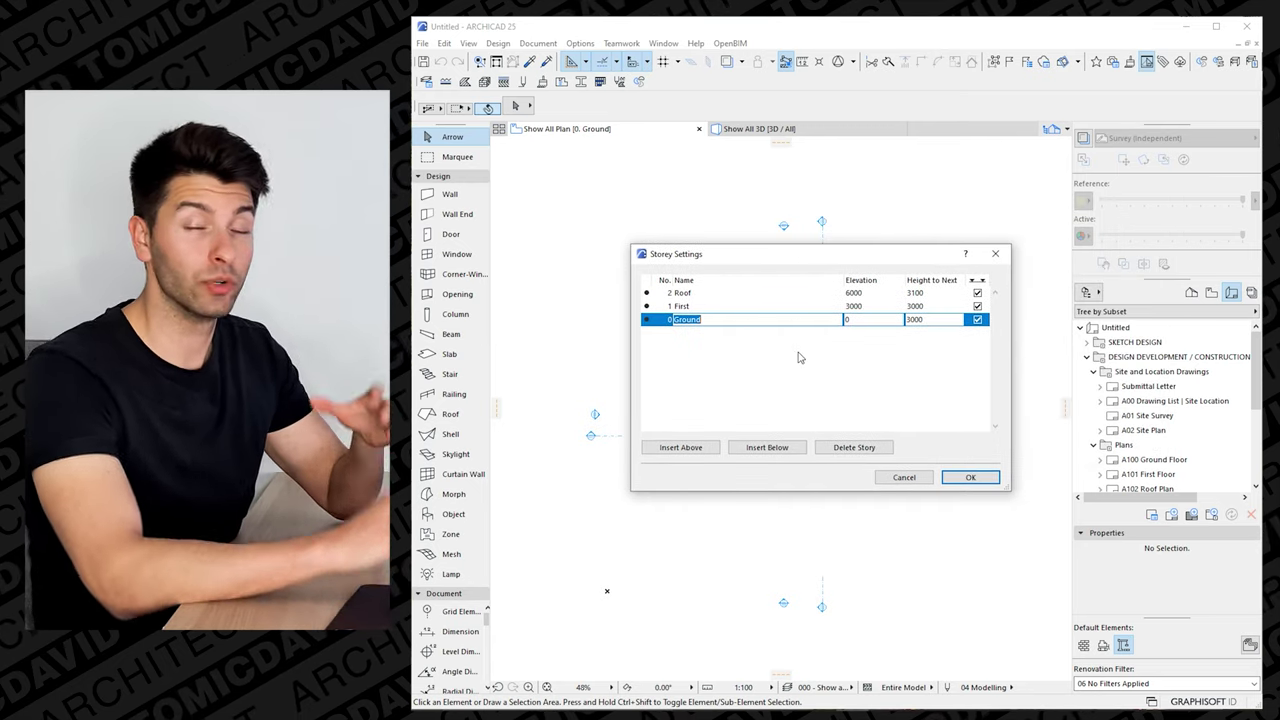
{"action": "left_click_drag", "start_coordinate": [969, 299], "coordinate": [977, 340]}
{"action": "left_click", "coordinate": [977, 320]}
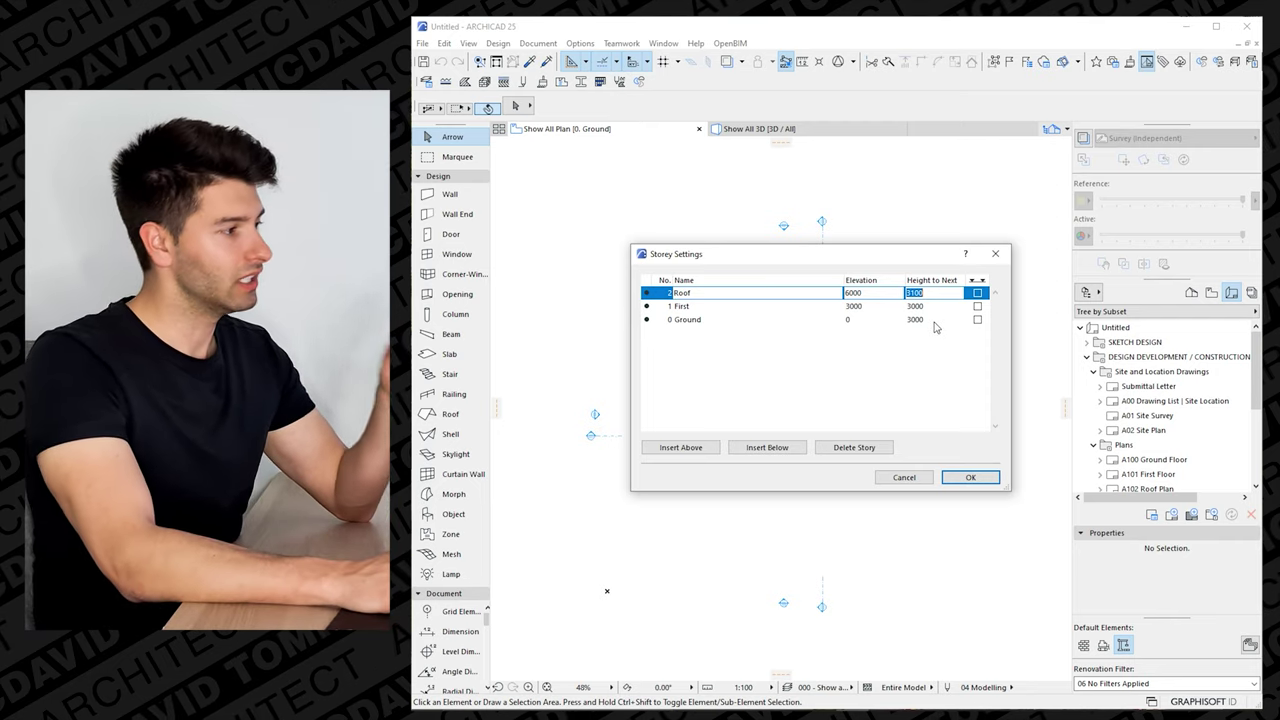
Insert a storey named Footing below Ground and turn off its level line display
{"action": "left_click", "coordinate": [712, 323]}
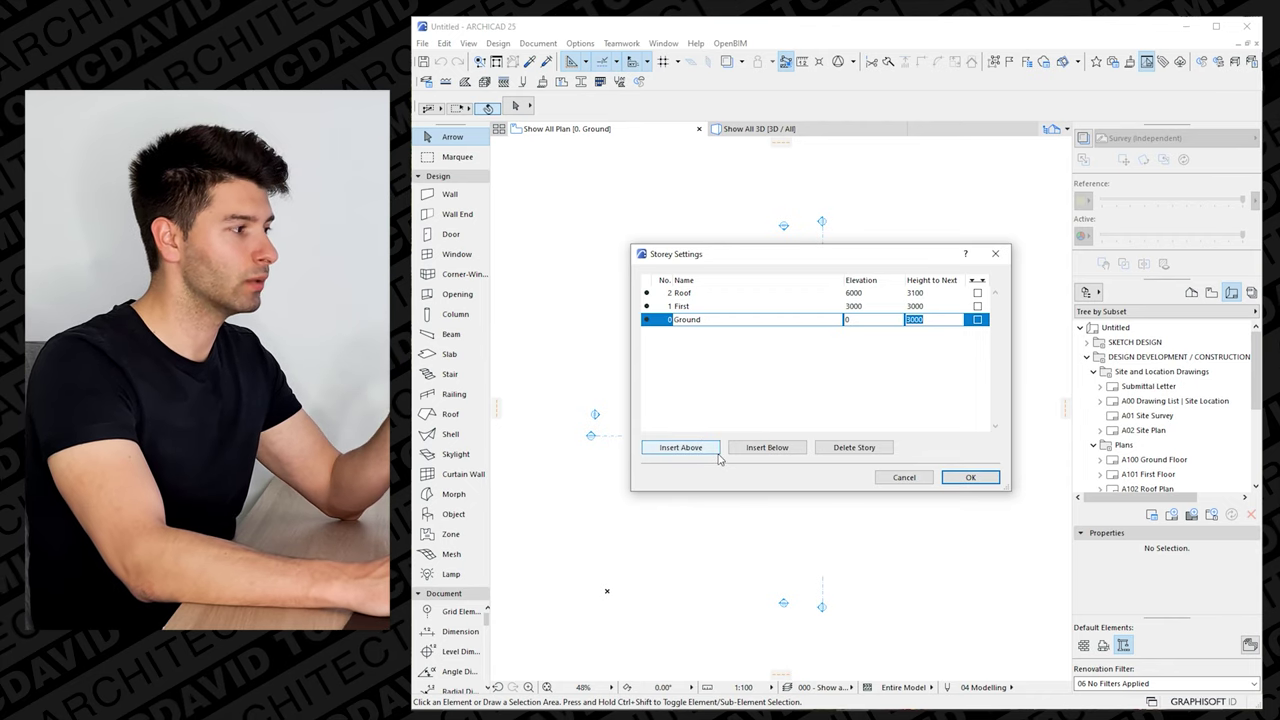
{"action": "left_click", "coordinate": [767, 447]}
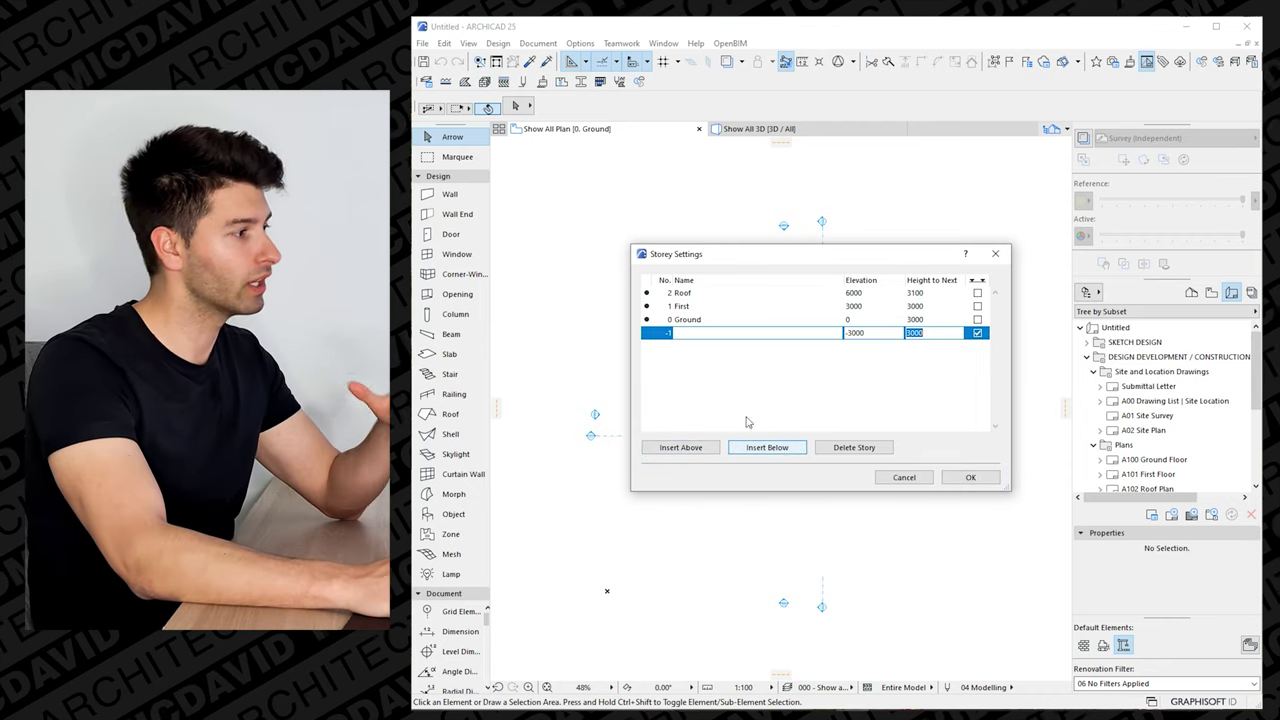
{"action": "left_click", "coordinate": [740, 334]}
{"action": "type", "text": "Footing"}
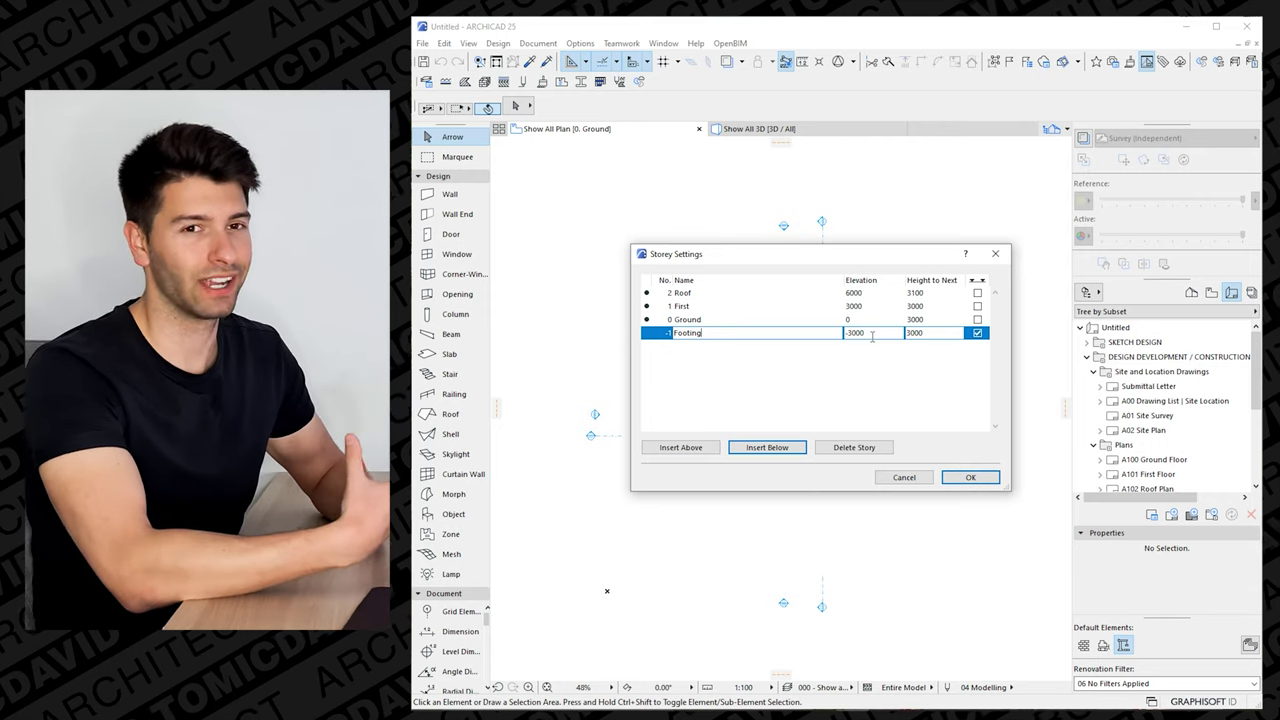
{"action": "key", "text": "Tab"}
{"action": "key", "text": "Tab"}
{"action": "key", "text": "Tab"}
{"action": "key", "text": "space"}
{"action": "key", "text": "Tab"}
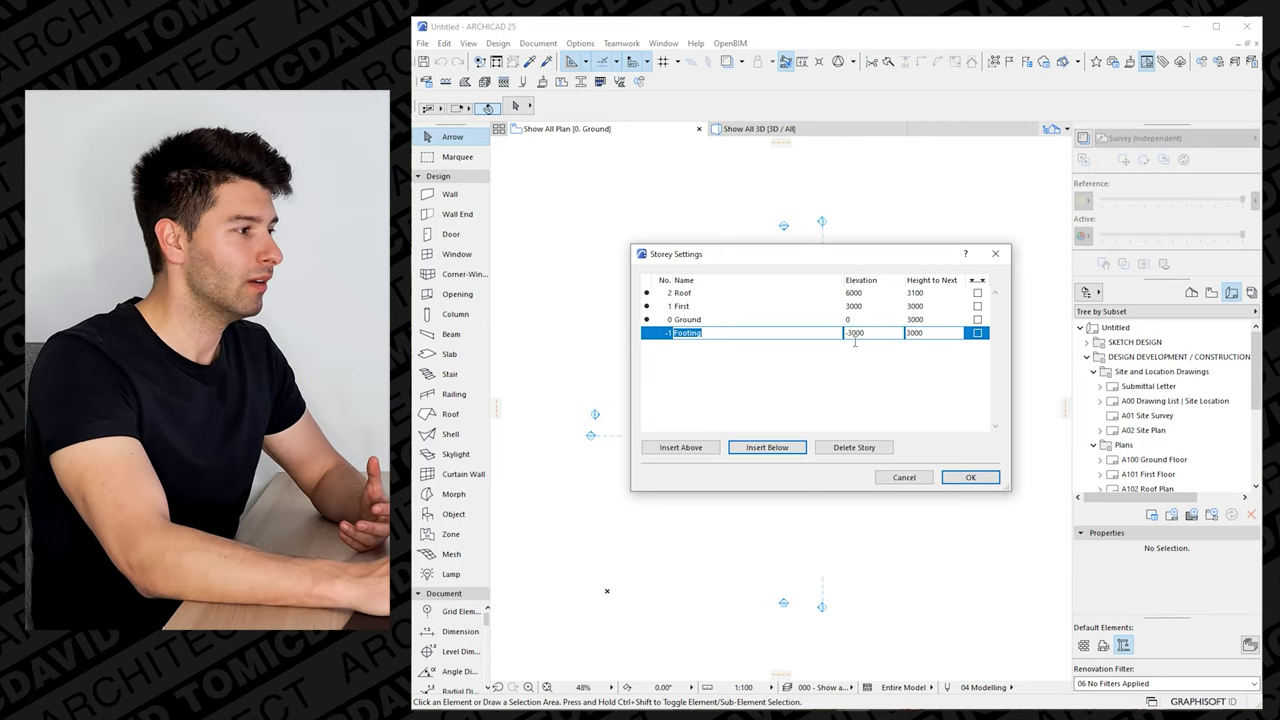
{"action": "key", "text": "Tab"}
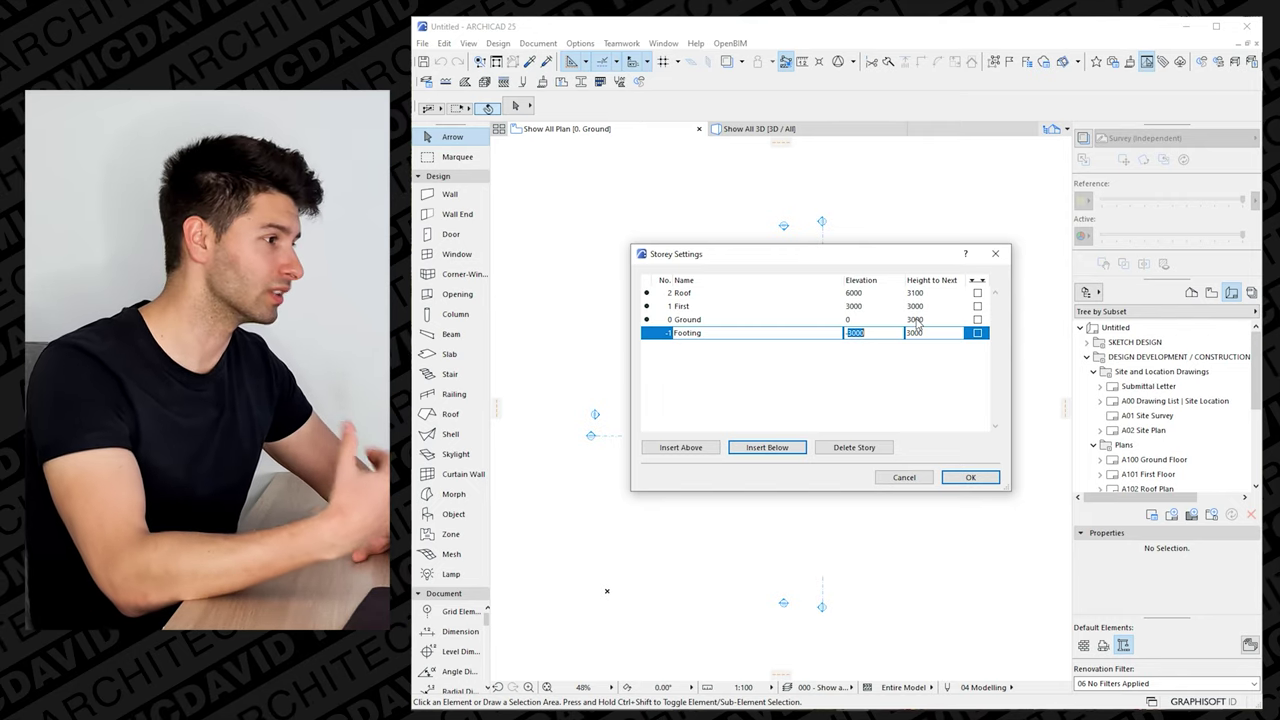
Rename the First storey as Ground Ceiling and set its height to next to 600
{"action": "left_click", "coordinate": [916, 320]}
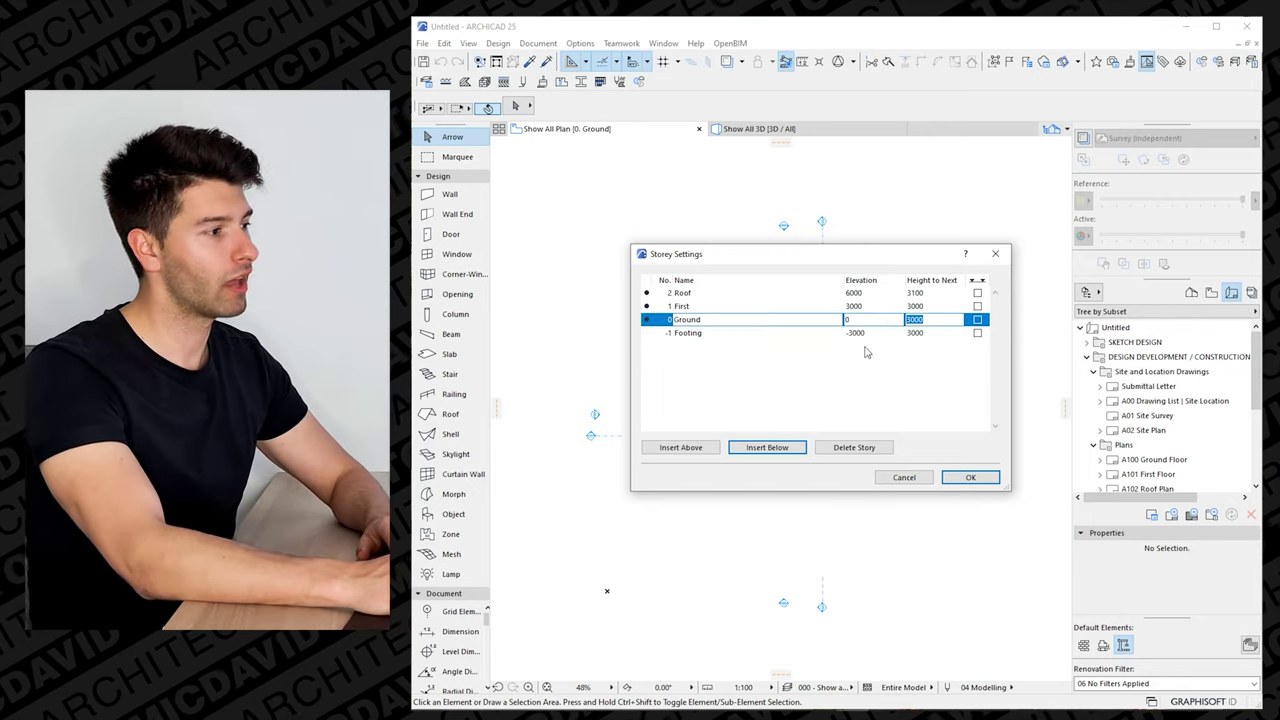
{"action": "left_click", "coordinate": [729, 310]}
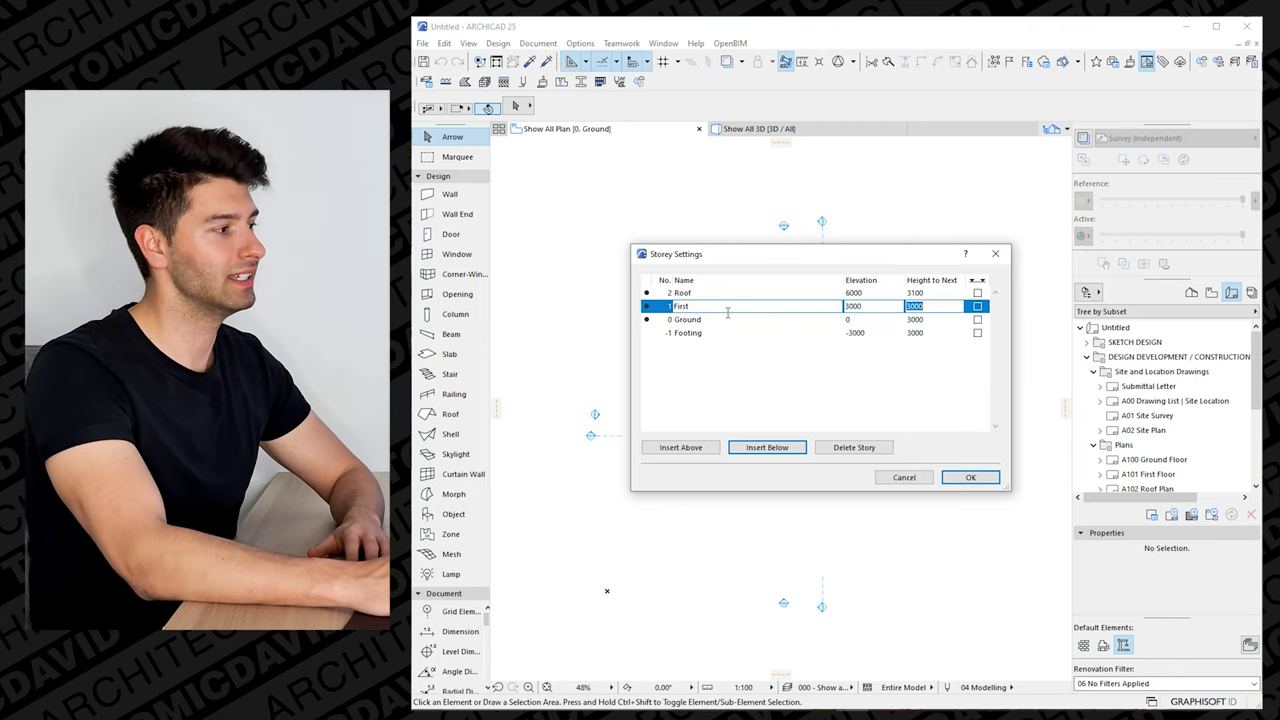
{"action": "left_click", "coordinate": [728, 310]}
{"action": "type", "text": "Ground C"}
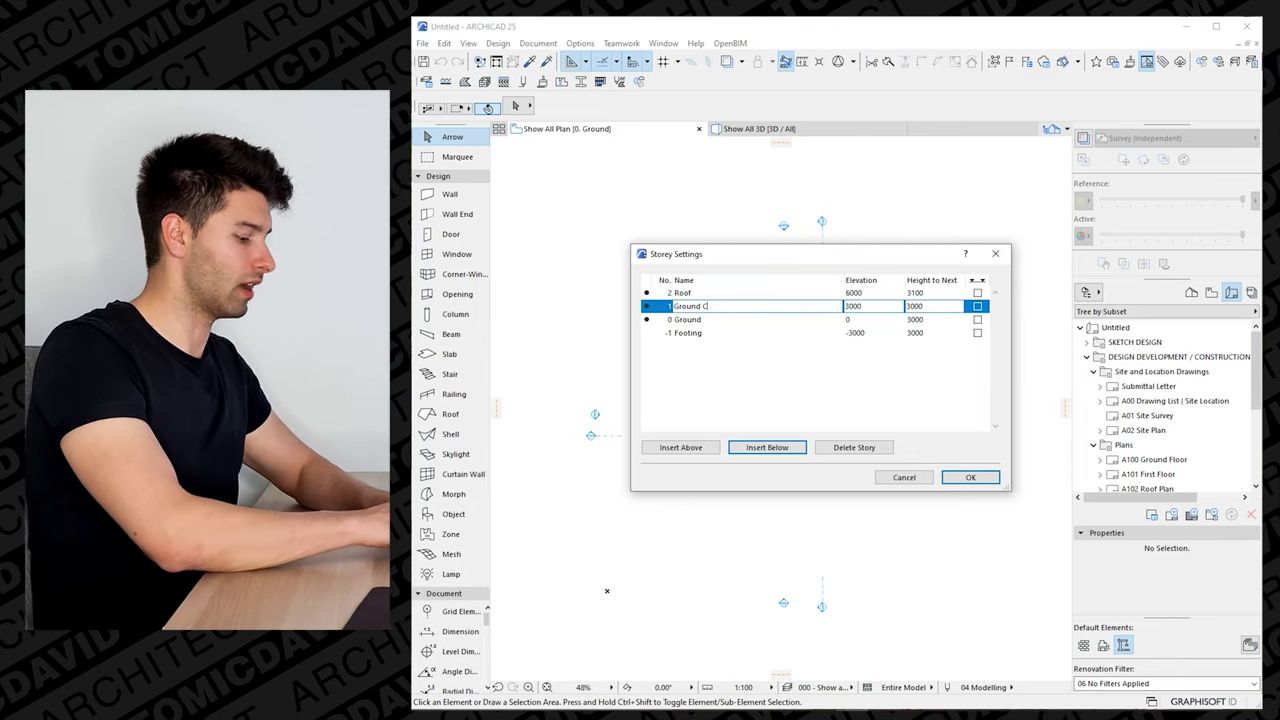
{"action": "type", "text": "eiling"}
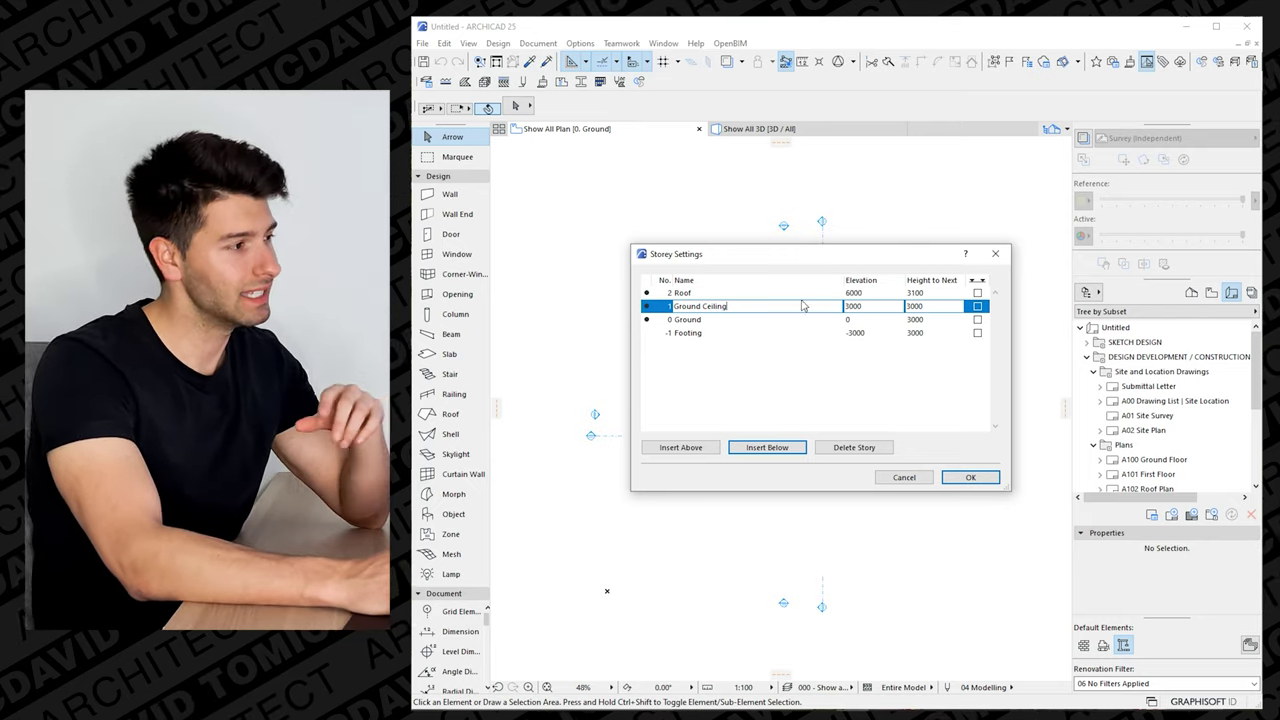
{"action": "double_click", "coordinate": [925, 311]}
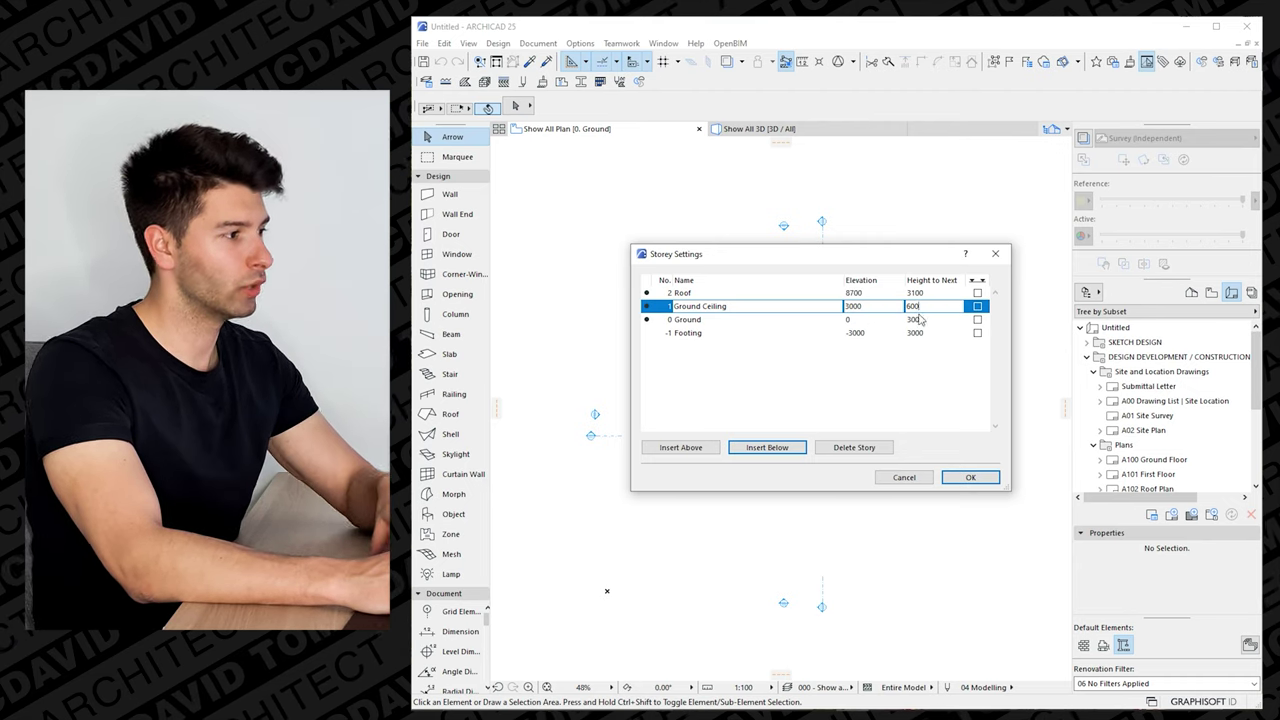
{"action": "type", "text": "600"}
{"action": "key", "text": "Return"}
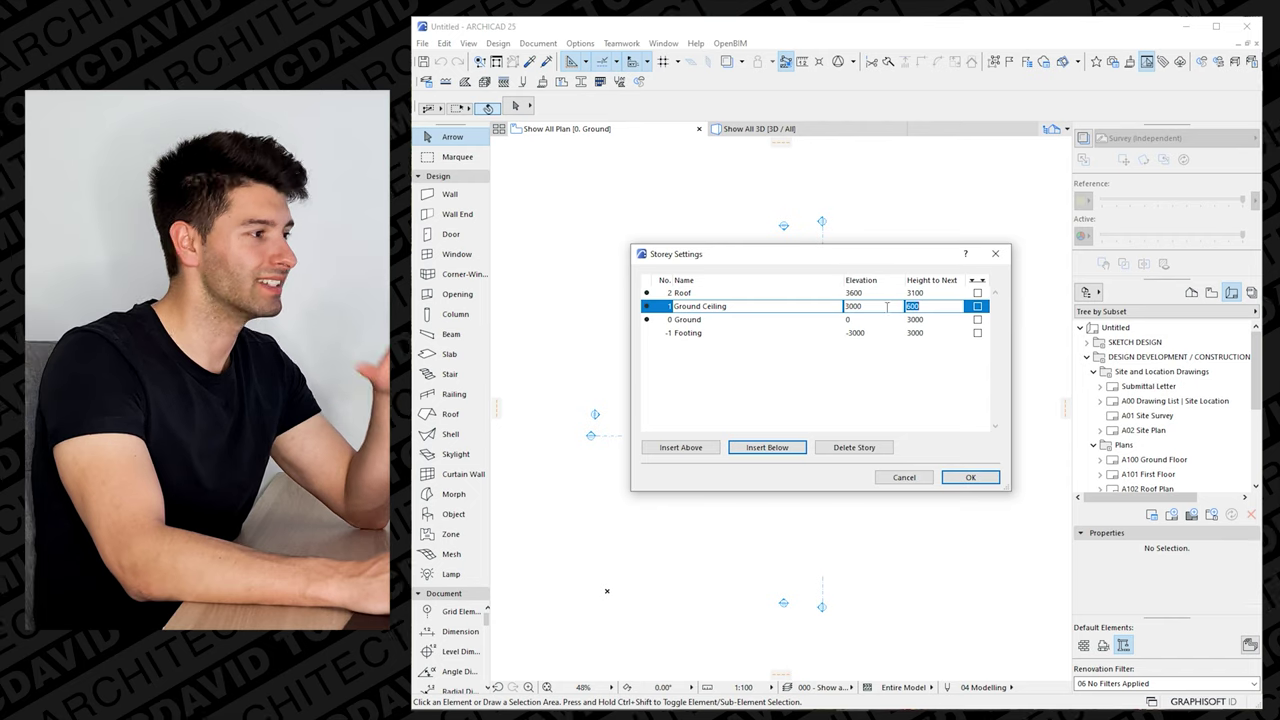
Rename the Roof storey directly above Ground Ceiling as Second Floor
{"action": "left_click", "coordinate": [725, 293]}
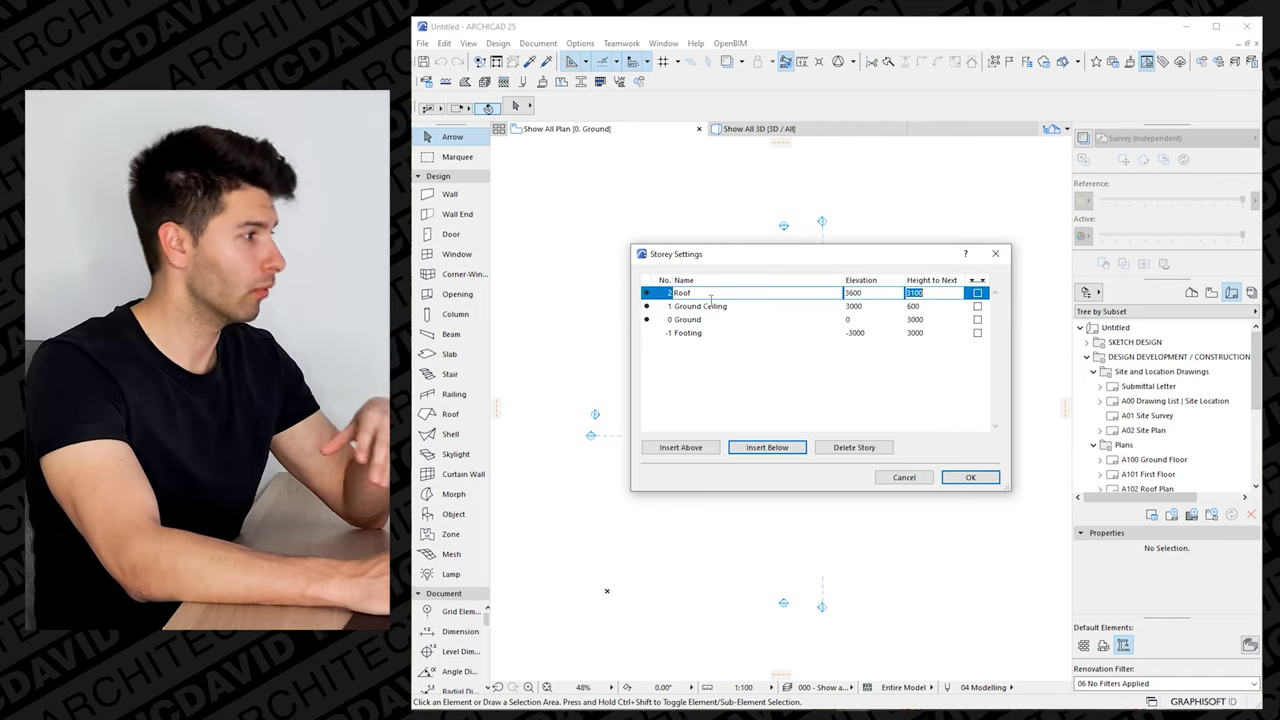
{"action": "type", "text": "Second F"}
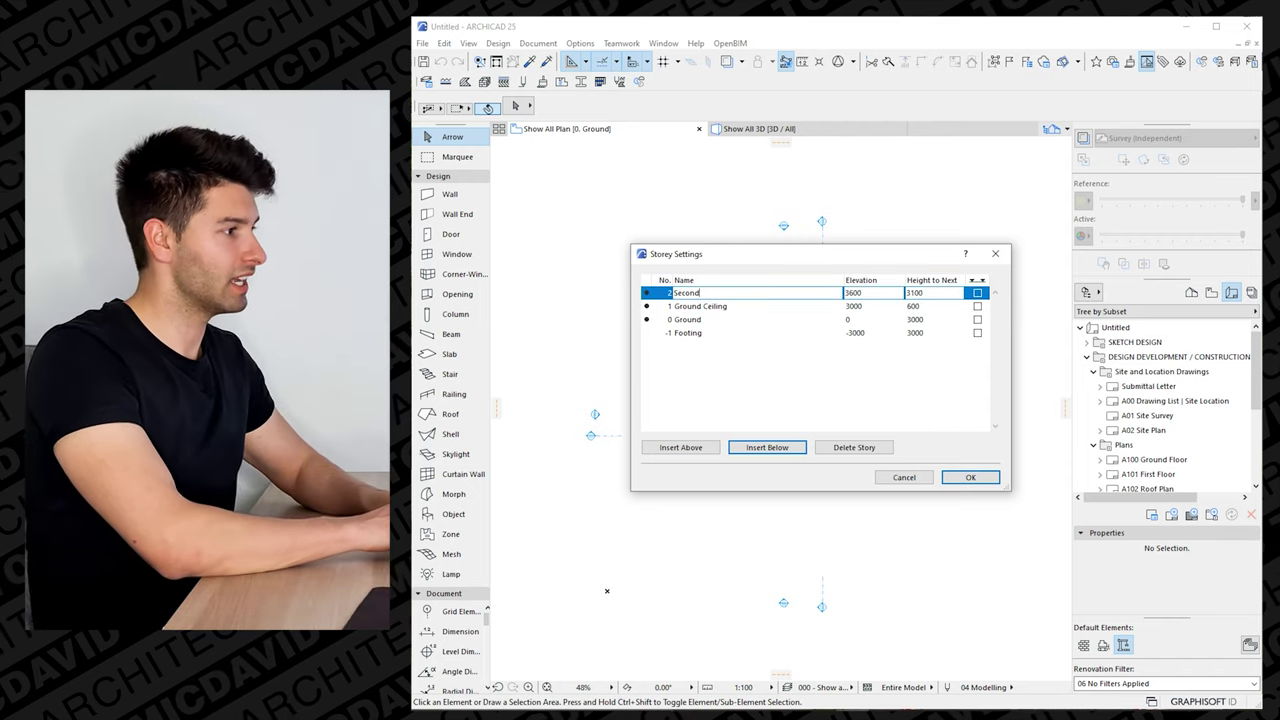
{"action": "type", "text": "loor"}
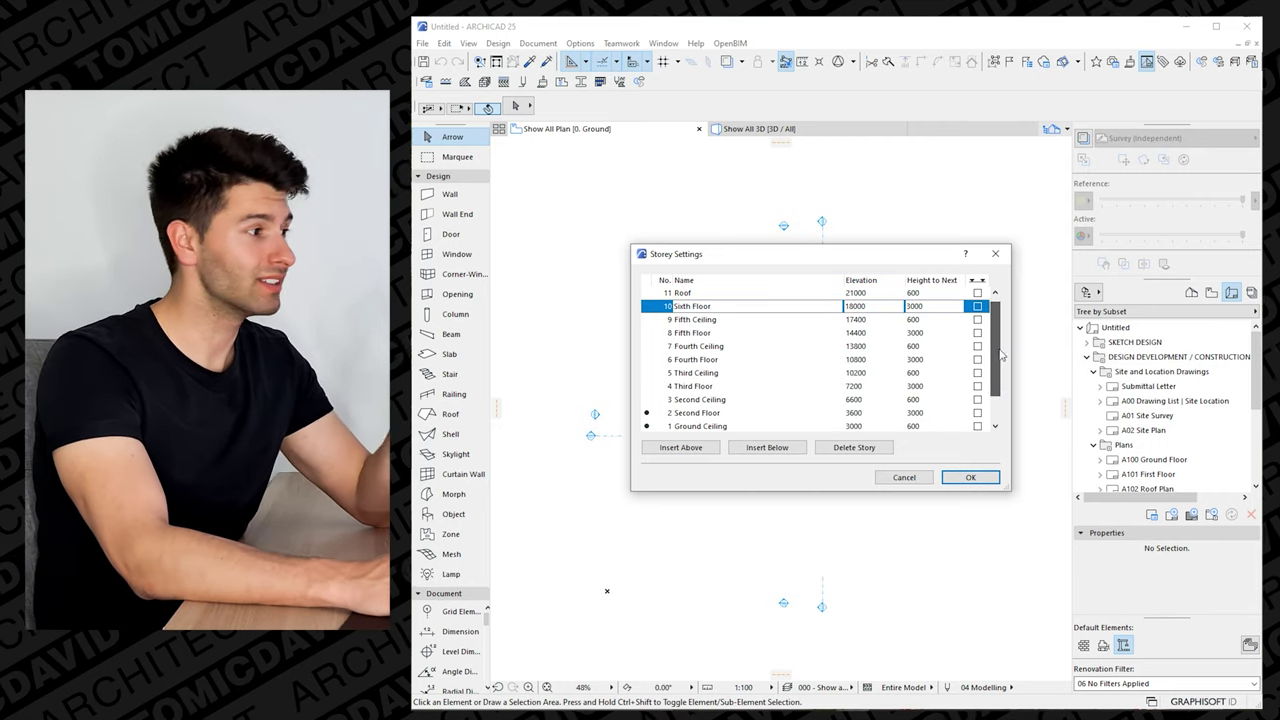
Rename the Ground storey as Ground Floor and apply the storey settings with Third Floor selected
{"action": "scroll", "coordinate": [1001, 354], "scroll_direction": "down", "scroll_amount": 1}
{"action": "left_click", "coordinate": [718, 399]}
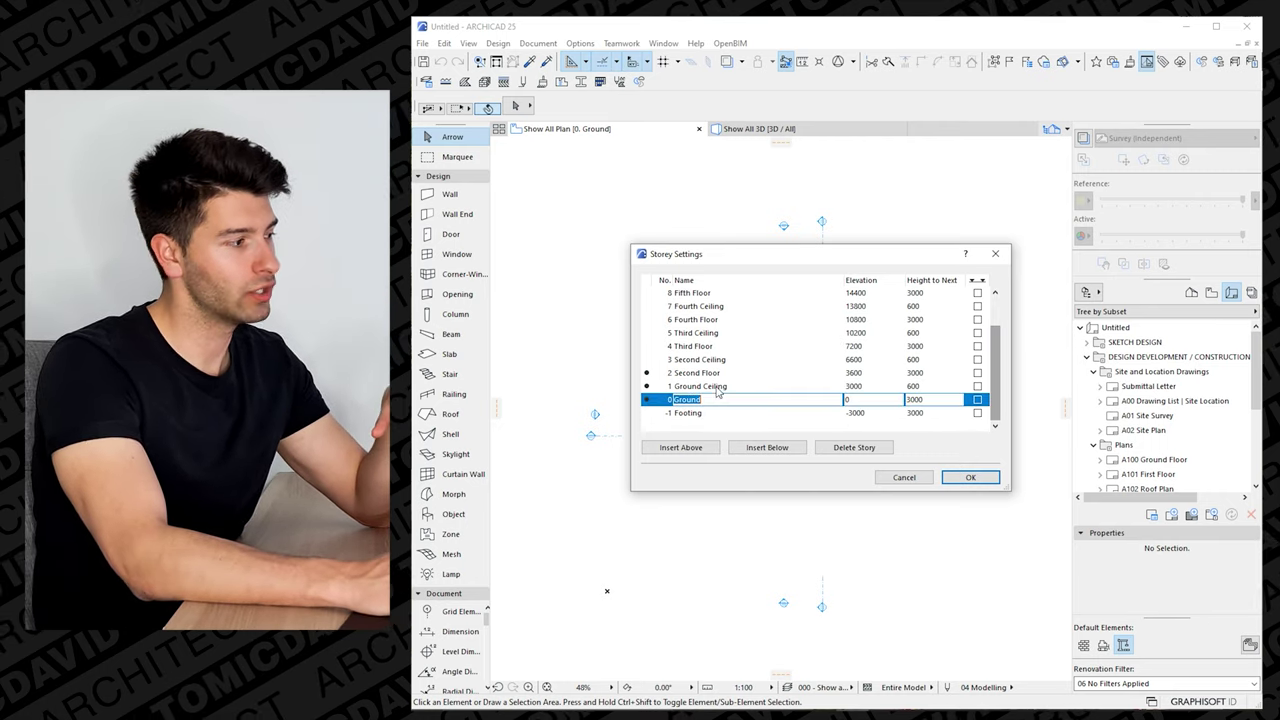
{"action": "left_click", "coordinate": [748, 362]}
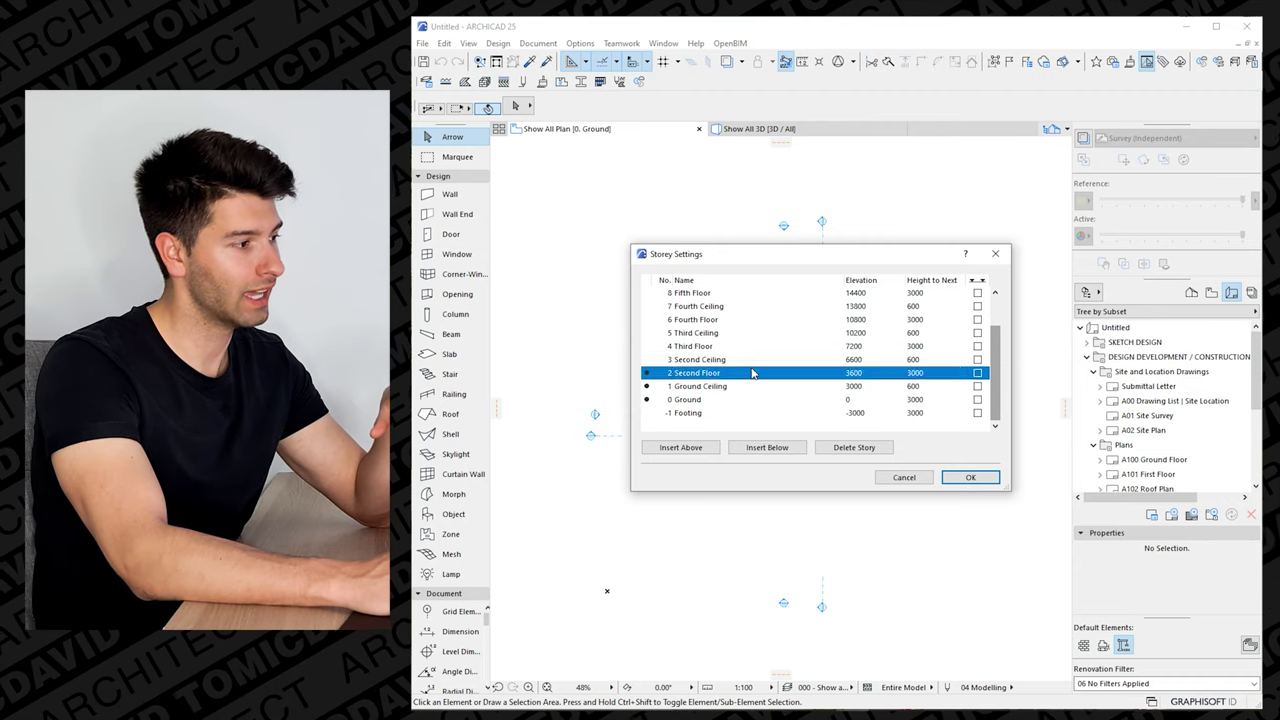
{"action": "left_click", "coordinate": [688, 399]}
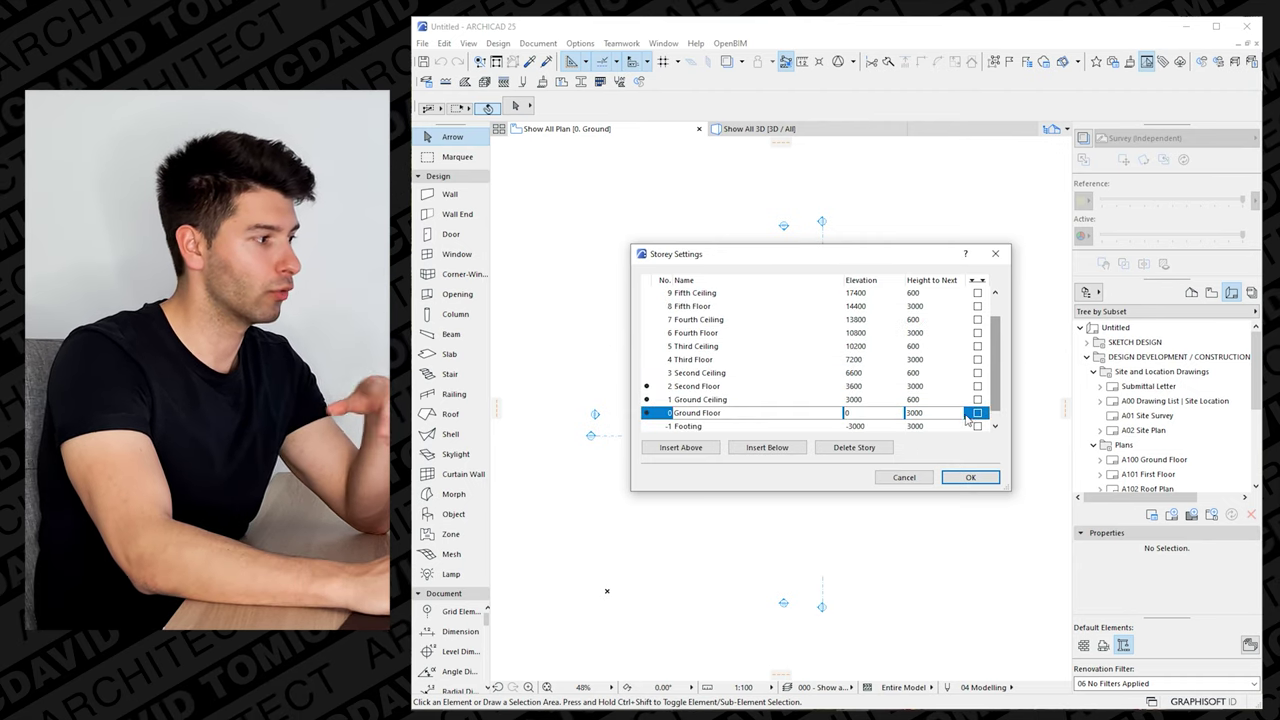
{"action": "left_click", "coordinate": [760, 386]}
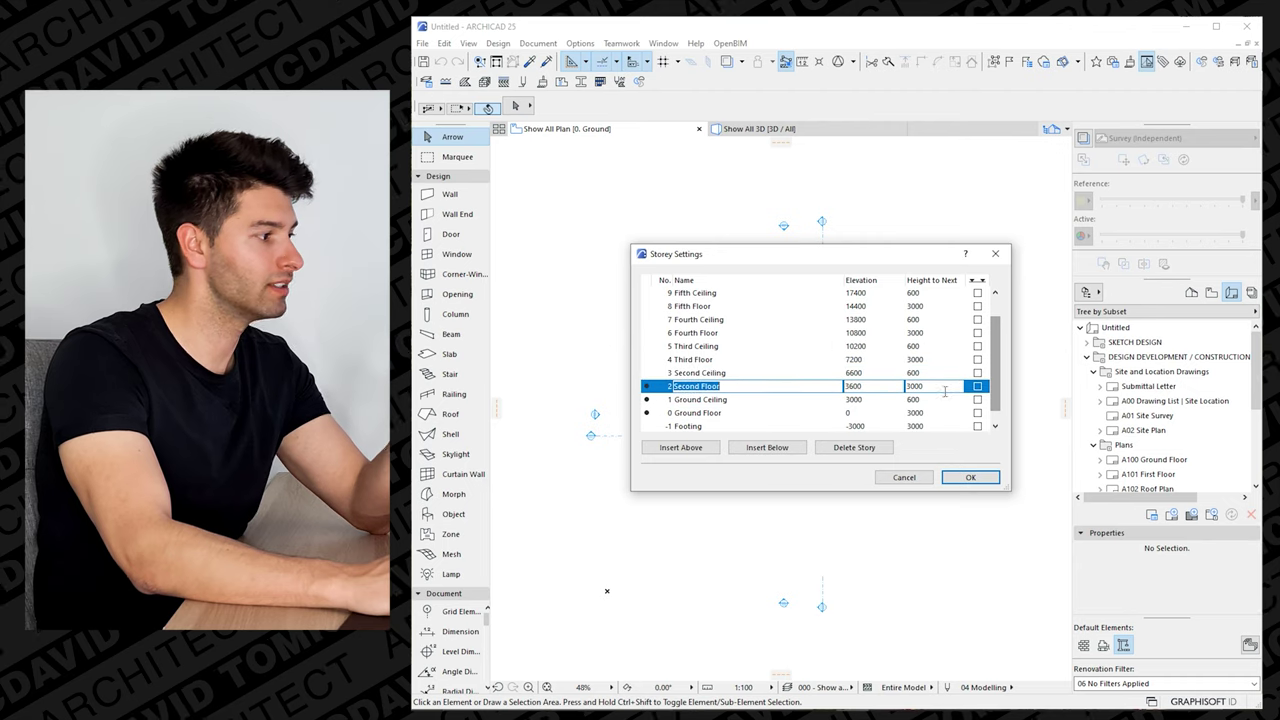
{"action": "left_click", "coordinate": [792, 360]}
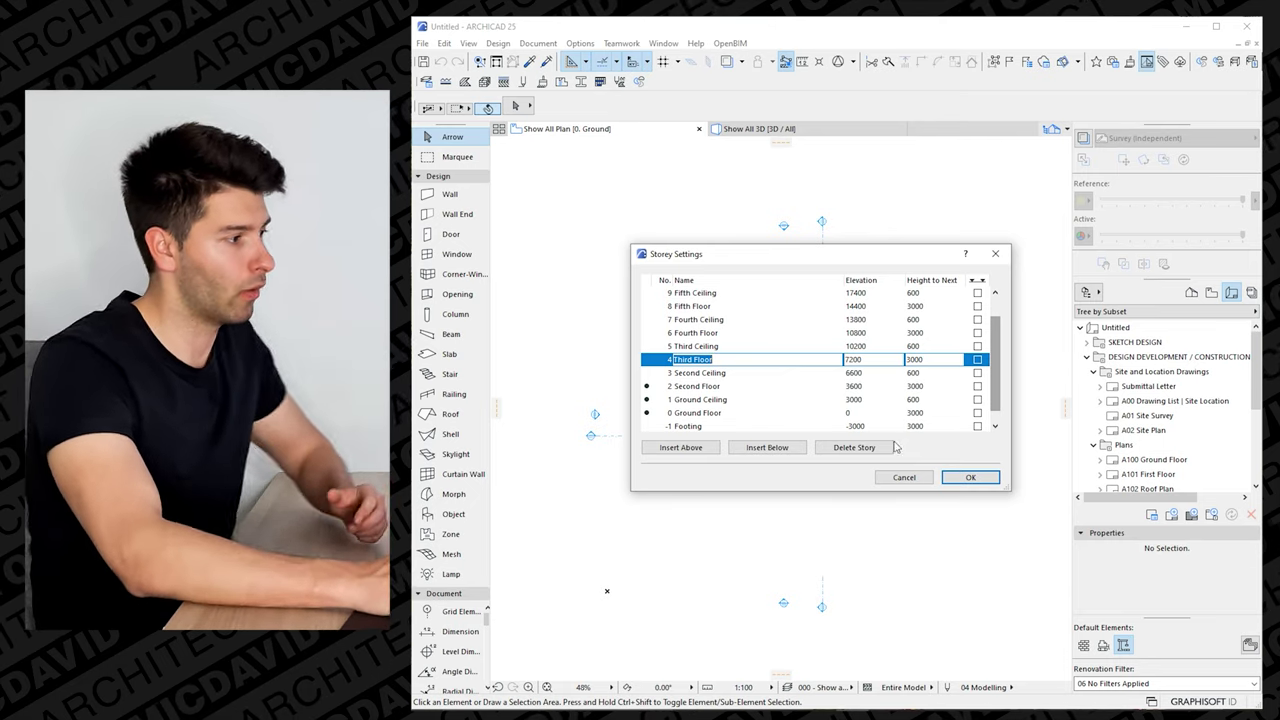
{"action": "left_click", "coordinate": [967, 476]}
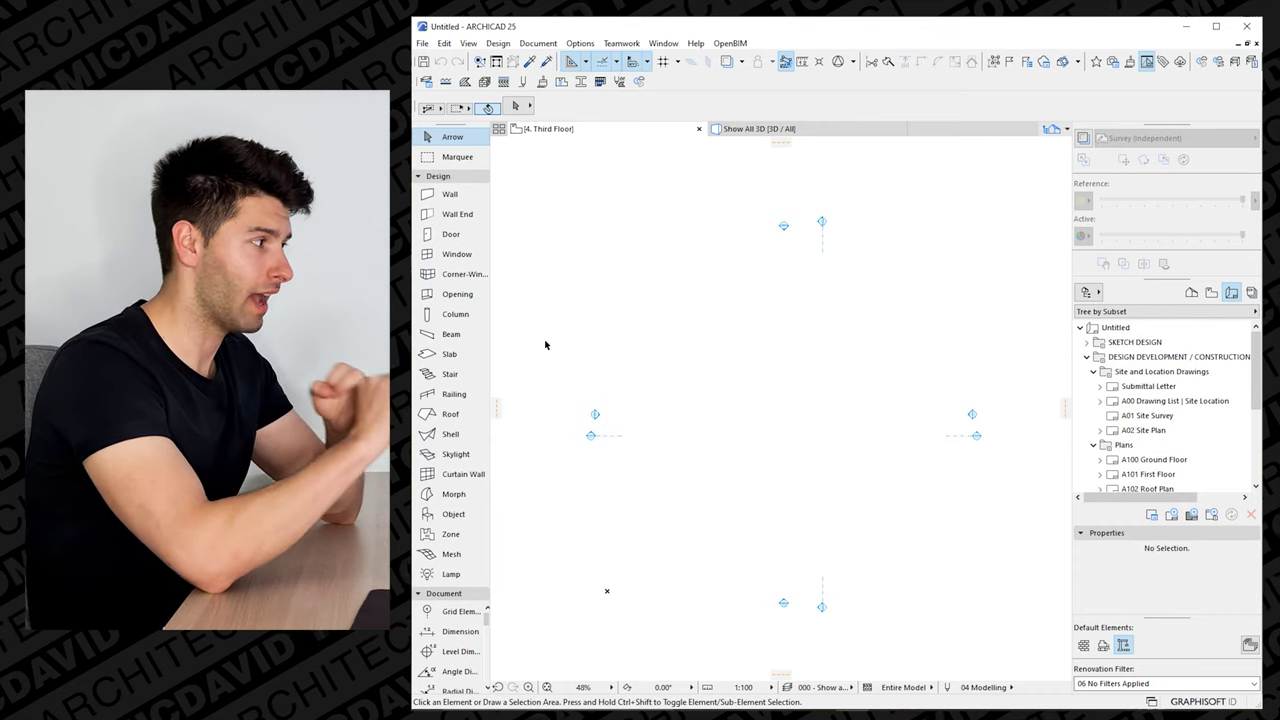
Show the project's storey list, open the Ground Floor plan and move down one storey to Footing
{"action": "left_click", "coordinate": [1191, 292]}
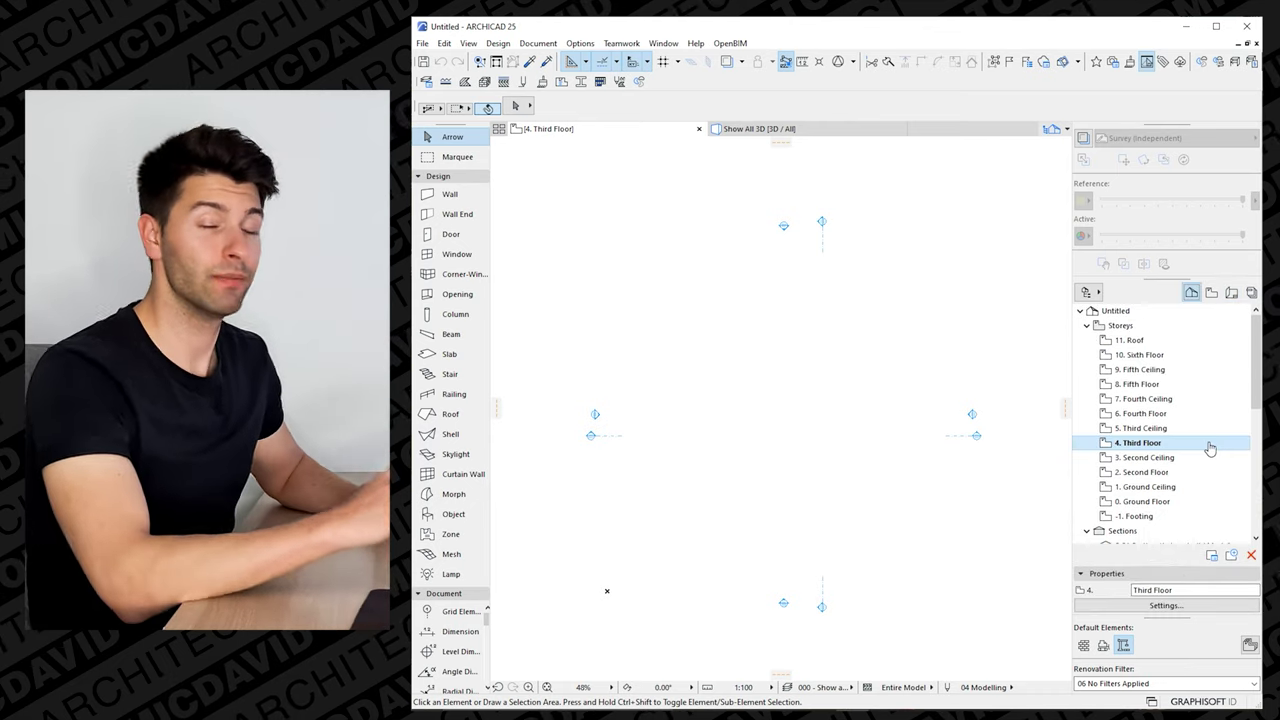
{"action": "double_click", "coordinate": [1176, 503]}
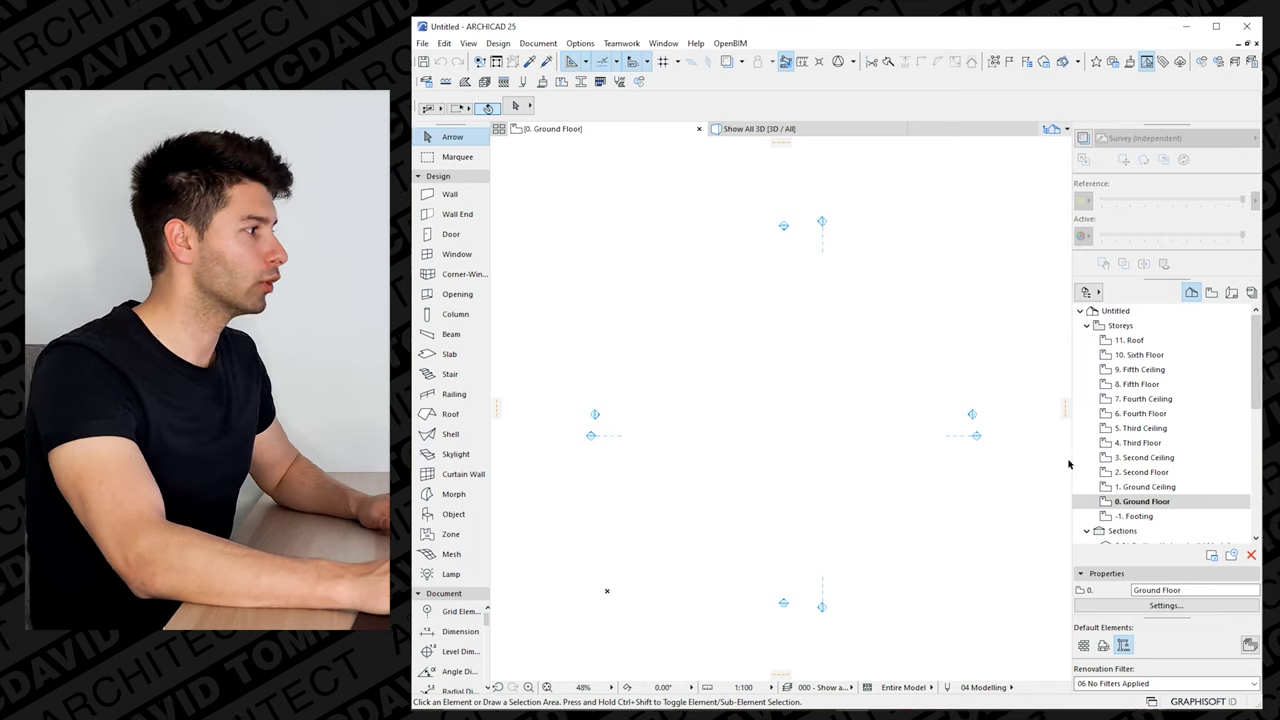
{"action": "key", "text": "ctrl+Down"}
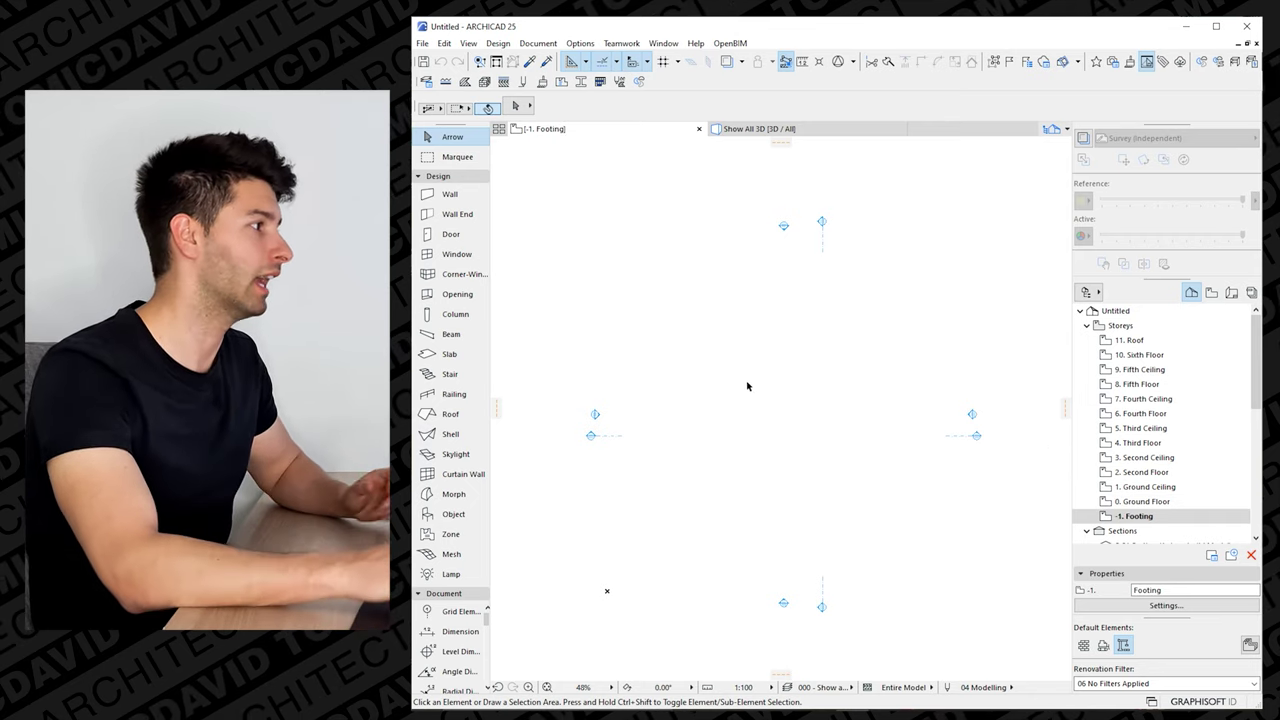
Draw a rectangular slab measuring 15000 by 15000 in the middle of the Footing plan
{"action": "left_click", "coordinate": [449, 354]}
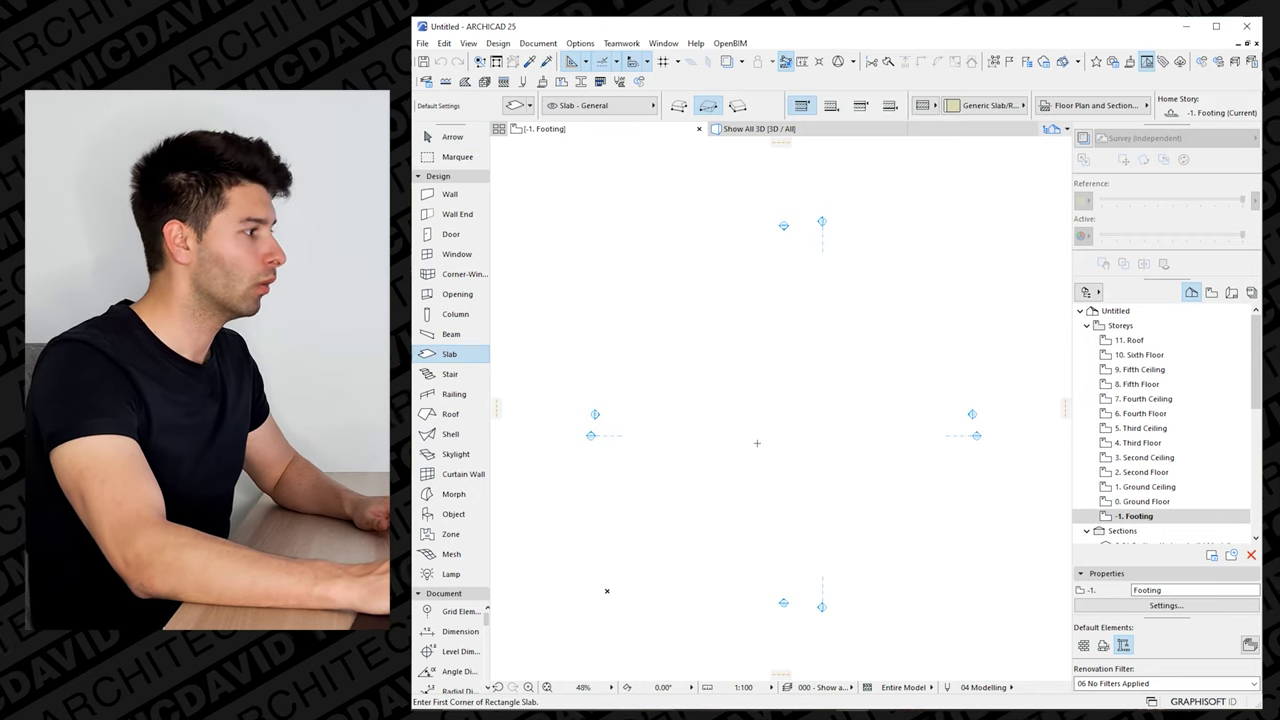
{"action": "left_click", "coordinate": [722, 461]}
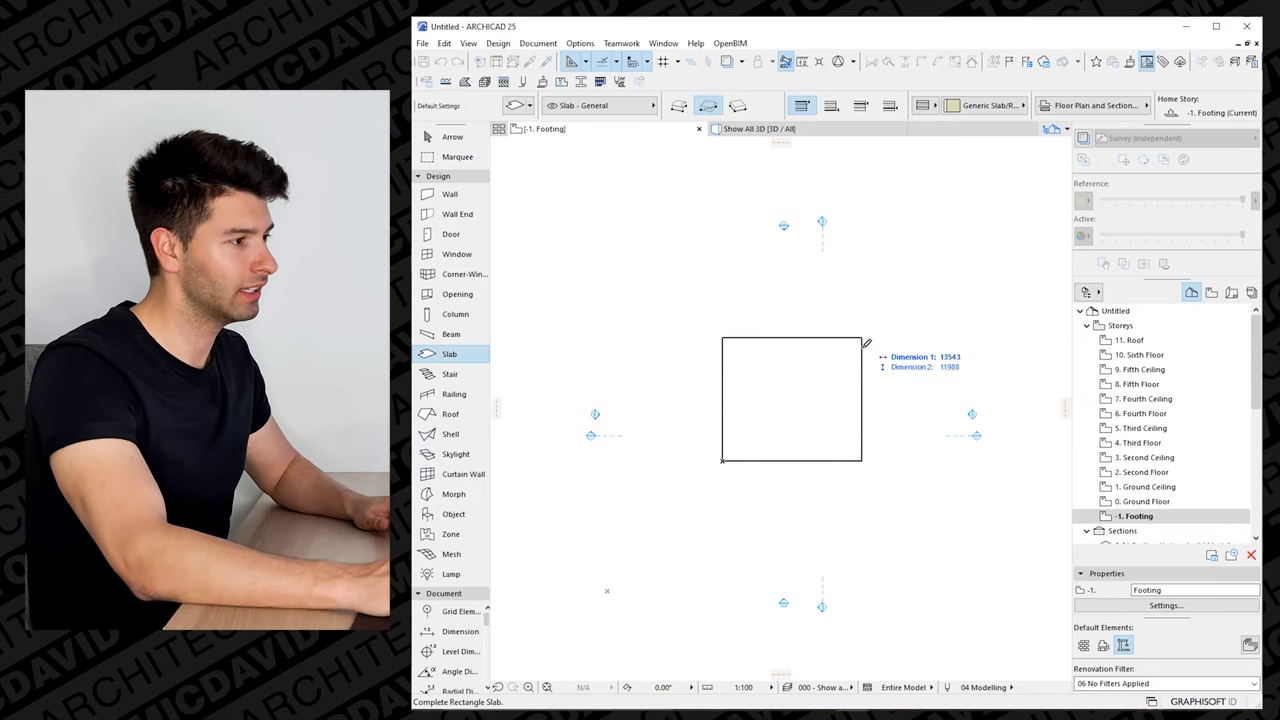
{"action": "type", "text": "15000"}
{"action": "key", "text": "Tab"}
{"action": "type", "text": "1"}
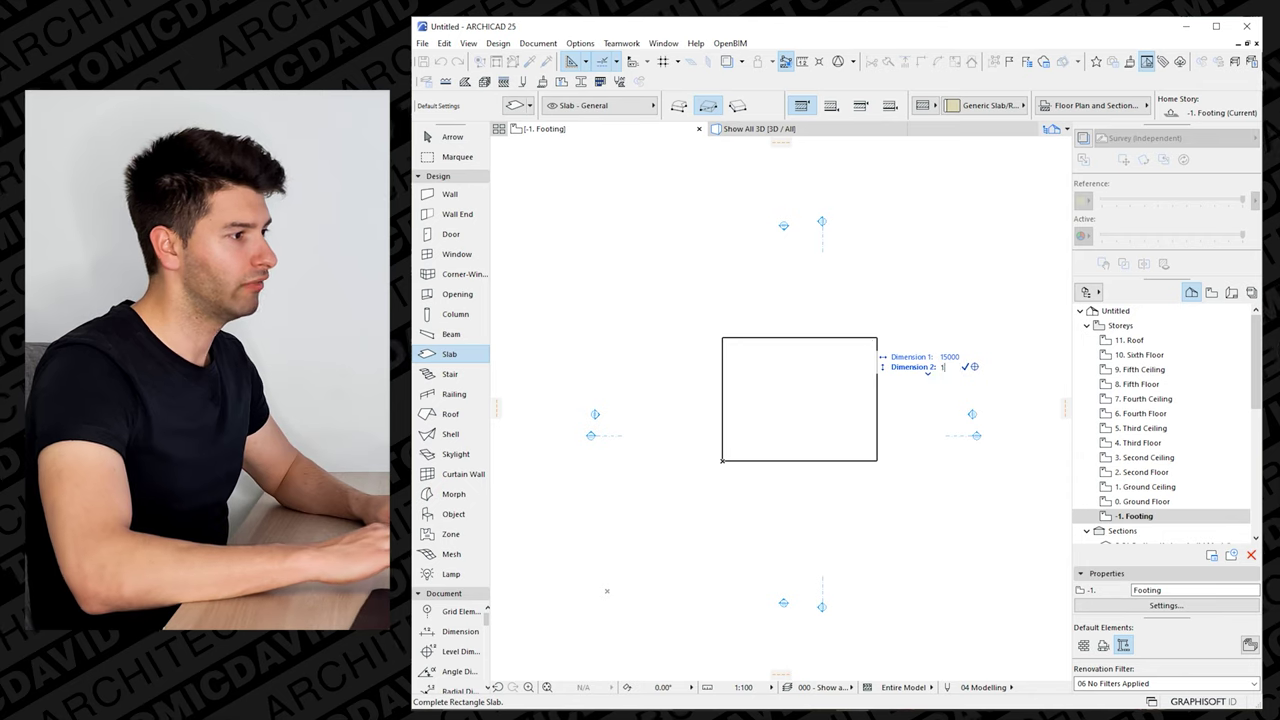
{"action": "type", "text": "5000"}
{"action": "key", "text": "Return"}
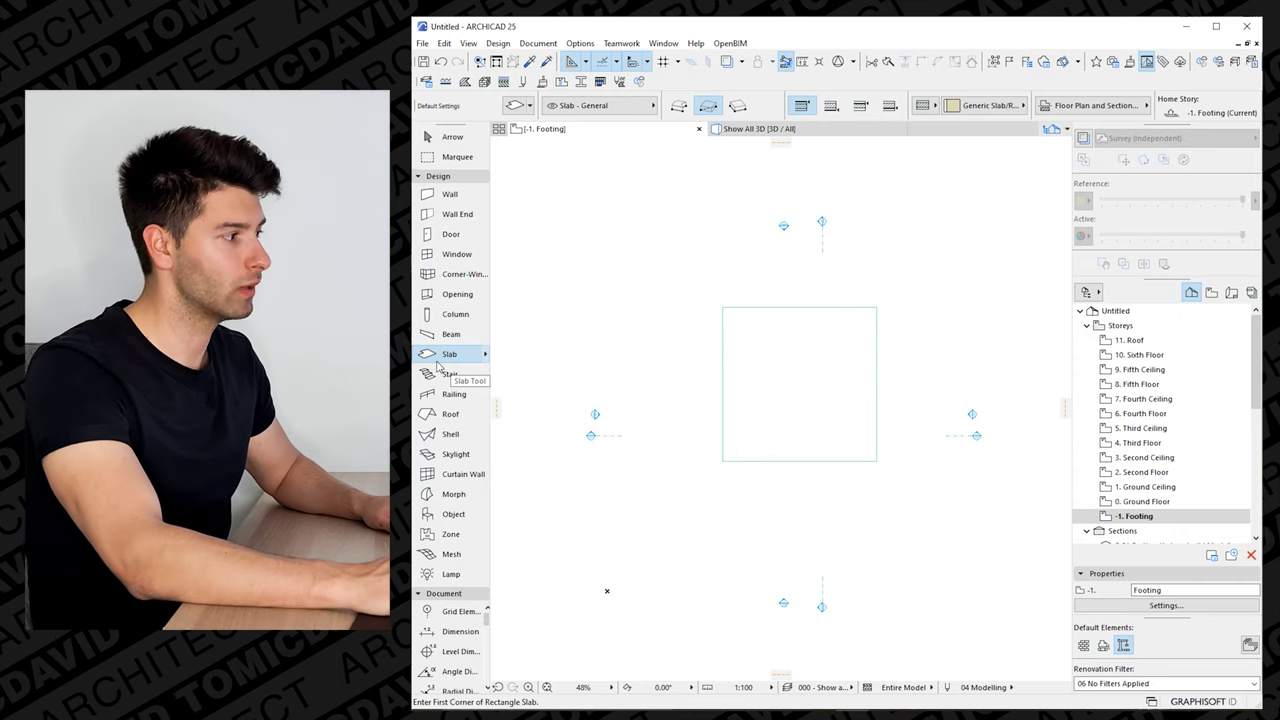
Draw a second rectangular slab measuring 15000 by 15000, overlapping the first one on the Footing plan
{"action": "left_click", "coordinate": [750, 428]}
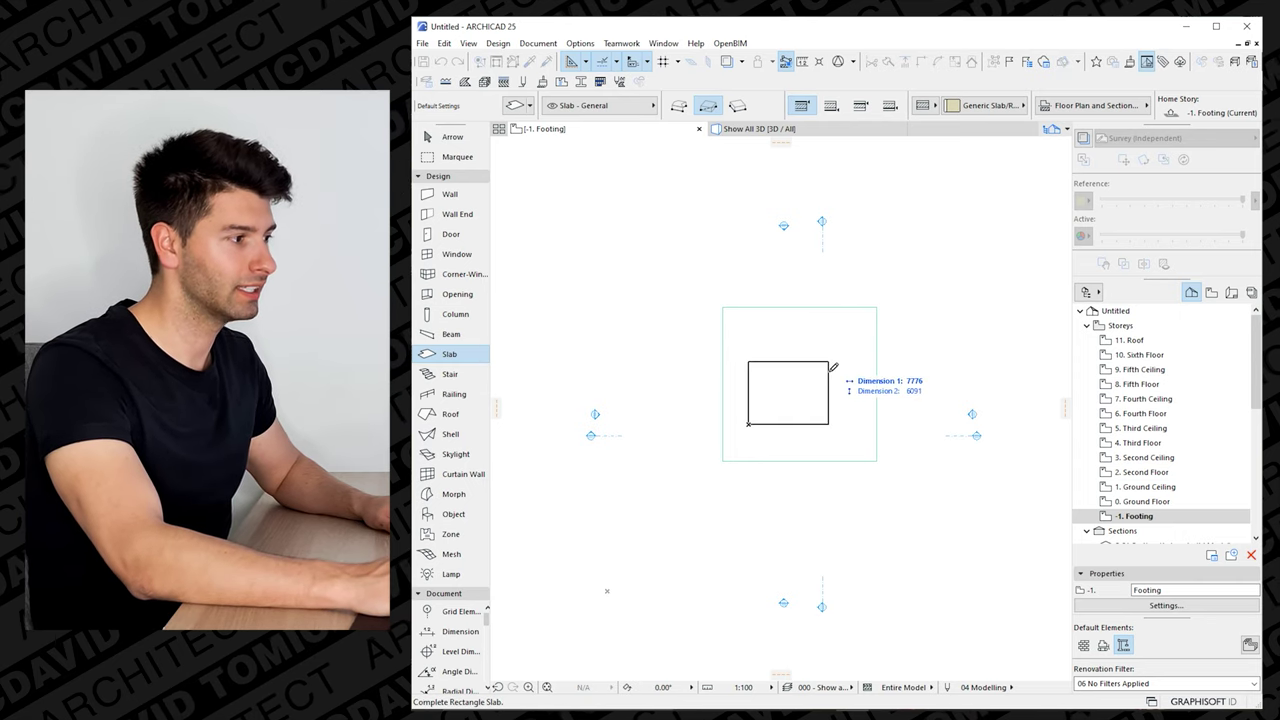
{"action": "key", "text": "Tab"}
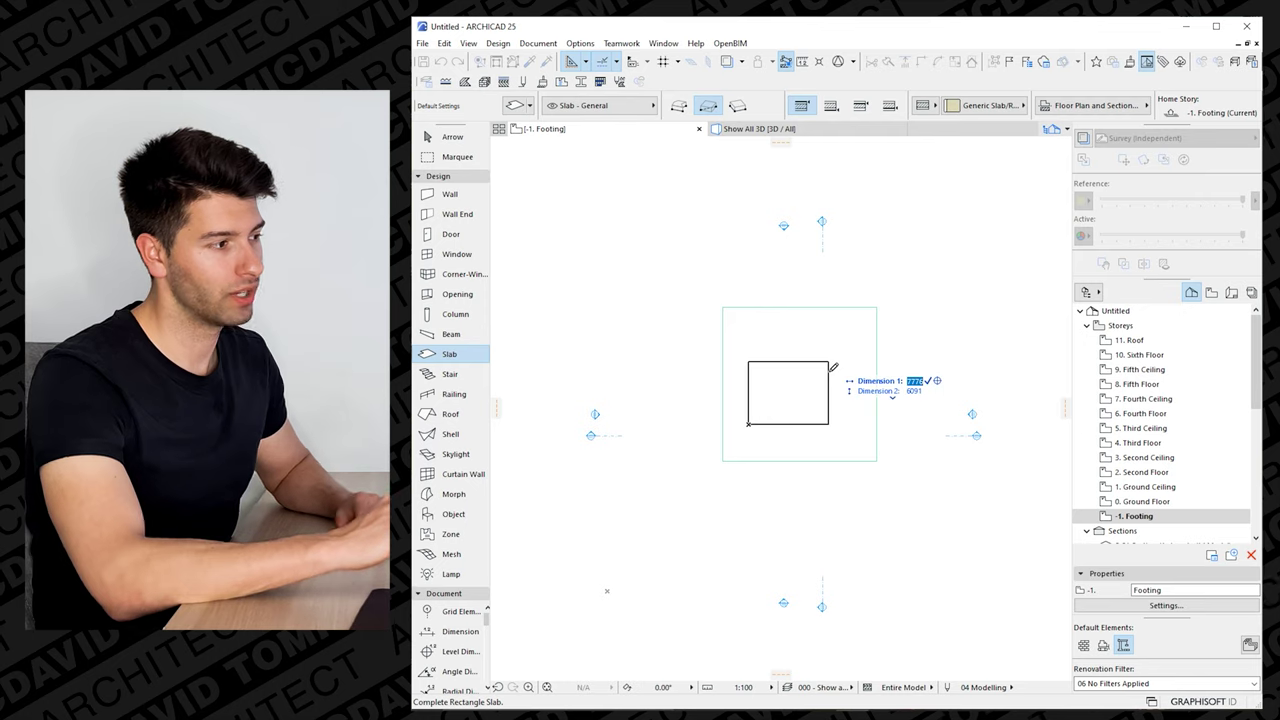
{"action": "type", "text": "15"}
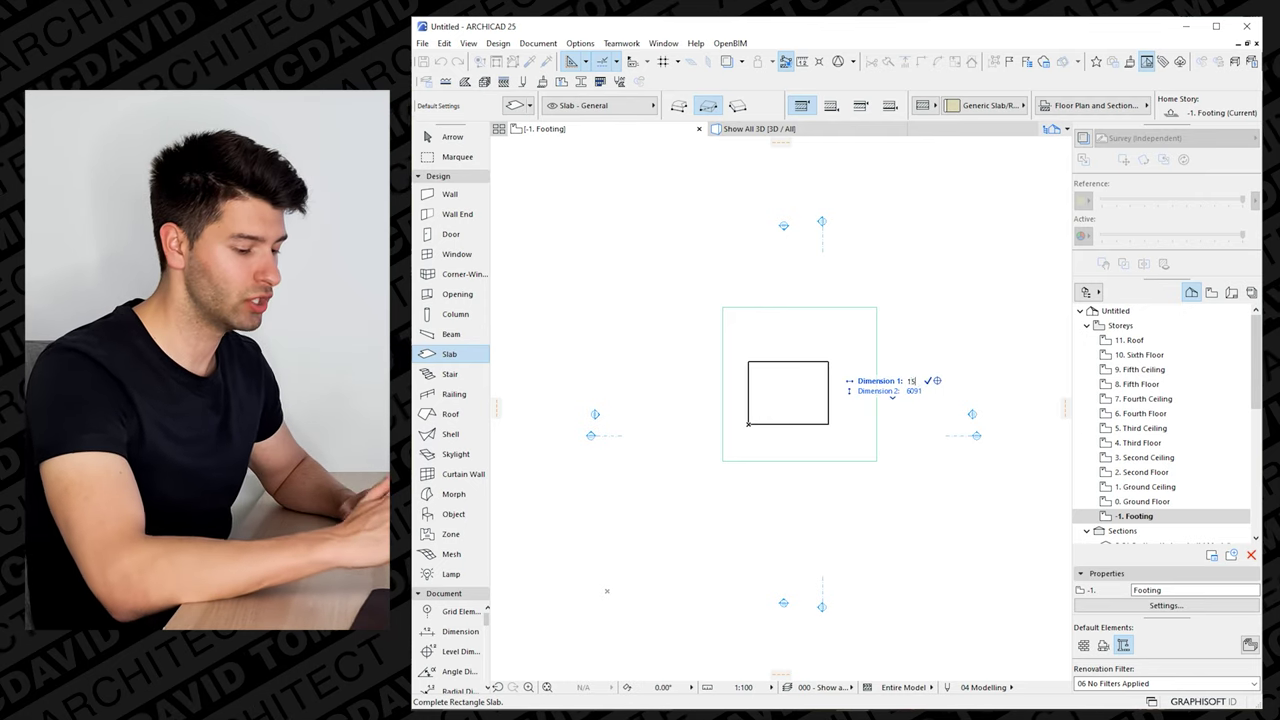
{"action": "key", "text": "Tab"}
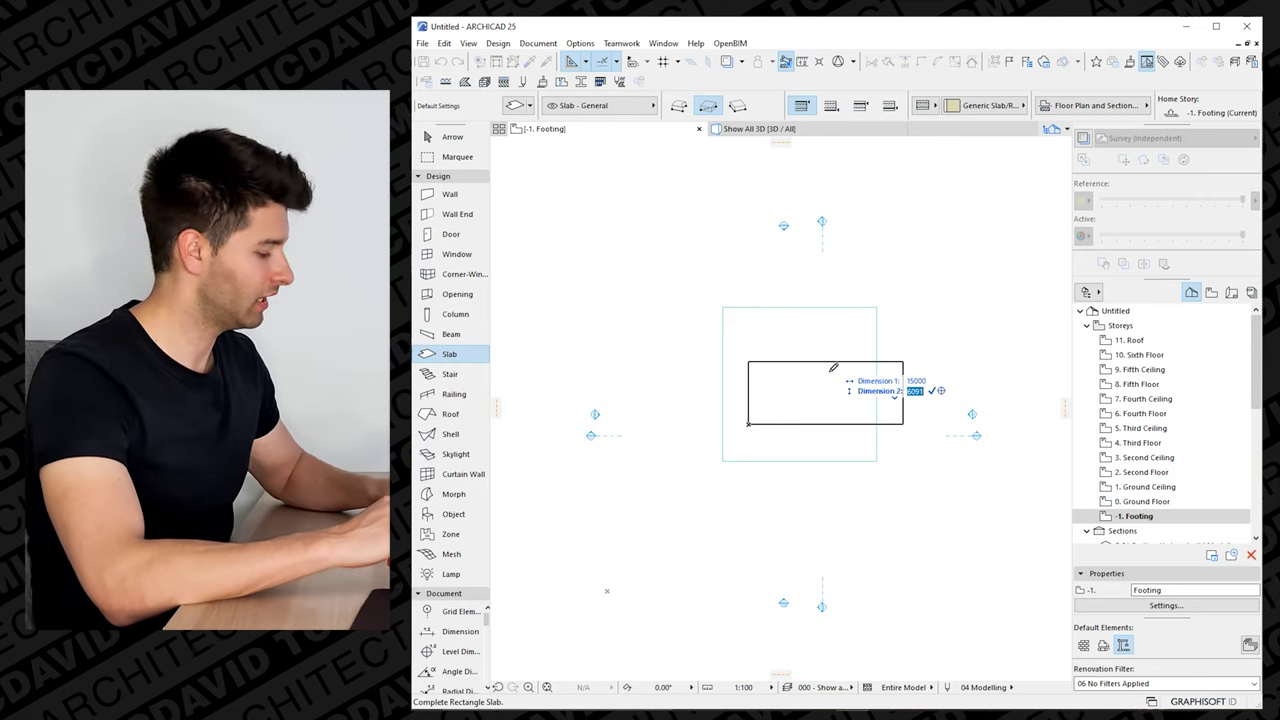
{"action": "type", "text": "15000"}
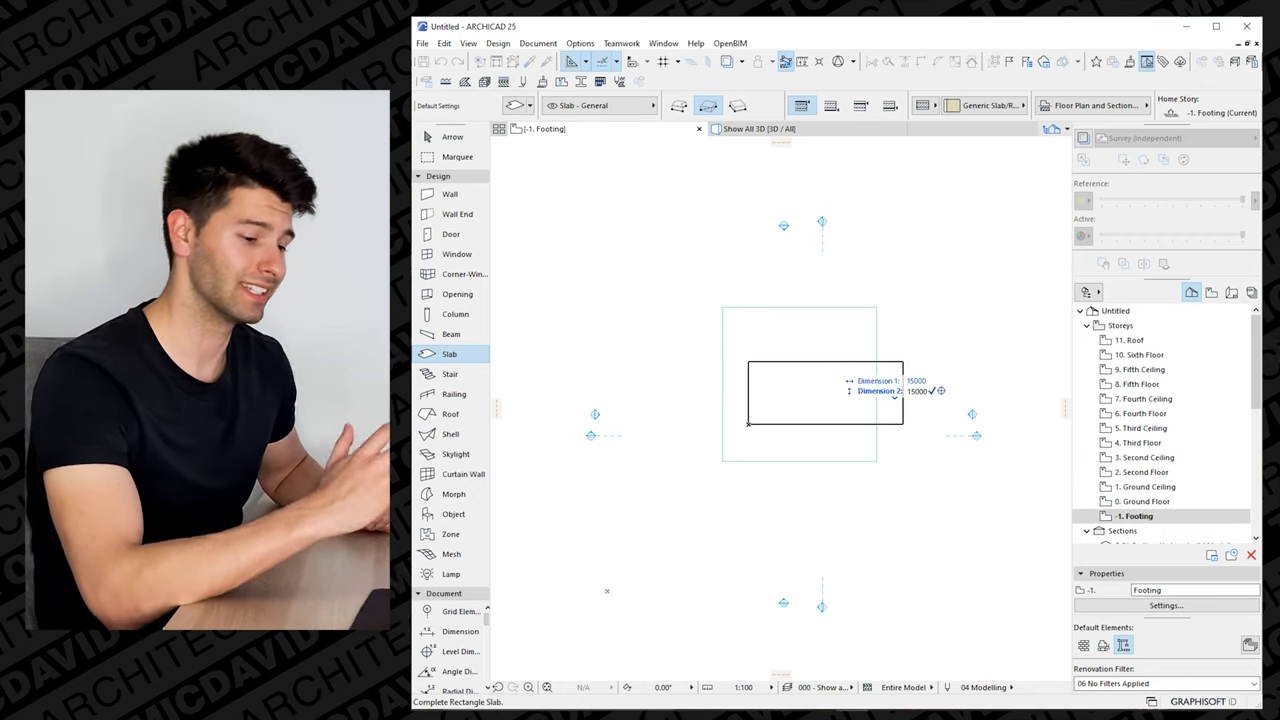
{"action": "key", "text": "Return"}
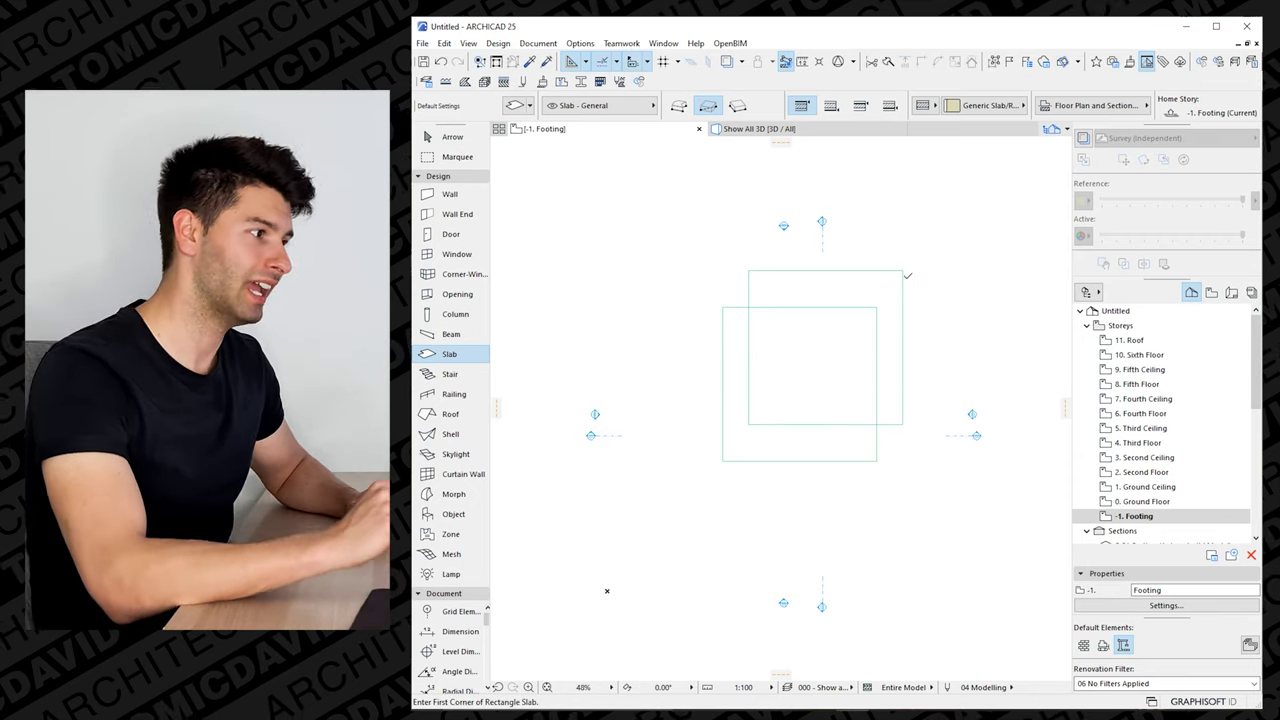
Delete the overlapping second slab so that only the original slab is kept on the Footing plan
{"action": "key", "text": "Escape"}
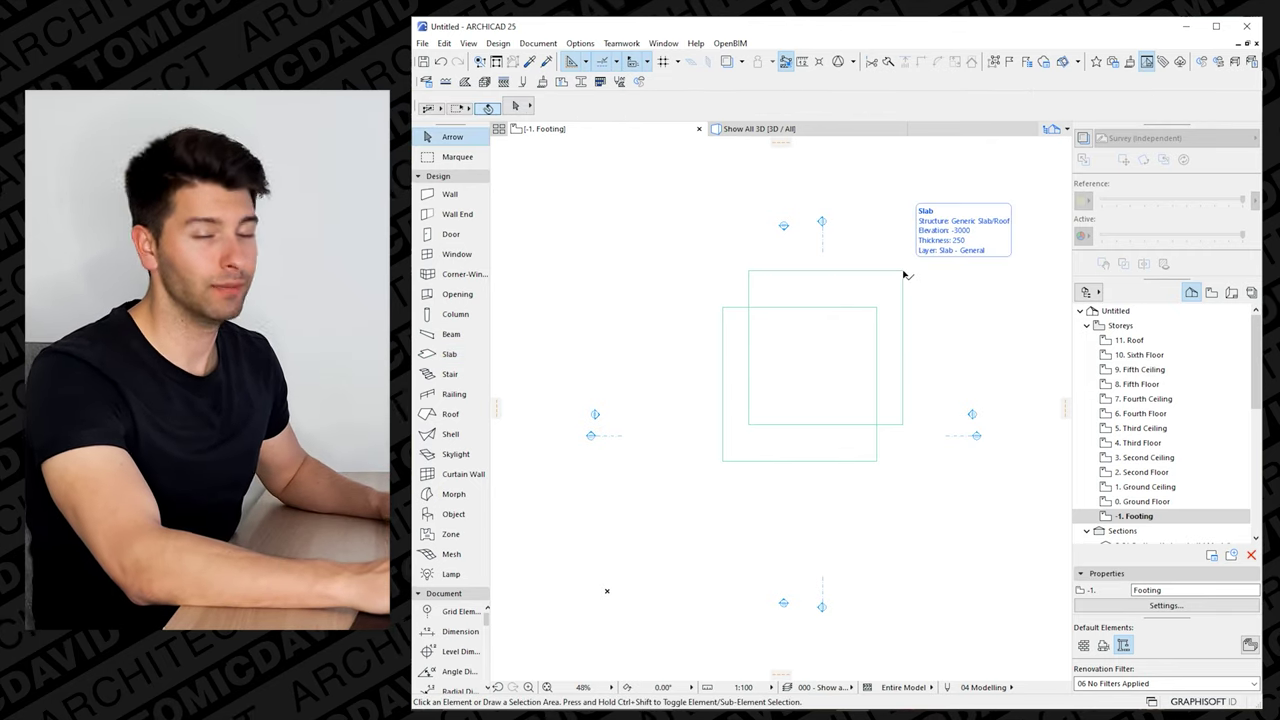
{"action": "left_click", "coordinate": [904, 273]}
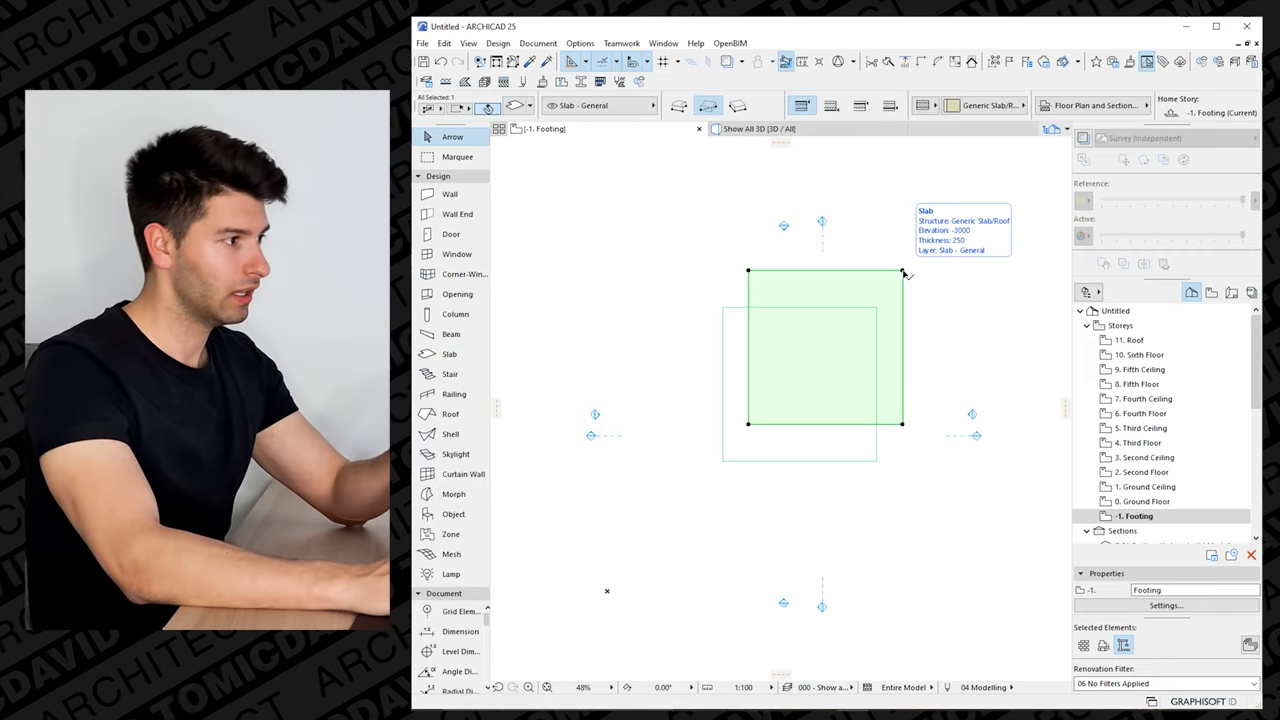
{"action": "key", "text": "Delete"}
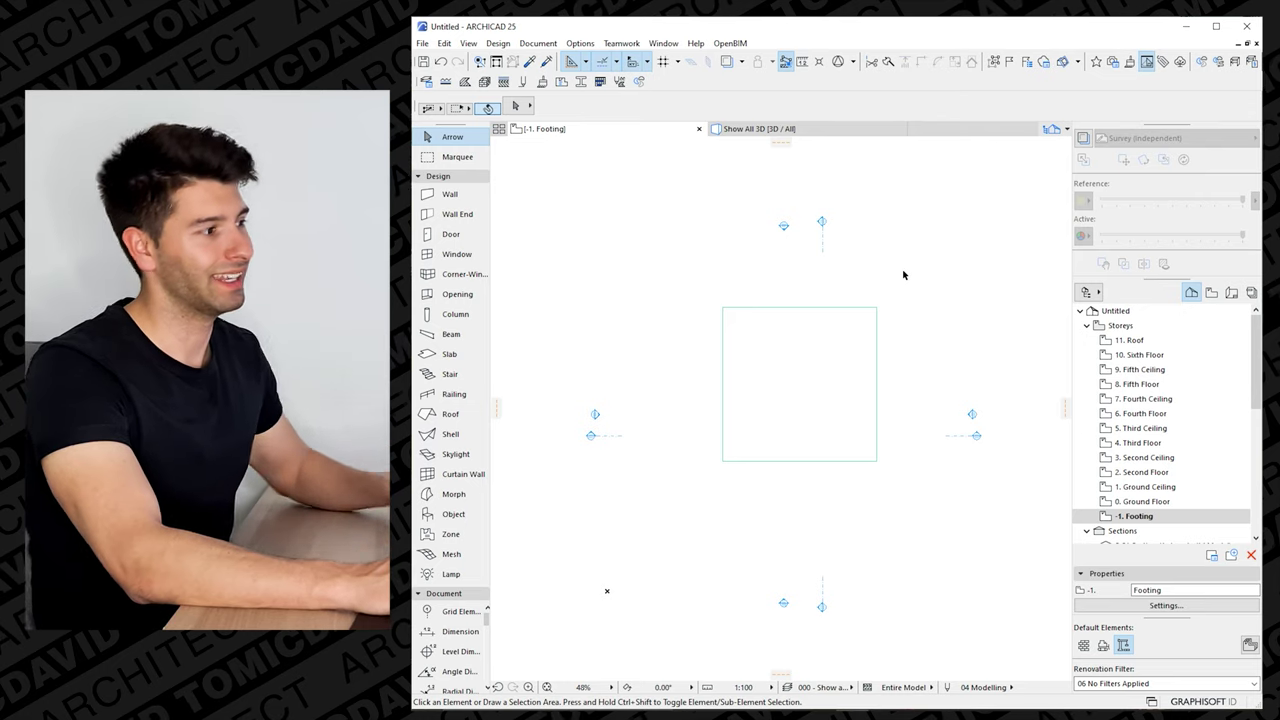
{"action": "key", "text": "ctrl+z"}
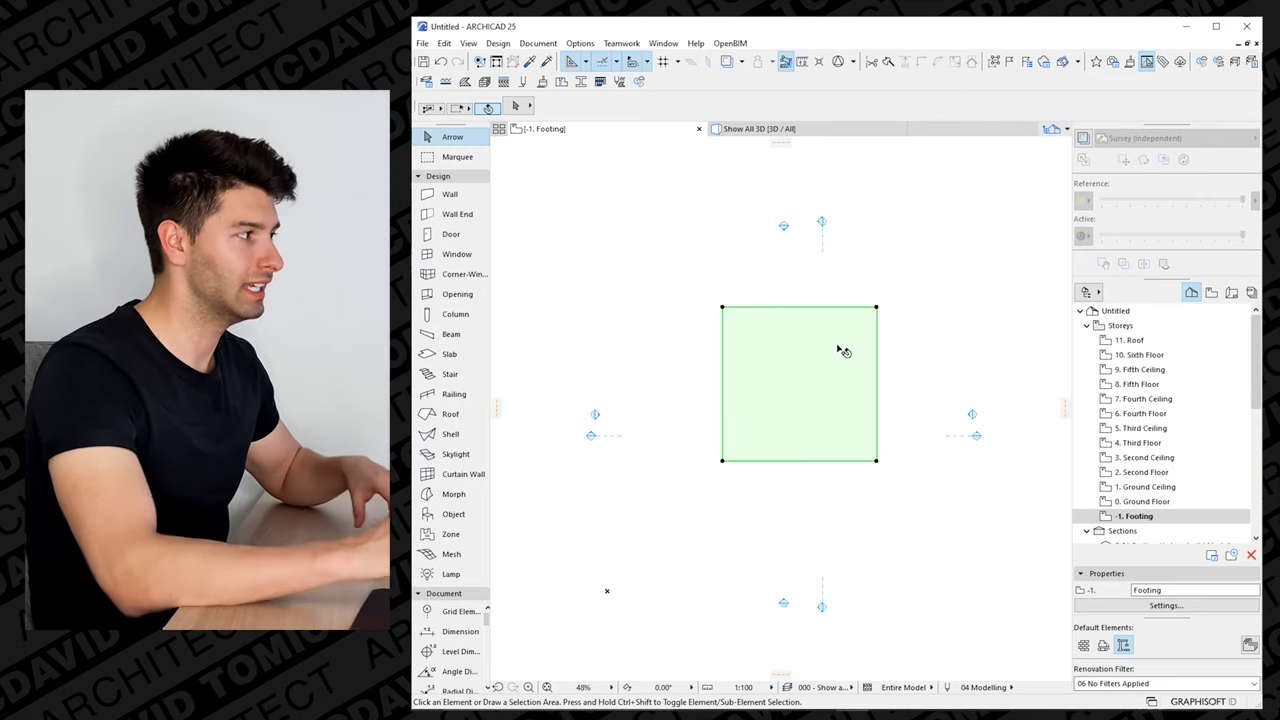
Move up to the Ground Floor plan and show the Footing storey as its trace reference
{"action": "key", "text": "ctrl+Up"}
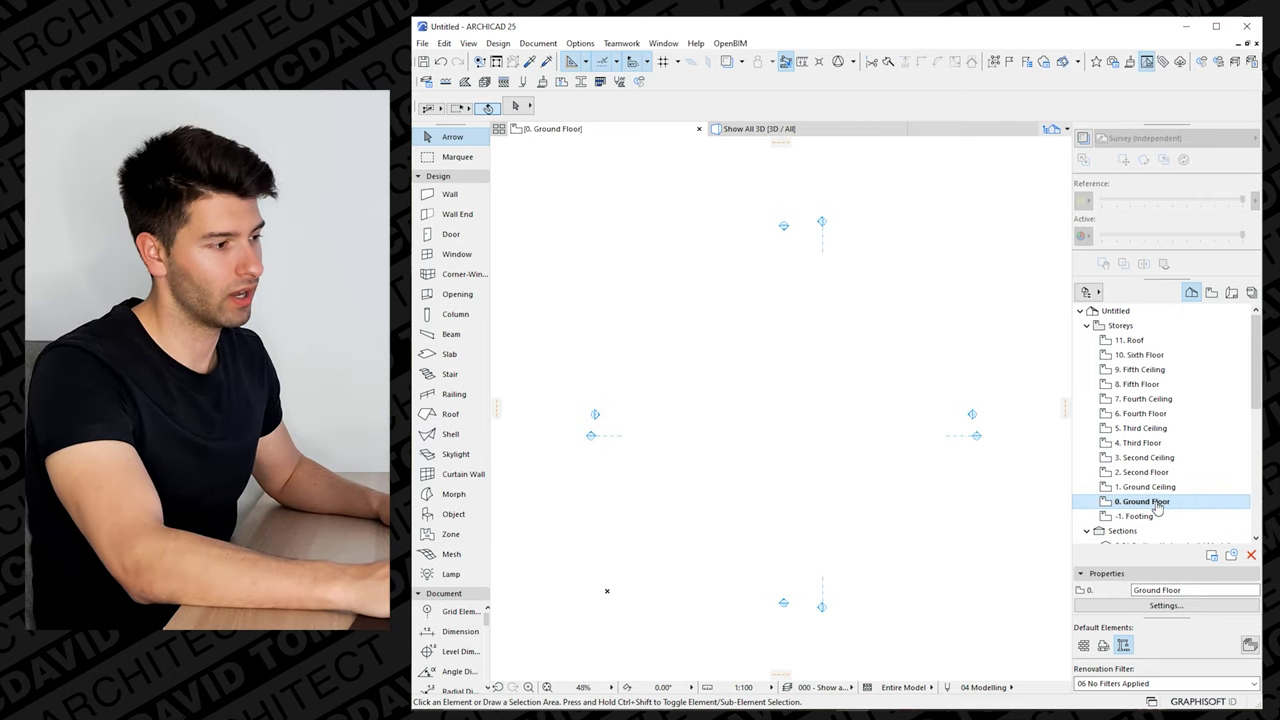
{"action": "right_click", "coordinate": [1150, 501]}
{"action": "right_click", "coordinate": [1145, 516]}
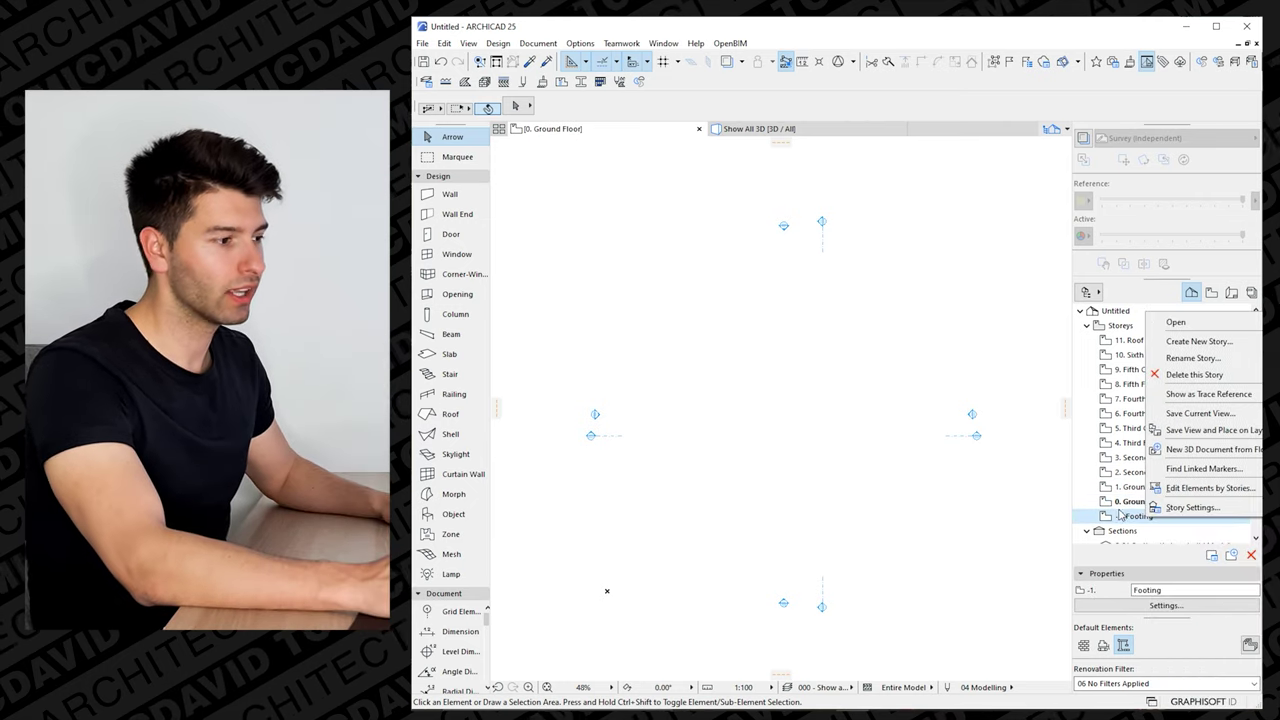
{"action": "left_click", "coordinate": [1205, 395]}
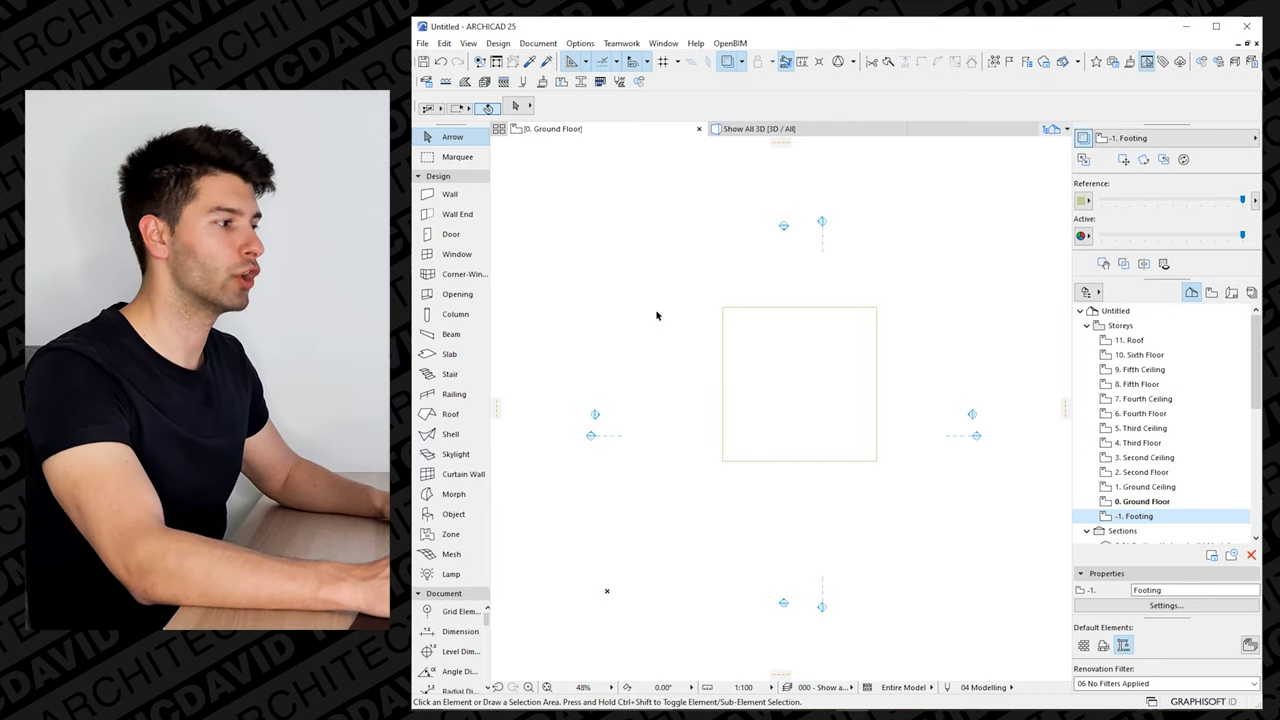
{"action": "mouse_move", "coordinate": [786, 371]}
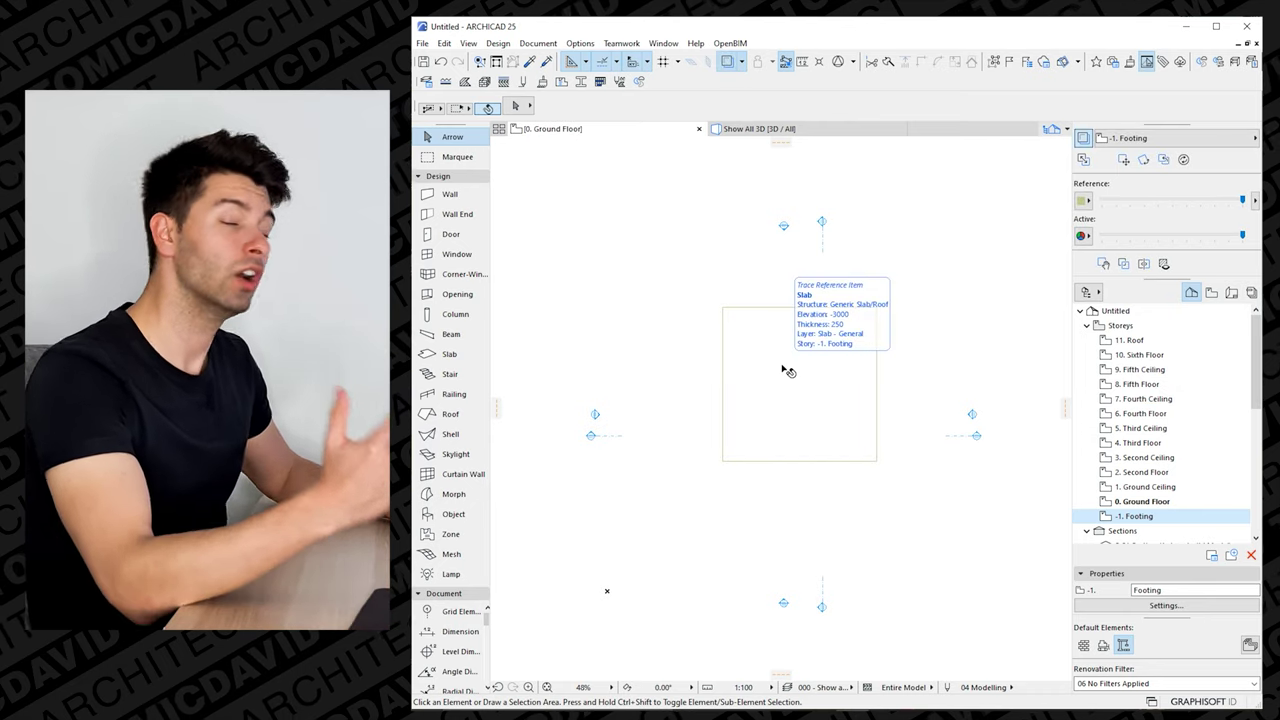
Set up the Wall tool to draw walls with the SP03: 90mm Stud Partition:PB composite structure
{"action": "scroll", "coordinate": [751, 434], "scroll_direction": "up", "scroll_amount": 2}
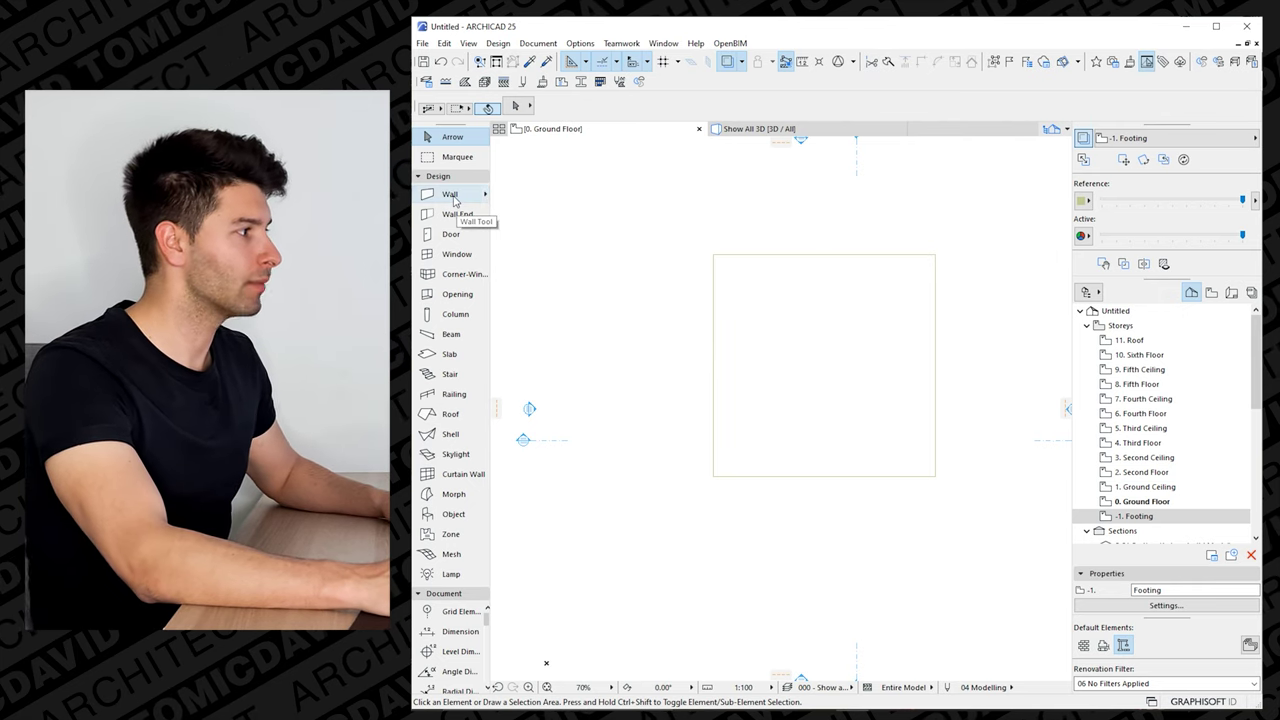
{"action": "left_click", "coordinate": [451, 195]}
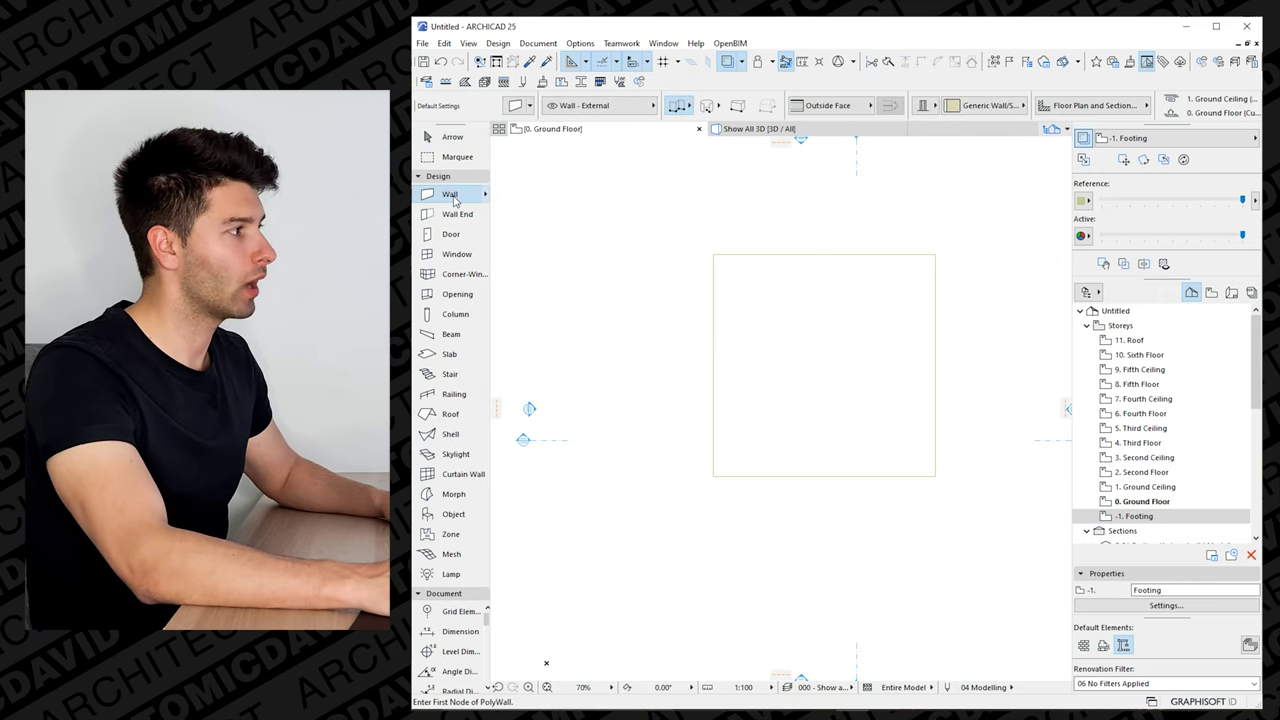
{"action": "left_click", "coordinate": [630, 106]}
{"action": "key", "text": "Escape"}
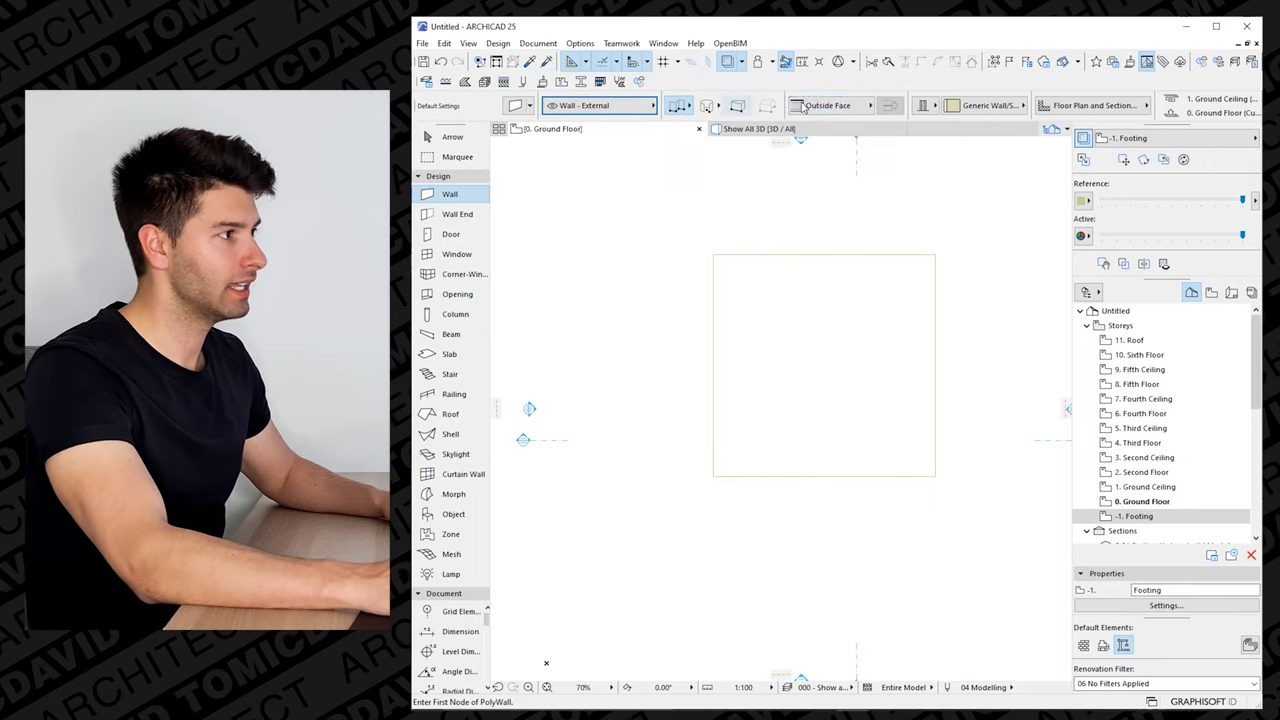
{"action": "left_click", "coordinate": [869, 105]}
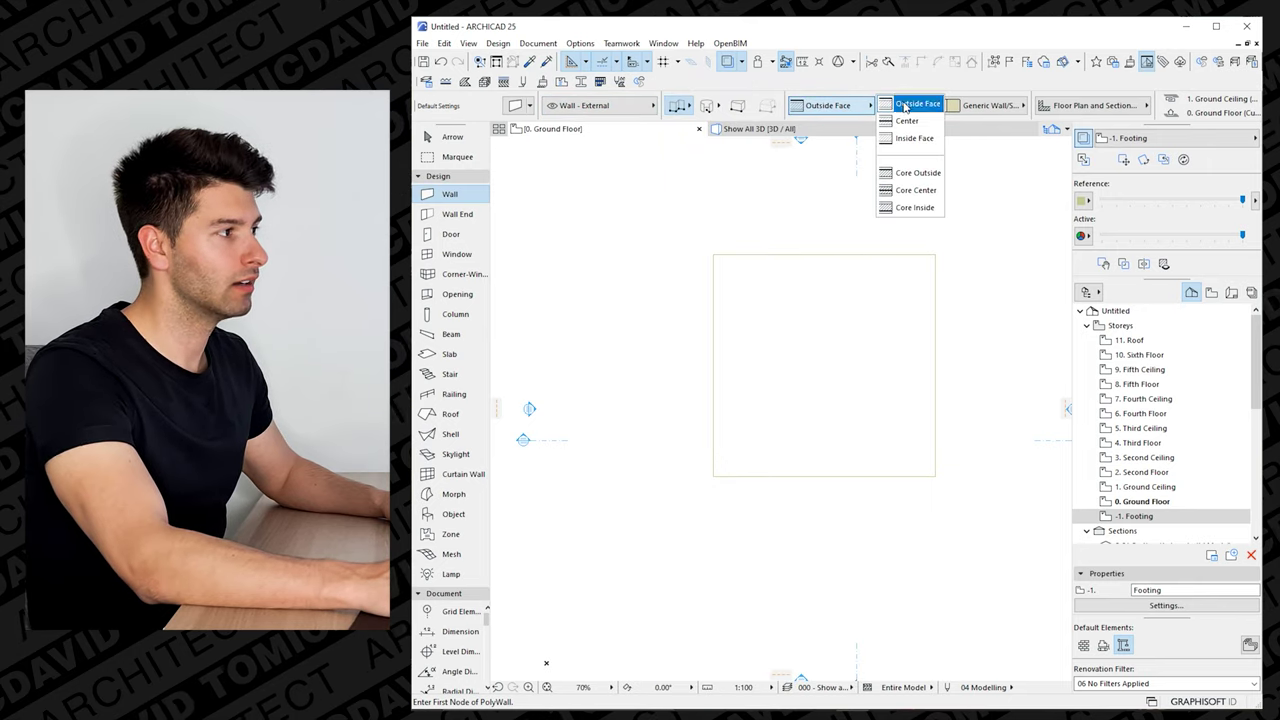
{"action": "key", "text": "Escape"}
{"action": "left_click", "coordinate": [988, 105]}
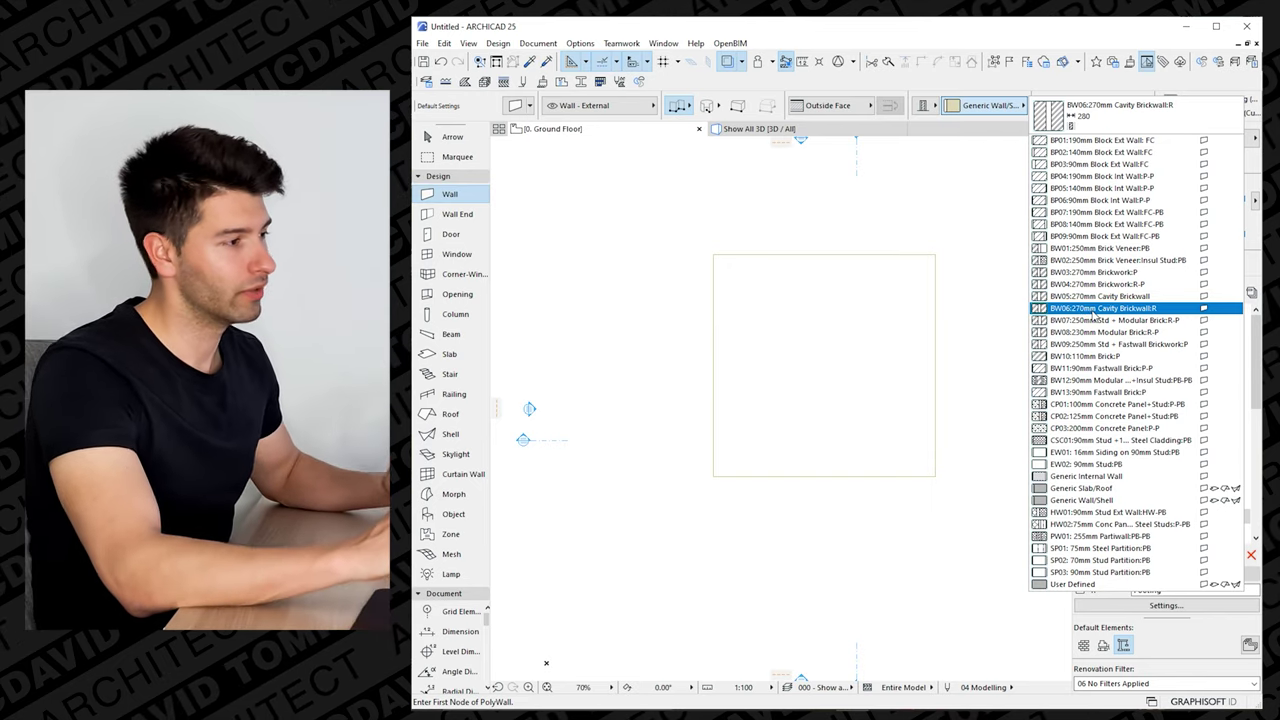
{"action": "left_click", "coordinate": [1108, 574]}
Draw a closed loop of four walls along the traced slab outline on the Ground Floor plan
{"action": "left_click", "coordinate": [713, 476]}
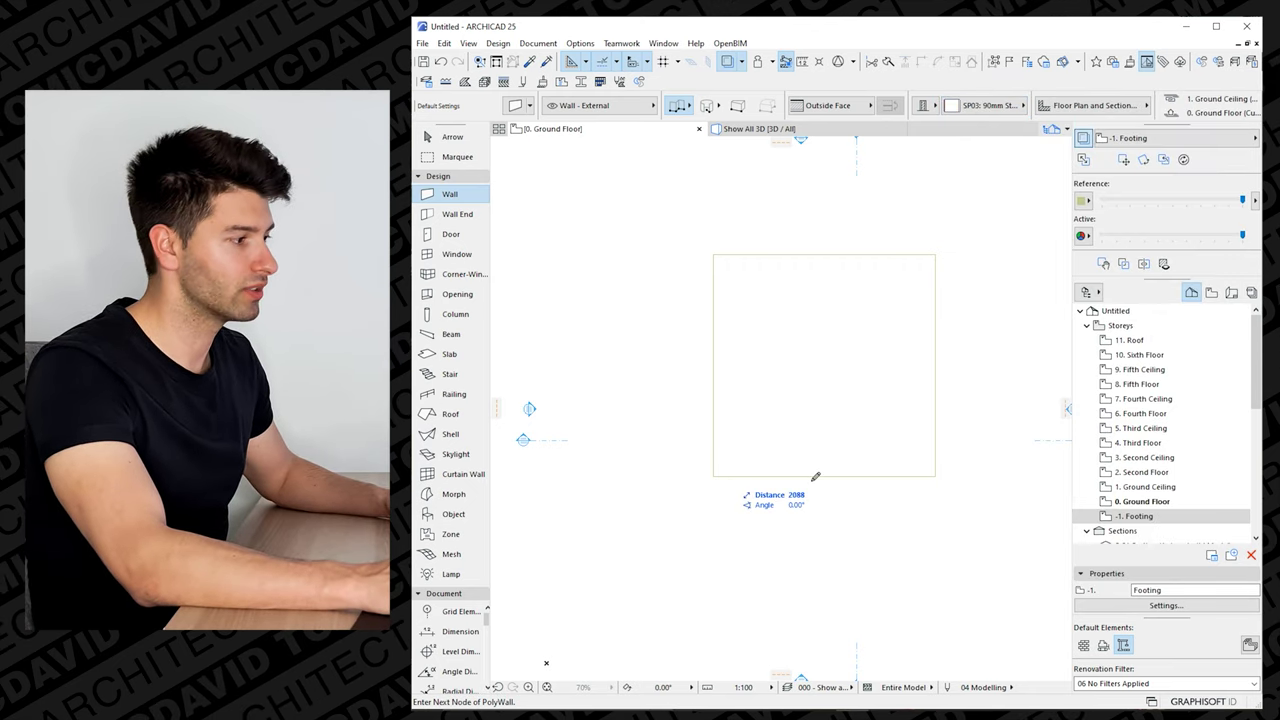
{"action": "left_click", "coordinate": [935, 476]}
{"action": "left_click", "coordinate": [935, 257]}
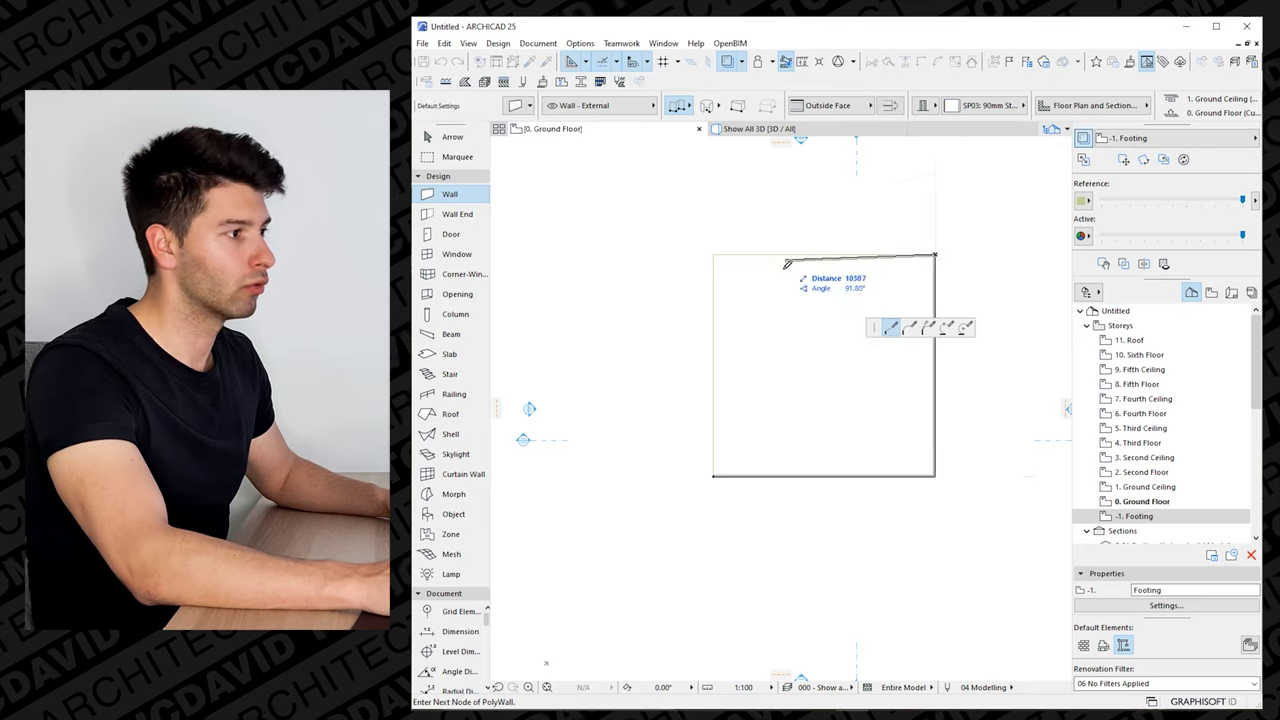
{"action": "left_click", "coordinate": [713, 257]}
{"action": "left_click", "coordinate": [713, 476]}
{"action": "key", "text": "Escape"}
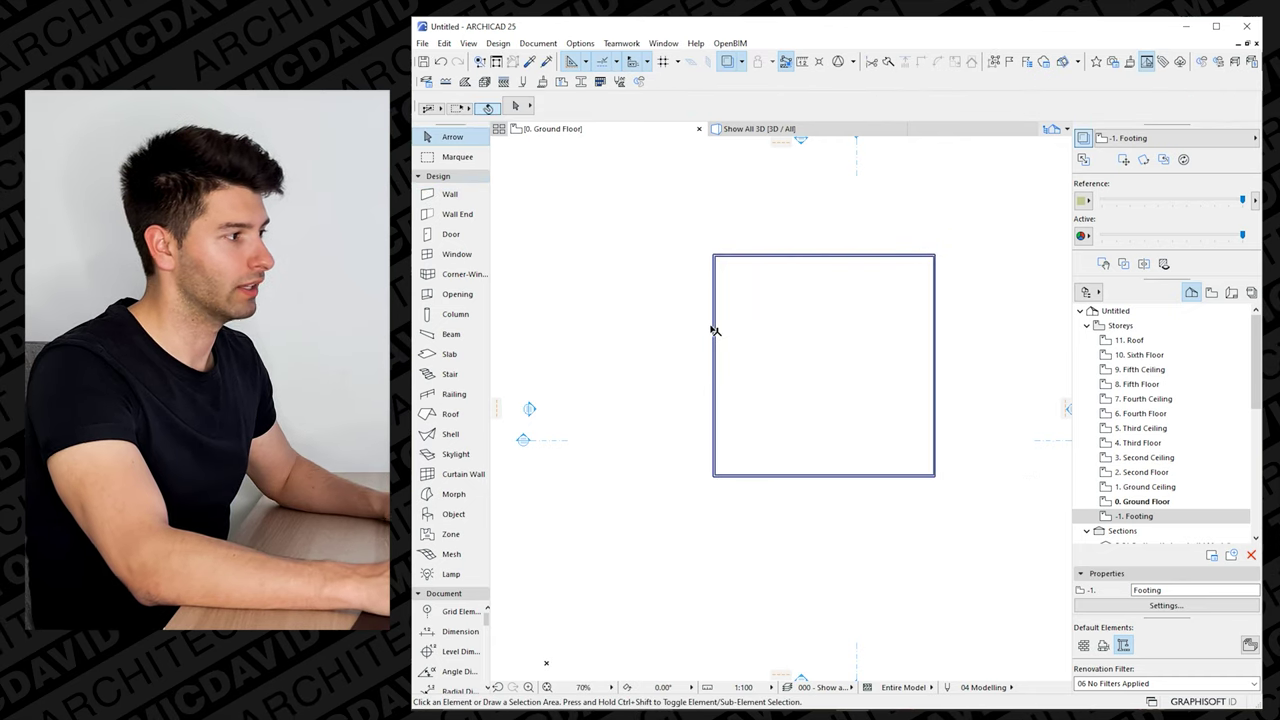
In the 3D view, set the Footing slab's elevation to Project Zero to 0 and check where it meets the walls
{"action": "left_click", "coordinate": [740, 129]}
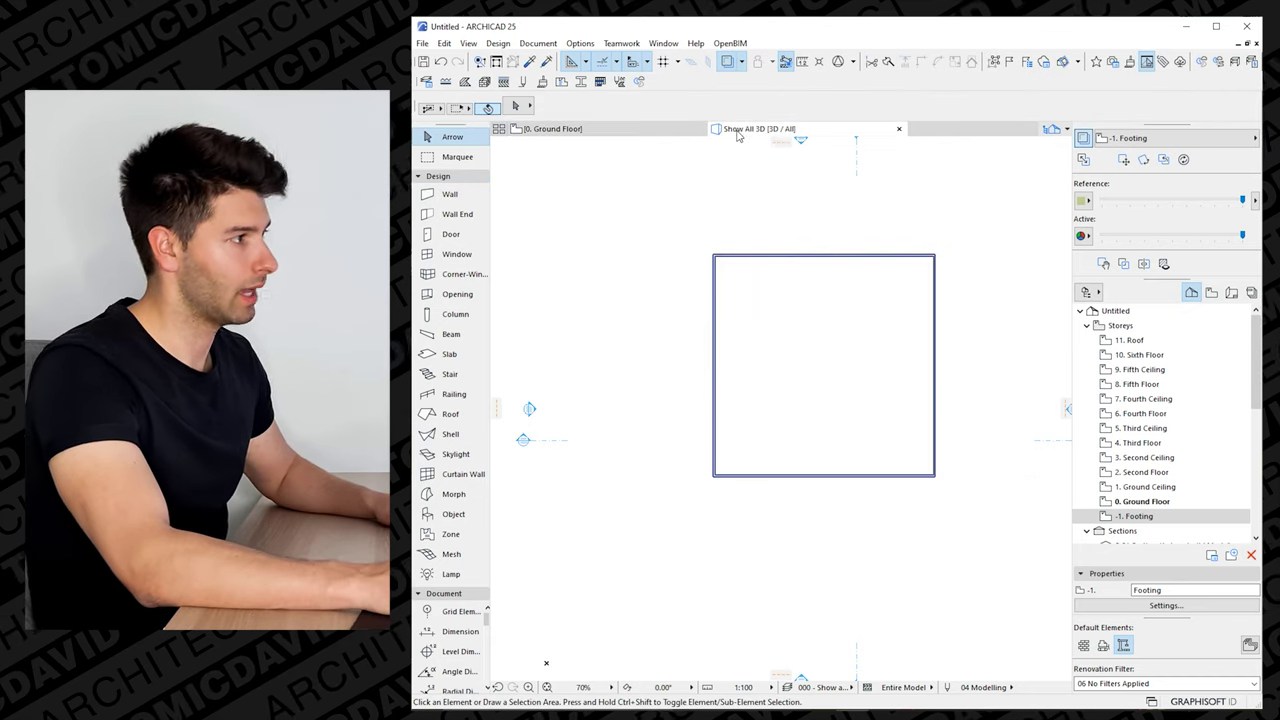
{"action": "left_click", "coordinate": [777, 553]}
{"action": "key", "text": "ctrl+t"}
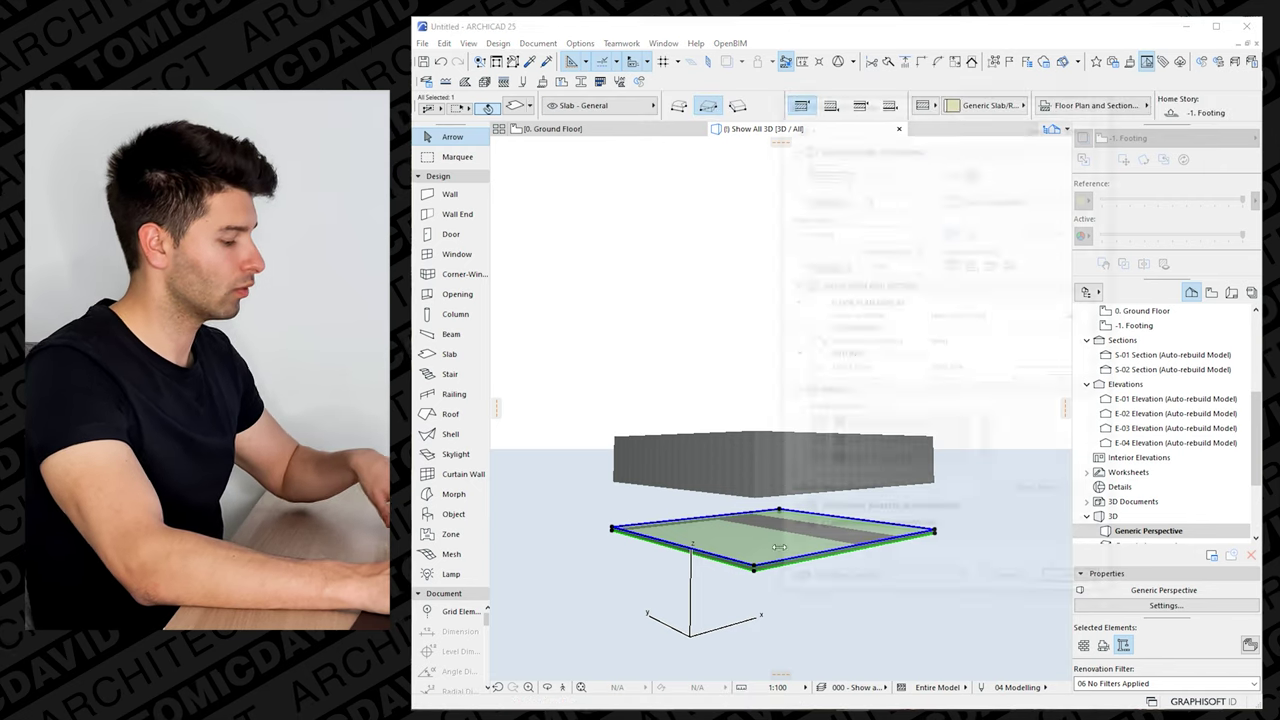
{"action": "key", "text": "Tab"}
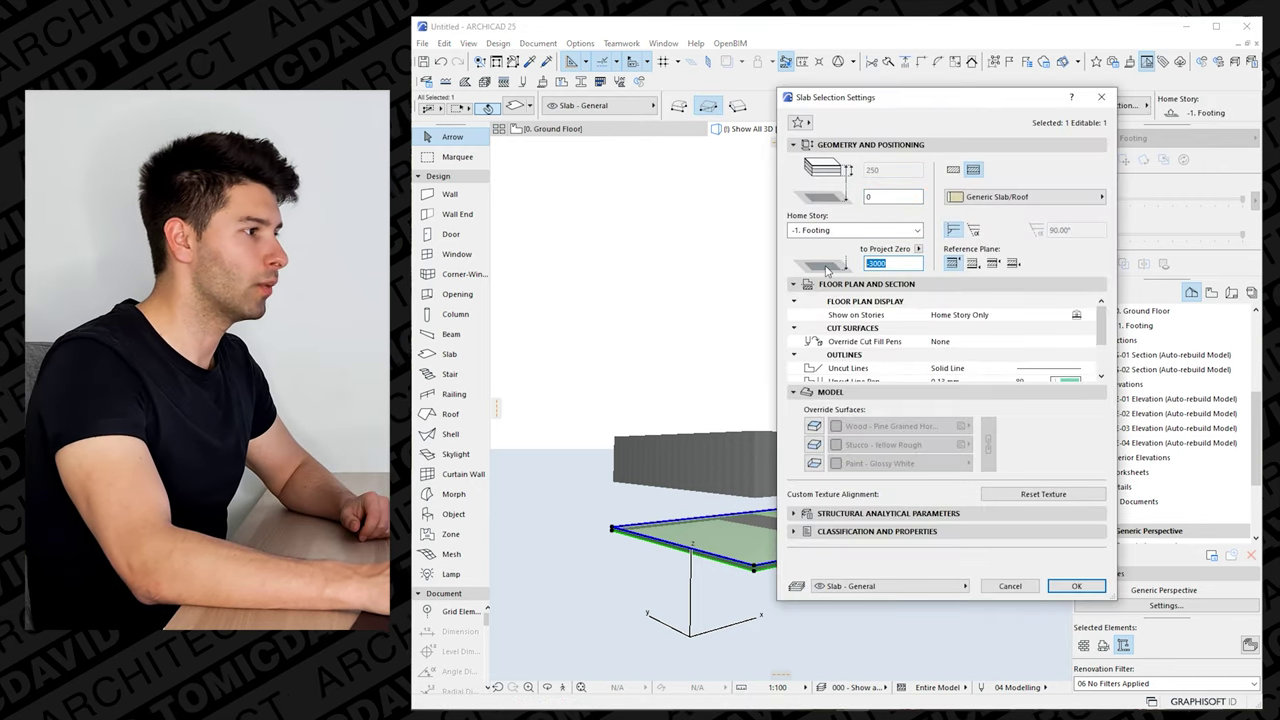
{"action": "type", "text": "0"}
{"action": "key", "text": "Return"}
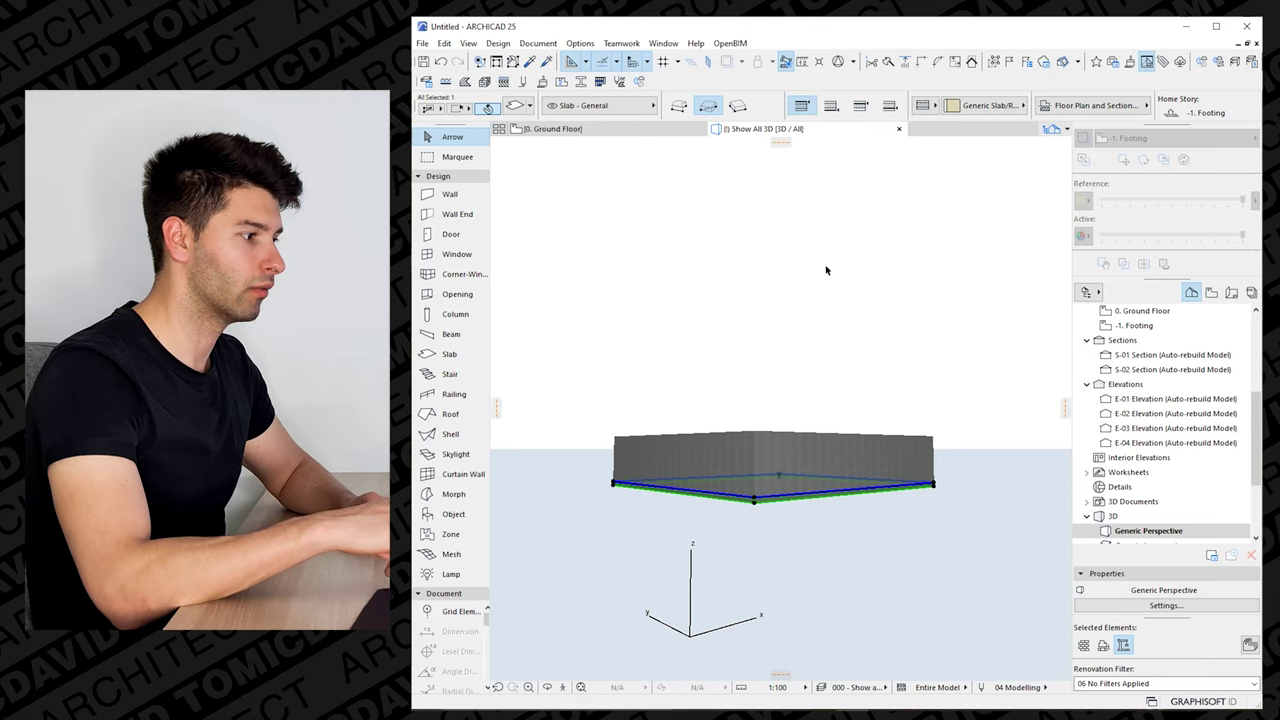
{"action": "scroll", "coordinate": [766, 571], "scroll_direction": "up", "scroll_amount": 5}
{"action": "scroll", "coordinate": [834, 471], "scroll_direction": "up", "scroll_amount": 4}
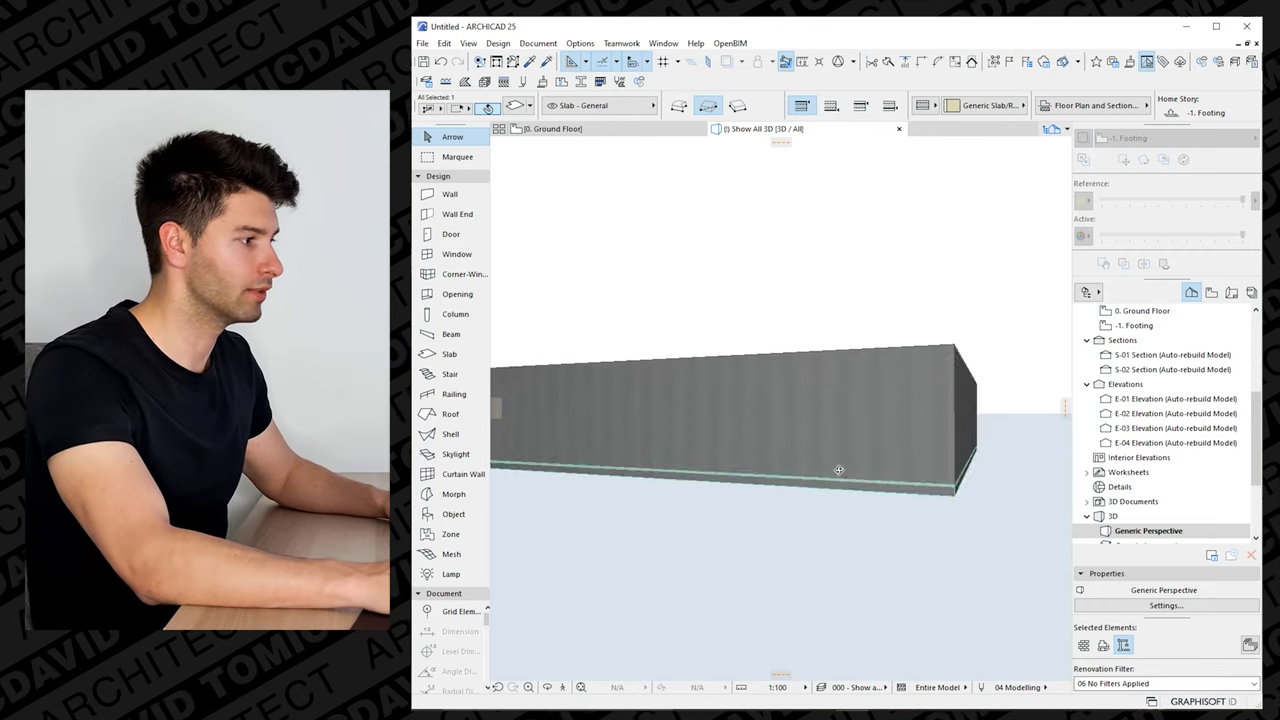
{"action": "left_click", "coordinate": [995, 483]}
{"action": "middle_click_drag", "start_coordinate": [1014, 506], "coordinate": [902, 513], "text": "shift"}
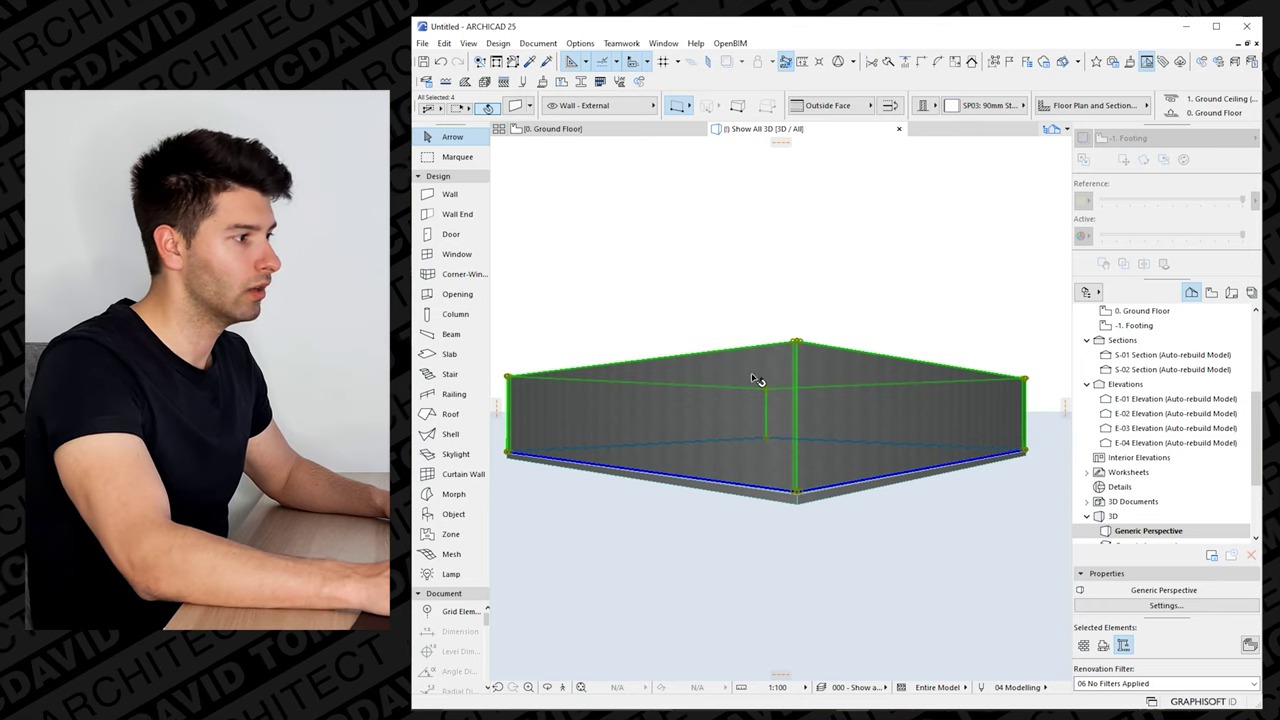
{"action": "key", "text": "Escape"}
Place a Window 25, 900 wide by 1500 high with a 900 sill, in the lower wall of the Ground Floor plan
{"action": "left_click", "coordinate": [600, 129]}
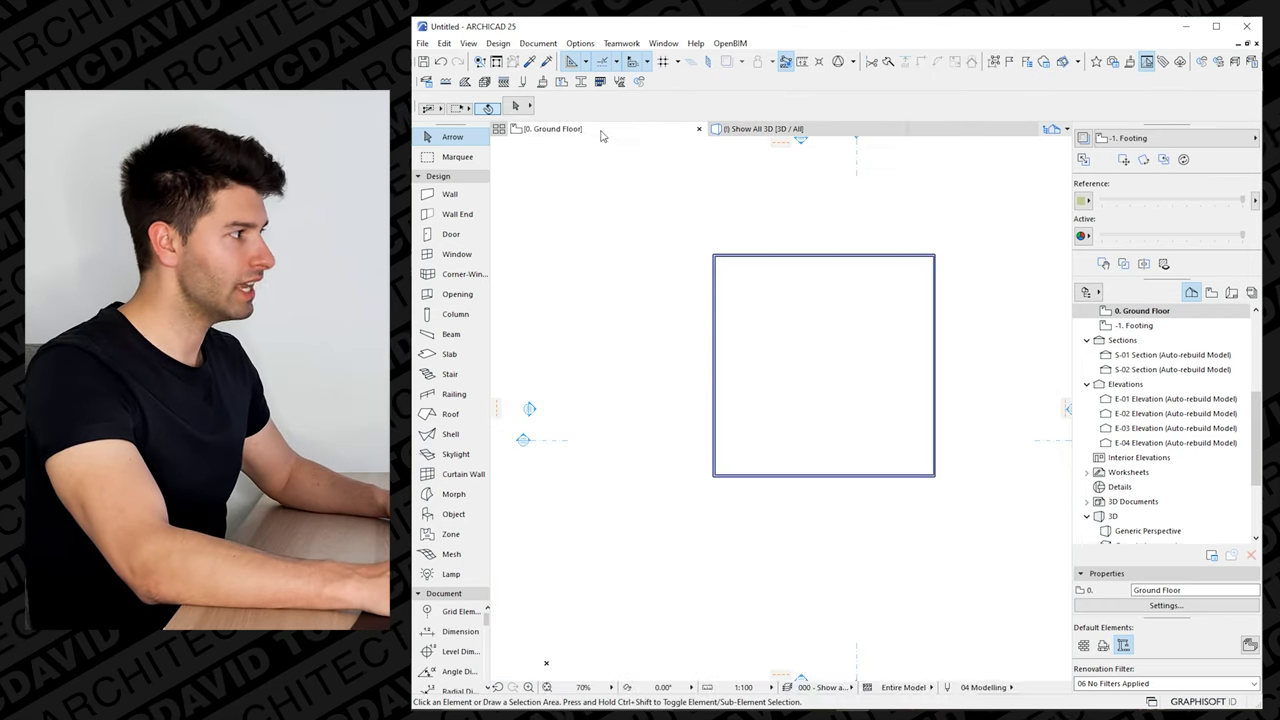
{"action": "left_click", "coordinate": [457, 254]}
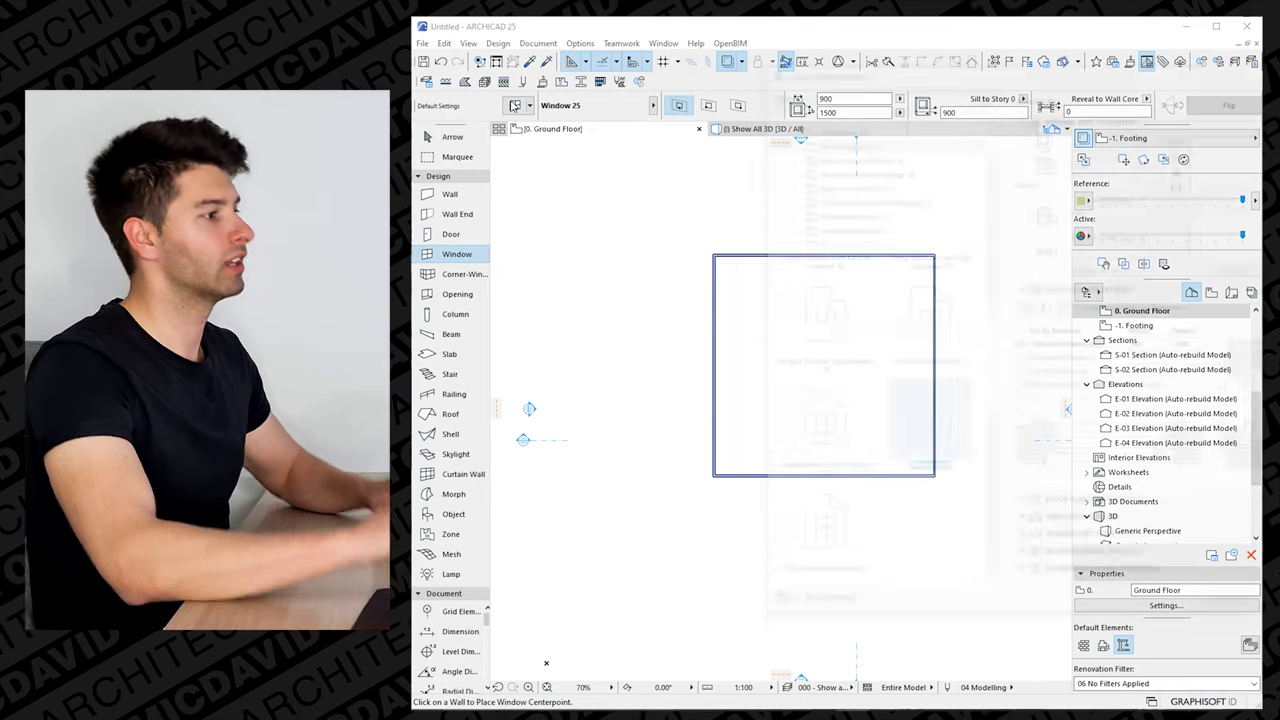
{"action": "left_click", "coordinate": [514, 105]}
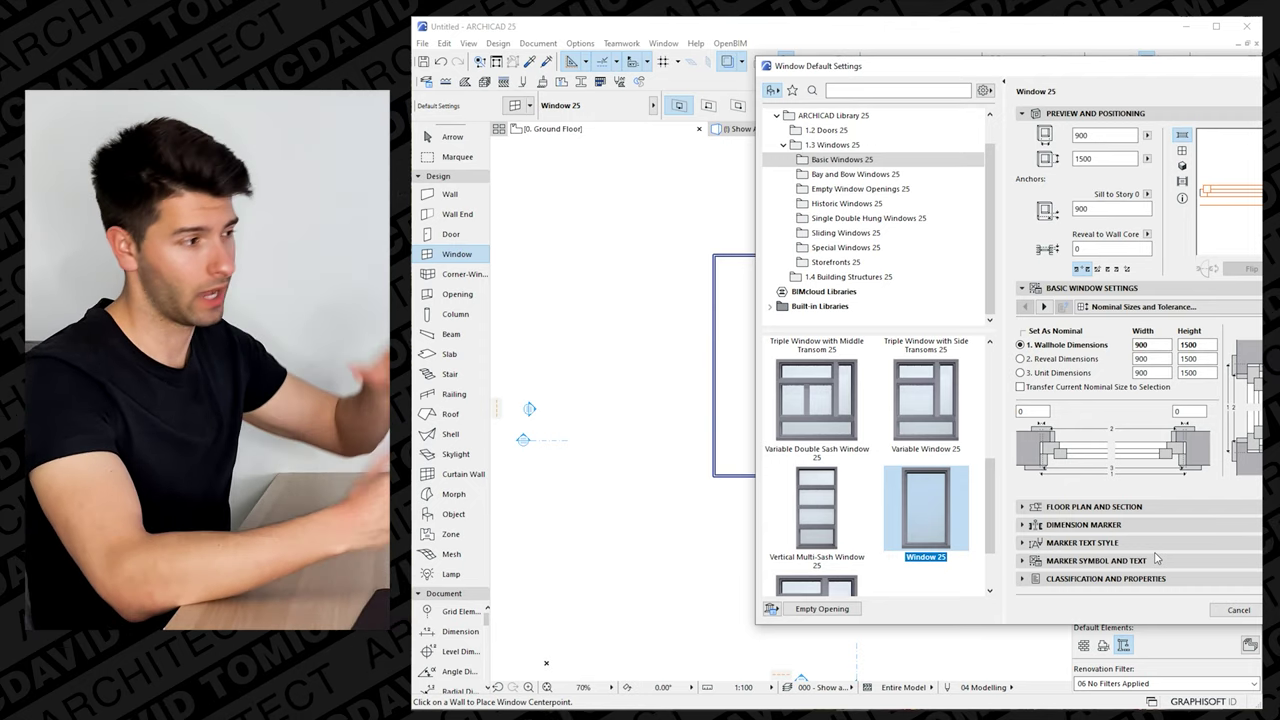
{"action": "key", "text": "Return"}
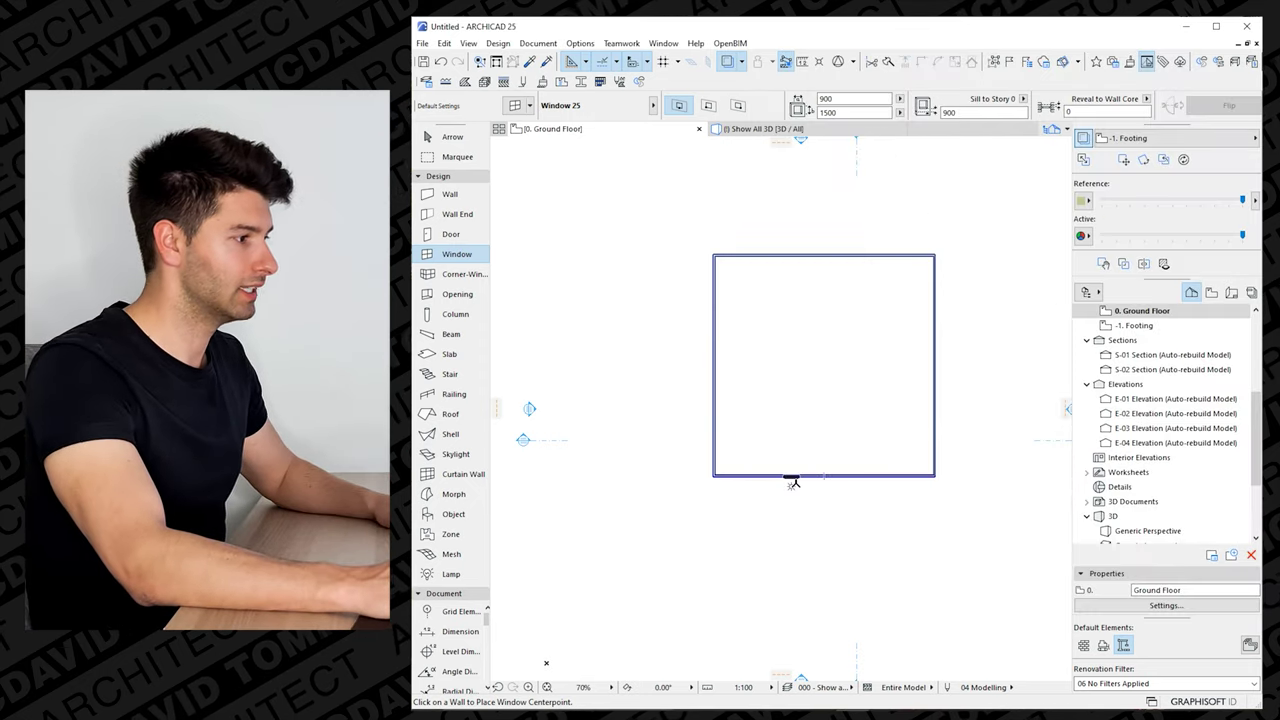
{"action": "left_click", "coordinate": [723, 443]}
{"action": "key", "text": "Escape"}
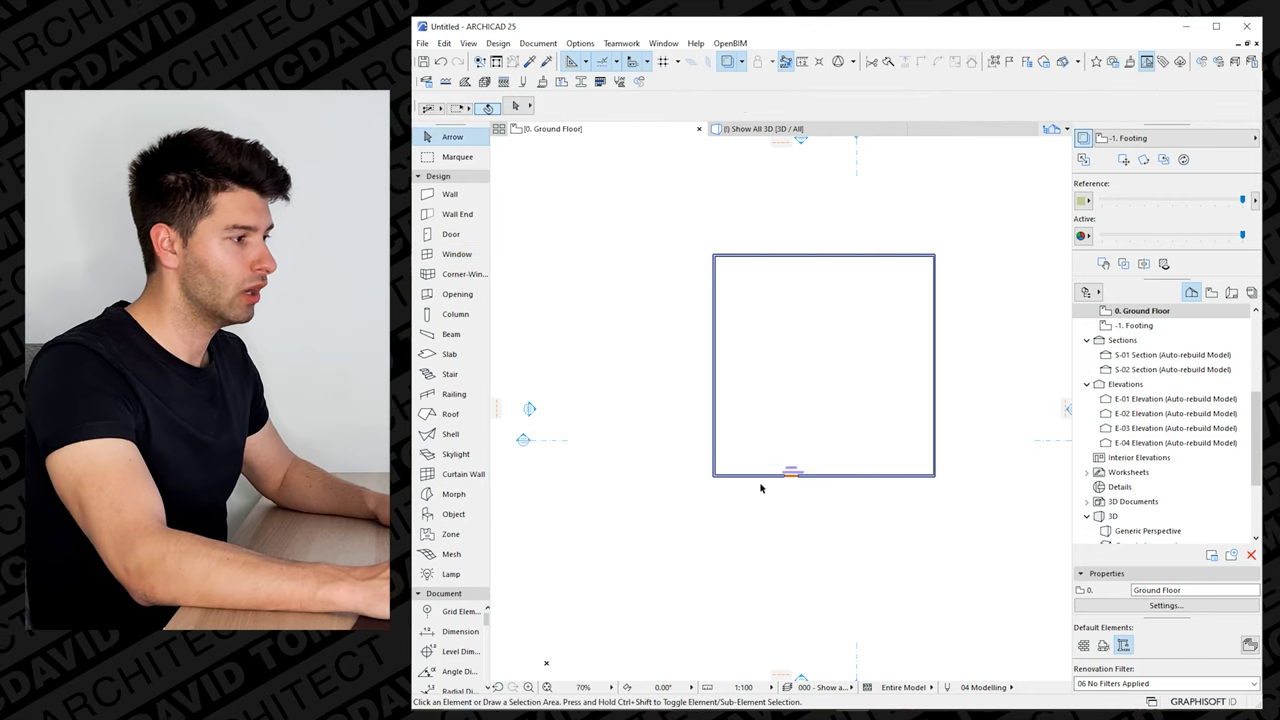
Stretch both ends of the window in the lower Ground Floor wall to the wall corners, making it 14780 wide
{"action": "scroll", "coordinate": [842, 480], "scroll_direction": "up", "scroll_amount": 4}
{"action": "left_click", "coordinate": [826, 472]}
{"action": "left_click_drag", "start_coordinate": [818, 471], "coordinate": [651, 471]}
{"action": "left_click", "coordinate": [651, 471]}
{"action": "left_click", "coordinate": [800, 471]}
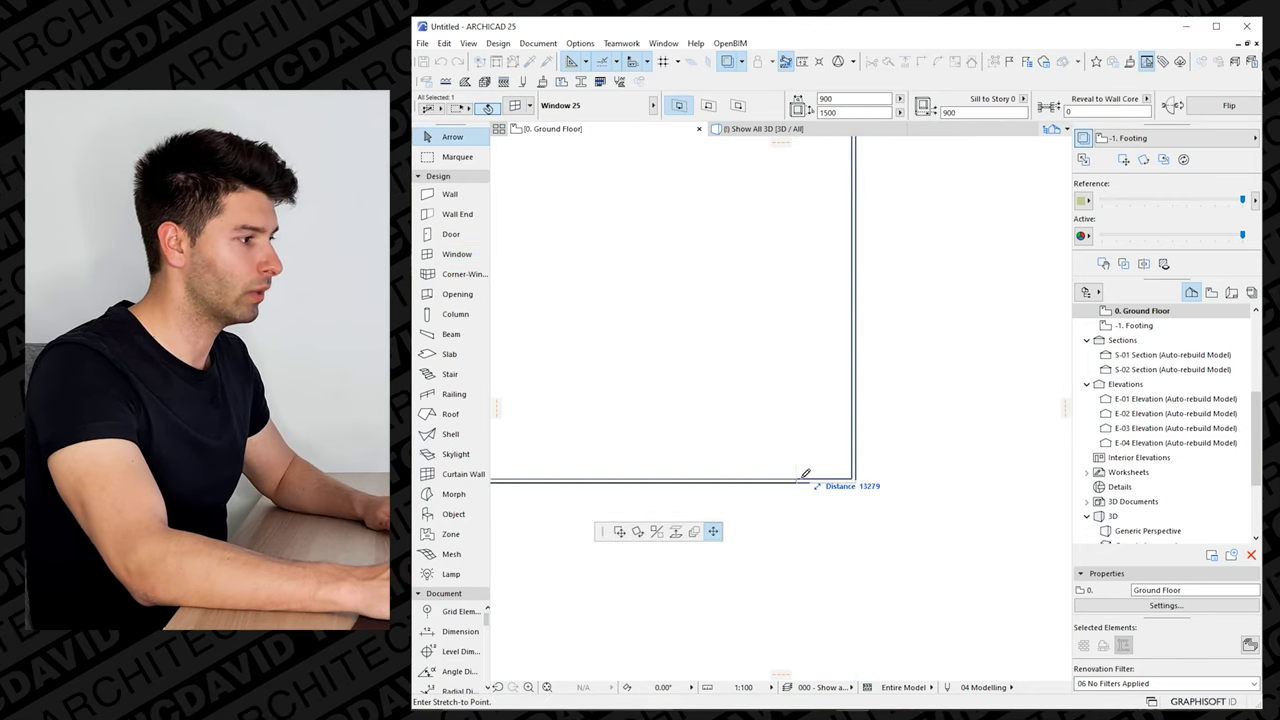
{"action": "left_click", "coordinate": [851, 483]}
{"action": "left_click", "coordinate": [849, 480]}
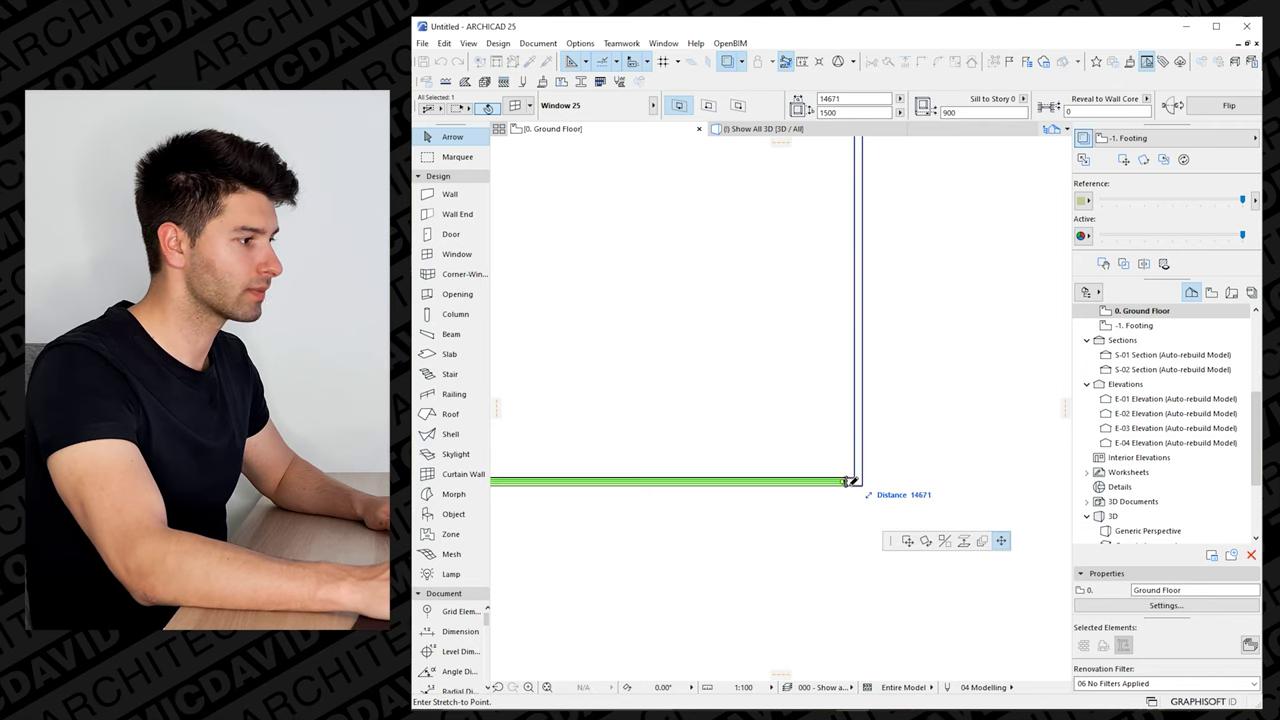
In the 3D view, lower the window's sill to 0 and stretch its height to 3000
{"action": "key", "text": "F3"}
{"action": "middle_click_drag", "start_coordinate": [862, 410], "coordinate": [849, 416], "text": "shift"}
{"action": "left_click", "coordinate": [849, 416]}
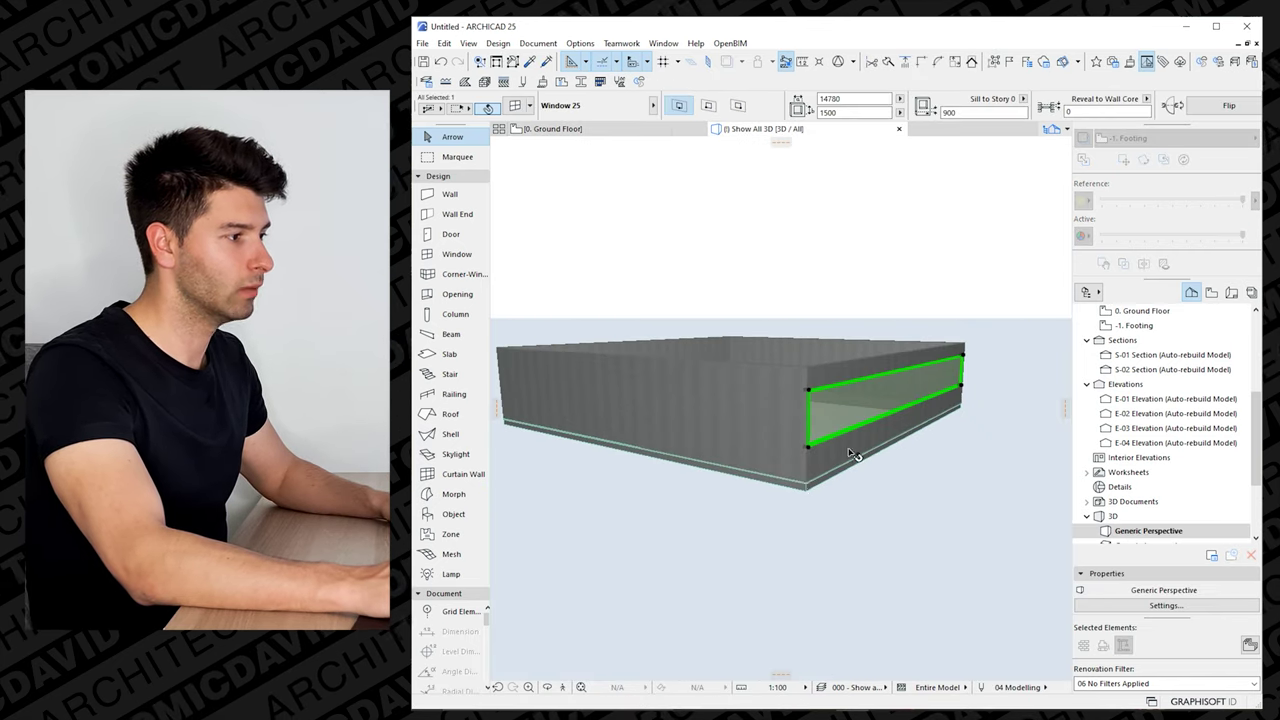
{"action": "left_click", "coordinate": [735, 401]}
{"action": "left_click", "coordinate": [752, 421]}
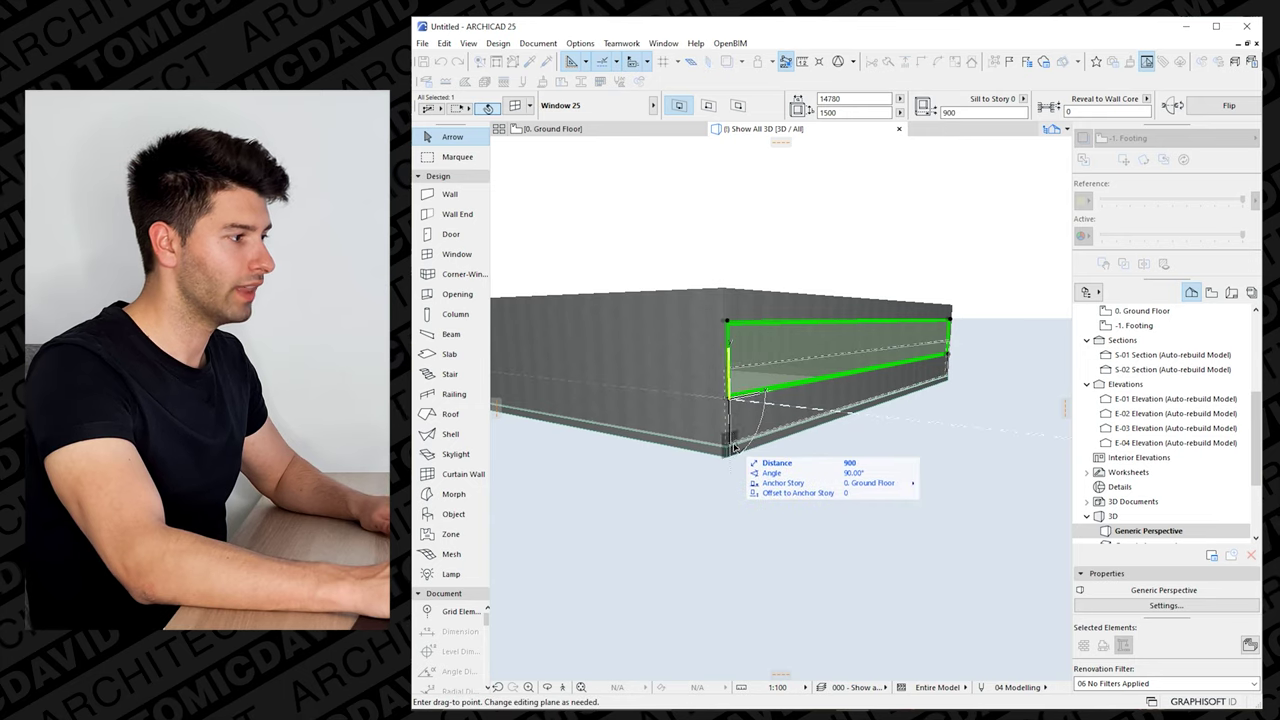
{"action": "left_click", "coordinate": [735, 450]}
{"action": "left_click", "coordinate": [728, 367]}
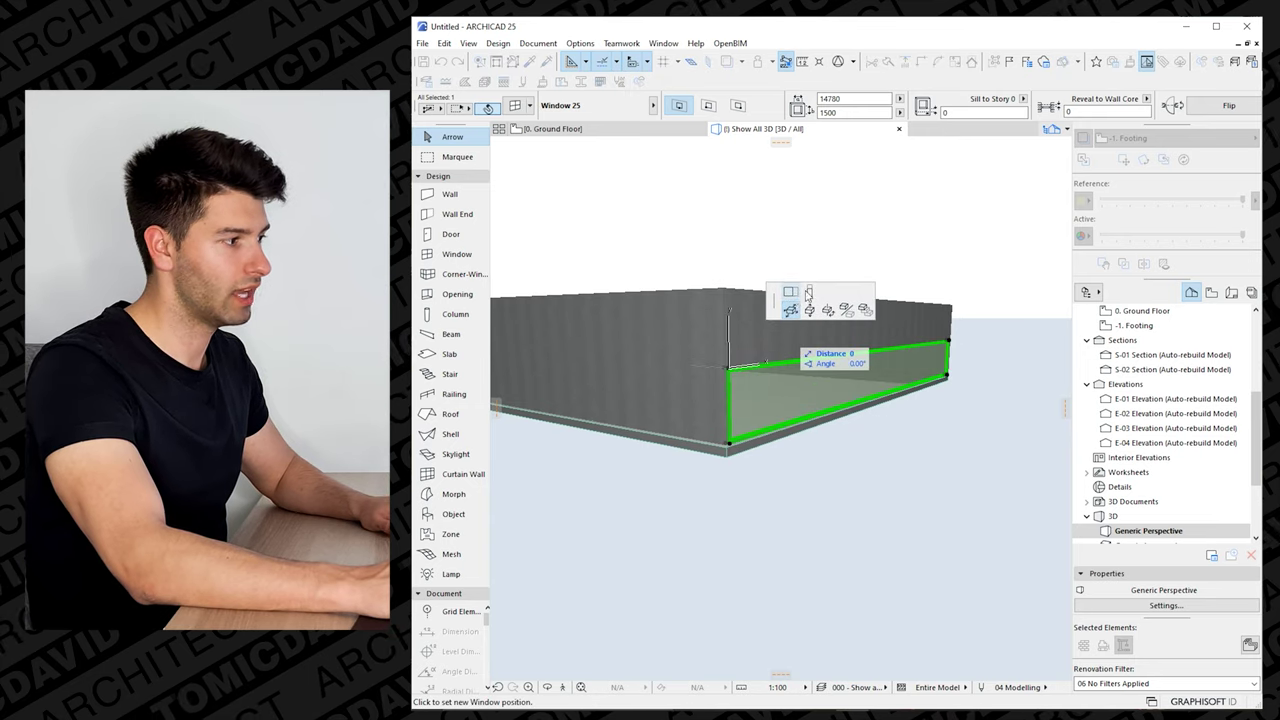
{"action": "left_click", "coordinate": [795, 304]}
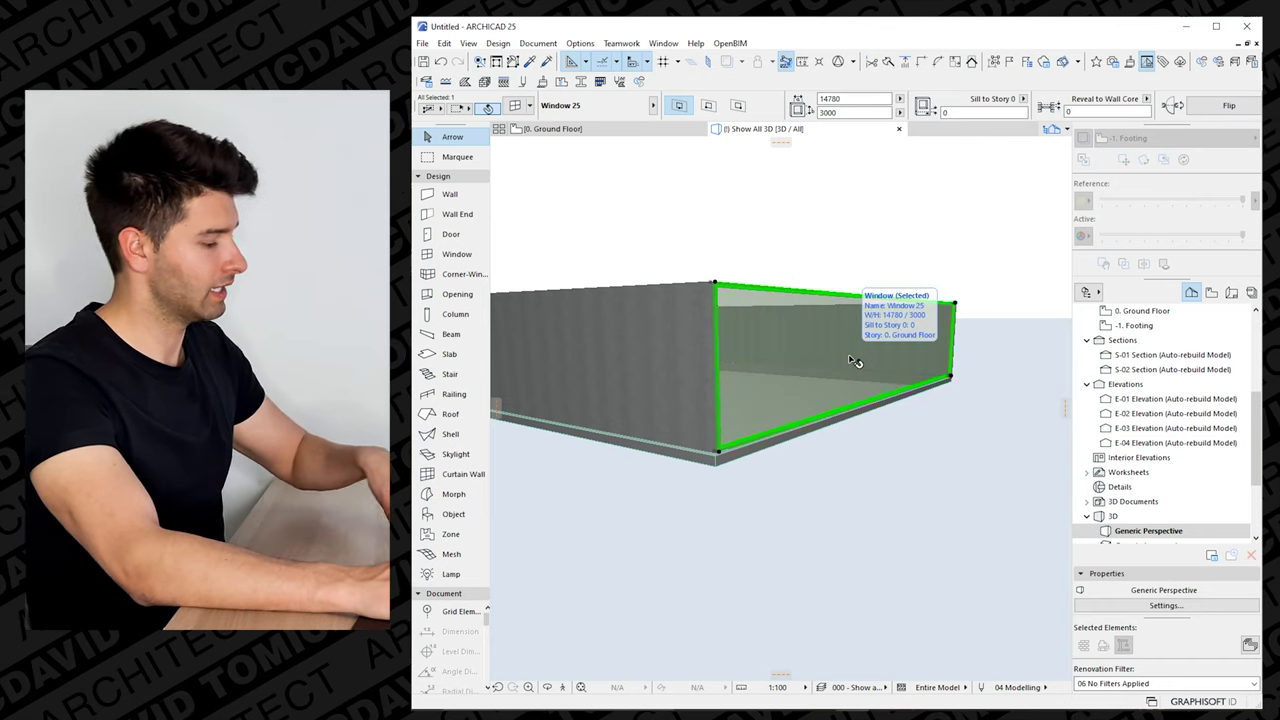
In the window's settings, change the floor plan symbol line pen to black
{"action": "double_click", "coordinate": [853, 361]}
{"action": "left_click_drag", "start_coordinate": [1077, 86], "coordinate": [894, 92]}
{"action": "left_click", "coordinate": [1003, 164]}
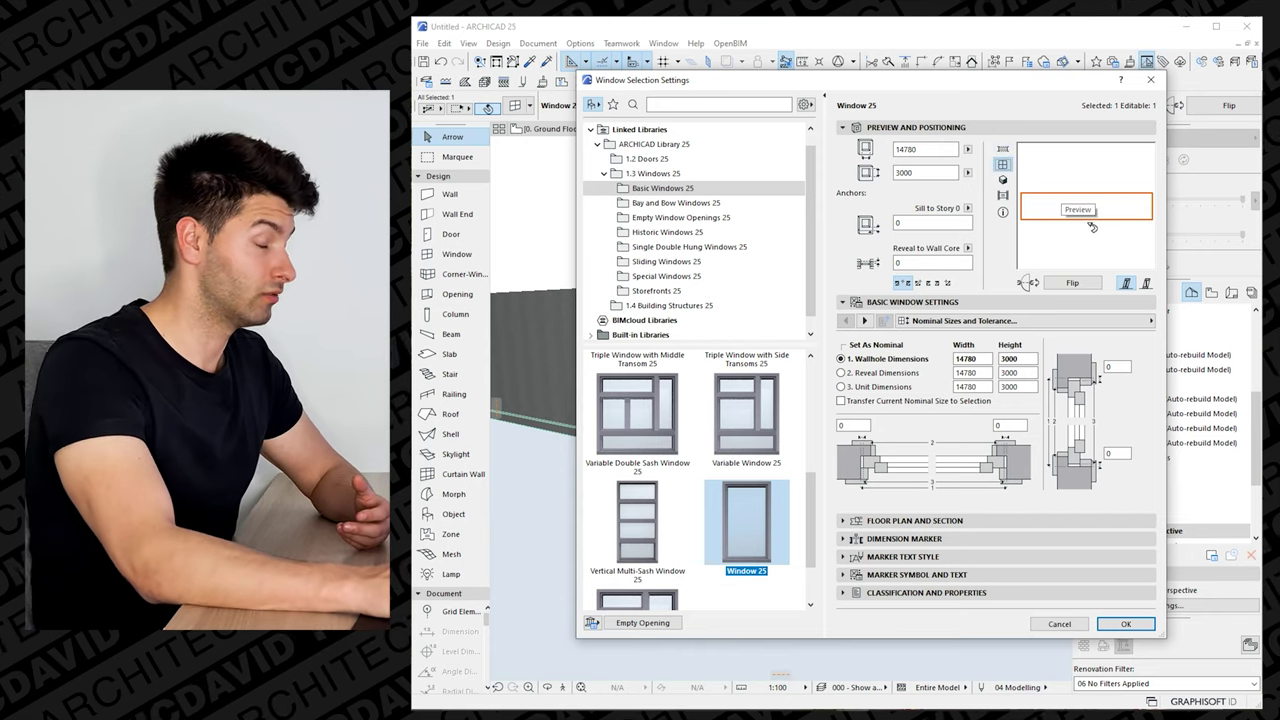
{"action": "left_click", "coordinate": [864, 322]}
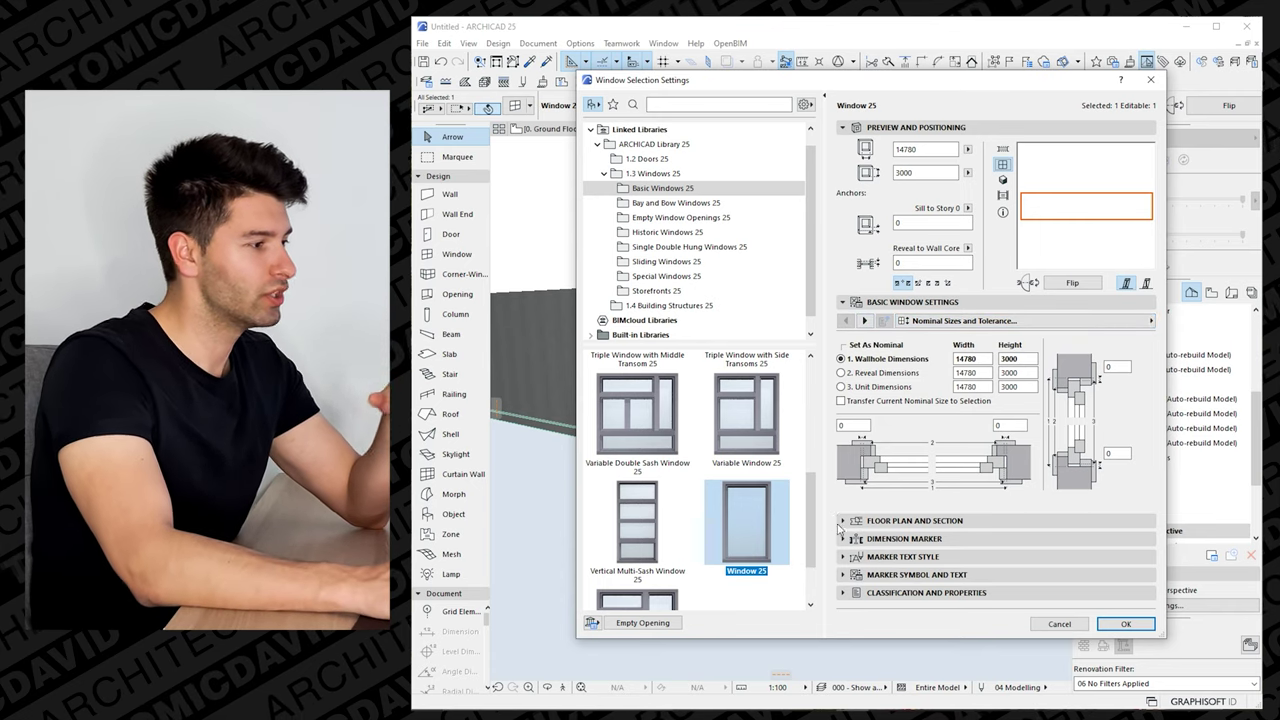
{"action": "left_click", "coordinate": [915, 340]}
{"action": "left_click", "coordinate": [1100, 417]}
{"action": "left_click", "coordinate": [1137, 417]}
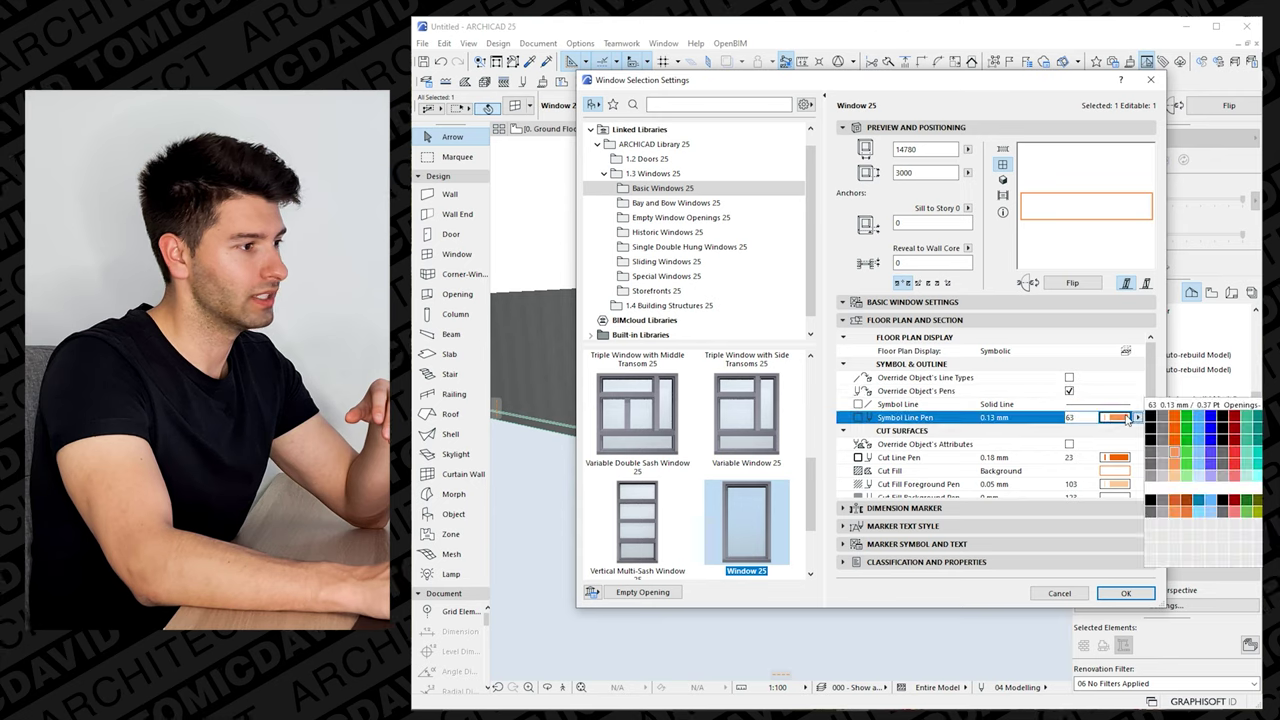
{"action": "left_click", "coordinate": [1152, 424]}
Set the window's sash type to H-V Grid with 1 pane vertically and 10 horizontally
{"action": "left_click", "coordinate": [851, 303]}
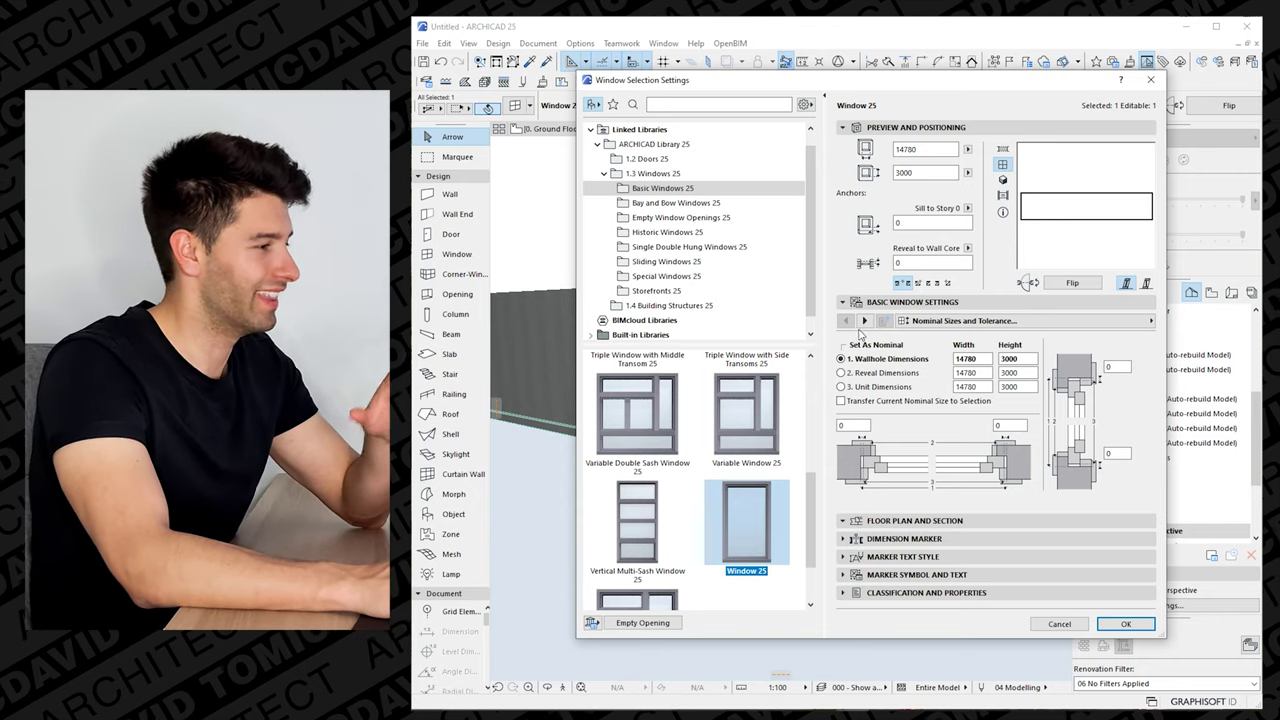
{"action": "left_click", "coordinate": [867, 321]}
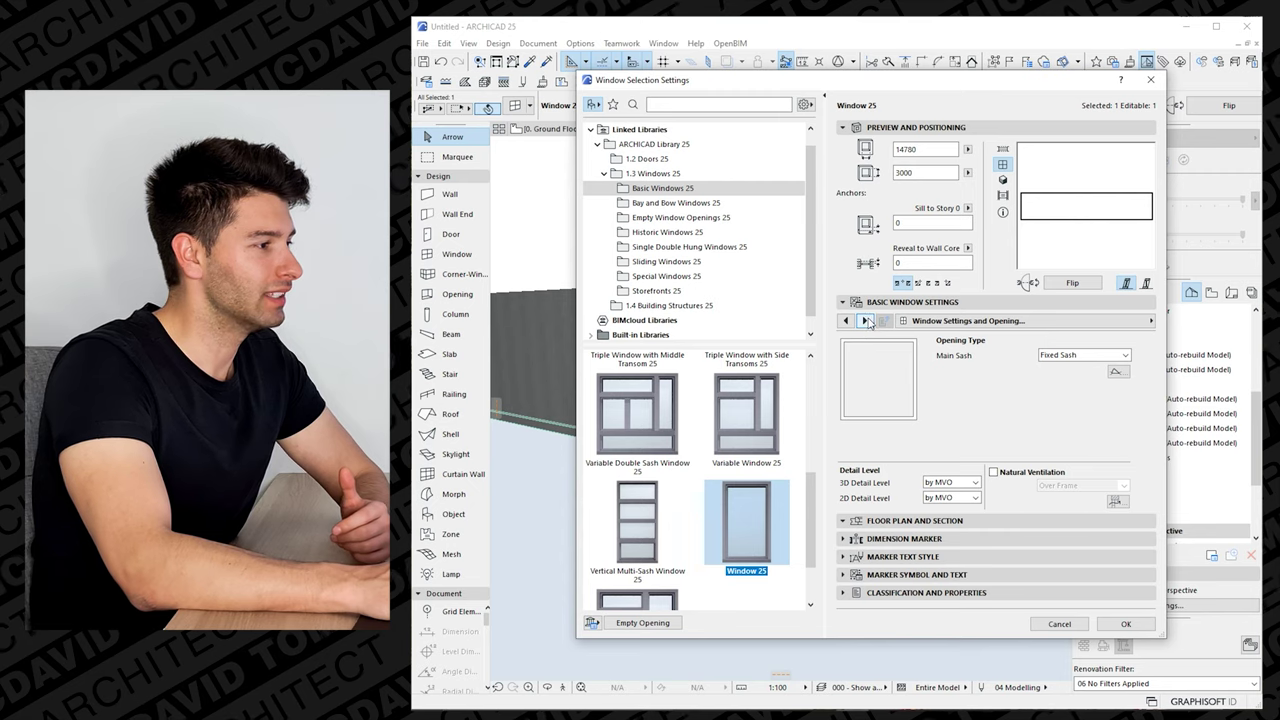
{"action": "left_click", "coordinate": [866, 321]}
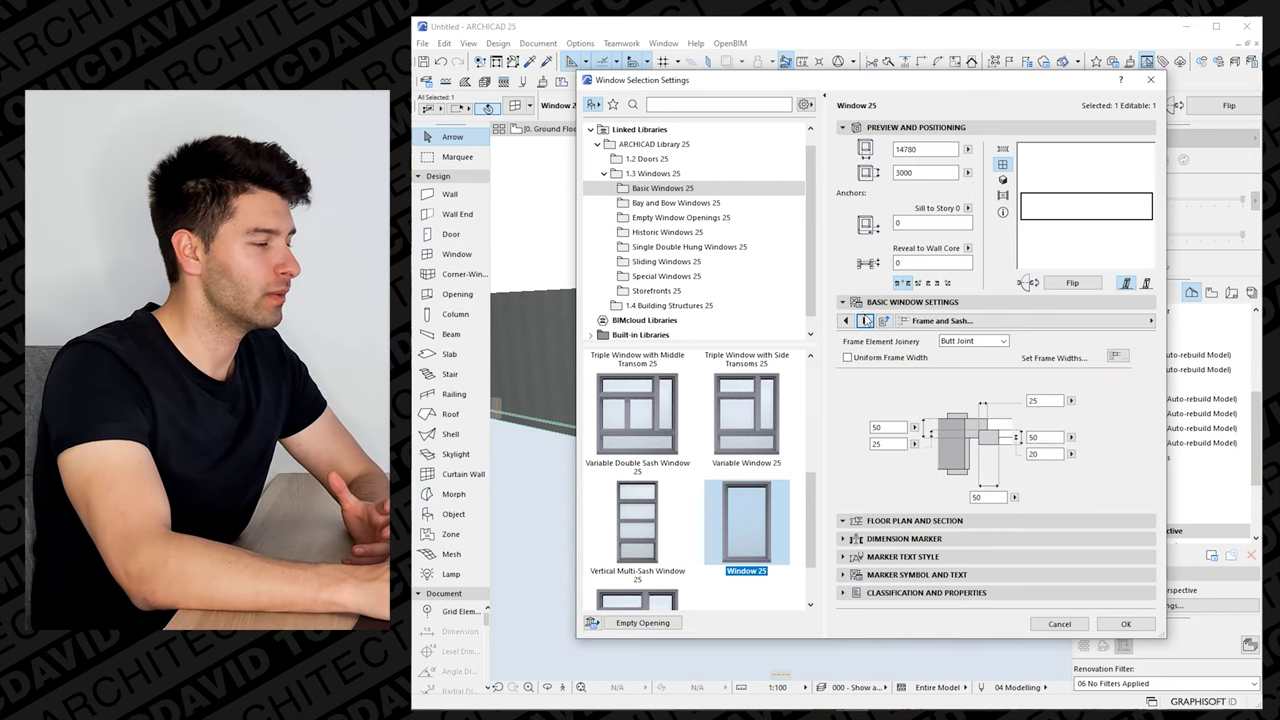
{"action": "left_click", "coordinate": [866, 321]}
{"action": "left_click", "coordinate": [866, 321]}
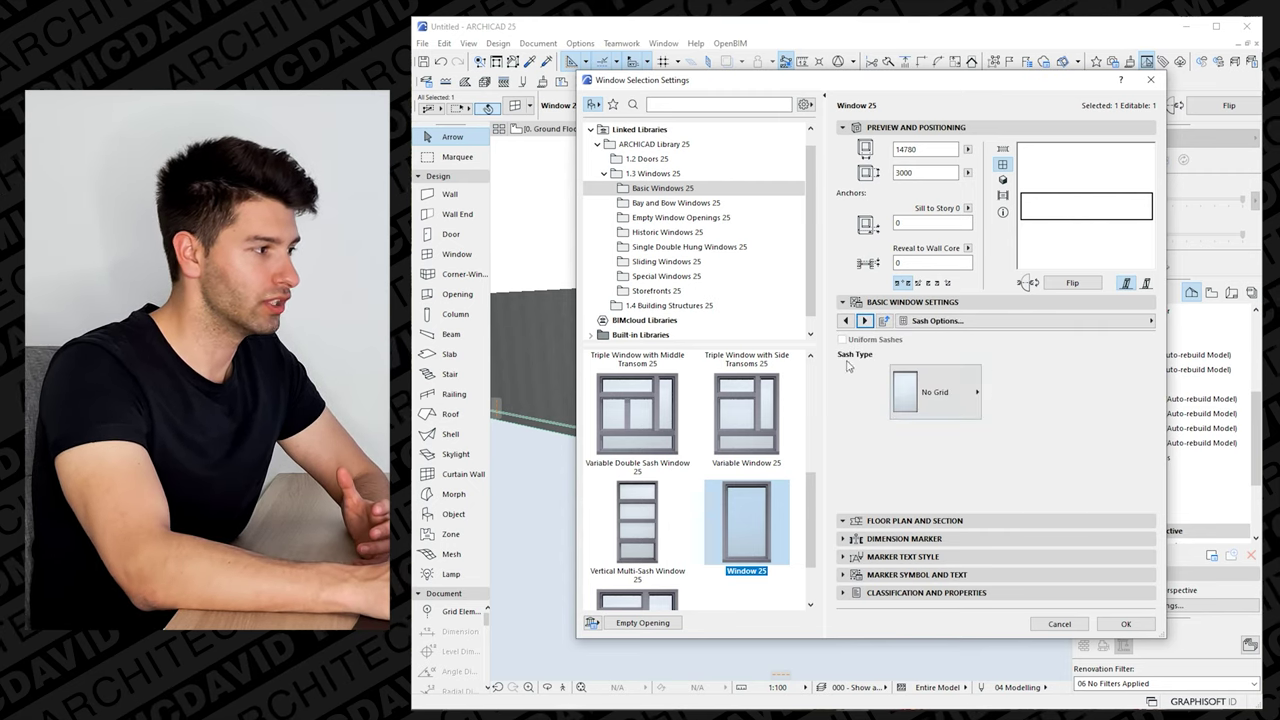
{"action": "left_click", "coordinate": [950, 392]}
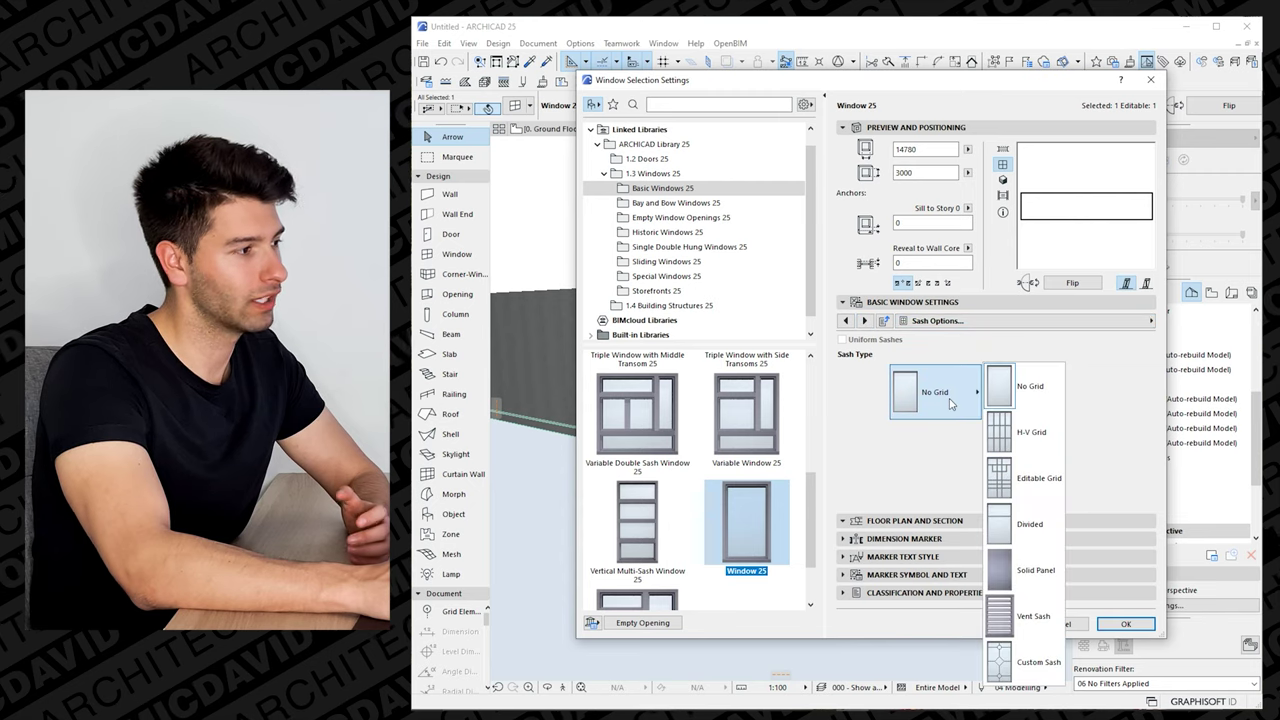
{"action": "left_click", "coordinate": [1040, 433]}
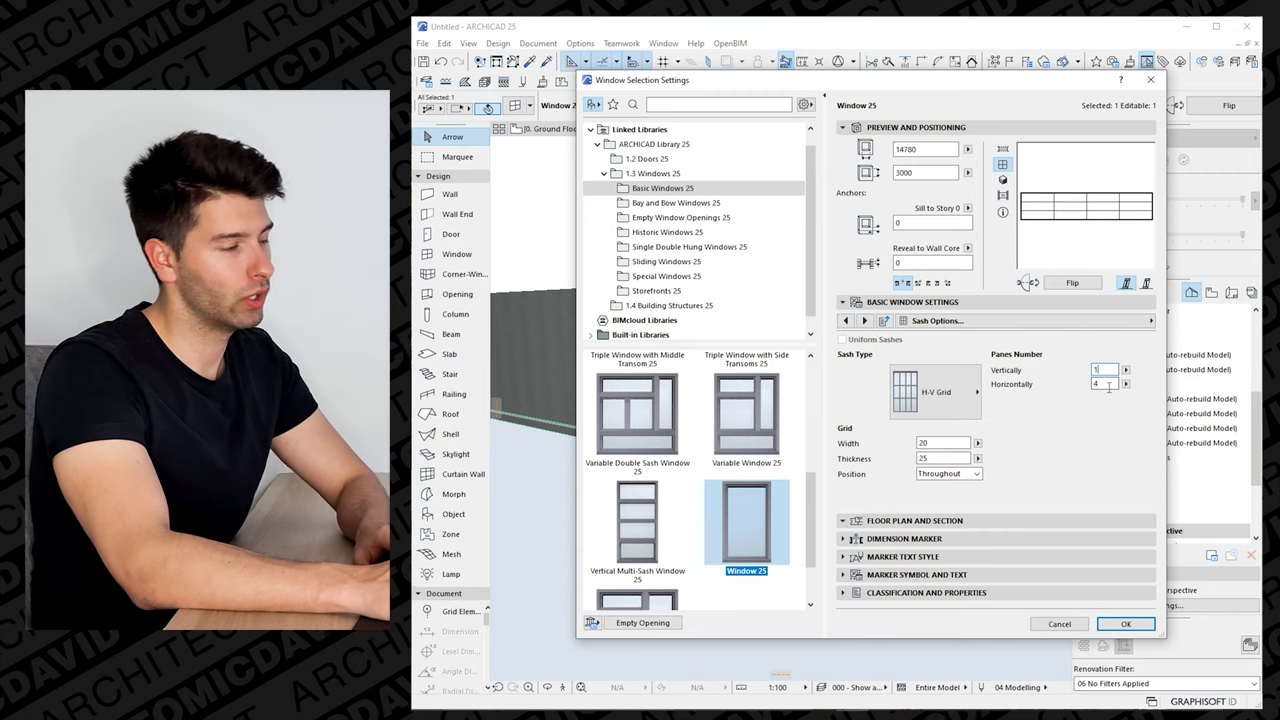
{"action": "type", "text": "1"}
{"action": "key", "text": "Tab"}
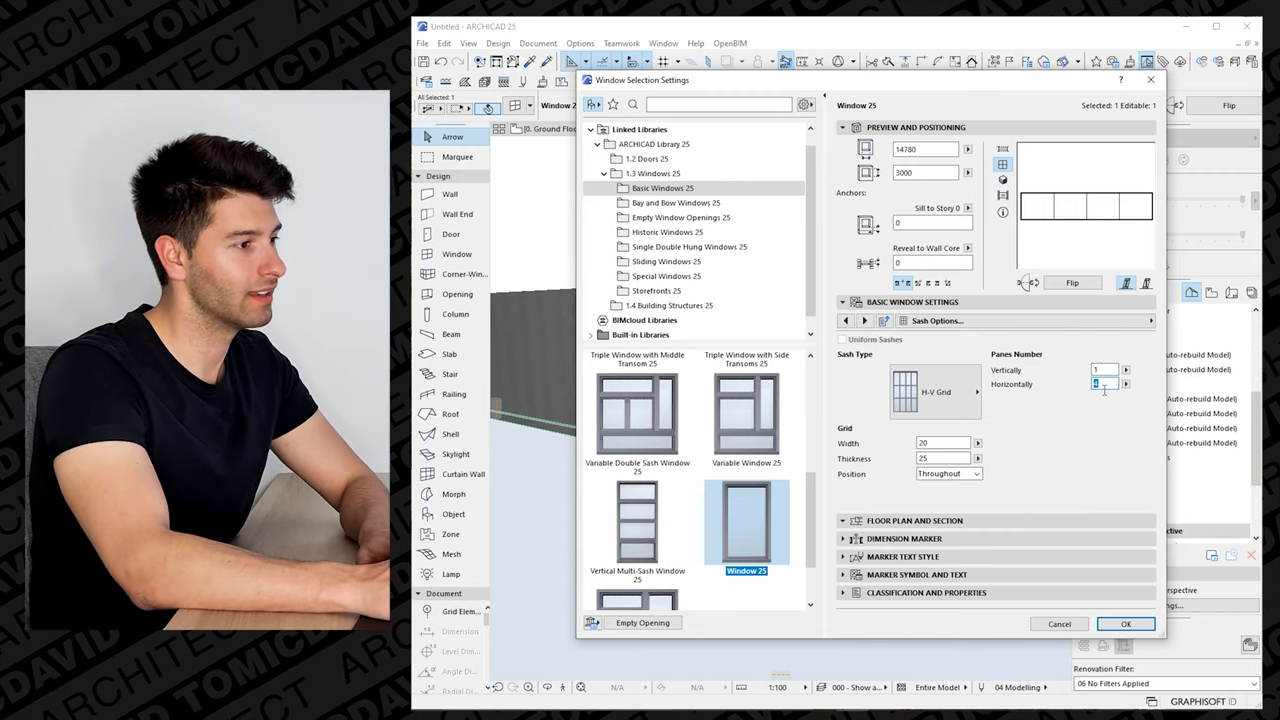
{"action": "key", "text": "Tab"}
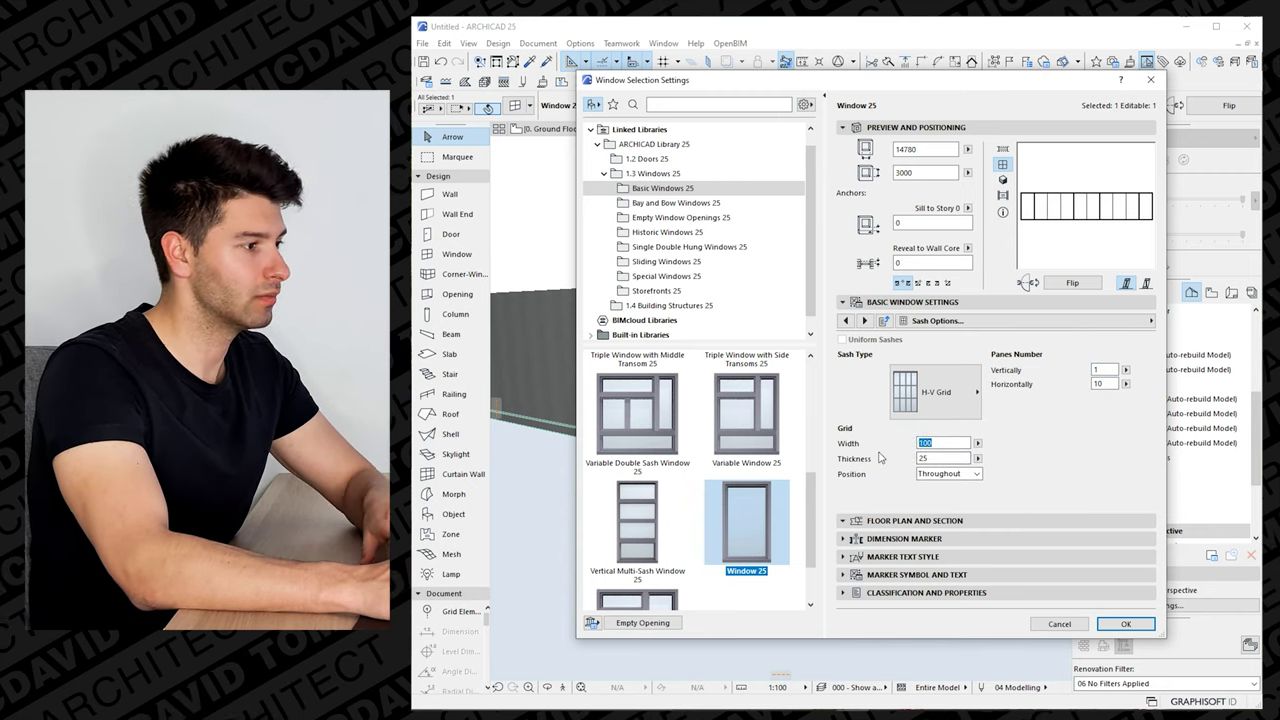
Set the sash grid's width and thickness to 100 and apply the window settings
{"action": "left_click", "coordinate": [952, 460]}
{"action": "type", "text": "100"}
{"action": "key", "text": "Tab"}
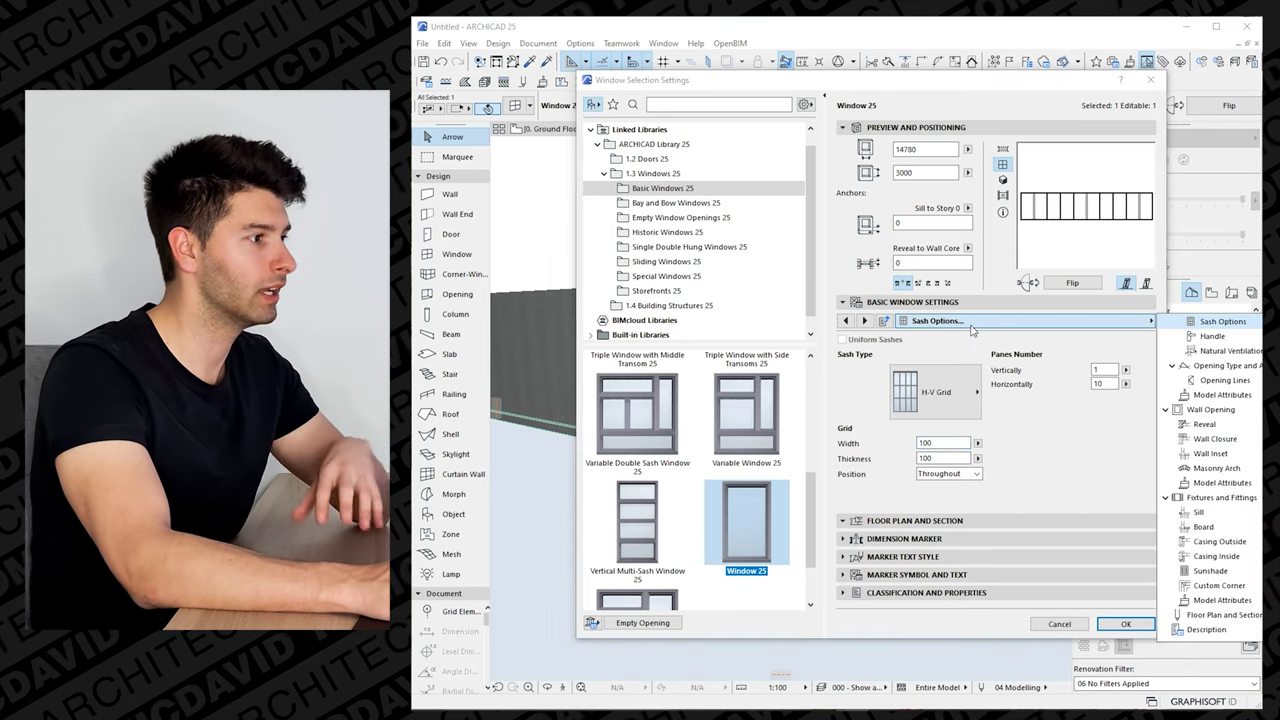
{"action": "key", "text": "Return"}
Set the window's frame dimension to 100 and enable Custom Corner 1 and 2 with the Frame connection at 90°
{"action": "scroll", "coordinate": [720, 363], "scroll_direction": "up", "scroll_amount": 5}
{"action": "middle_click_drag", "start_coordinate": [822, 388], "coordinate": [680, 310], "text": "shift"}
{"action": "middle_click_drag", "start_coordinate": [928, 400], "coordinate": [795, 425], "text": "shift"}
{"action": "key", "text": "ctrl+t"}
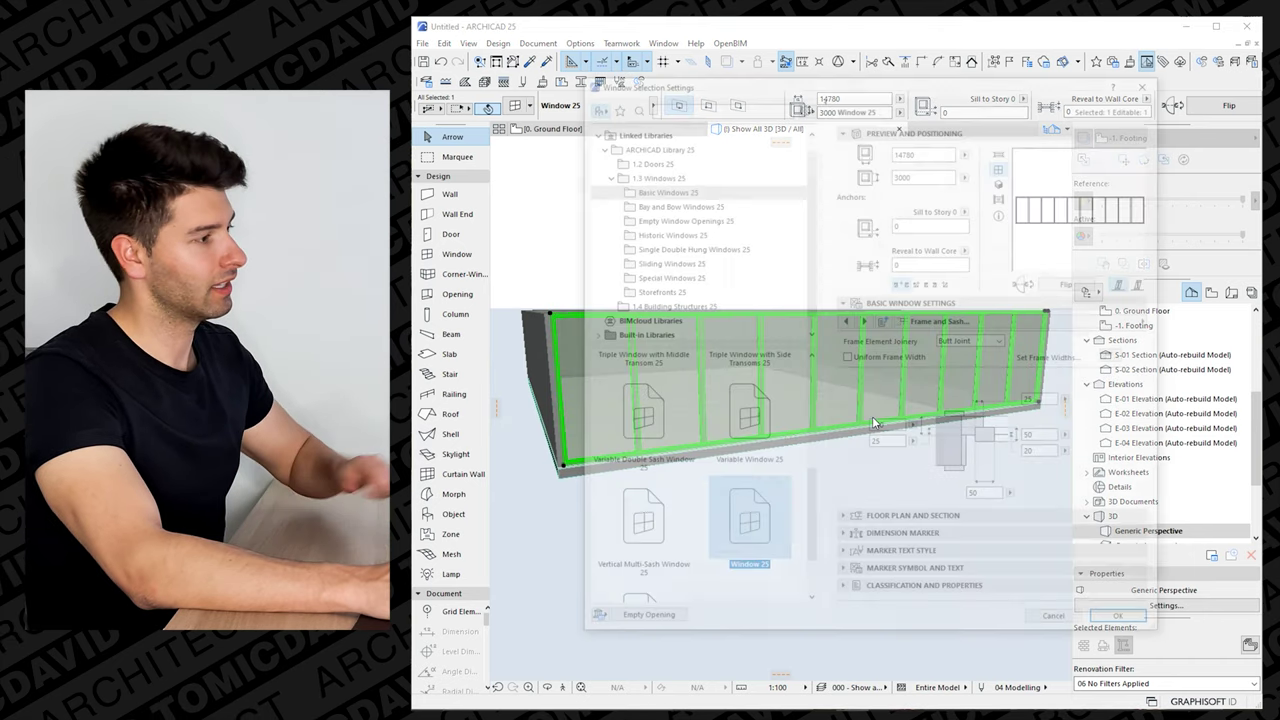
{"action": "left_click", "coordinate": [934, 321]}
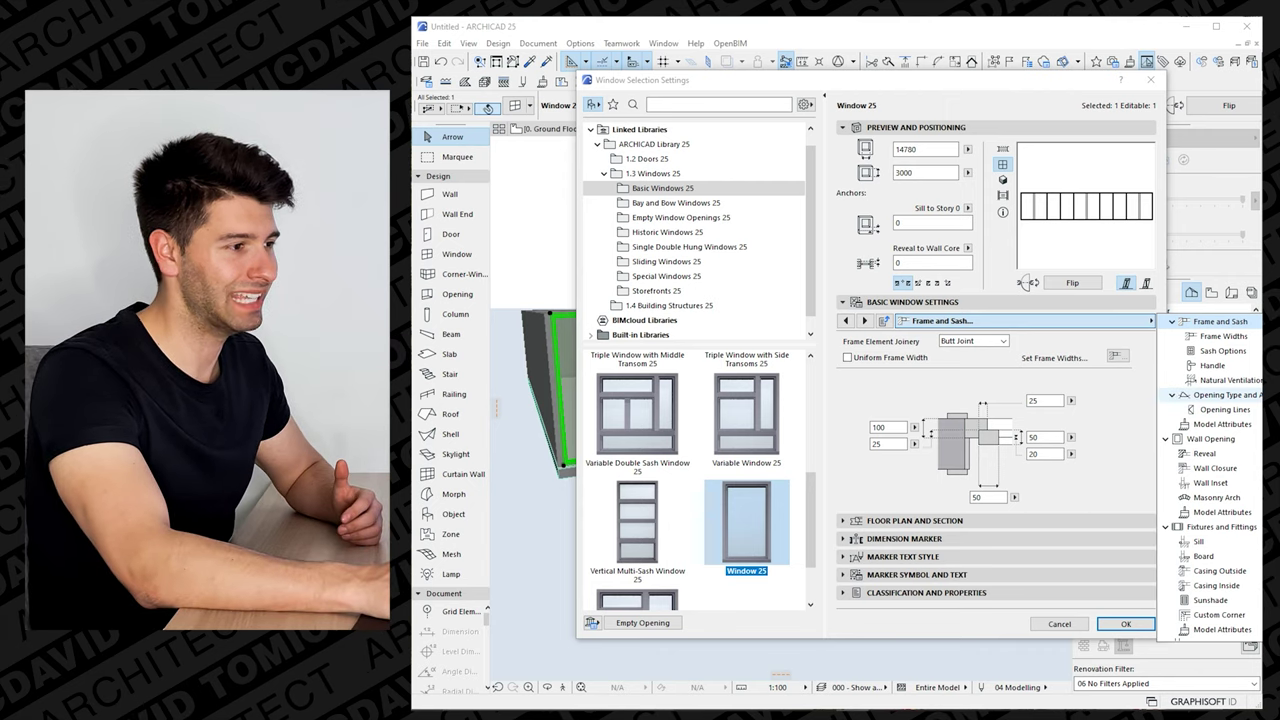
{"action": "scroll", "coordinate": [1210, 500], "scroll_direction": "down", "scroll_amount": 1}
{"action": "left_click", "coordinate": [1219, 585]}
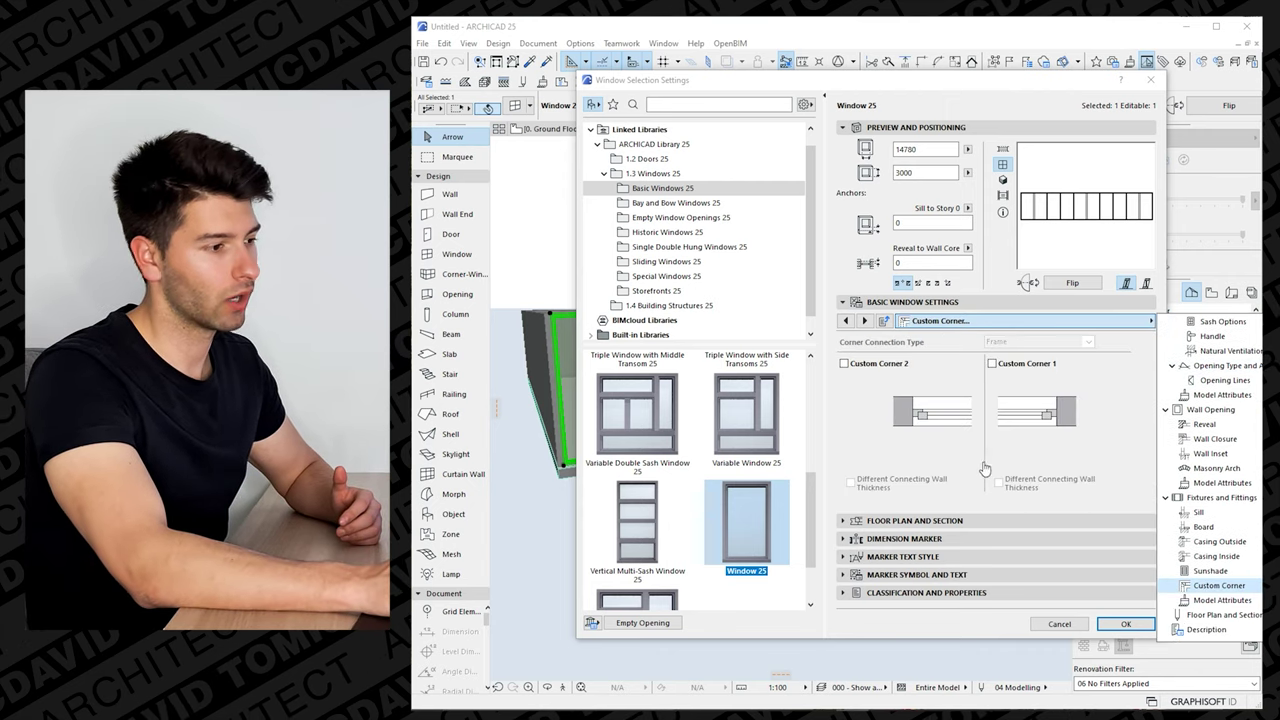
{"action": "left_click", "coordinate": [864, 366]}
{"action": "left_click", "coordinate": [1004, 366]}
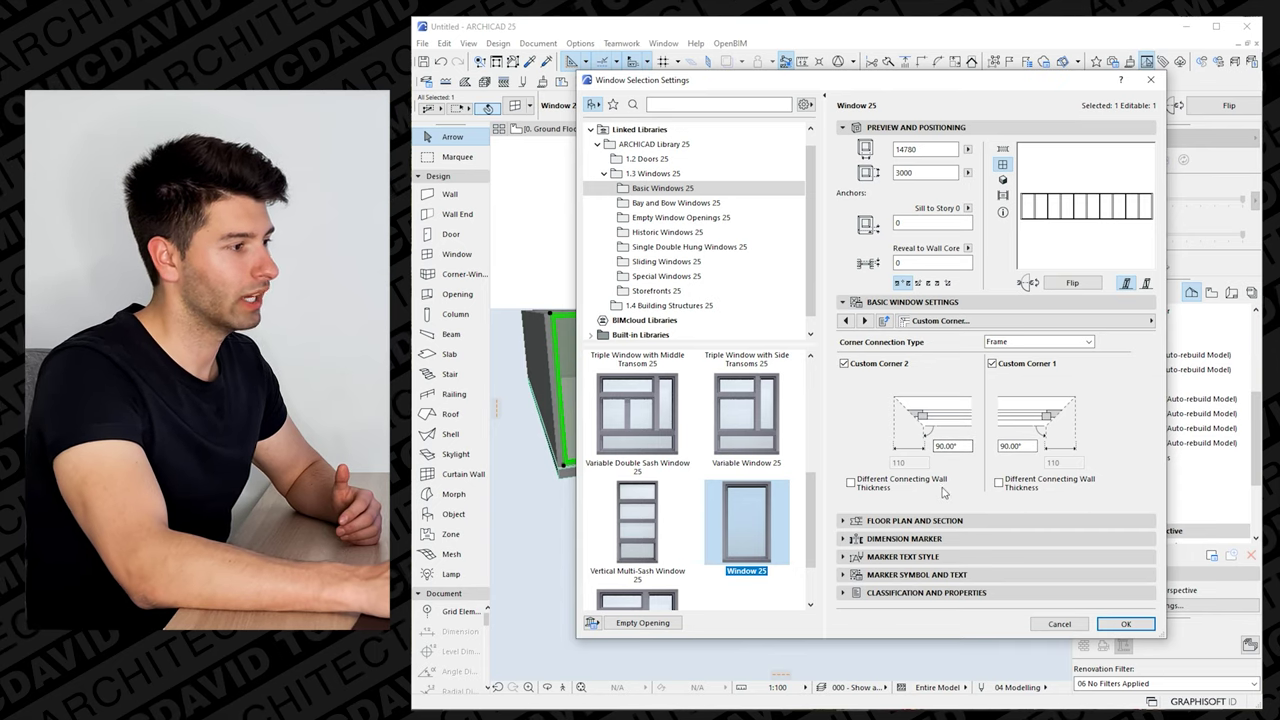
{"action": "left_click", "coordinate": [1126, 625]}
On the Ground Floor plan, copy the window's settings and place a matching 14780 by 3000 window in the left wall
{"action": "left_click", "coordinate": [565, 128]}
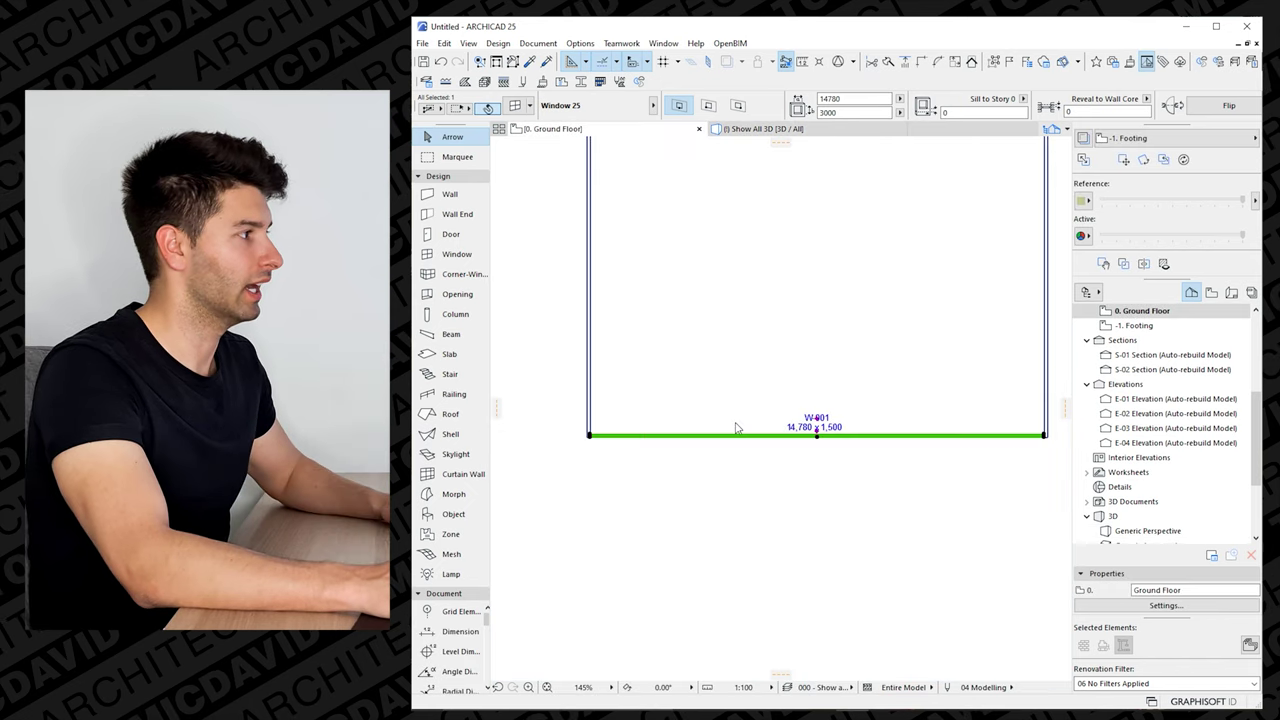
{"action": "scroll", "coordinate": [592, 432], "scroll_direction": "up", "scroll_amount": 10}
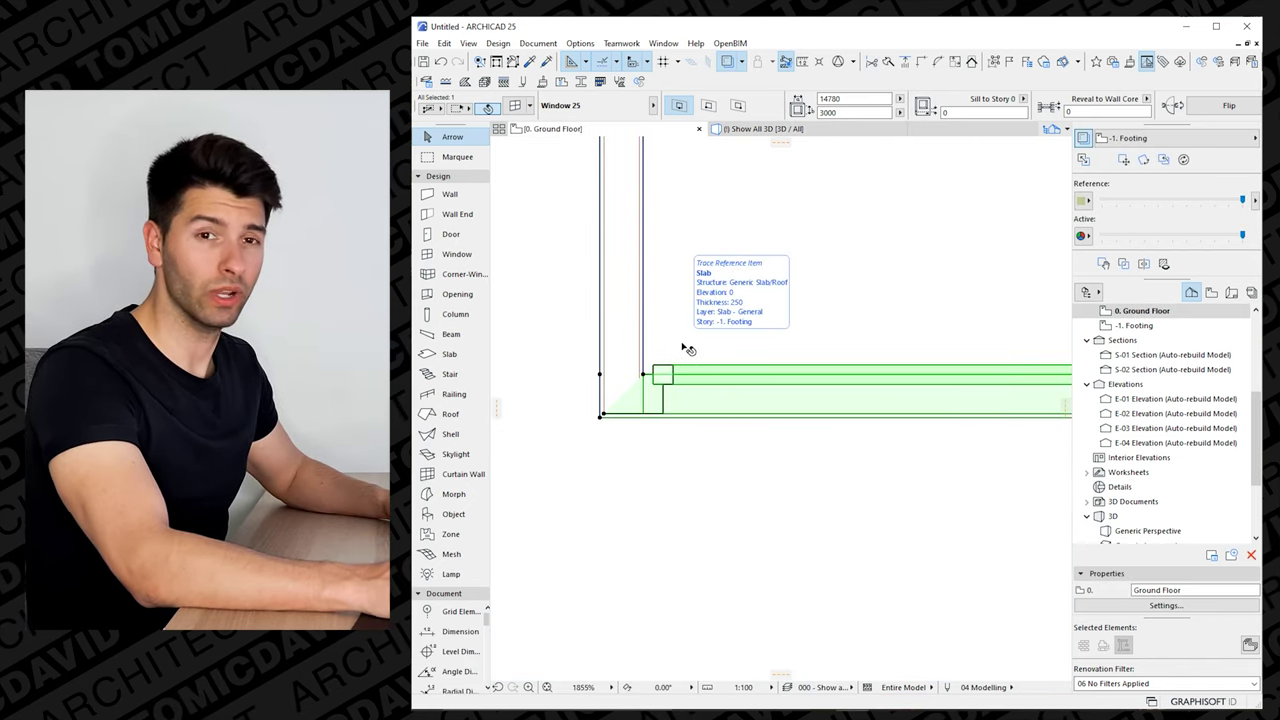
{"action": "left_click", "coordinate": [696, 405]}
{"action": "key", "text": "w"}
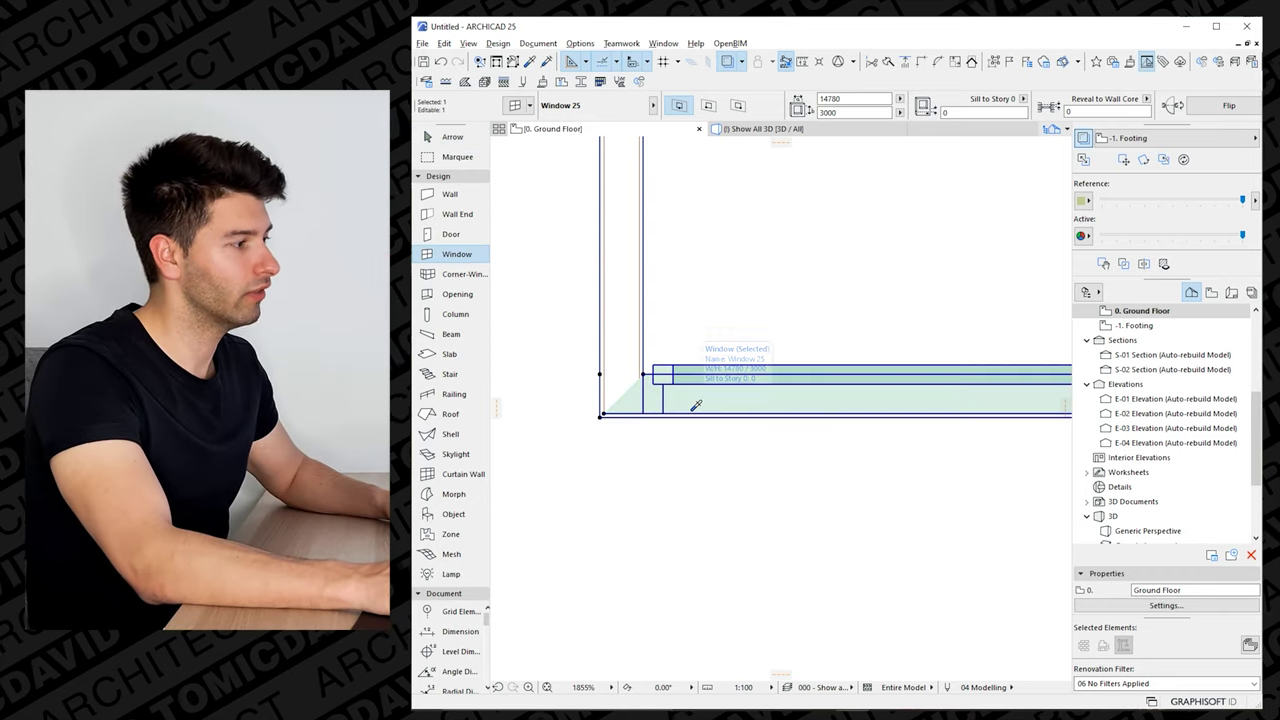
{"action": "scroll", "coordinate": [700, 370], "scroll_direction": "down", "scroll_amount": 10}
{"action": "scroll", "coordinate": [707, 348], "scroll_direction": "up", "scroll_amount": 8}
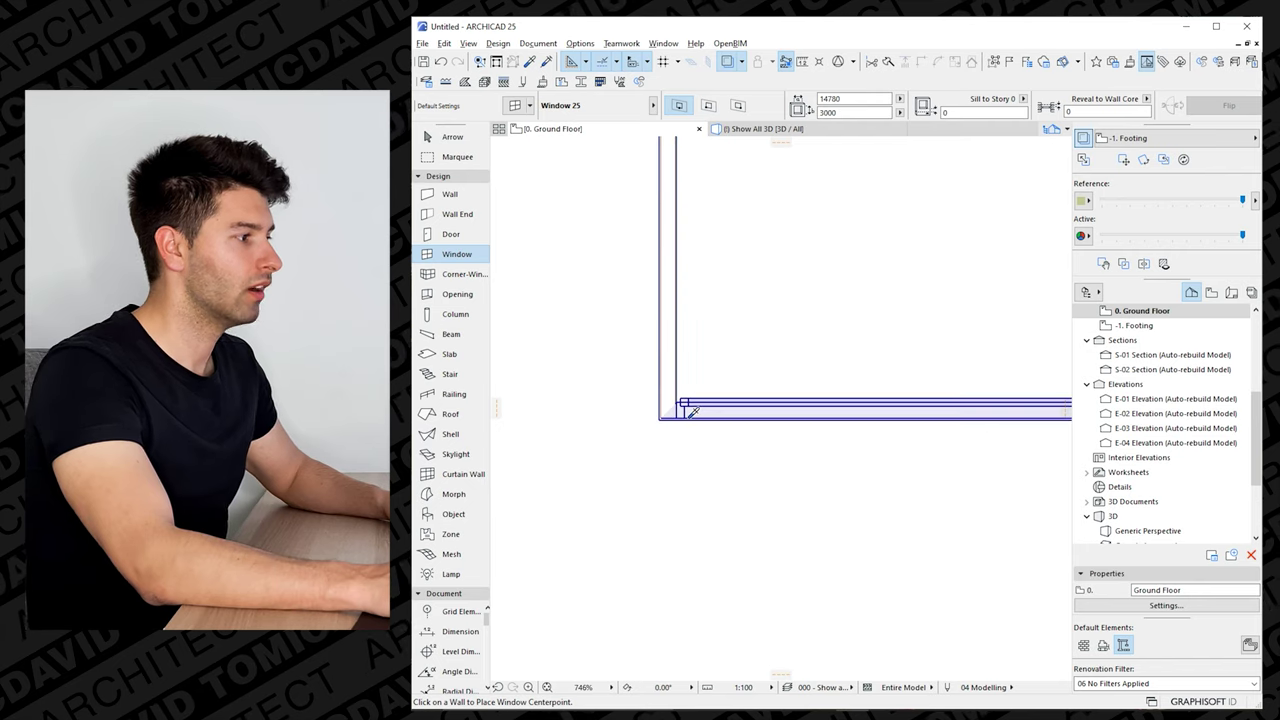
{"action": "scroll", "coordinate": [690, 410], "scroll_direction": "down", "scroll_amount": 10}
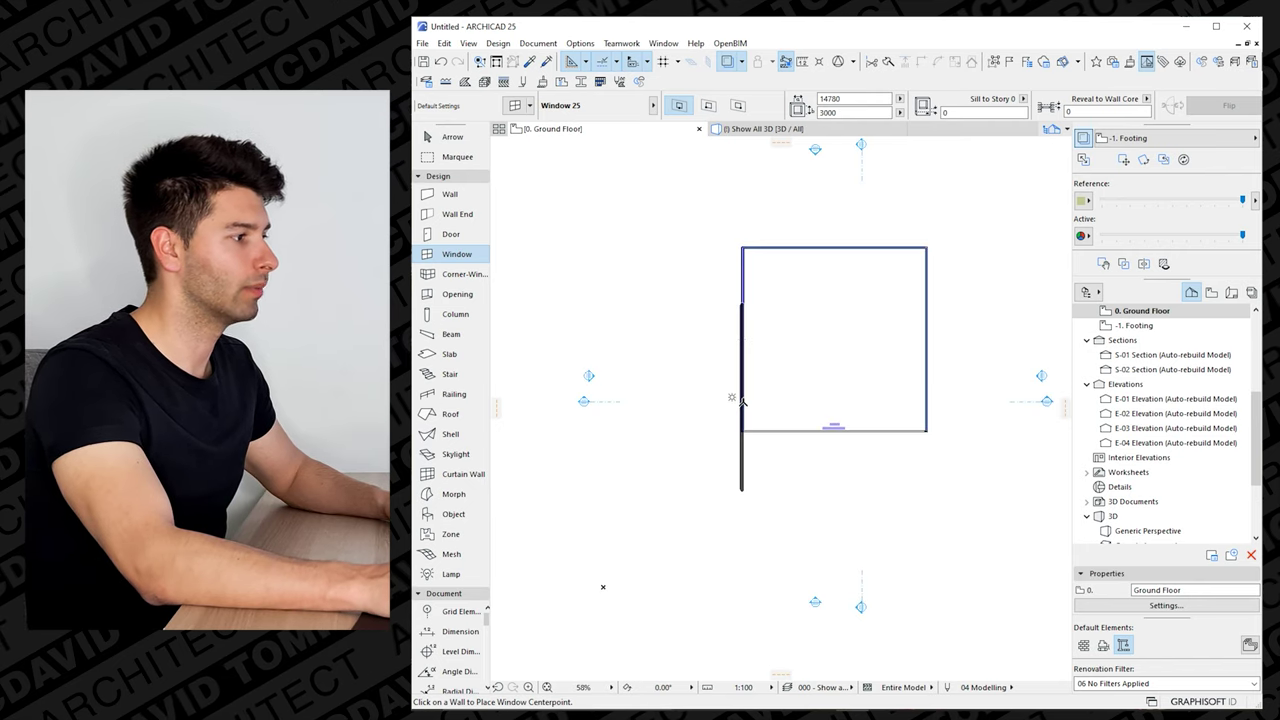
{"action": "left_click", "coordinate": [741, 324]}
{"action": "left_click", "coordinate": [697, 438]}
Move the left wall's window down so its lower end meets the lower-left wall corner
{"action": "scroll", "coordinate": [697, 438], "scroll_direction": "up", "scroll_amount": 2}
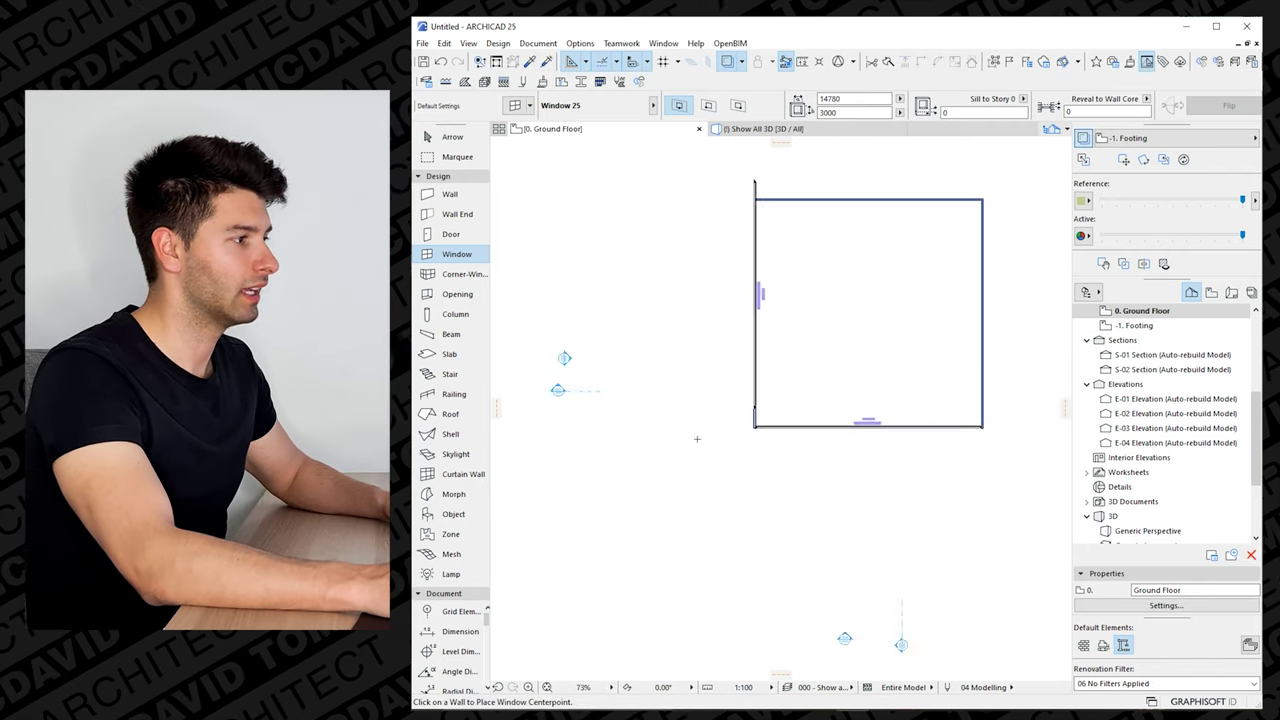
{"action": "scroll", "coordinate": [697, 438], "scroll_direction": "up", "scroll_amount": 3}
{"action": "left_click", "coordinate": [843, 322], "text": "shift"}
{"action": "key", "text": "ctrl+d"}
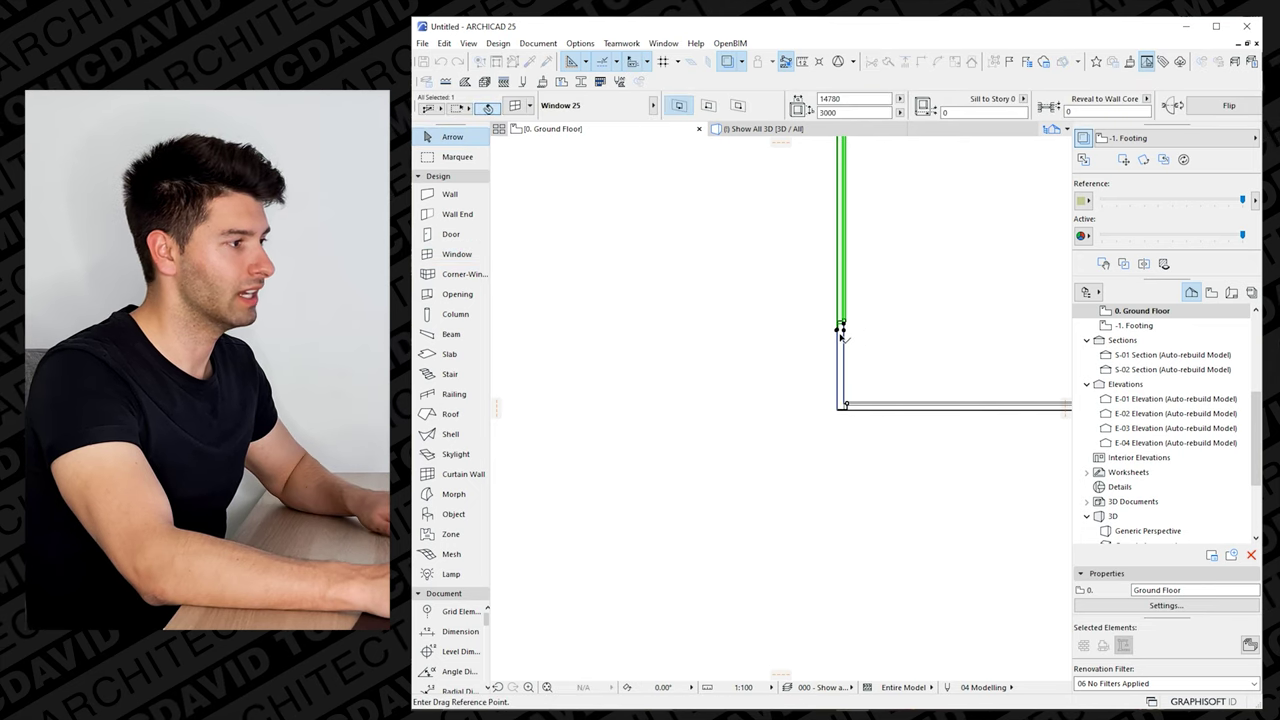
{"action": "left_click", "coordinate": [841, 332]}
{"action": "left_click", "coordinate": [839, 406]}
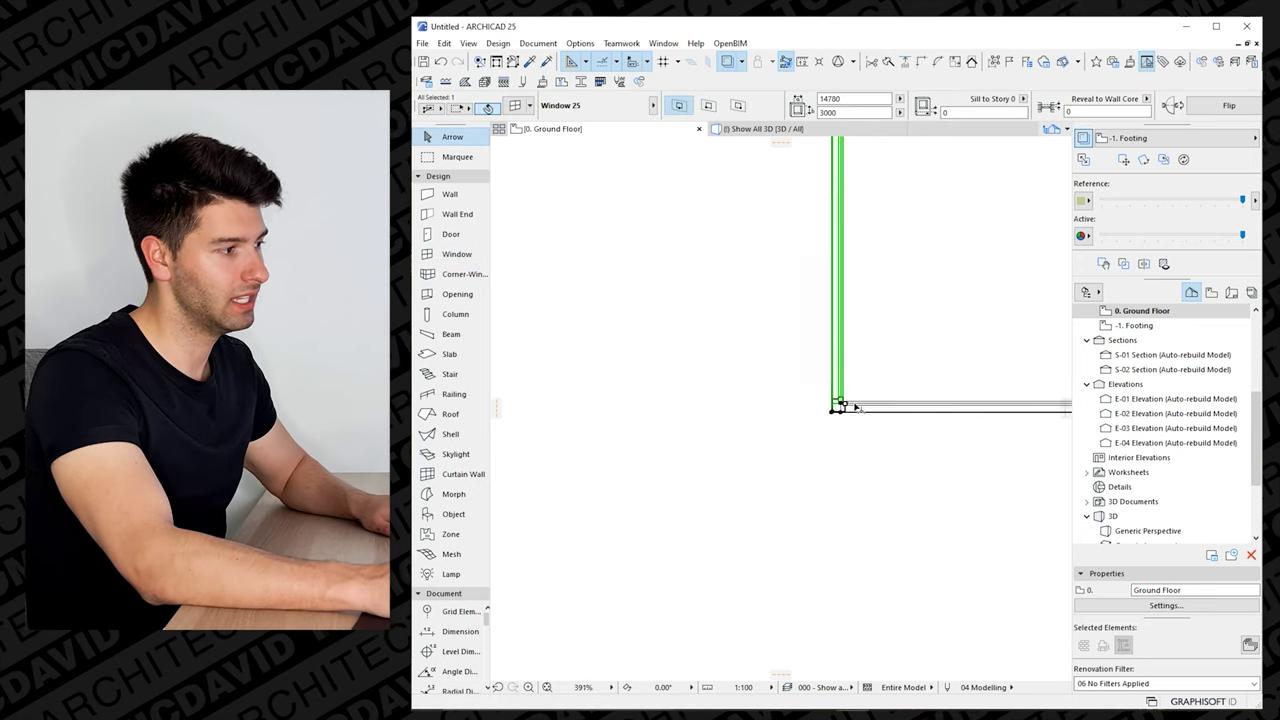
{"action": "key", "text": "Escape"}
Examine in 3D how the two windows meet at the corner, and return to the Ground Floor plan
{"action": "scroll", "coordinate": [845, 415], "scroll_direction": "up", "scroll_amount": 3}
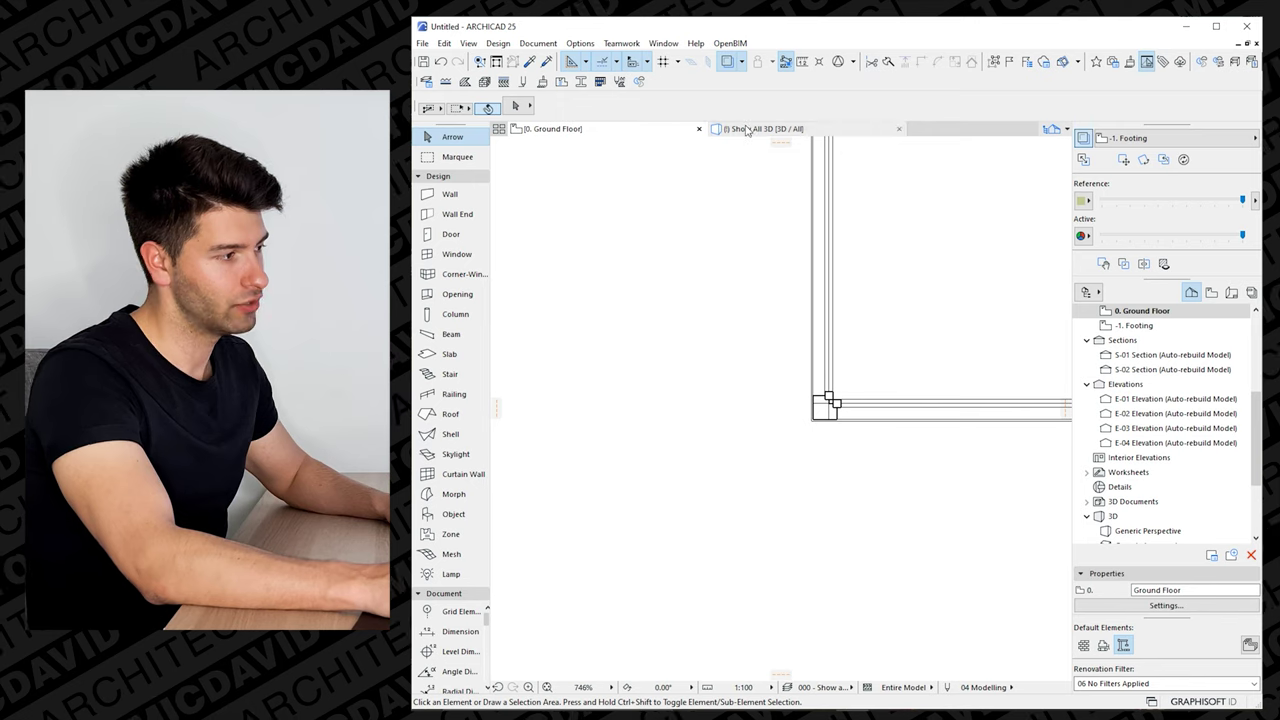
{"action": "left_click", "coordinate": [746, 129]}
{"action": "key", "text": "Escape"}
{"action": "middle_click_drag", "start_coordinate": [591, 386], "coordinate": [760, 321], "text": "shift"}
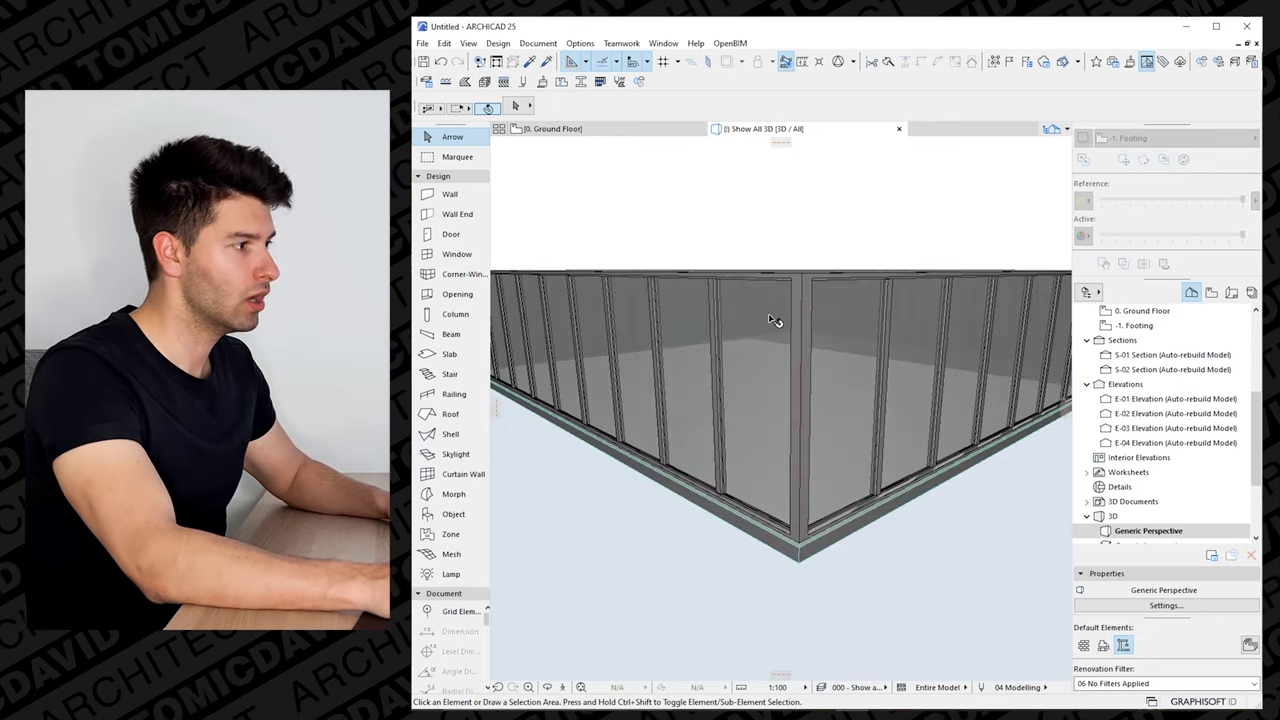
{"action": "middle_click_drag", "start_coordinate": [805, 448], "coordinate": [862, 478], "text": "shift"}
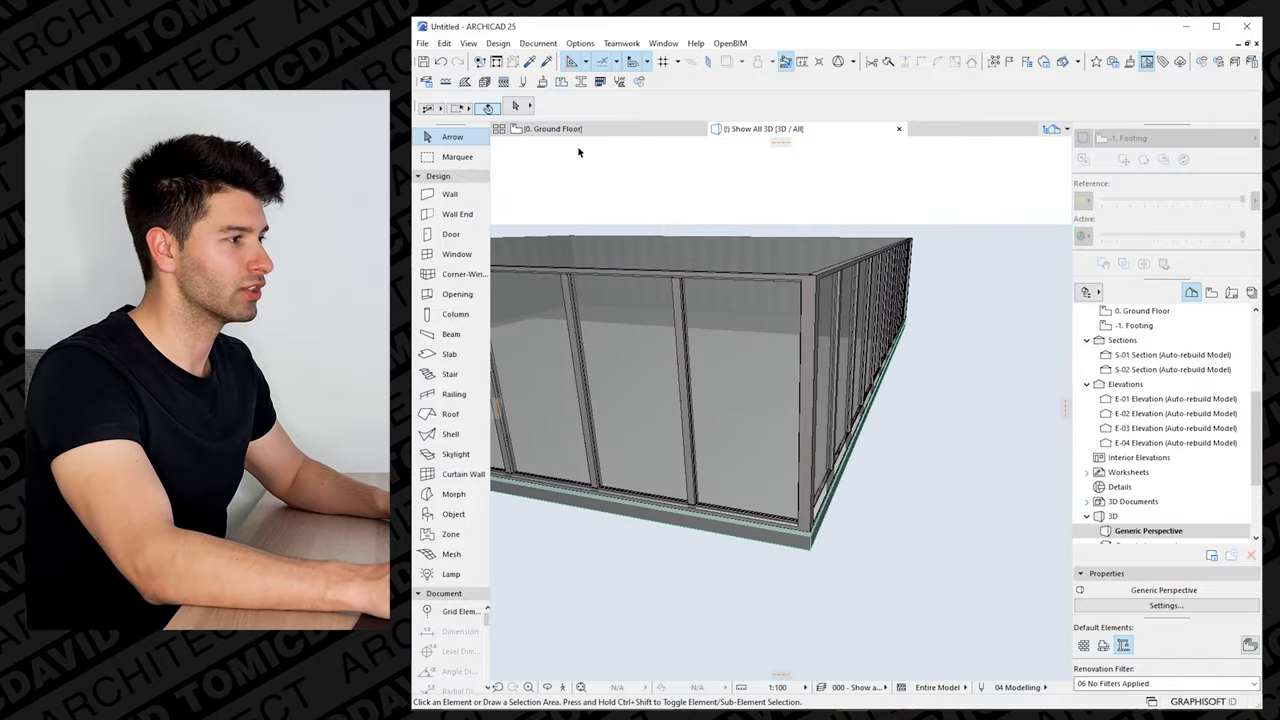
{"action": "left_click", "coordinate": [630, 129]}
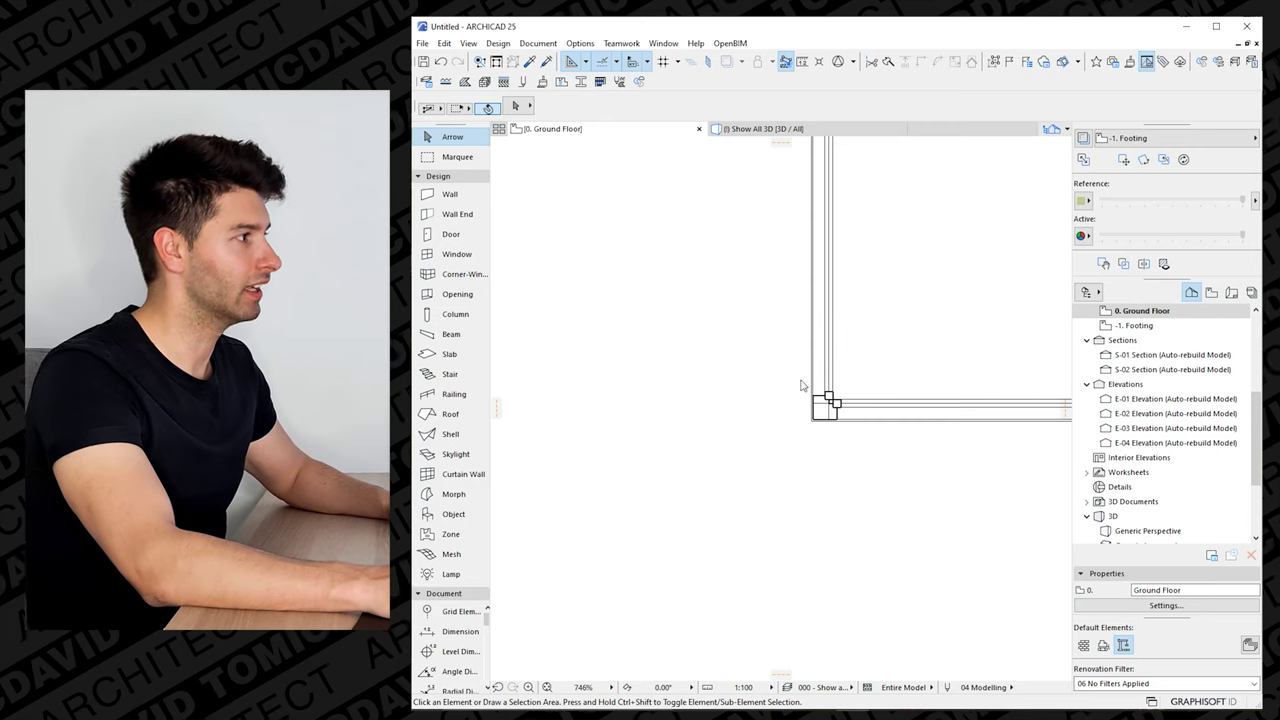
{"action": "scroll", "coordinate": [813, 363], "scroll_direction": "down", "scroll_amount": 3}
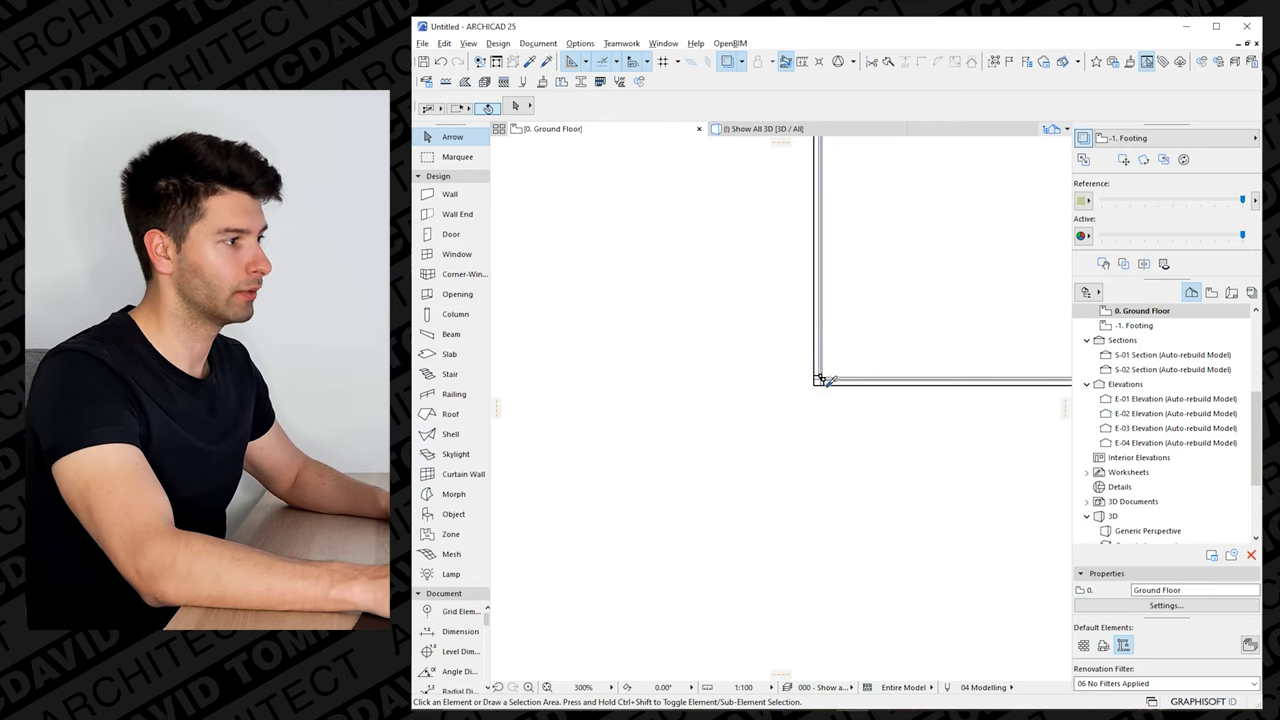
Examine the Ground Floor's full-height windows in 3D from several sides and return to the Ground Floor plan
{"action": "key", "text": "w"}
{"action": "scroll", "coordinate": [760, 400], "scroll_direction": "down", "scroll_amount": 3}
{"action": "scroll", "coordinate": [764, 275], "scroll_direction": "up", "scroll_amount": 2}
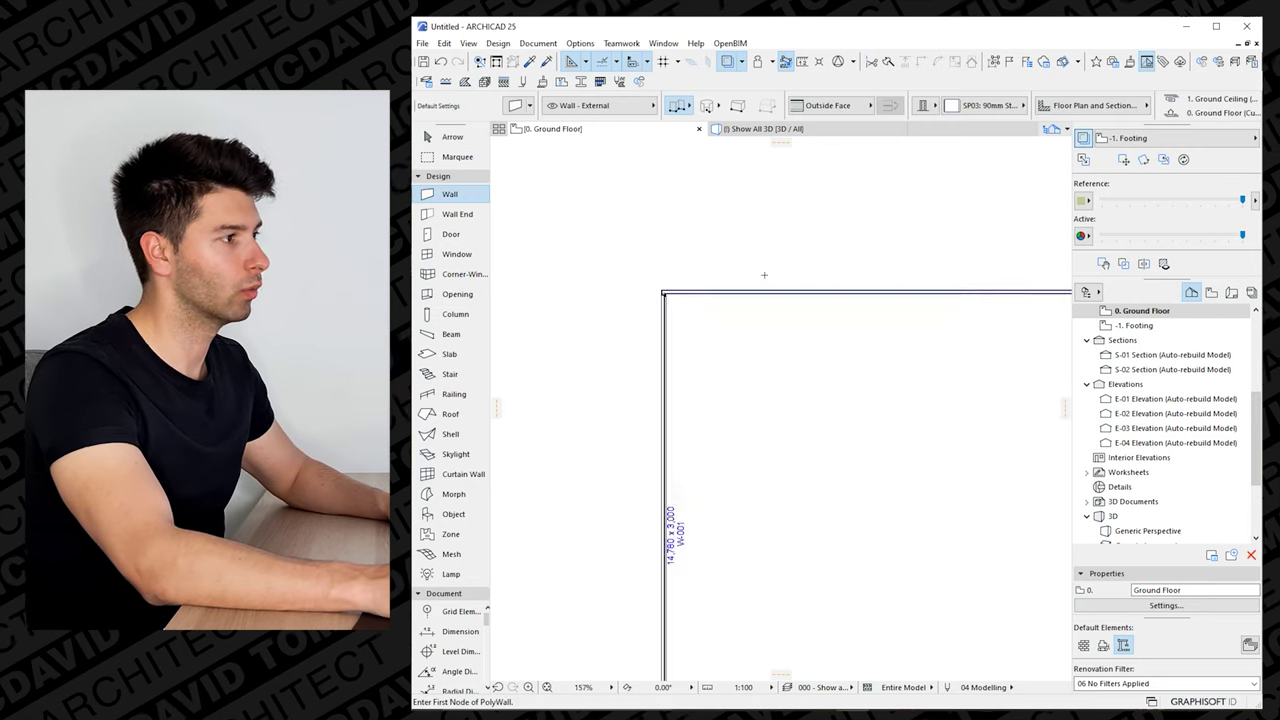
{"action": "key", "text": "F3"}
{"action": "middle_click_drag", "start_coordinate": [760, 340], "coordinate": [880, 470], "text": "shift"}
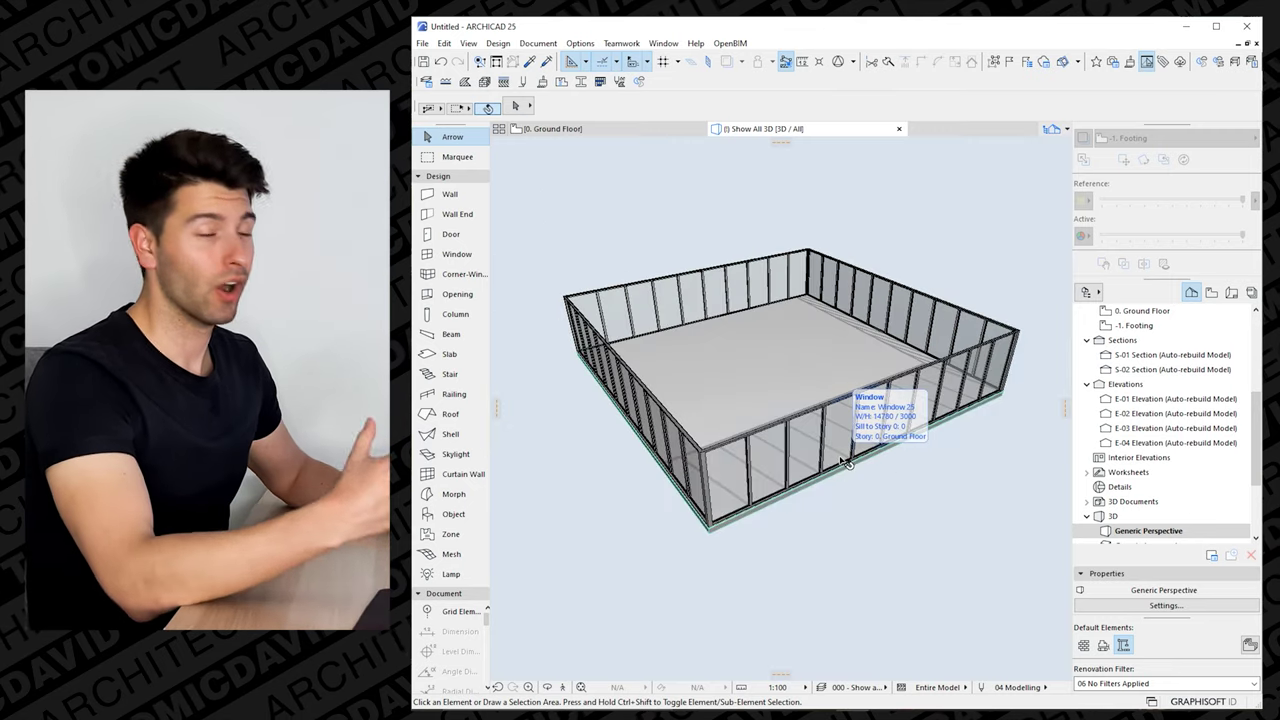
{"action": "left_click", "coordinate": [843, 462]}
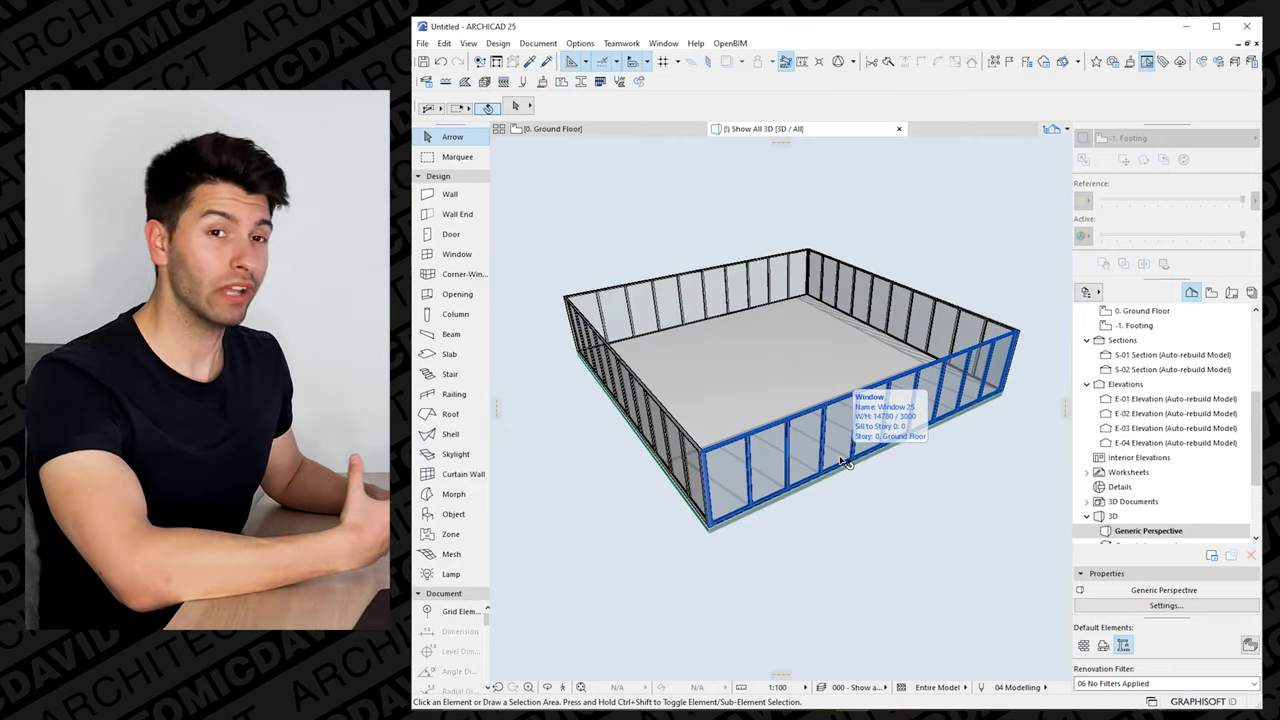
{"action": "middle_click_drag", "start_coordinate": [866, 409], "coordinate": [918, 492], "text": "shift"}
{"action": "middle_click_drag", "start_coordinate": [826, 386], "coordinate": [798, 462], "text": "shift"}
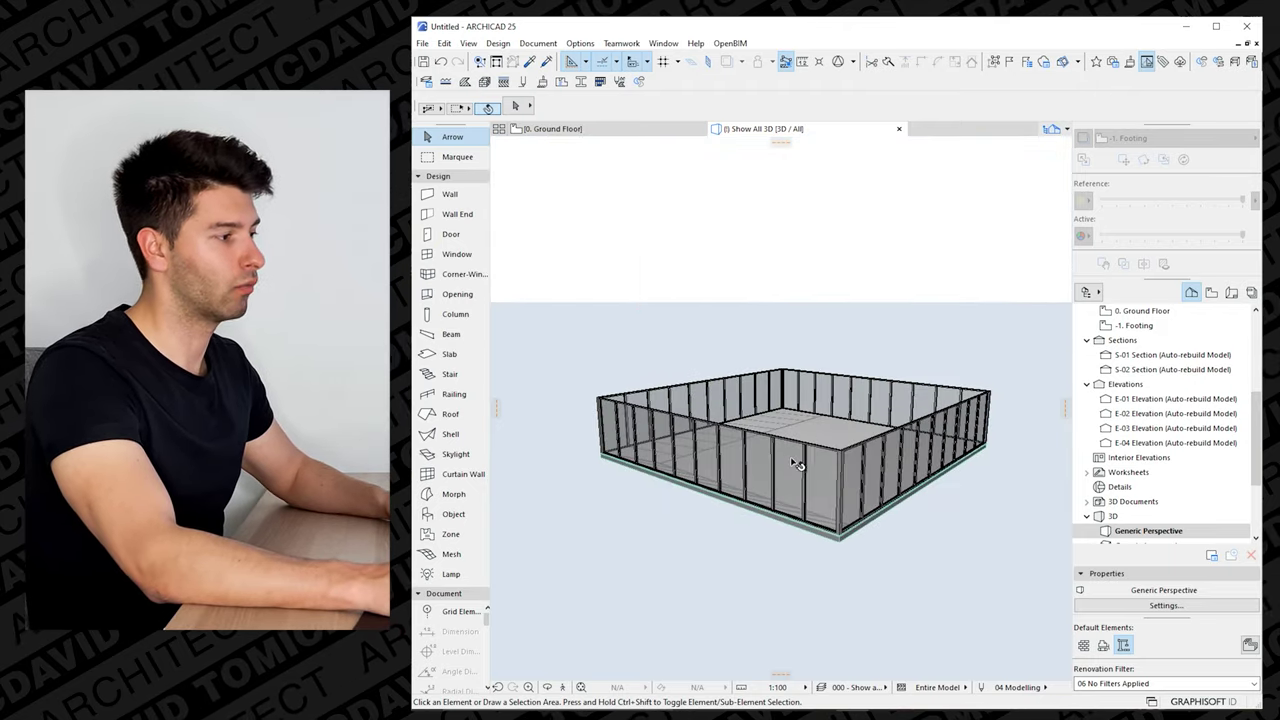
{"action": "left_click", "coordinate": [615, 133]}
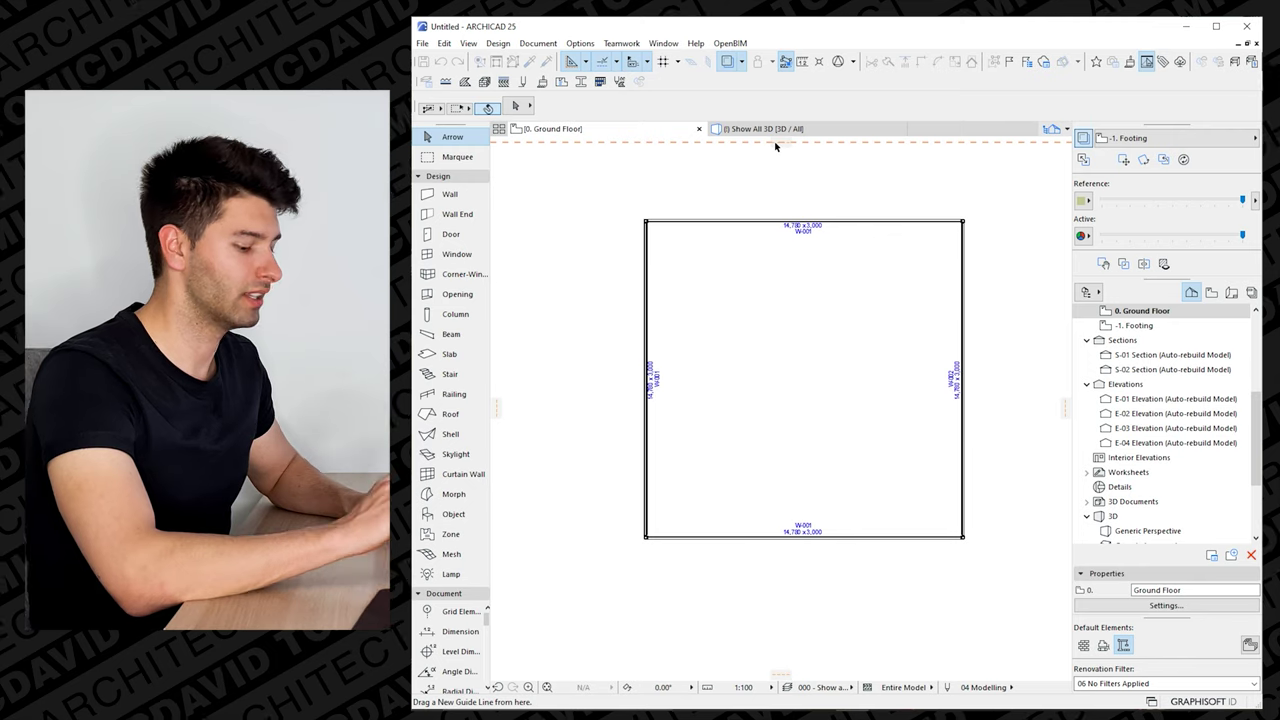
On the Ground Ceiling storey, draw a rectangular slab on the Ceiling layer over the whole building outline, corner to corner
{"action": "key", "text": "ctrl+Up"}
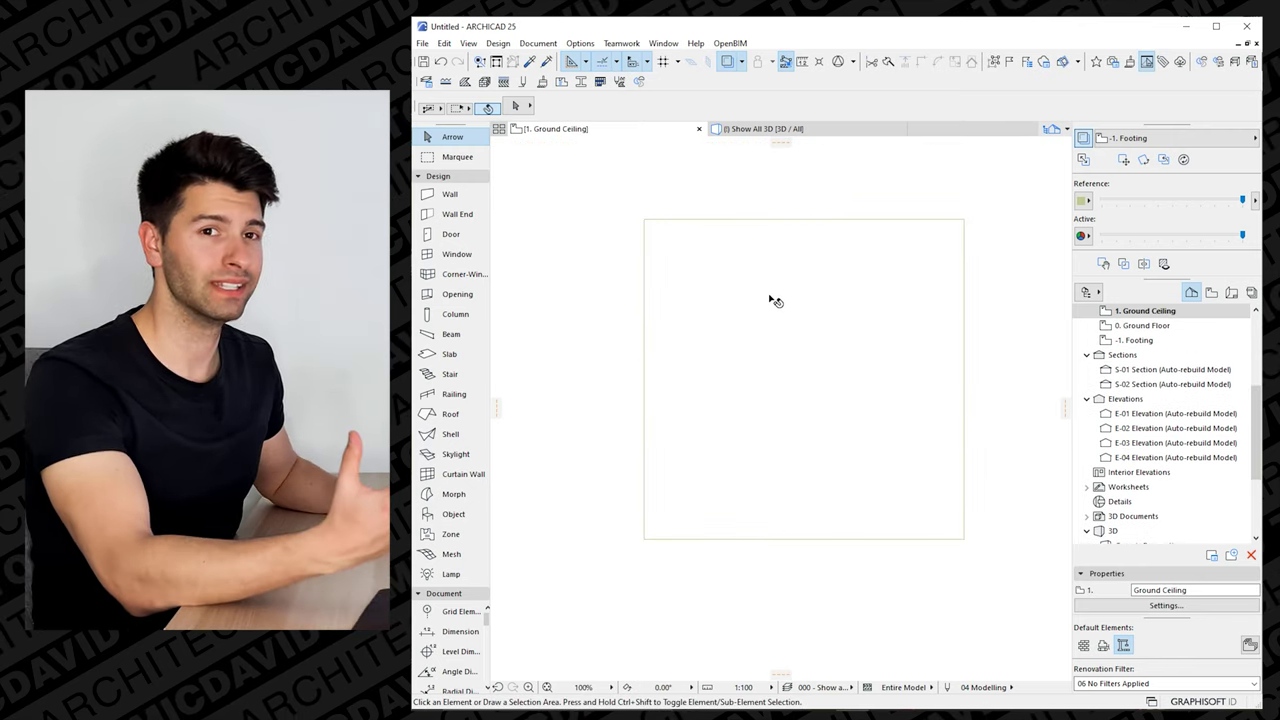
{"action": "left_click", "coordinate": [452, 355]}
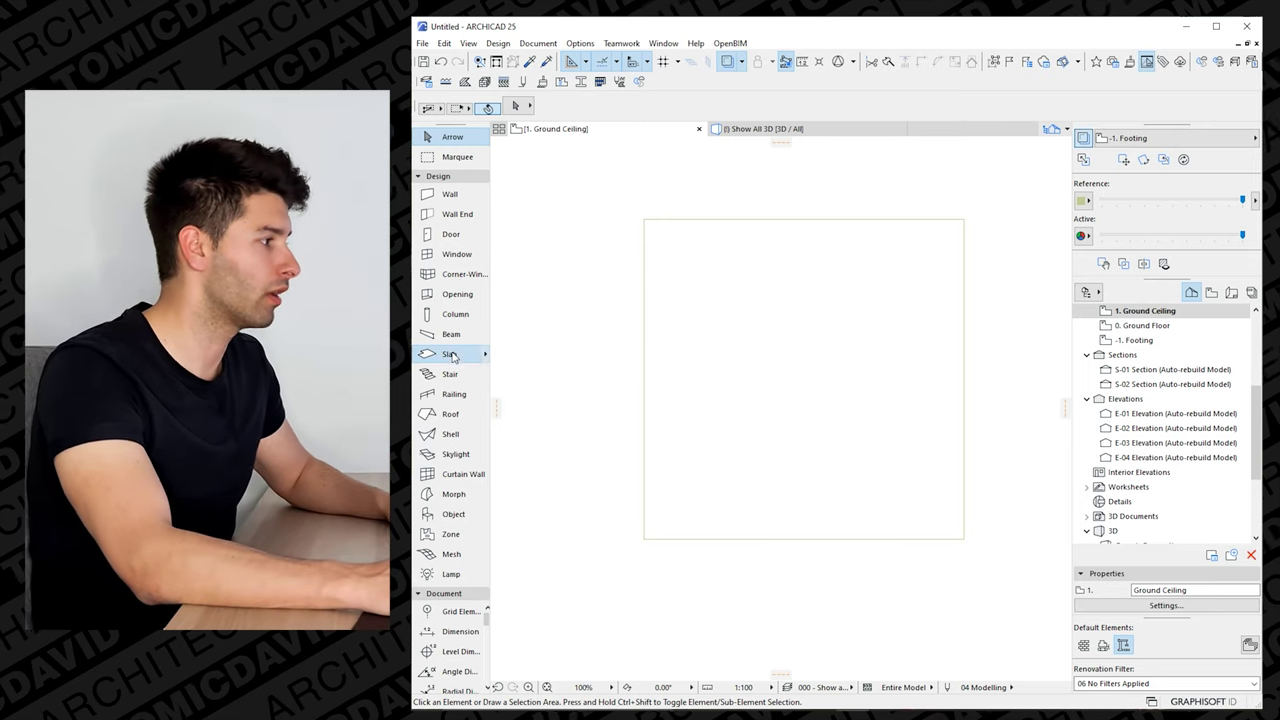
{"action": "left_click", "coordinate": [604, 112]}
{"action": "scroll", "coordinate": [604, 113], "scroll_direction": "up", "scroll_amount": 1}
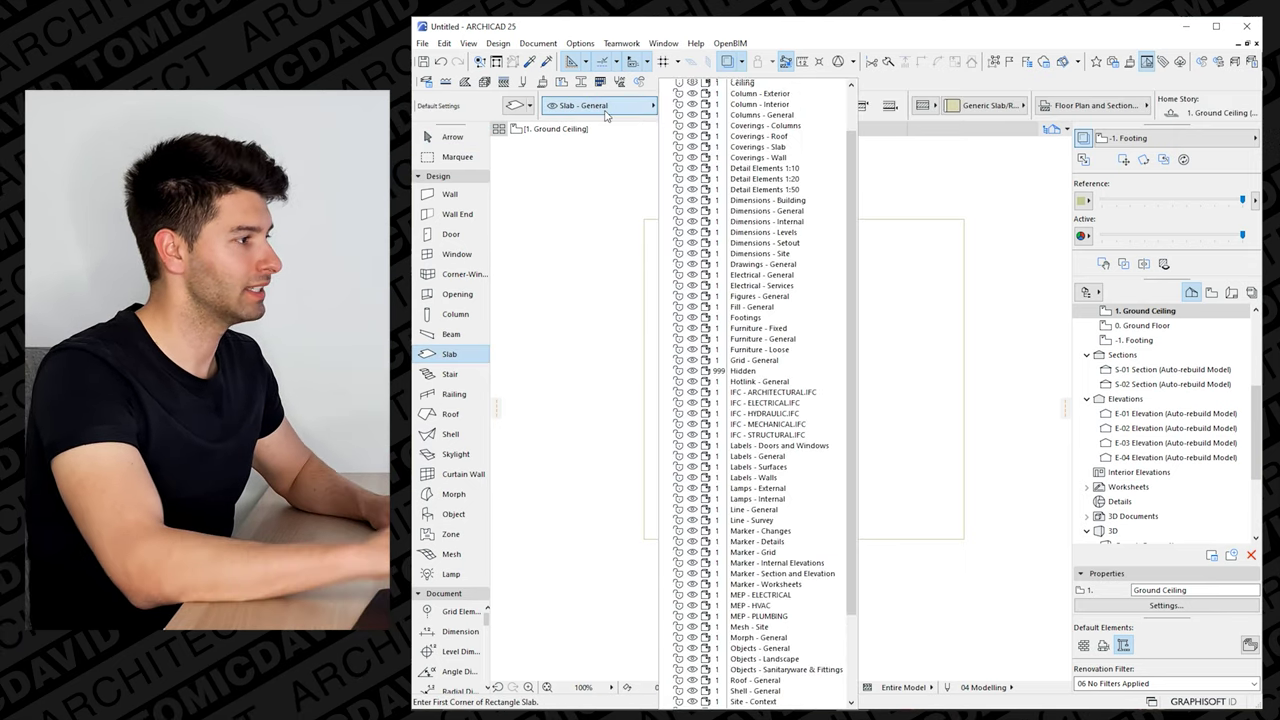
{"action": "left_click", "coordinate": [604, 113]}
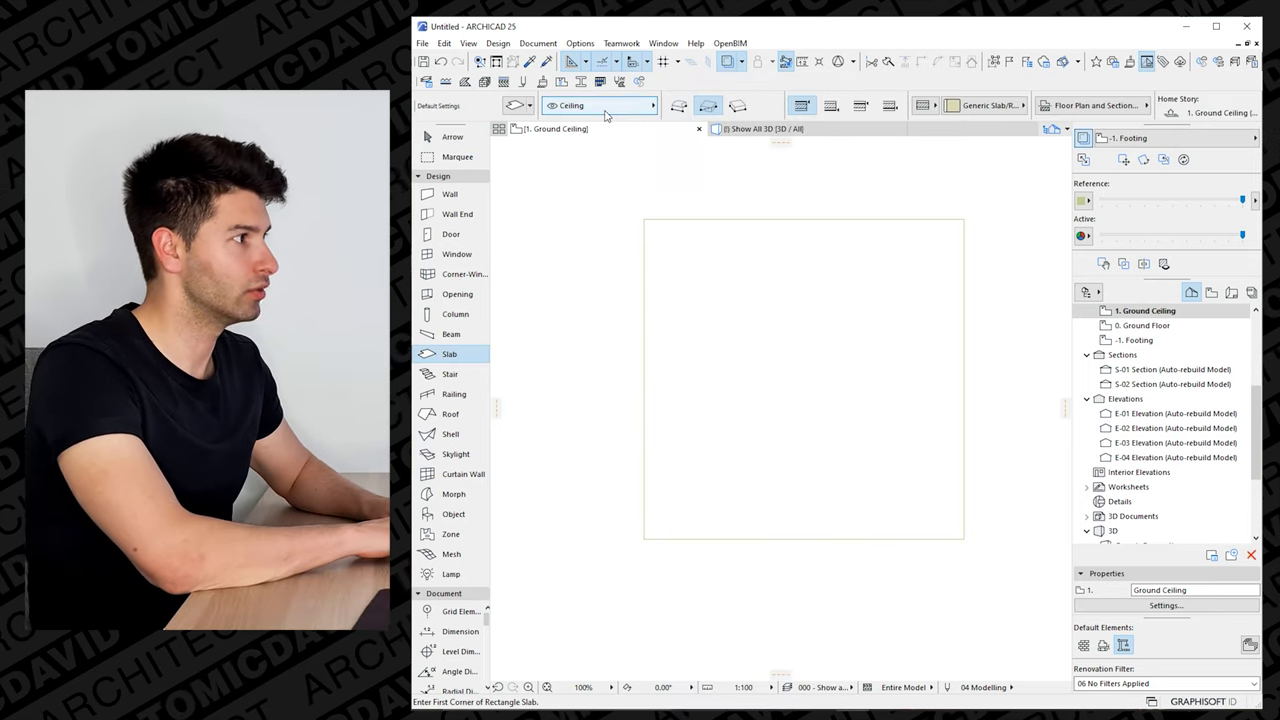
{"action": "left_click", "coordinate": [644, 219]}
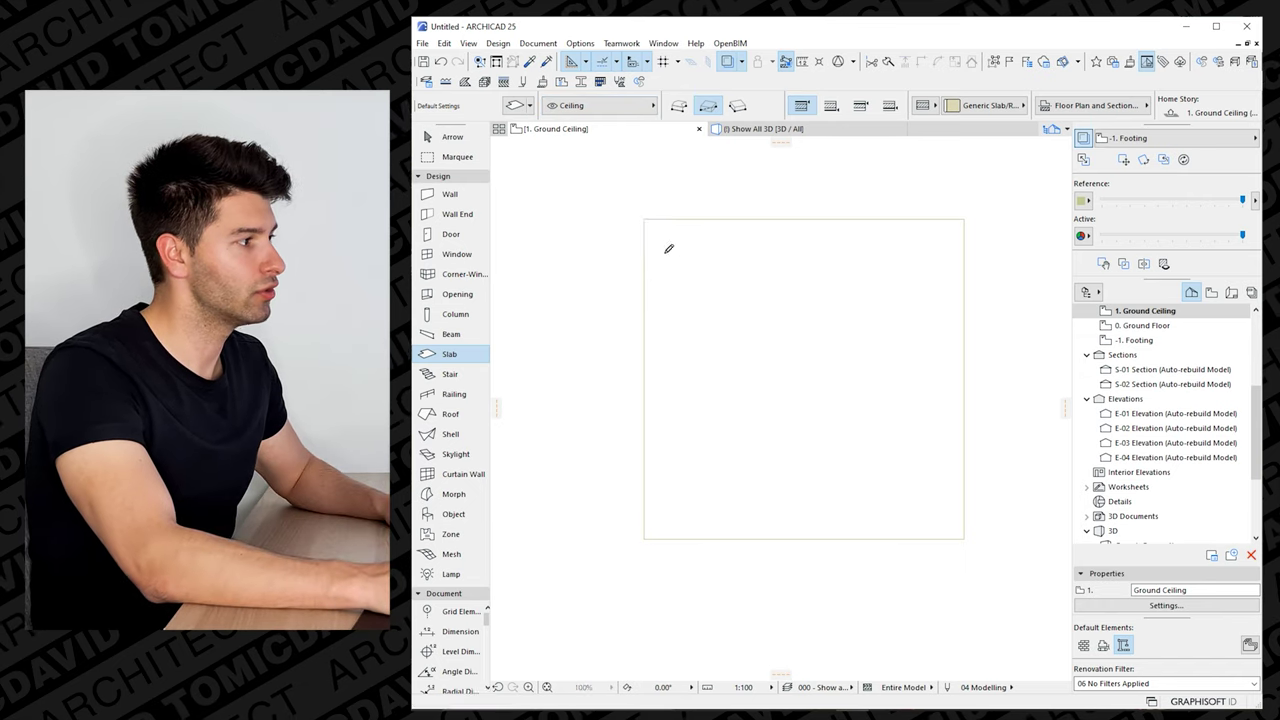
{"action": "left_click", "coordinate": [964, 538]}
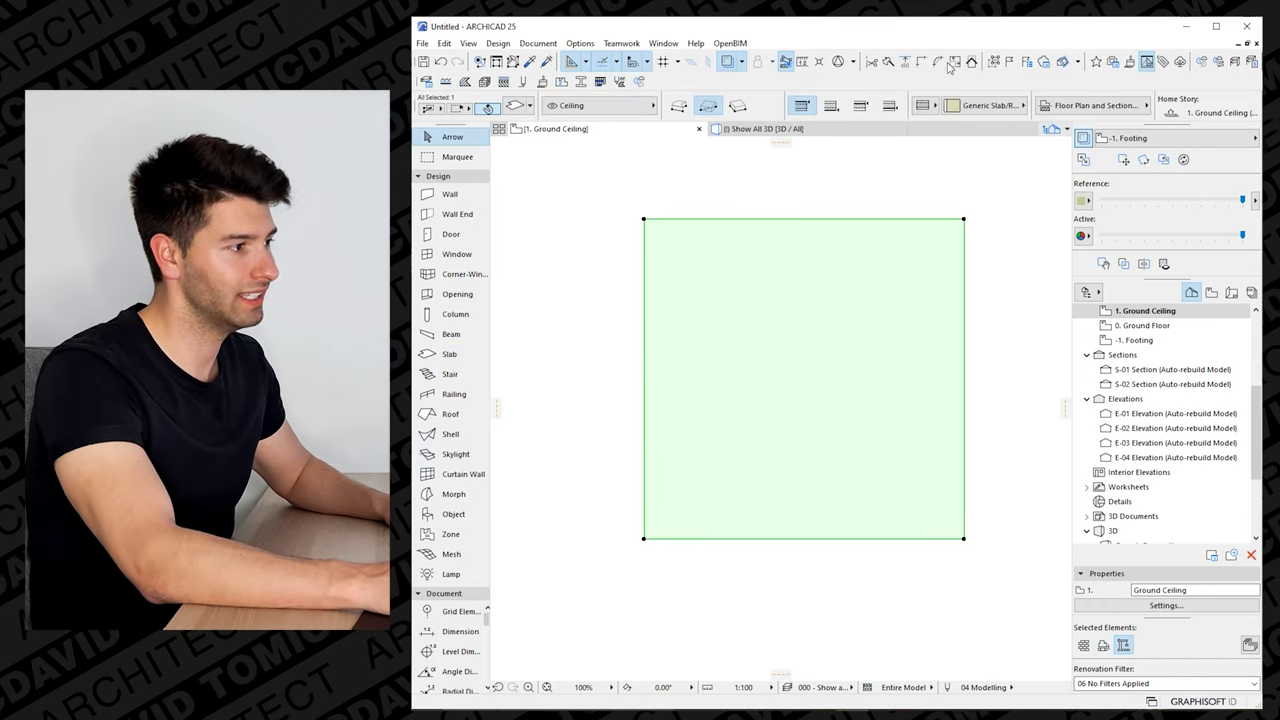
Change the ceiling slab to a basic Gypsum Plasterboard structure 10 thick, with linked Paint - Glossy White surface overrides on all faces
{"action": "key", "text": "ctrl+t"}
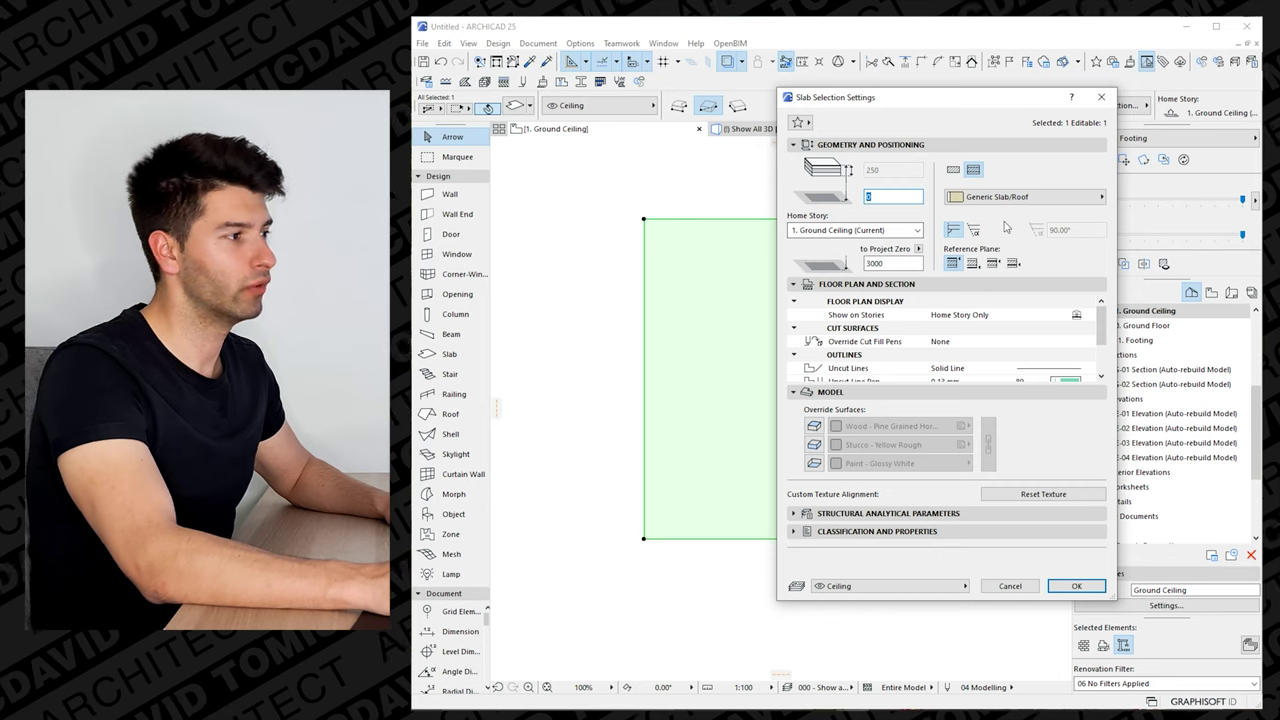
{"action": "left_click", "coordinate": [952, 171]}
{"action": "type", "text": "10"}
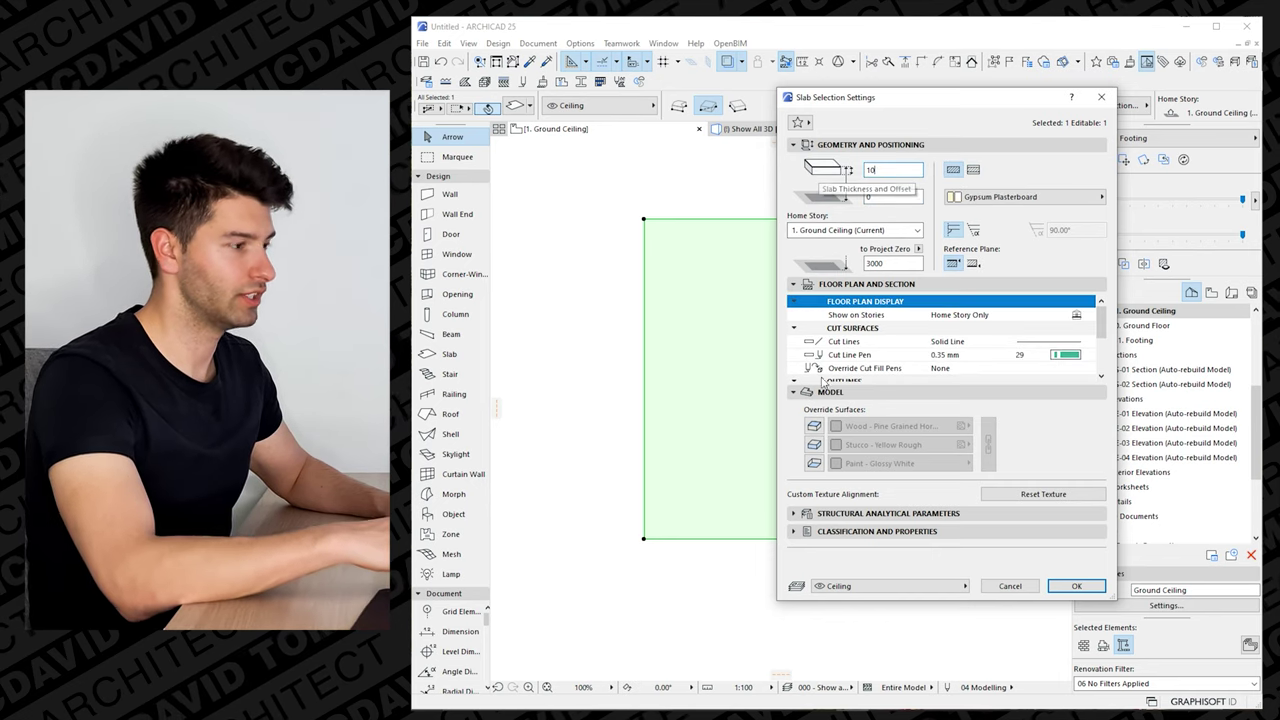
{"action": "left_click", "coordinate": [815, 427]}
{"action": "left_click", "coordinate": [814, 463]}
{"action": "left_click", "coordinate": [988, 444]}
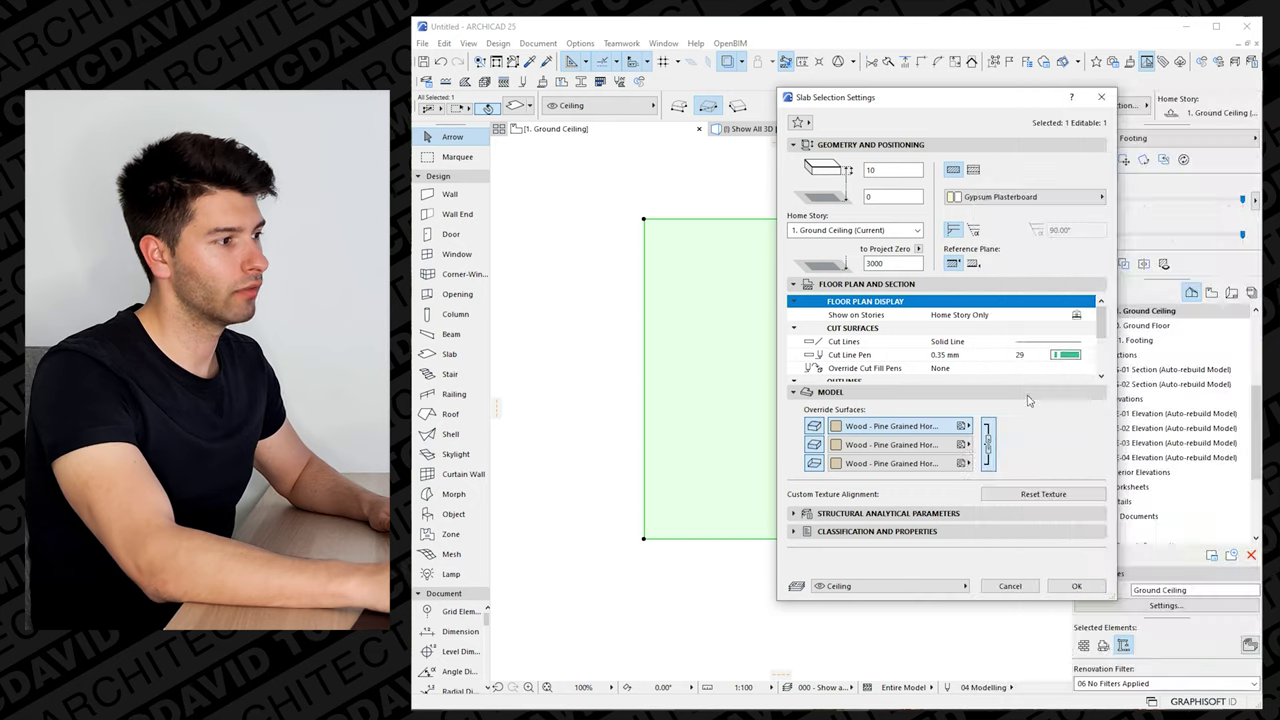
{"action": "left_click", "coordinate": [1076, 586]}
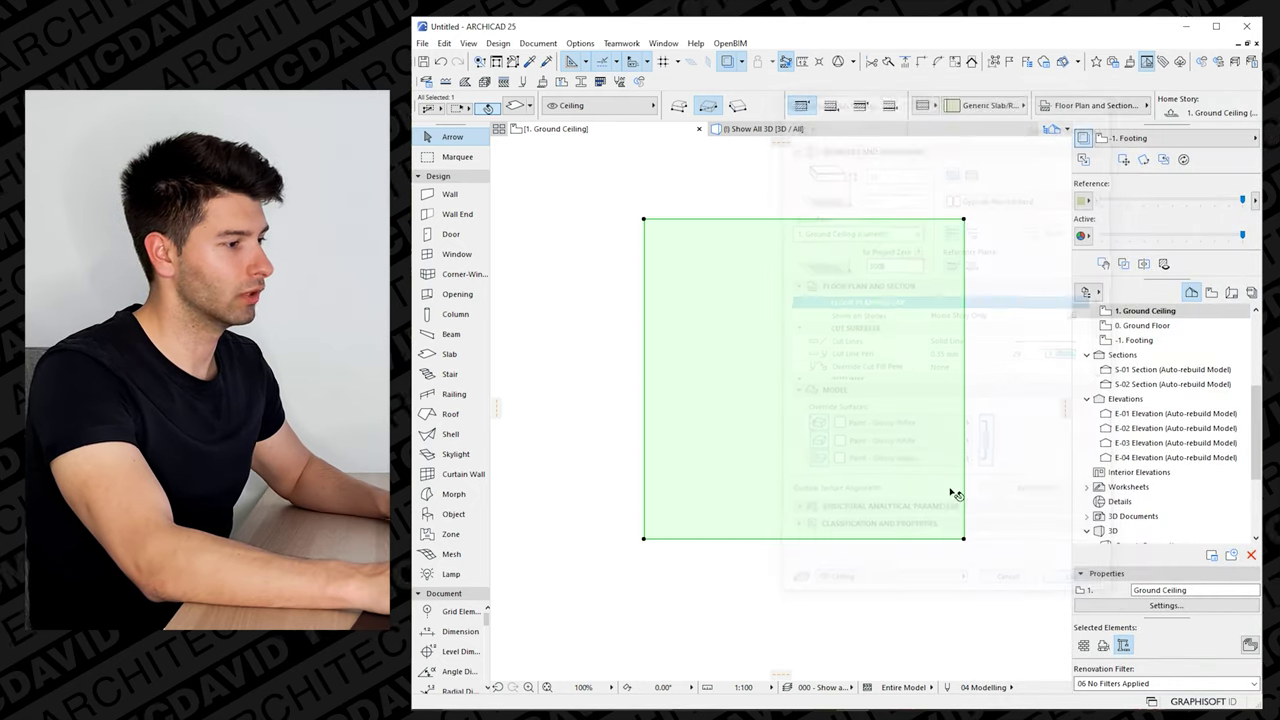
Examine the ceiling slab and the glazed walls beneath it in 3D, from above and from near ground level
{"action": "left_click", "coordinate": [760, 128]}
{"action": "middle_click_drag", "start_coordinate": [805, 481], "coordinate": [775, 505], "text": "shift"}
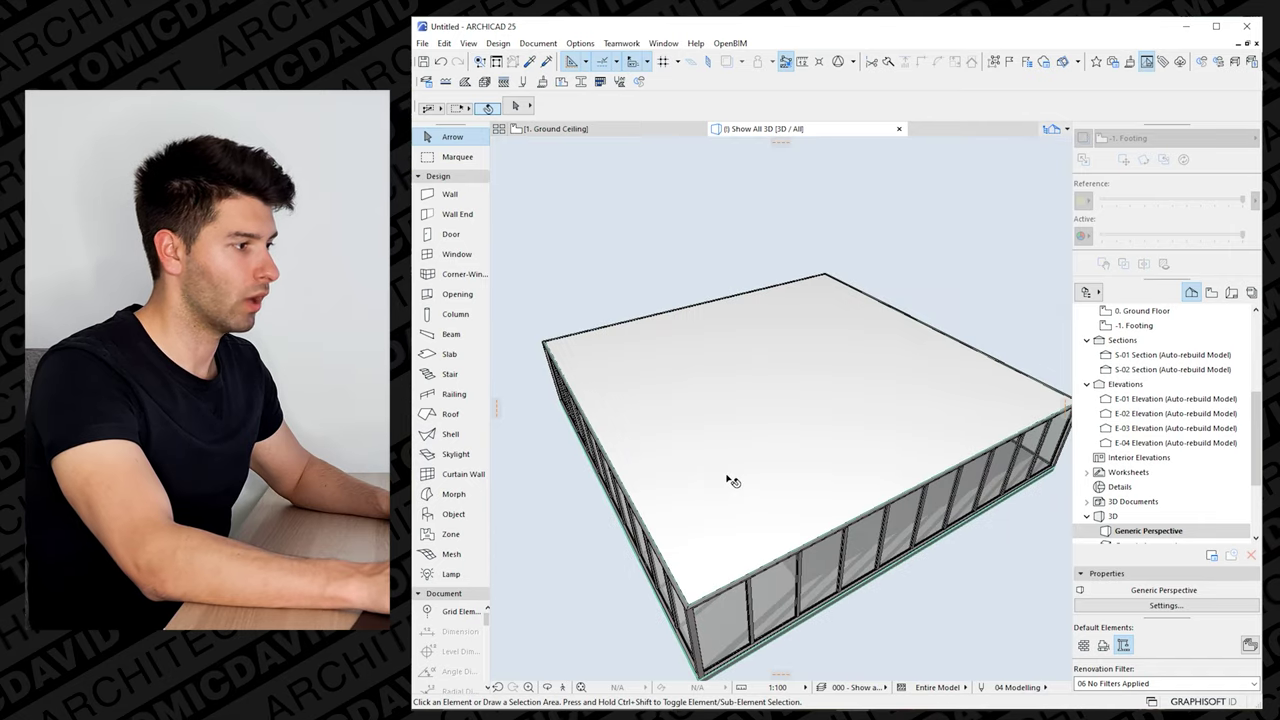
{"action": "left_click", "coordinate": [678, 477]}
{"action": "scroll", "coordinate": [663, 540], "scroll_direction": "up", "scroll_amount": 4}
{"action": "scroll", "coordinate": [643, 535], "scroll_direction": "down", "scroll_amount": 3}
{"action": "left_click", "coordinate": [700, 575]}
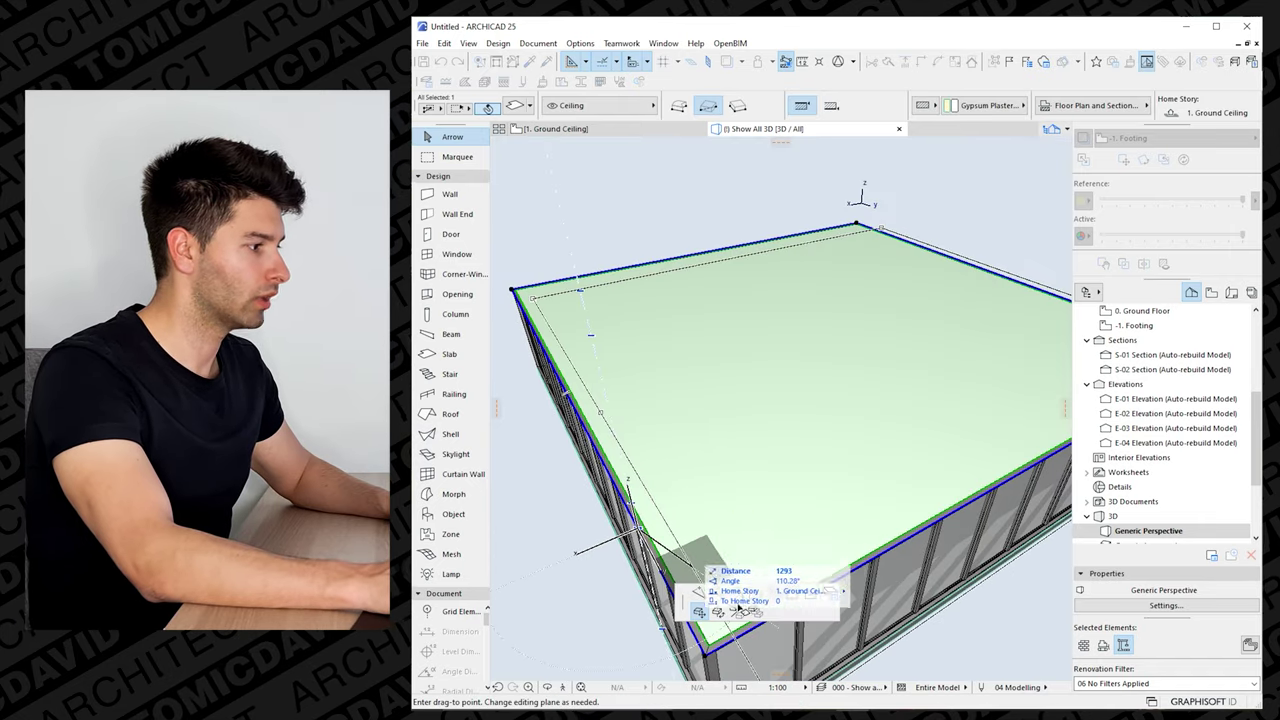
{"action": "key", "text": "Escape"}
{"action": "scroll", "coordinate": [586, 292], "scroll_direction": "down", "scroll_amount": 2}
{"action": "middle_click_drag", "start_coordinate": [586, 292], "coordinate": [778, 432], "text": "shift"}
{"action": "key", "text": "Escape"}
{"action": "scroll", "coordinate": [755, 451], "scroll_direction": "down", "scroll_amount": 2}
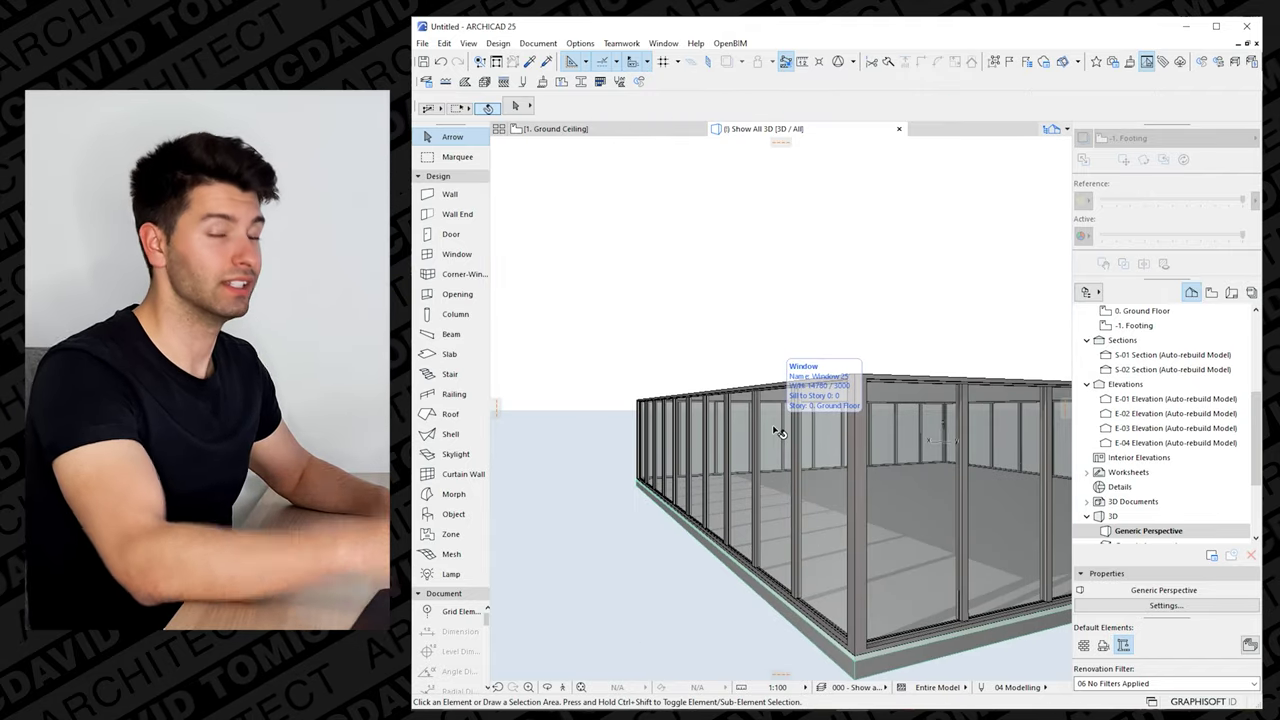
{"action": "scroll", "coordinate": [776, 432], "scroll_direction": "down", "scroll_amount": 4}
{"action": "middle_click_drag", "start_coordinate": [840, 461], "coordinate": [835, 435], "text": "shift"}
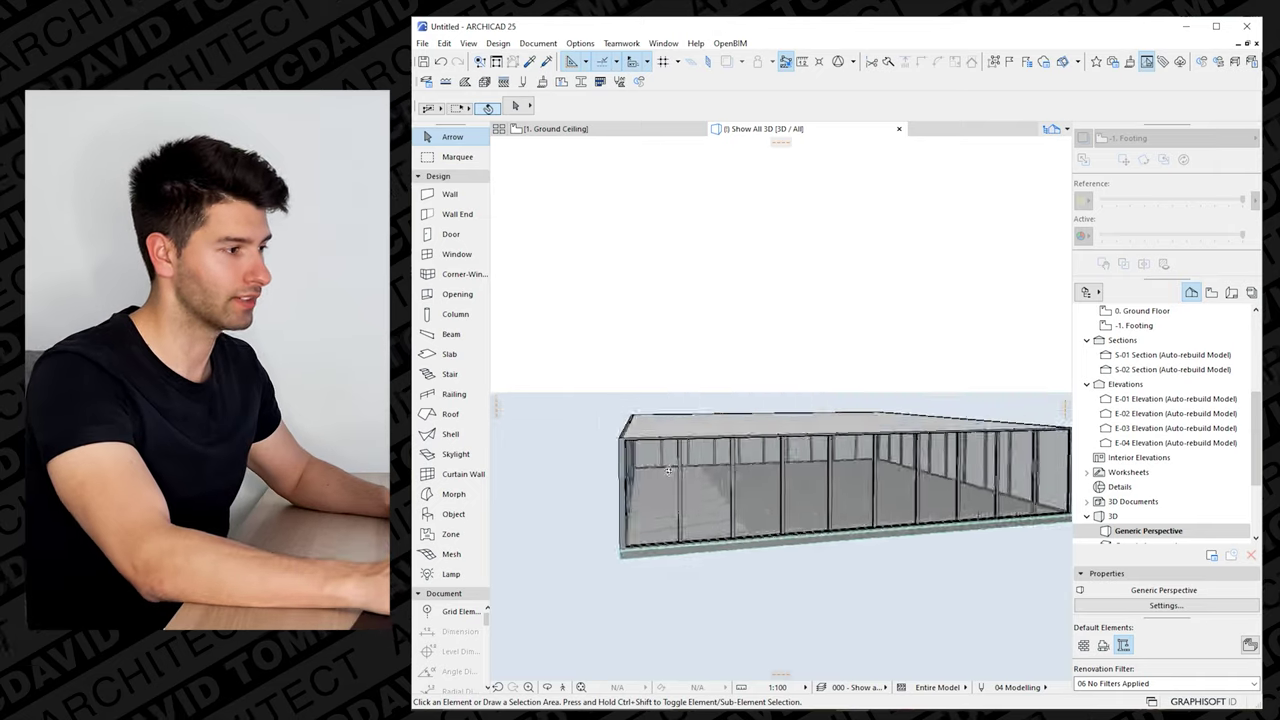
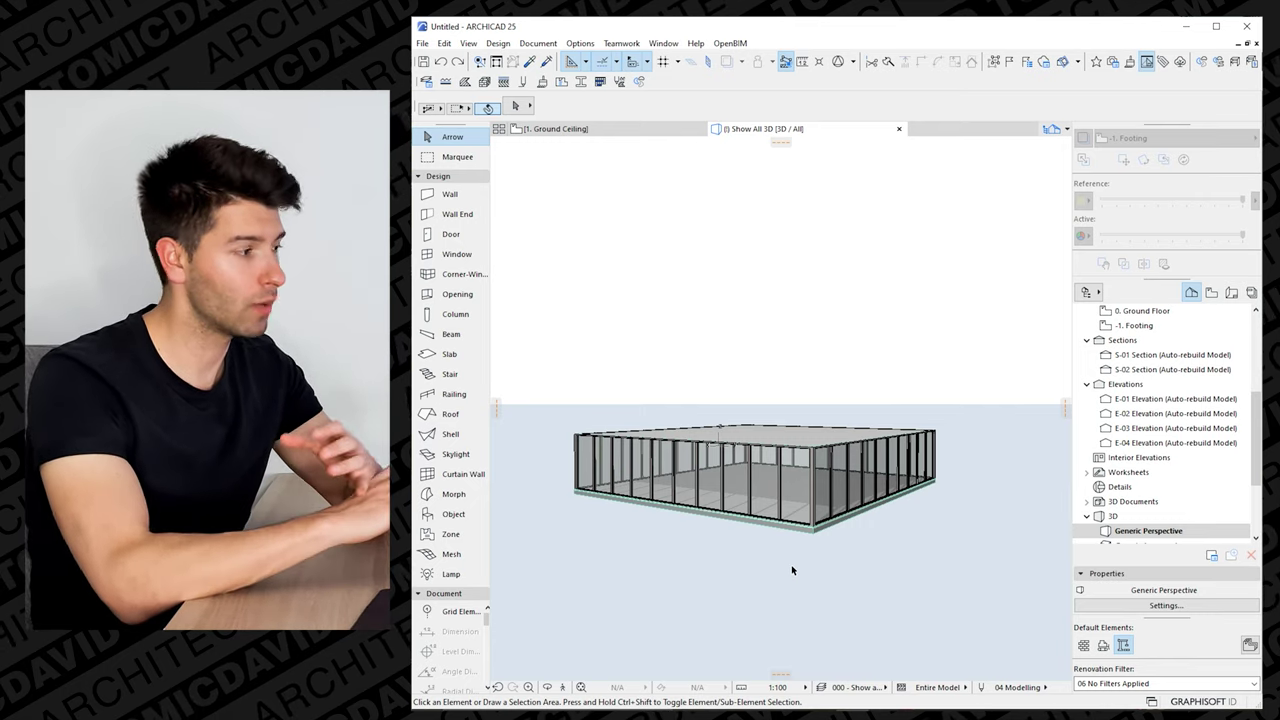
{"action": "middle_click_drag", "start_coordinate": [771, 361], "coordinate": [771, 400], "text": "shift"}
On the Ground Floor plan, enclose the whole building in a rectangular marquee that covers all floors
{"action": "key", "text": "F2"}
{"action": "key", "text": "ctrl+Down"}
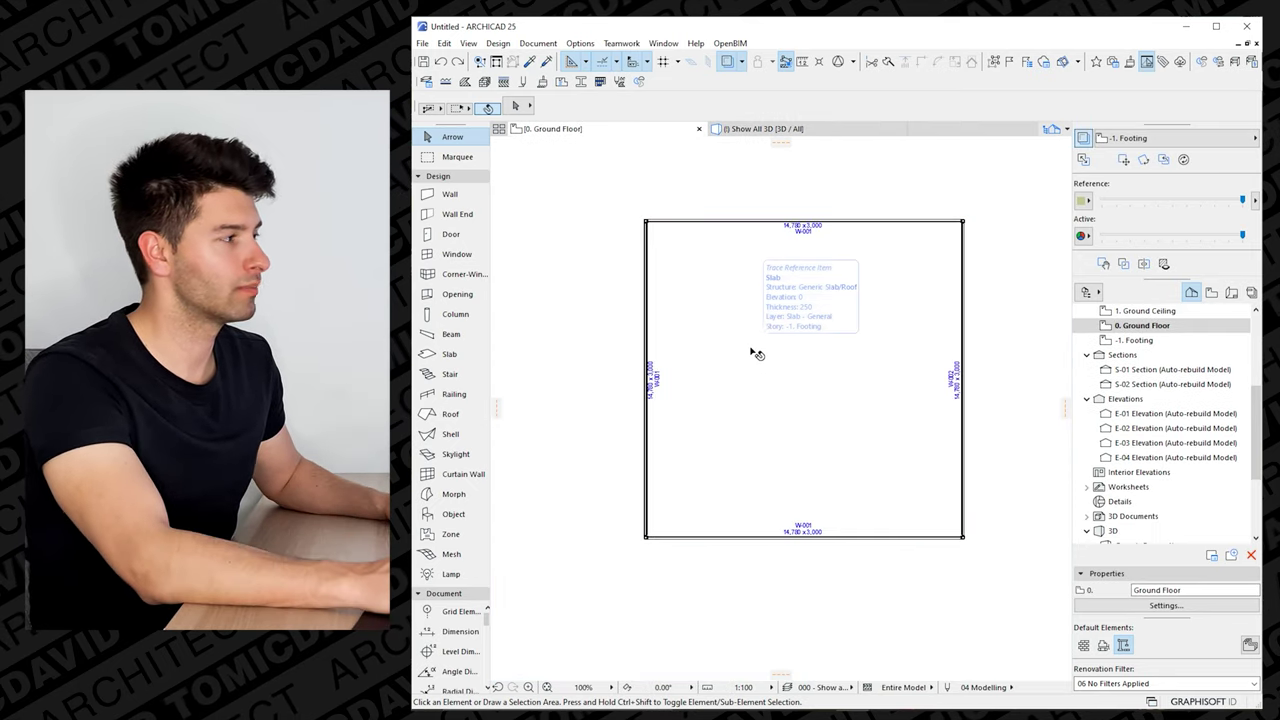
{"action": "scroll", "coordinate": [760, 358], "scroll_direction": "down", "scroll_amount": 4}
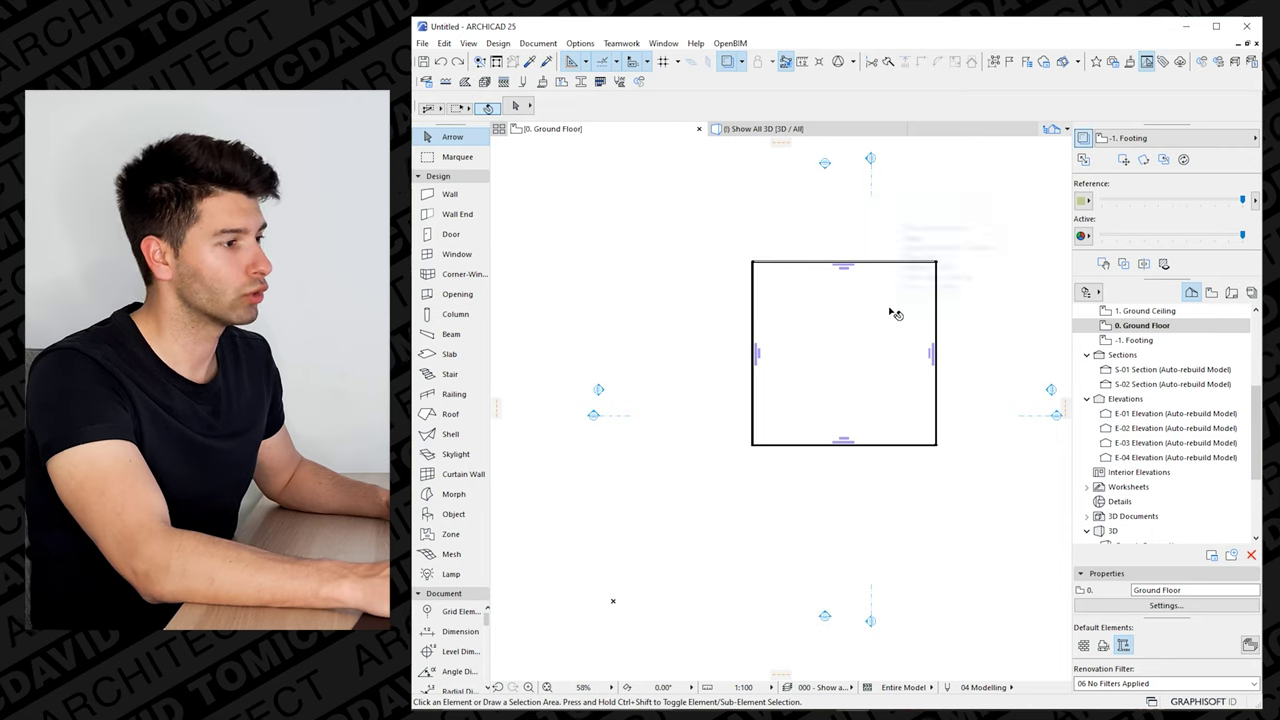
{"action": "left_click", "coordinate": [455, 157]}
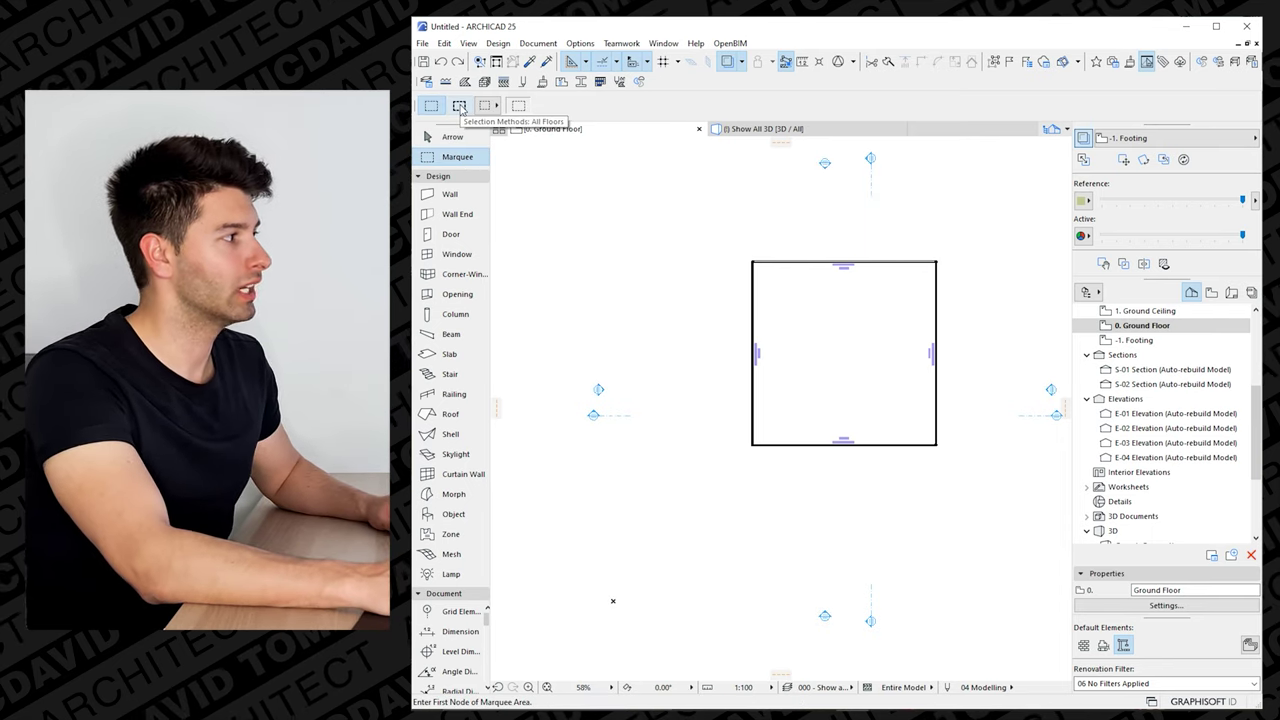
{"action": "left_click", "coordinate": [459, 106]}
{"action": "middle_click_drag", "start_coordinate": [790, 338], "coordinate": [730, 318]}
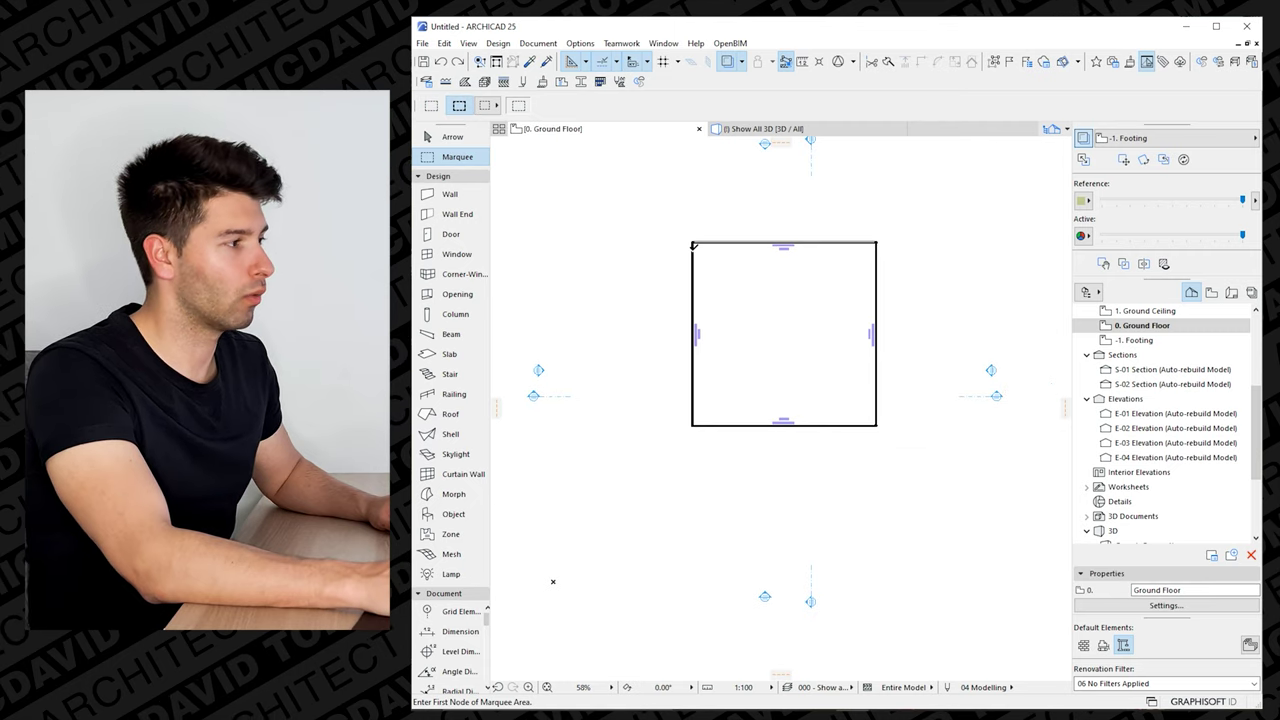
{"action": "left_click", "coordinate": [680, 232]}
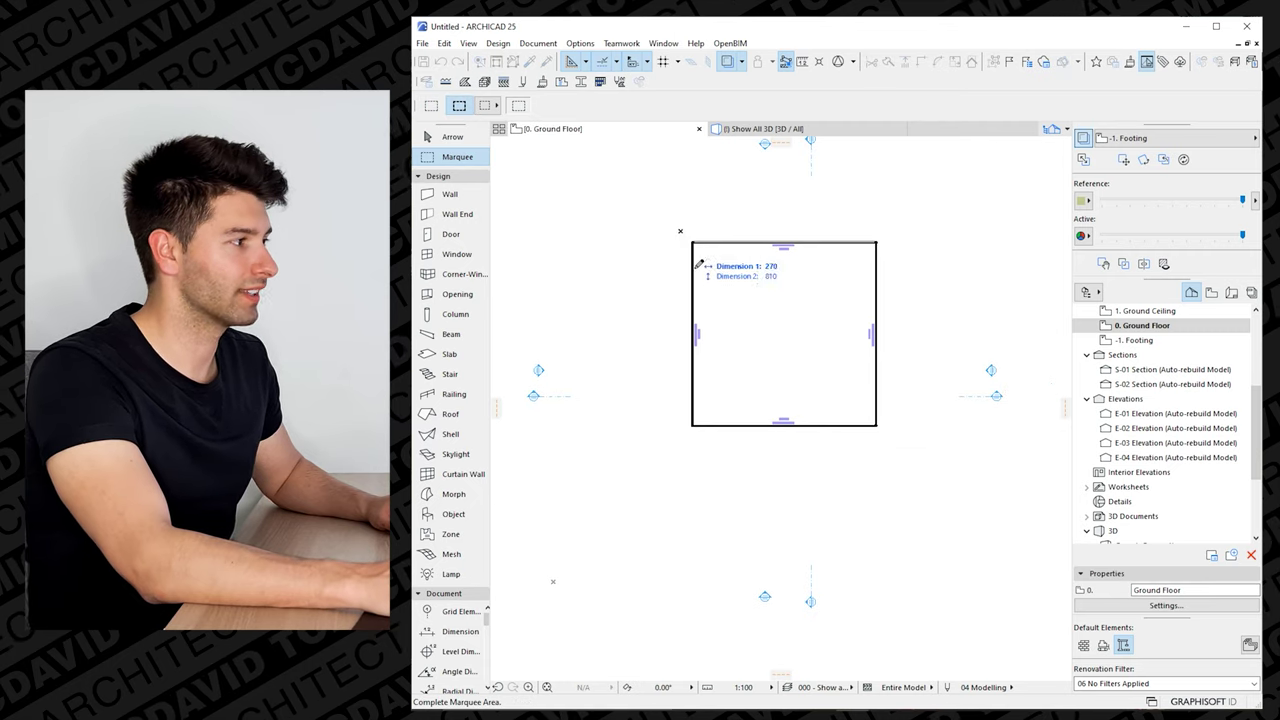
{"action": "left_click", "coordinate": [888, 439]}
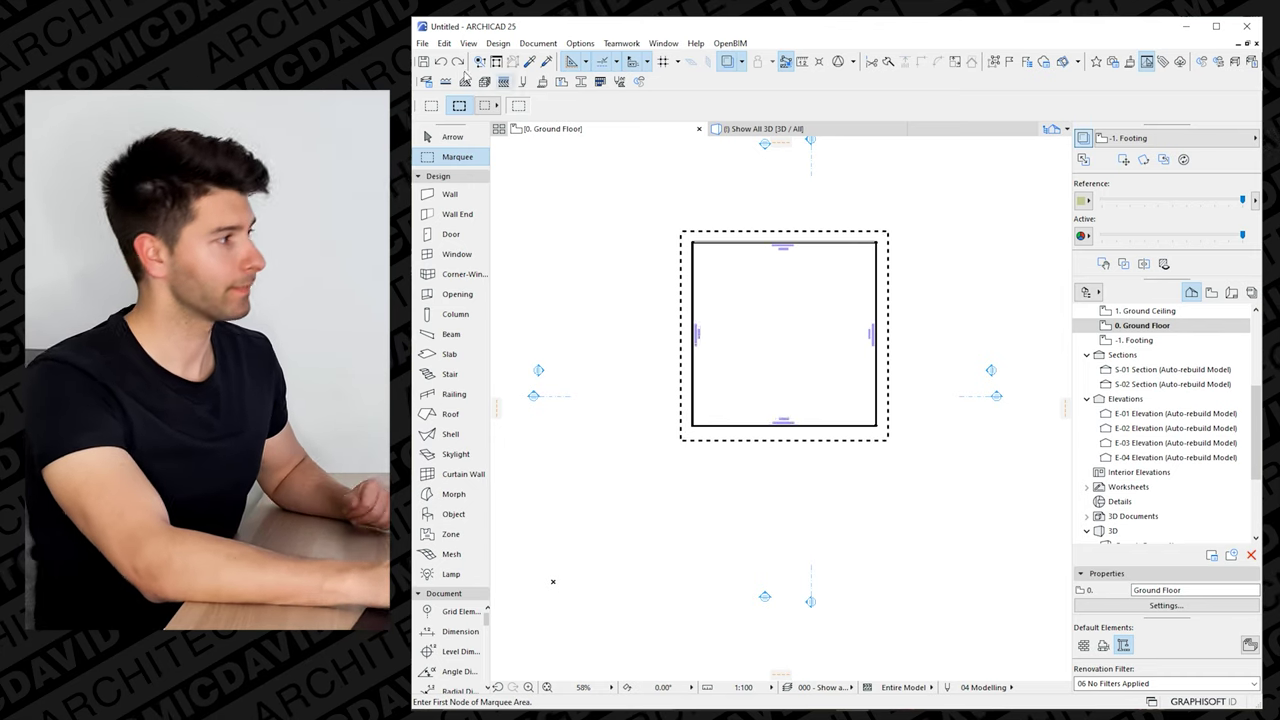
Save the marqueed building to the Desktop as a Module File named Skyscraper Module 1, accepting that only Floor Plan data is kept
{"action": "left_click", "coordinate": [422, 43]}
{"action": "left_click", "coordinate": [470, 147]}
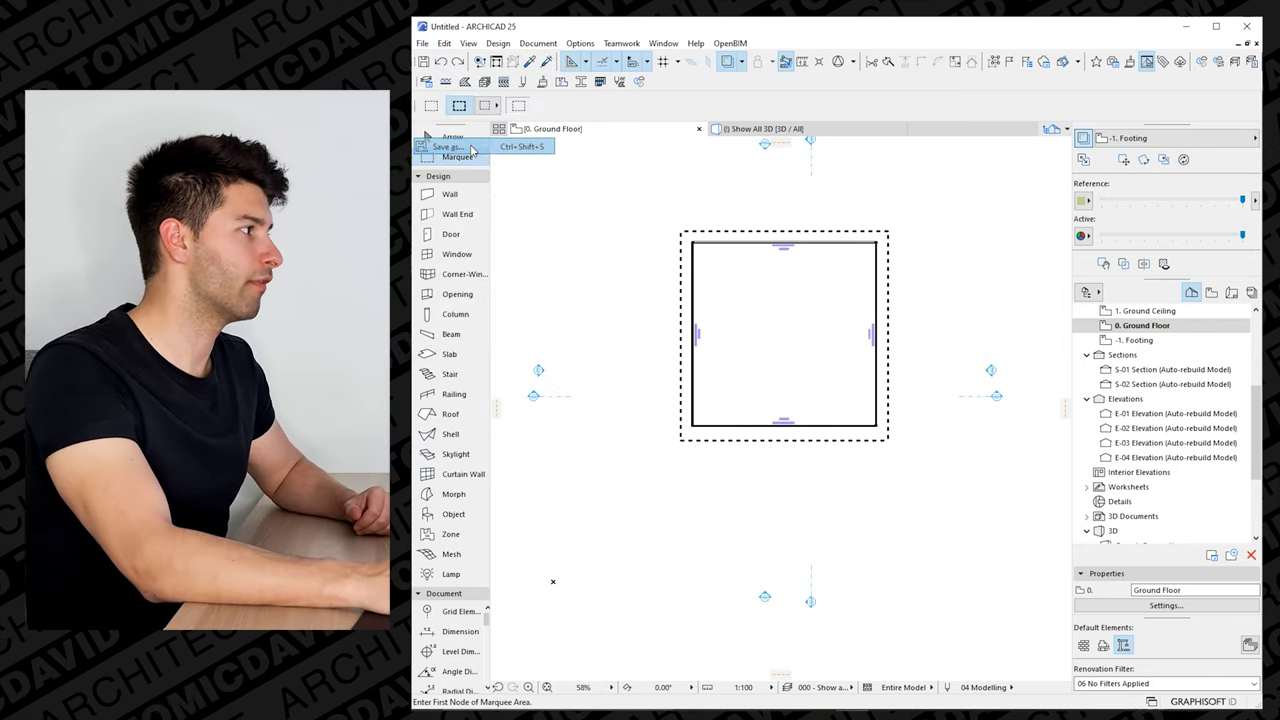
{"action": "left_click", "coordinate": [1060, 439]}
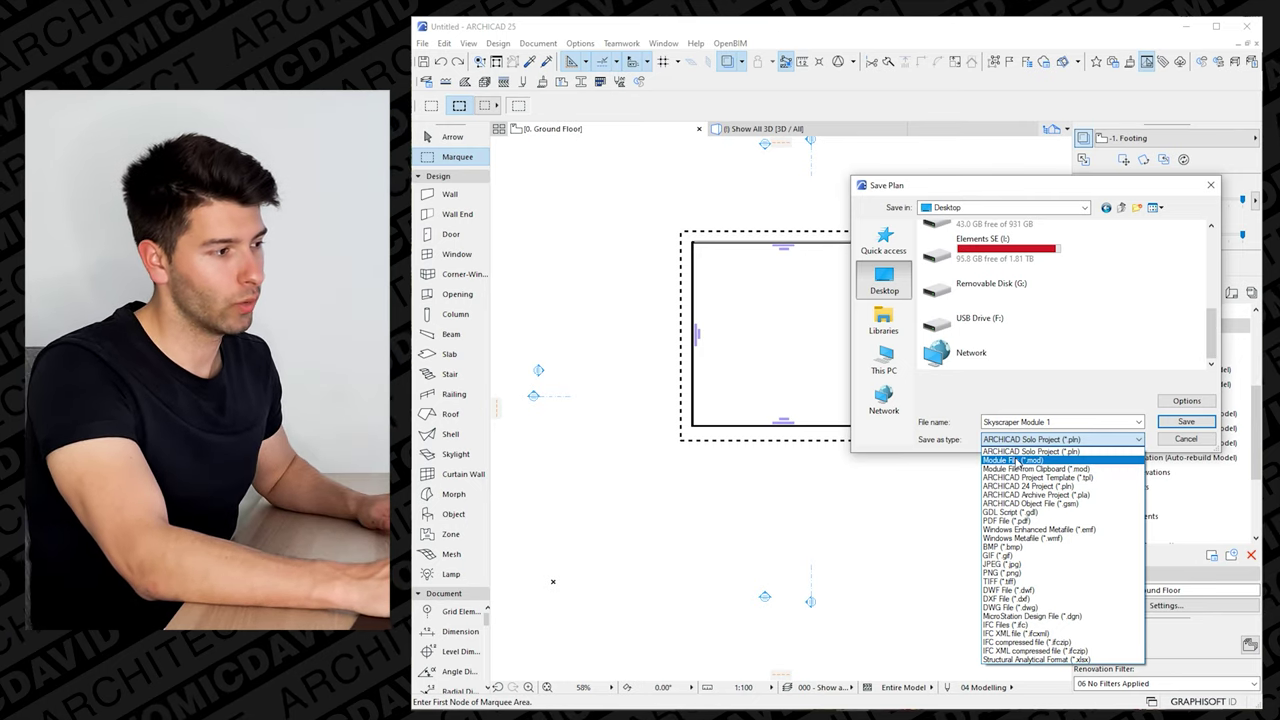
{"action": "left_click", "coordinate": [1016, 461]}
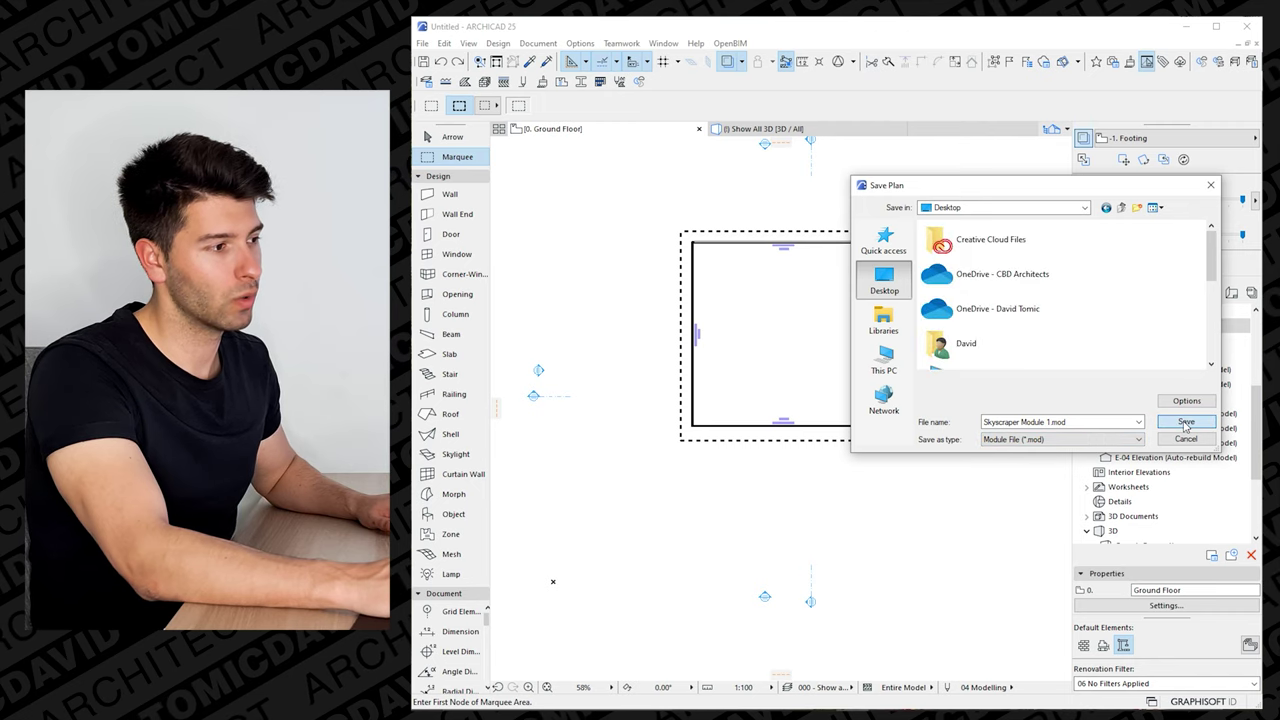
{"action": "left_click", "coordinate": [1185, 423]}
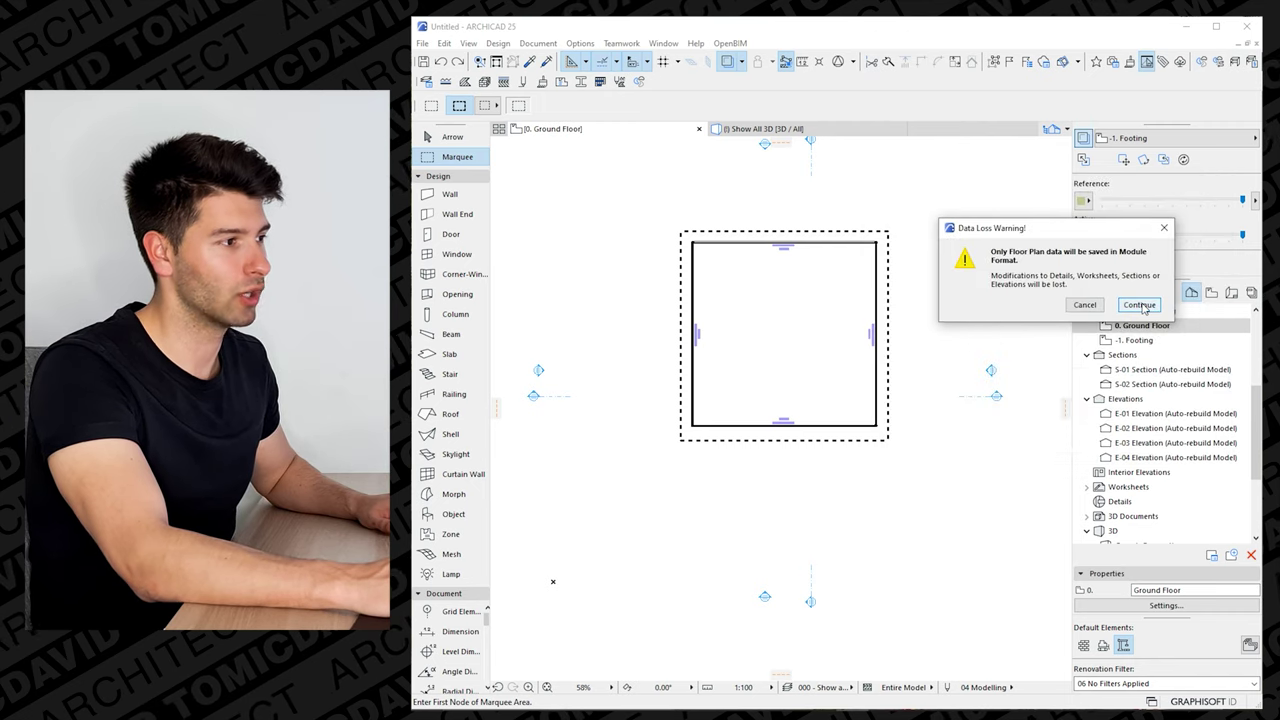
{"action": "left_click", "coordinate": [1141, 305]}
Save the file to the Desktop as the ARCHICAD Solo Project Skyscraper Module 1 as well, and clear the marquee
{"action": "left_click", "coordinate": [422, 43]}
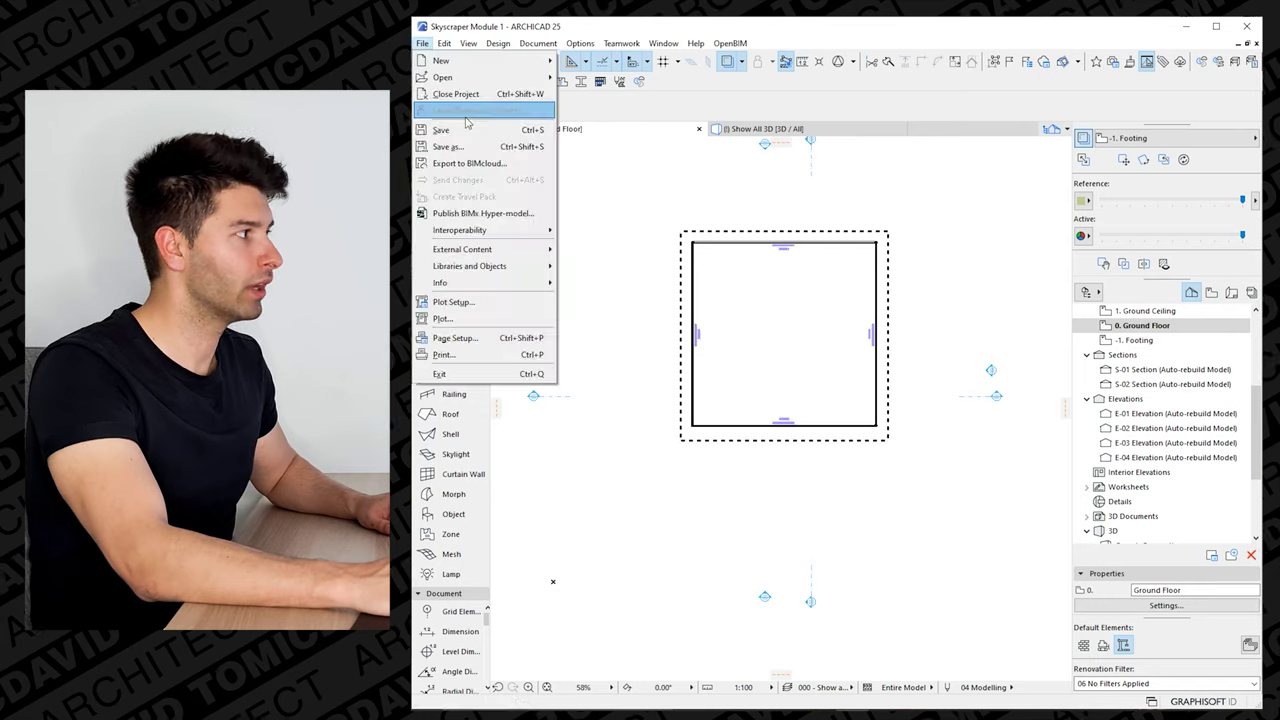
{"action": "left_click", "coordinate": [448, 146]}
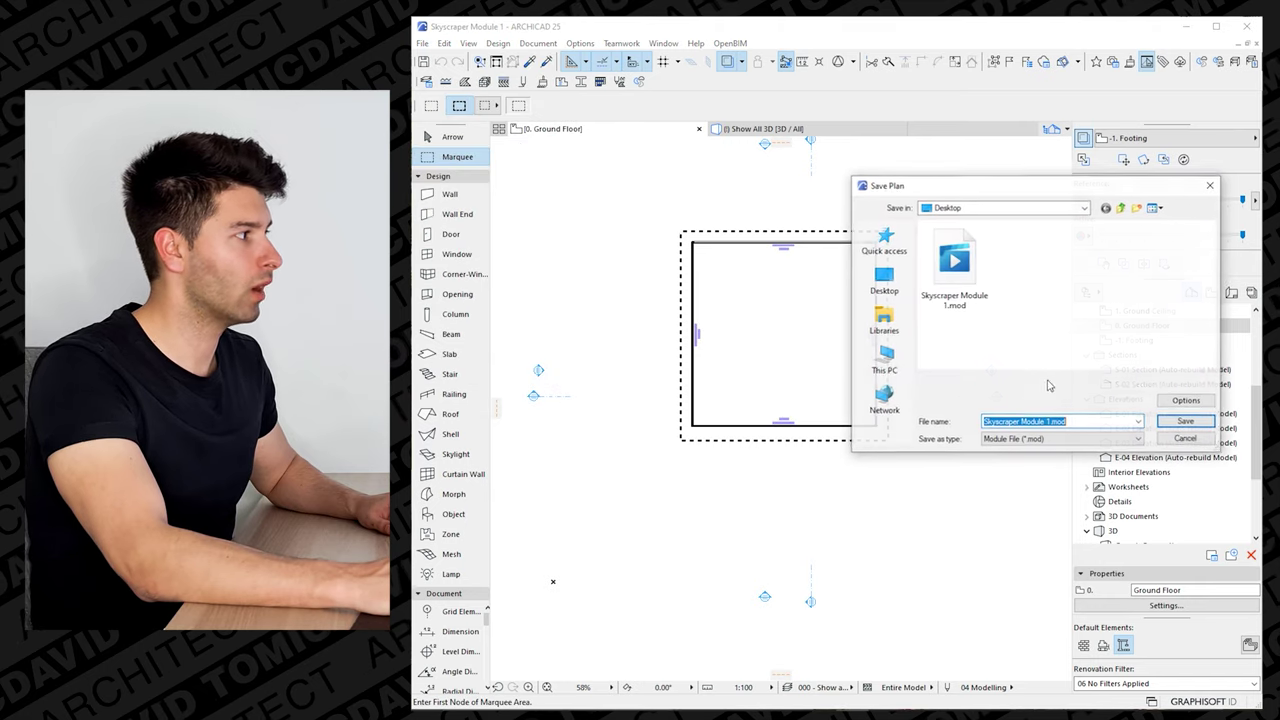
{"action": "left_click", "coordinate": [1084, 442]}
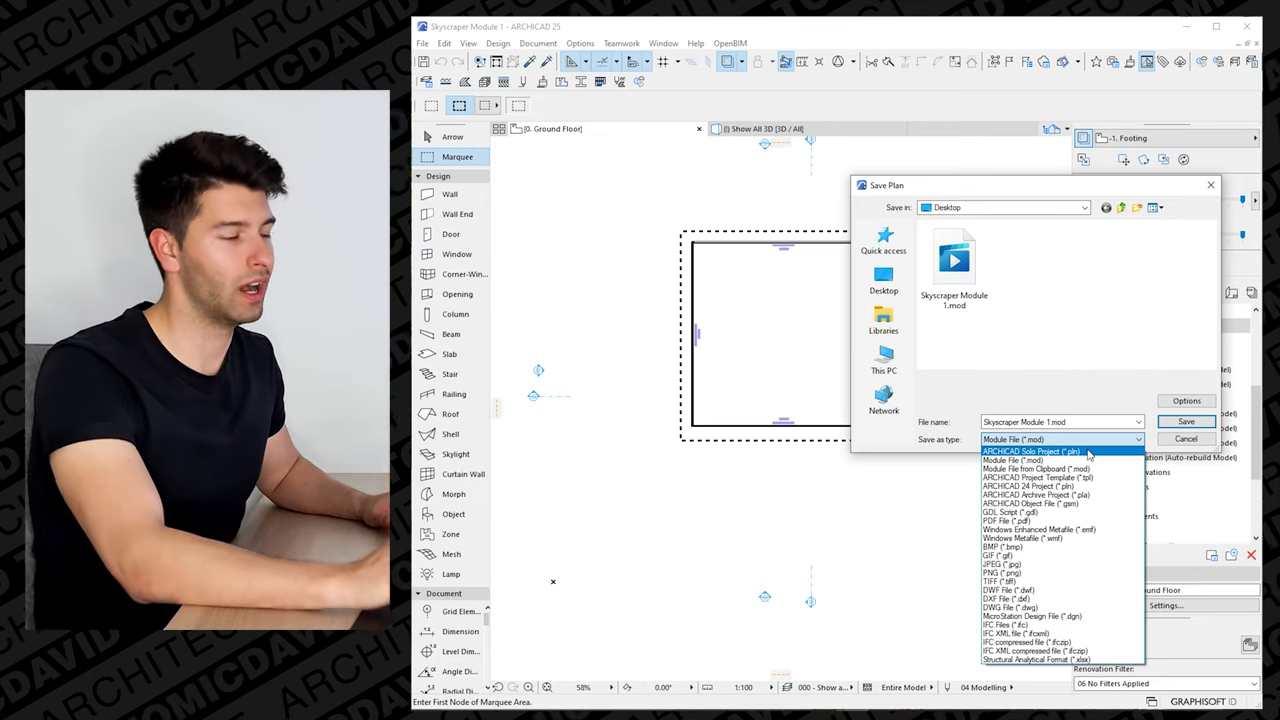
{"action": "left_click", "coordinate": [1089, 452]}
{"action": "left_click", "coordinate": [1186, 421]}
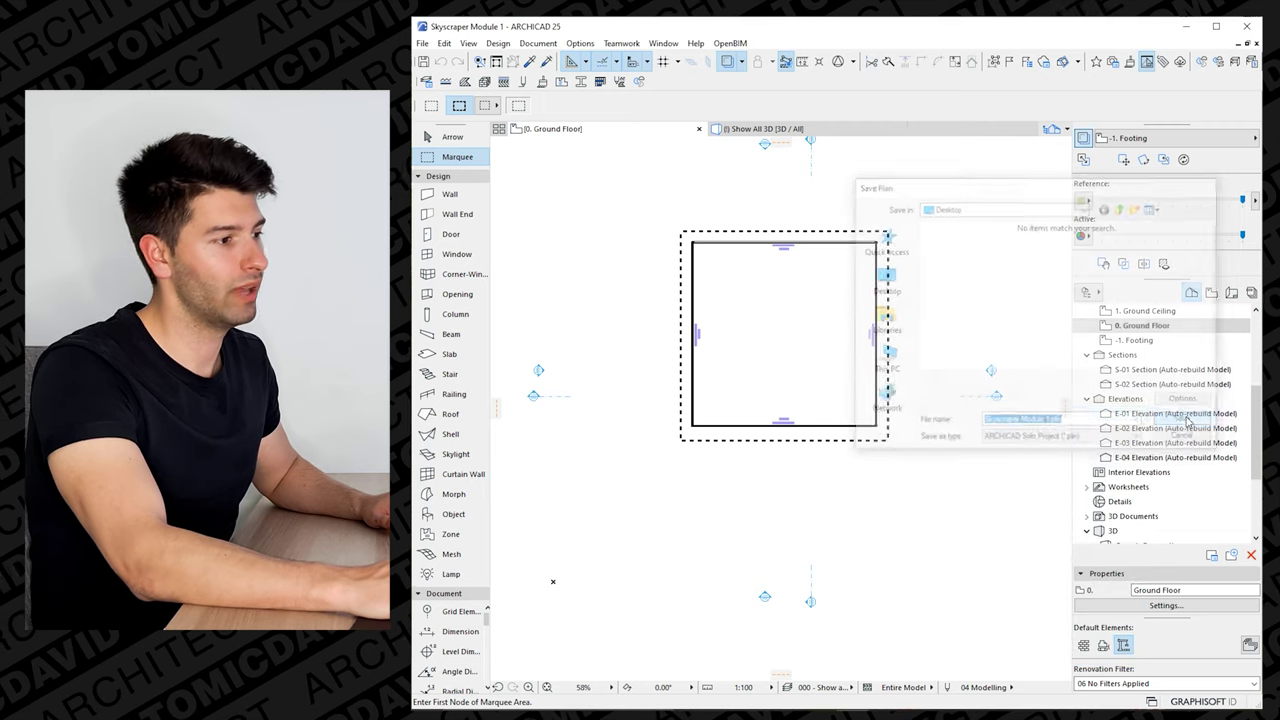
{"action": "key", "text": "Escape"}
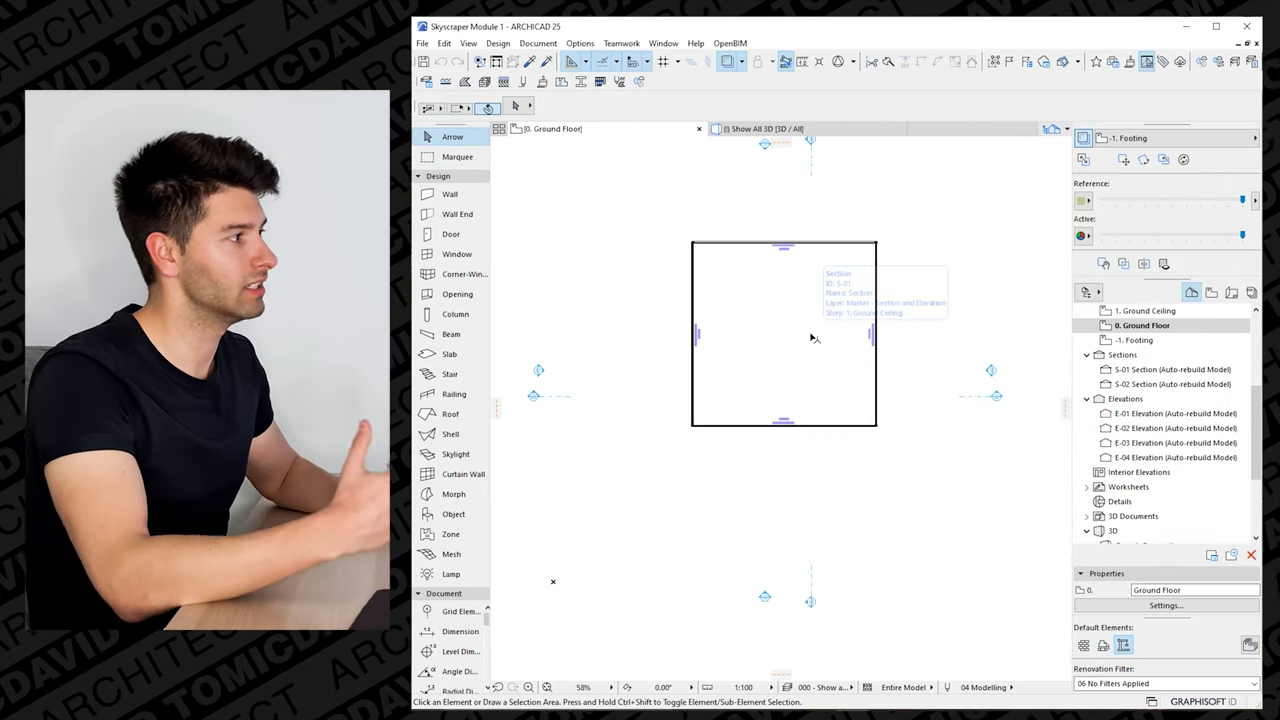
Create a new layer named 00 Hotlink in the project's layer settings
{"action": "middle_click_drag", "start_coordinate": [799, 370], "coordinate": [817, 408]}
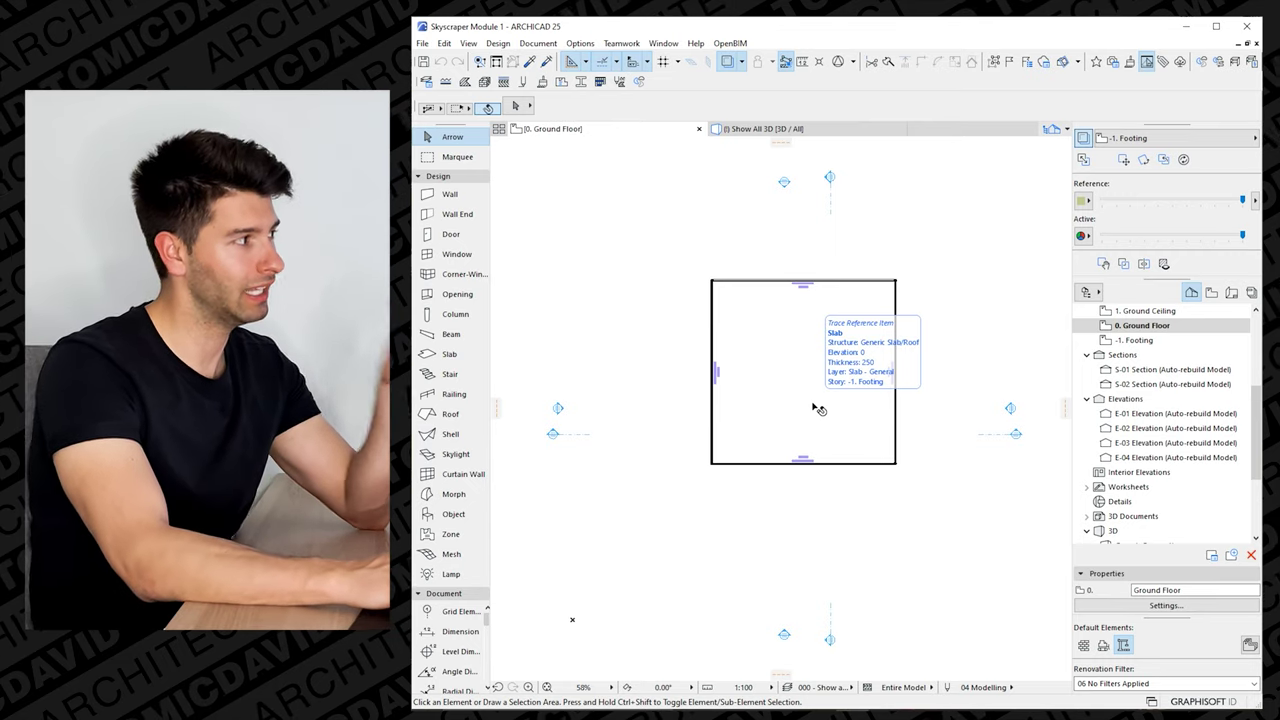
{"action": "scroll", "coordinate": [626, 231], "scroll_direction": "down", "scroll_amount": 2}
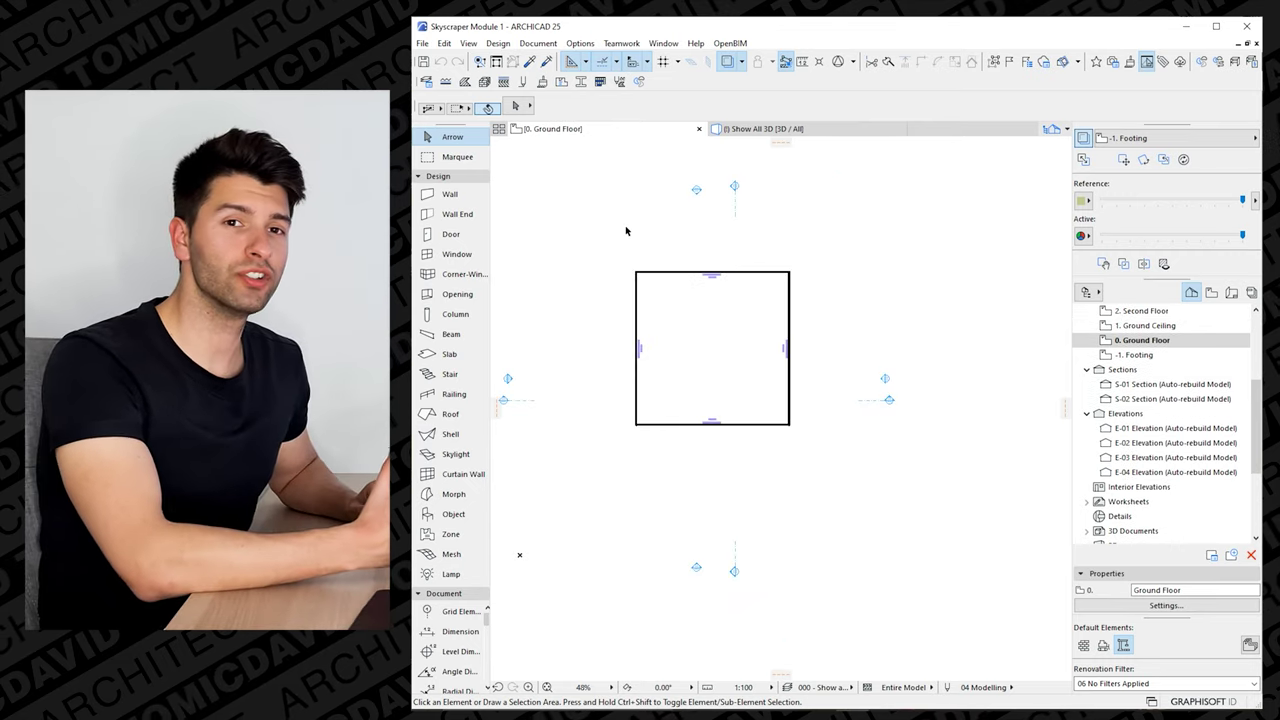
{"action": "key", "text": "ctrl+l"}
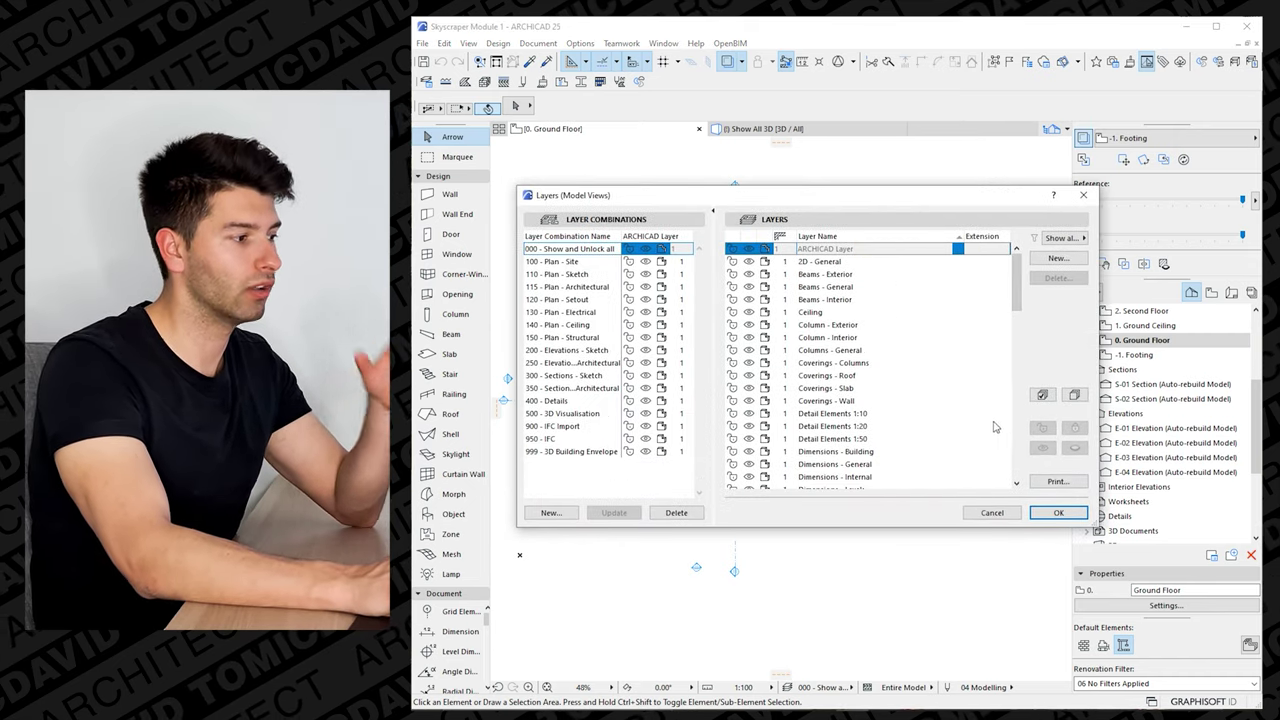
{"action": "scroll", "coordinate": [1013, 333], "scroll_direction": "down", "scroll_amount": 5}
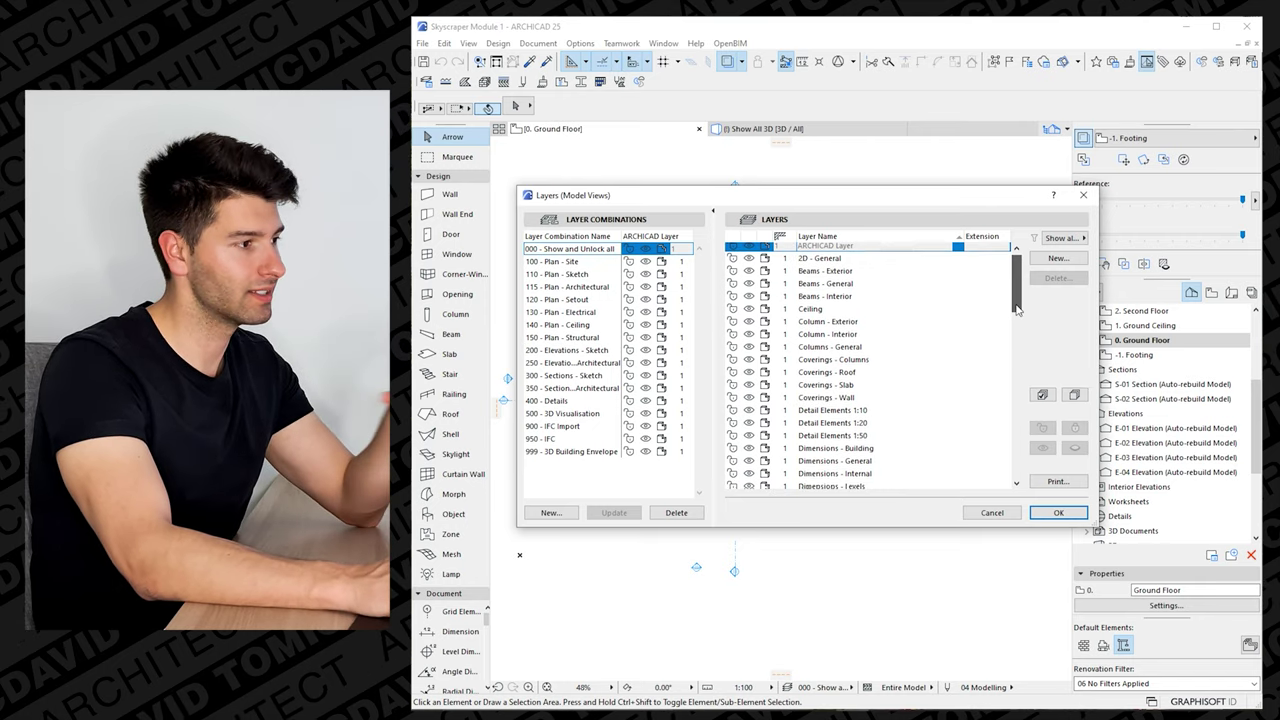
{"action": "scroll", "coordinate": [1016, 300], "scroll_direction": "up", "scroll_amount": 5}
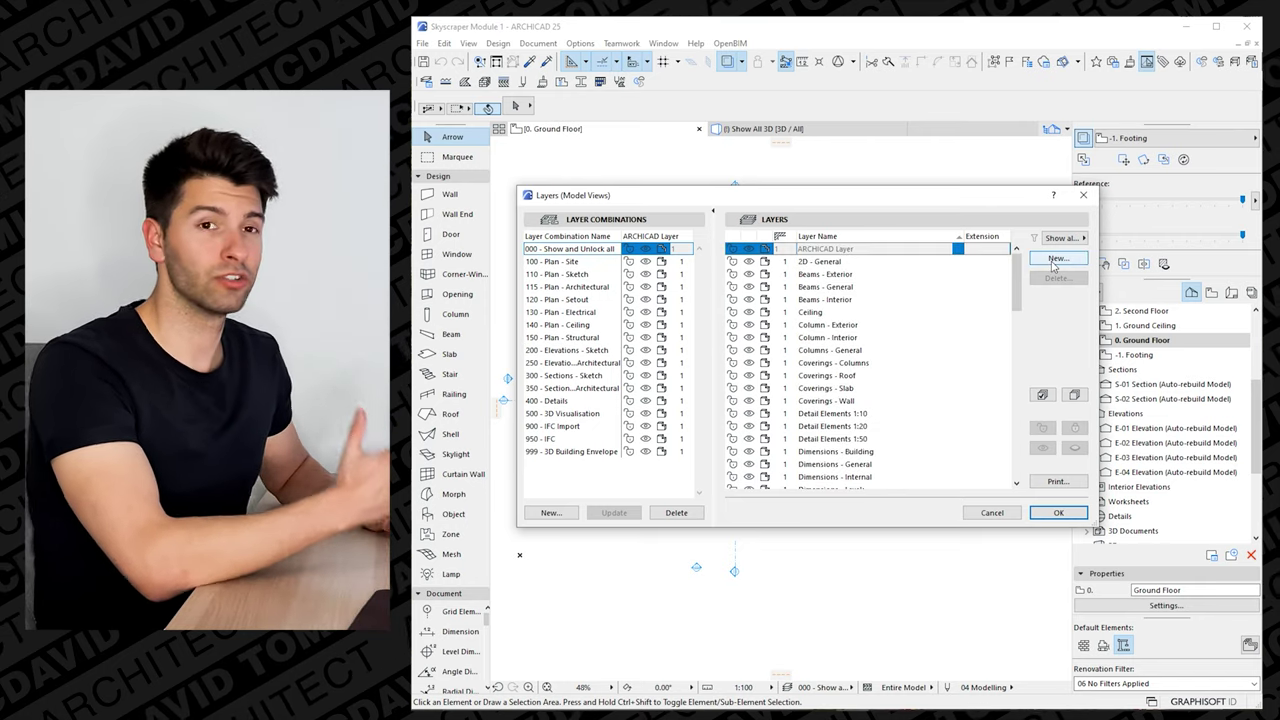
{"action": "left_click", "coordinate": [1056, 259]}
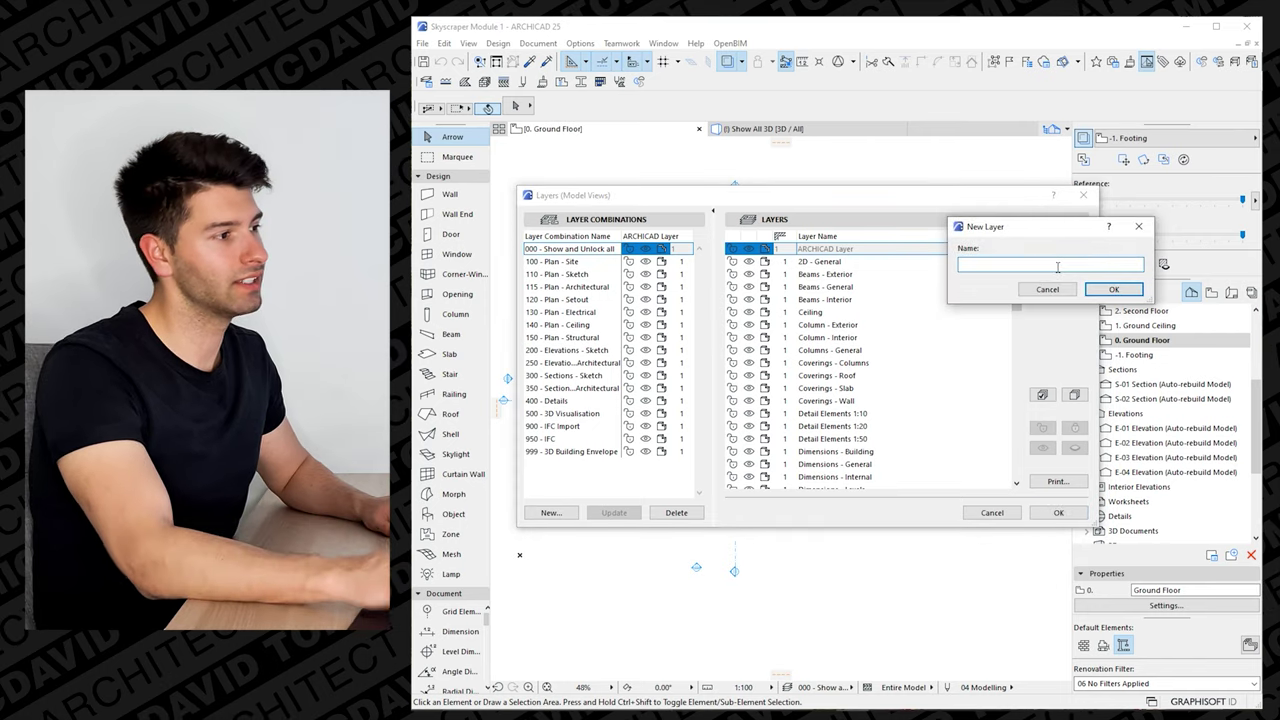
{"action": "type", "text": "00 Hotlink"}
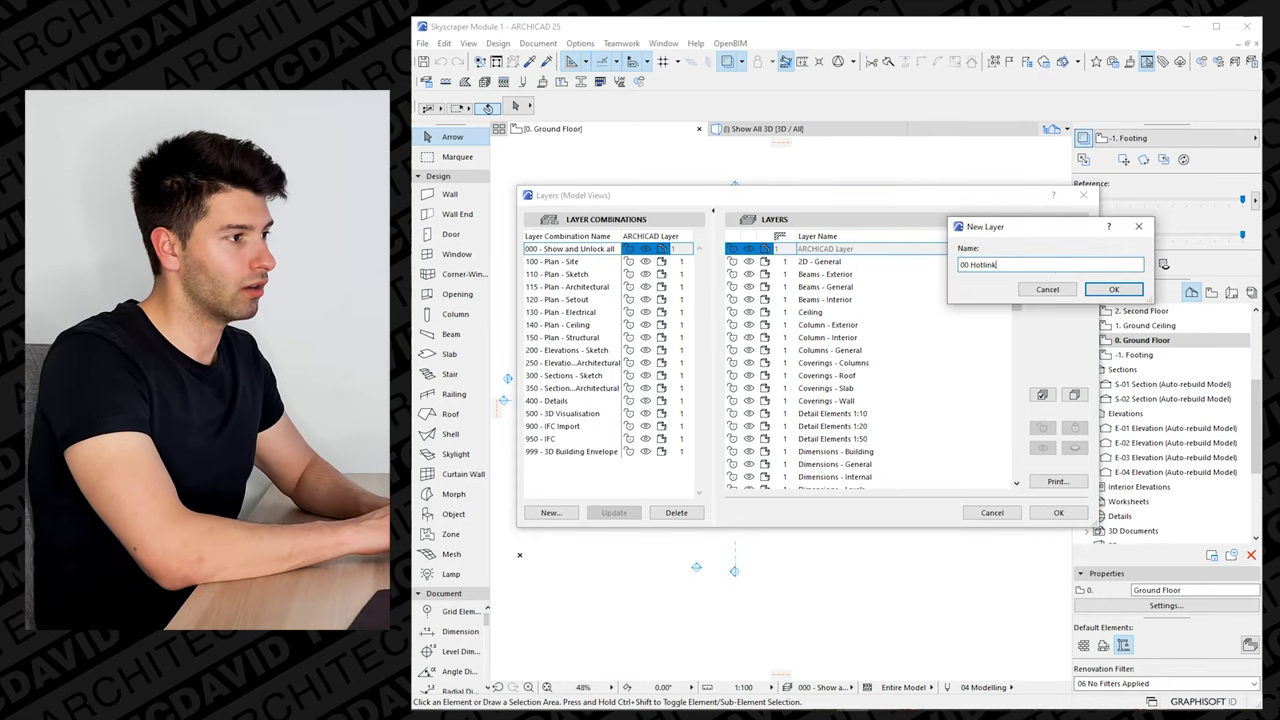
{"action": "key", "text": "Return"}
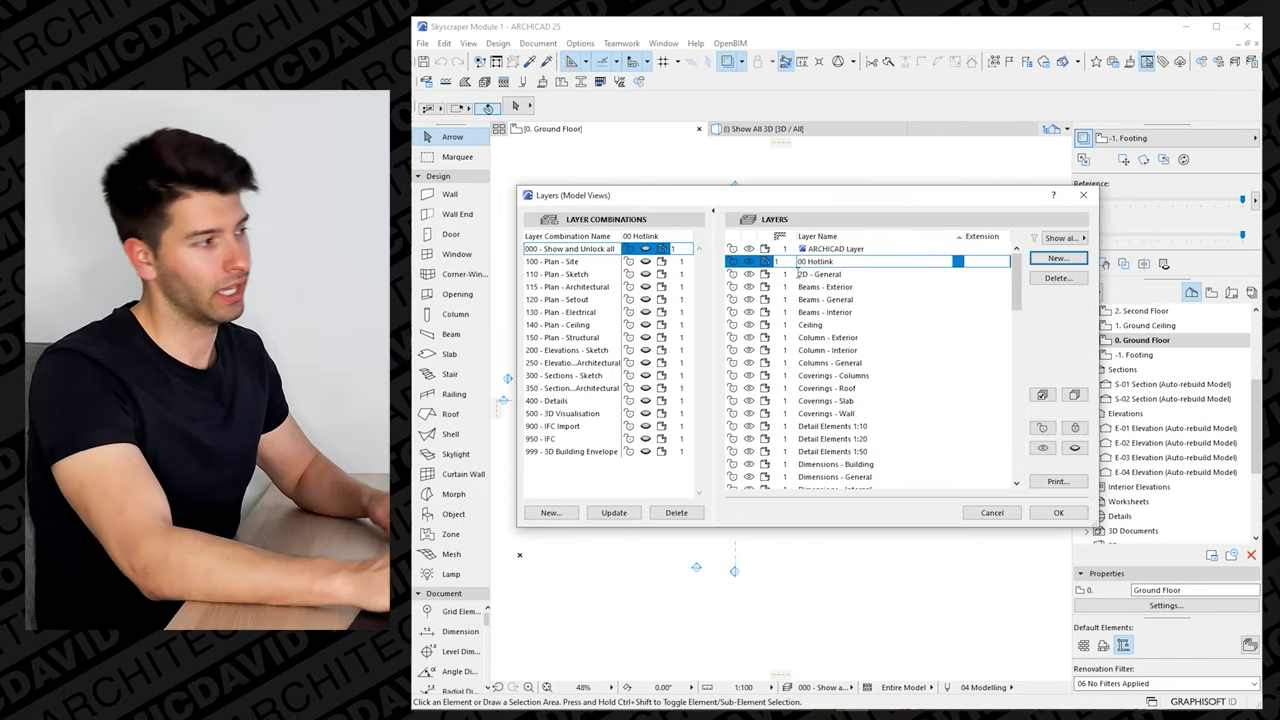
{"action": "key", "text": "Return"}
Begin placing a hotlink and choose Skyscraper Module 1.pln from the Desktop as its module, linking All Stories (Entire Model)
{"action": "left_click", "coordinate": [422, 43]}
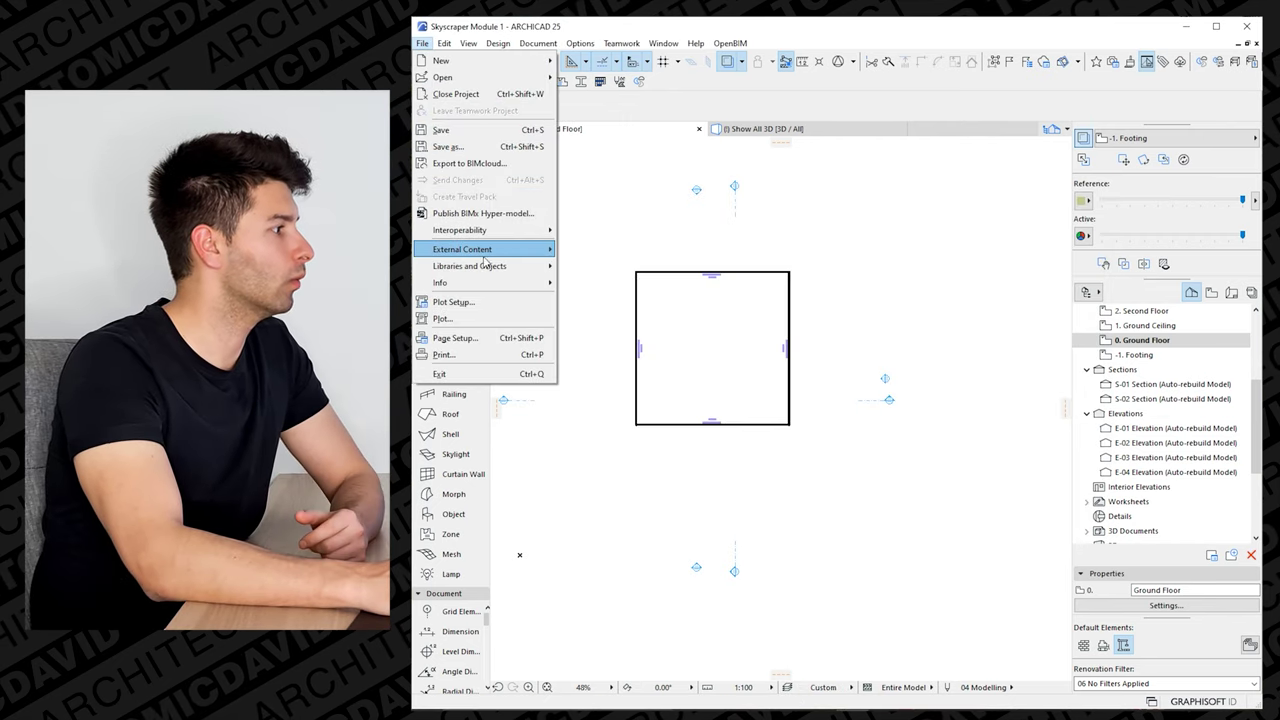
{"action": "mouse_move", "coordinate": [513, 252]}
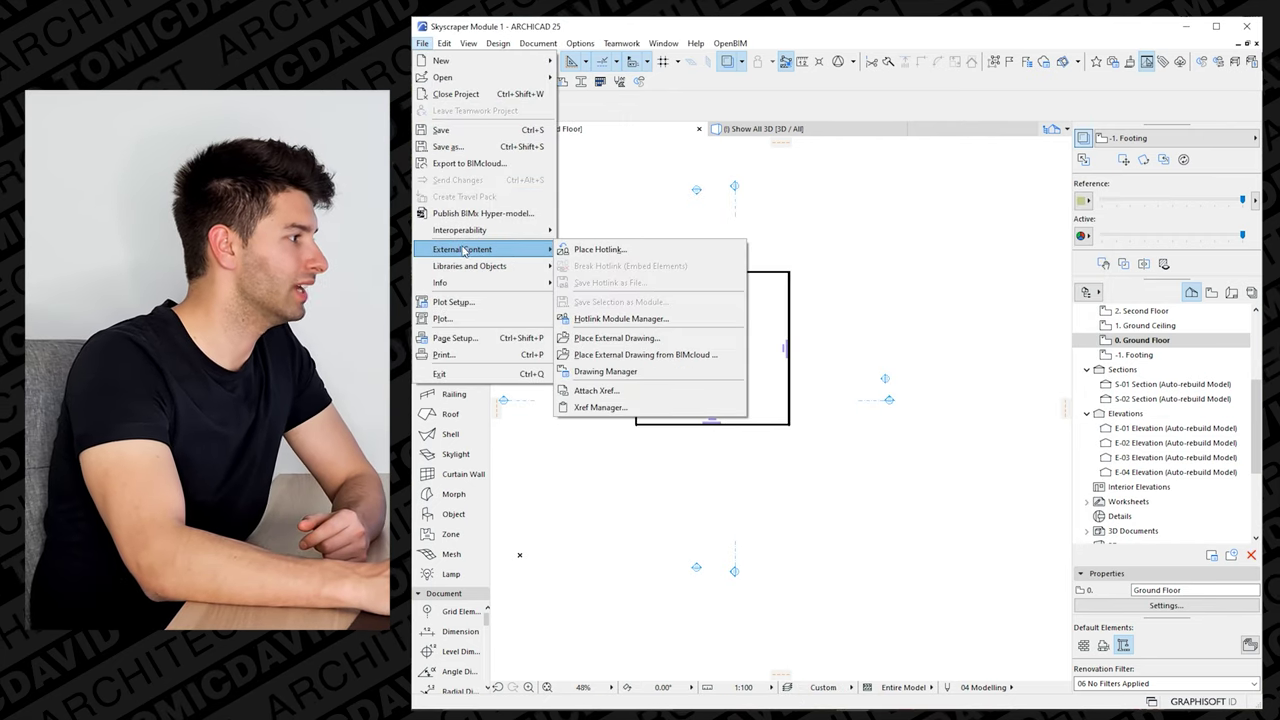
{"action": "left_click", "coordinate": [625, 252]}
{"action": "left_click_drag", "start_coordinate": [1073, 113], "coordinate": [758, 178]}
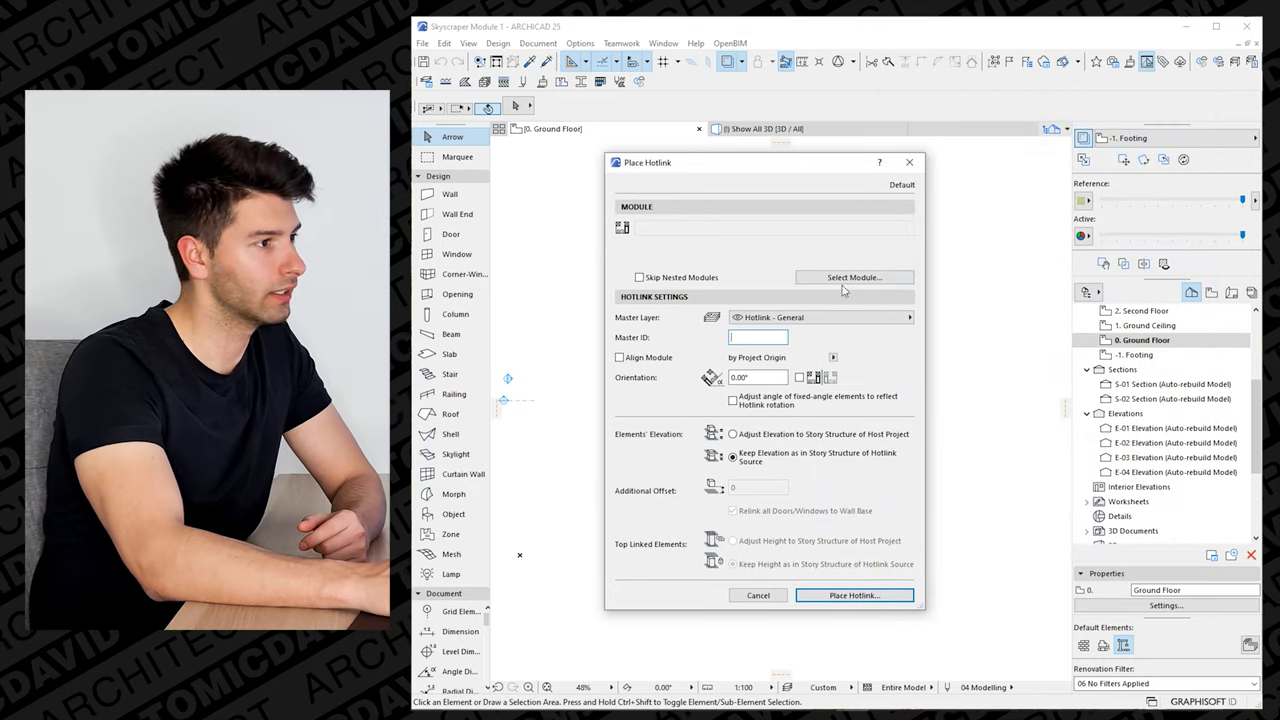
{"action": "left_click", "coordinate": [852, 278]}
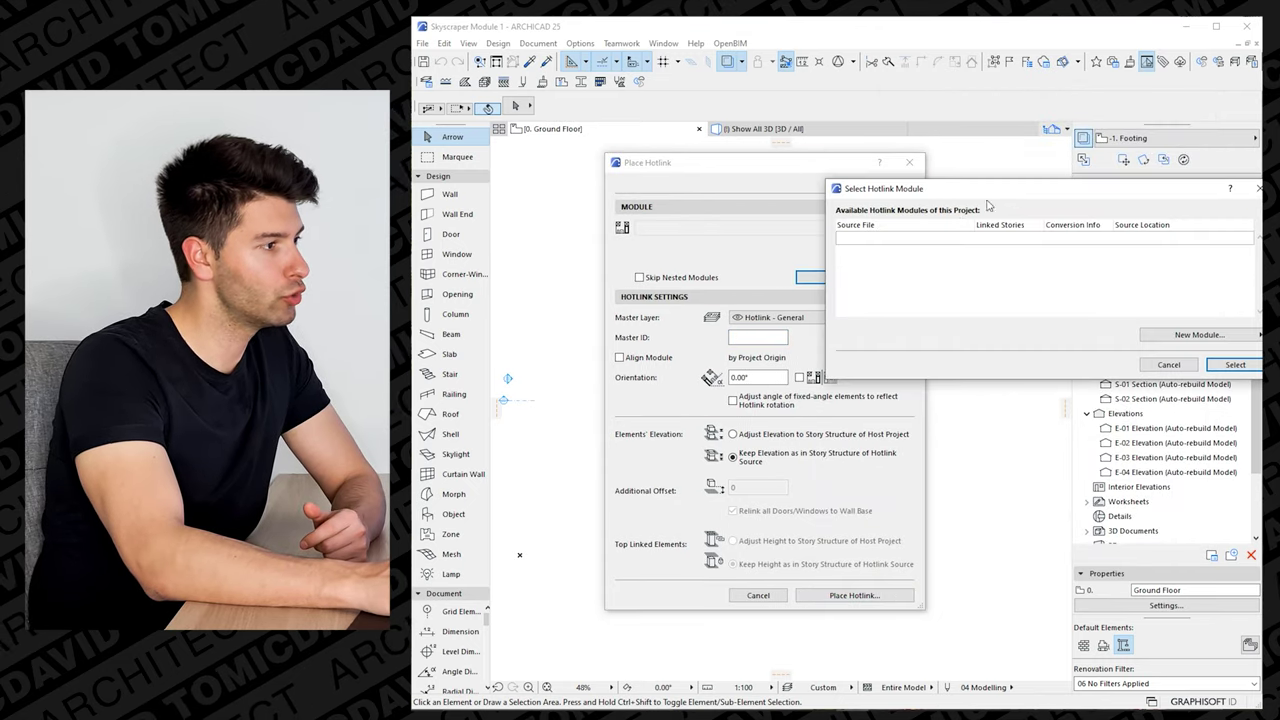
{"action": "left_click", "coordinate": [995, 336]}
{"action": "left_click", "coordinate": [1095, 341]}
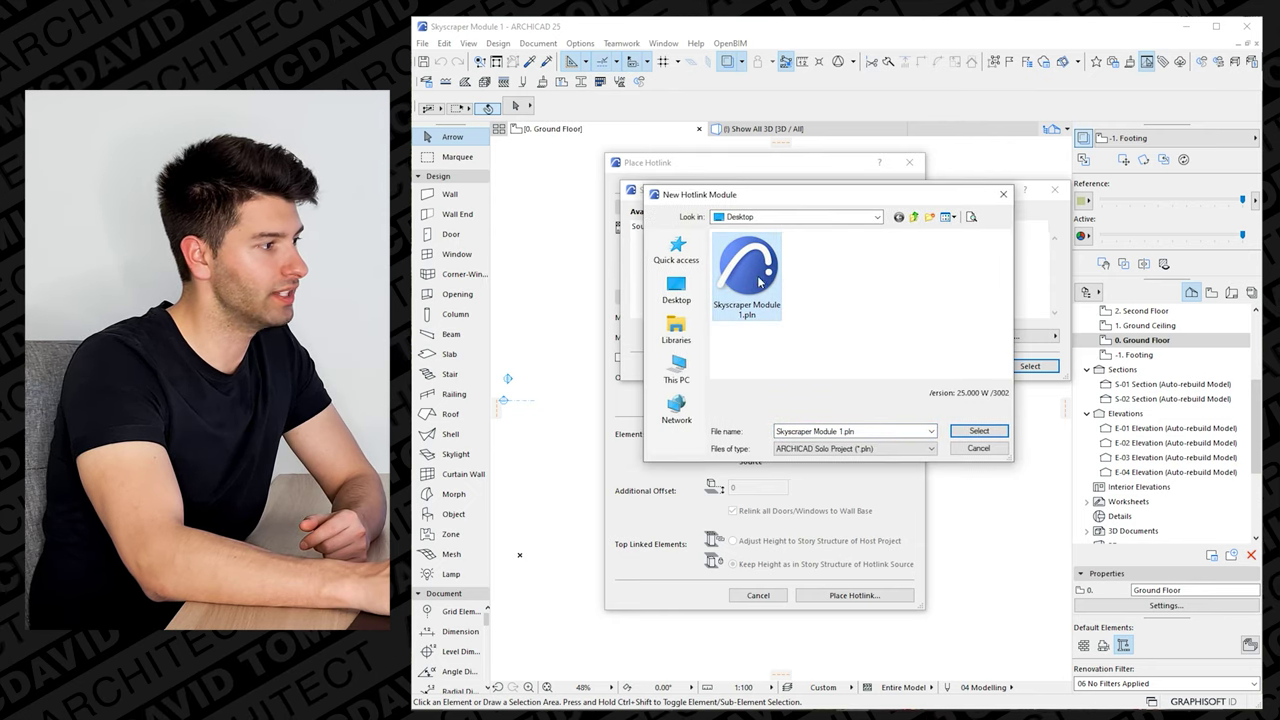
{"action": "left_click", "coordinate": [979, 431]}
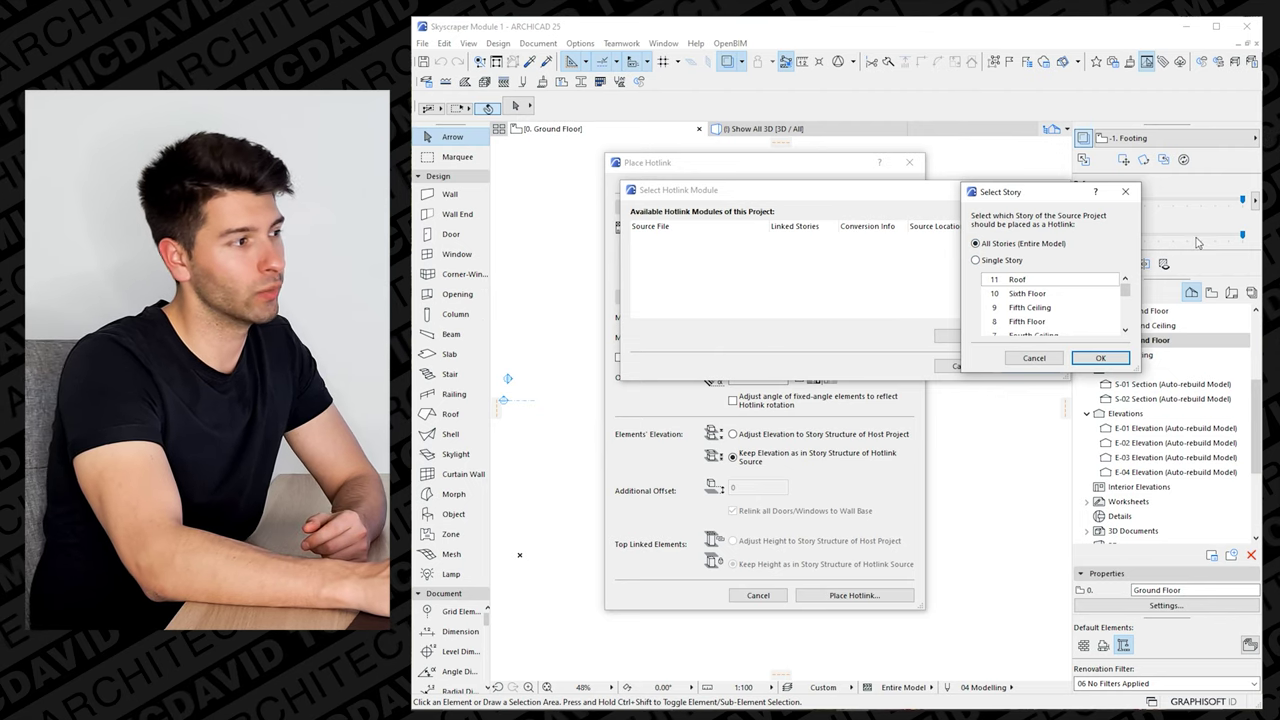
{"action": "left_click", "coordinate": [1100, 360]}
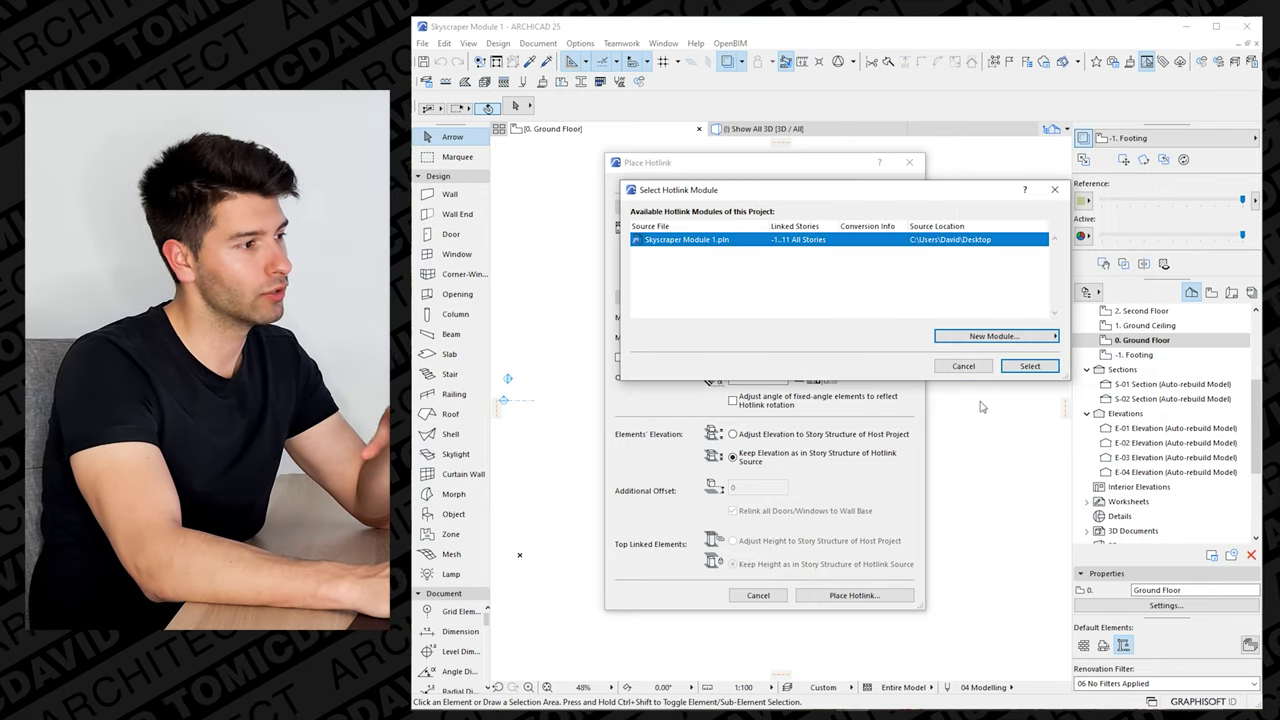
{"action": "left_click", "coordinate": [1021, 369]}
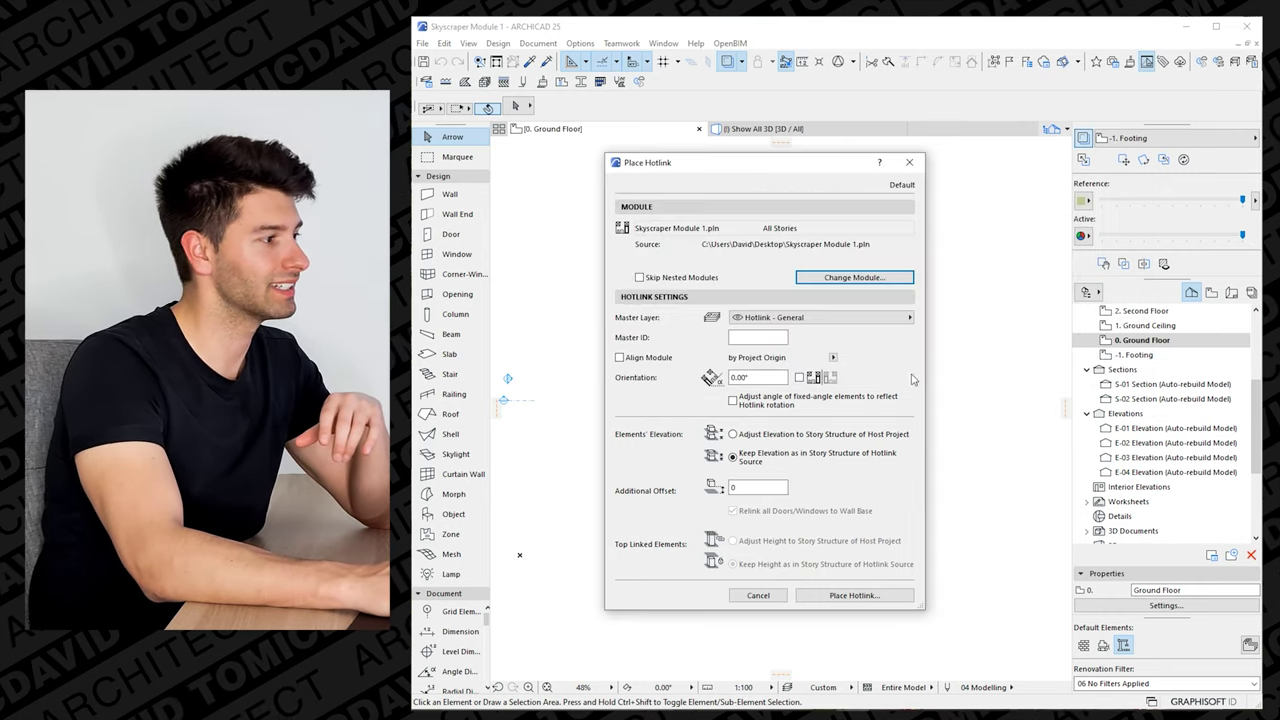
Assign the hotlink to the 00 Hotlink master layer and place it with its Ground Floor matched to the host's Ground Floor
{"action": "left_click", "coordinate": [828, 320]}
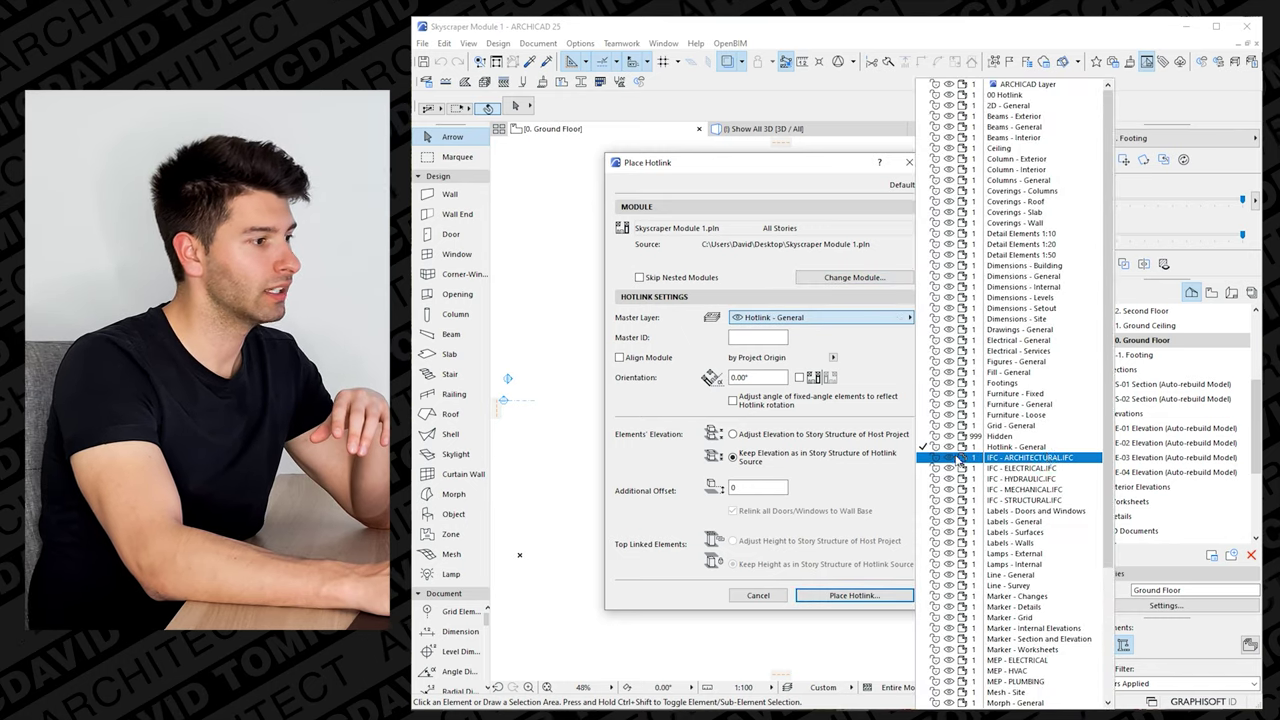
{"action": "left_click", "coordinate": [1043, 97]}
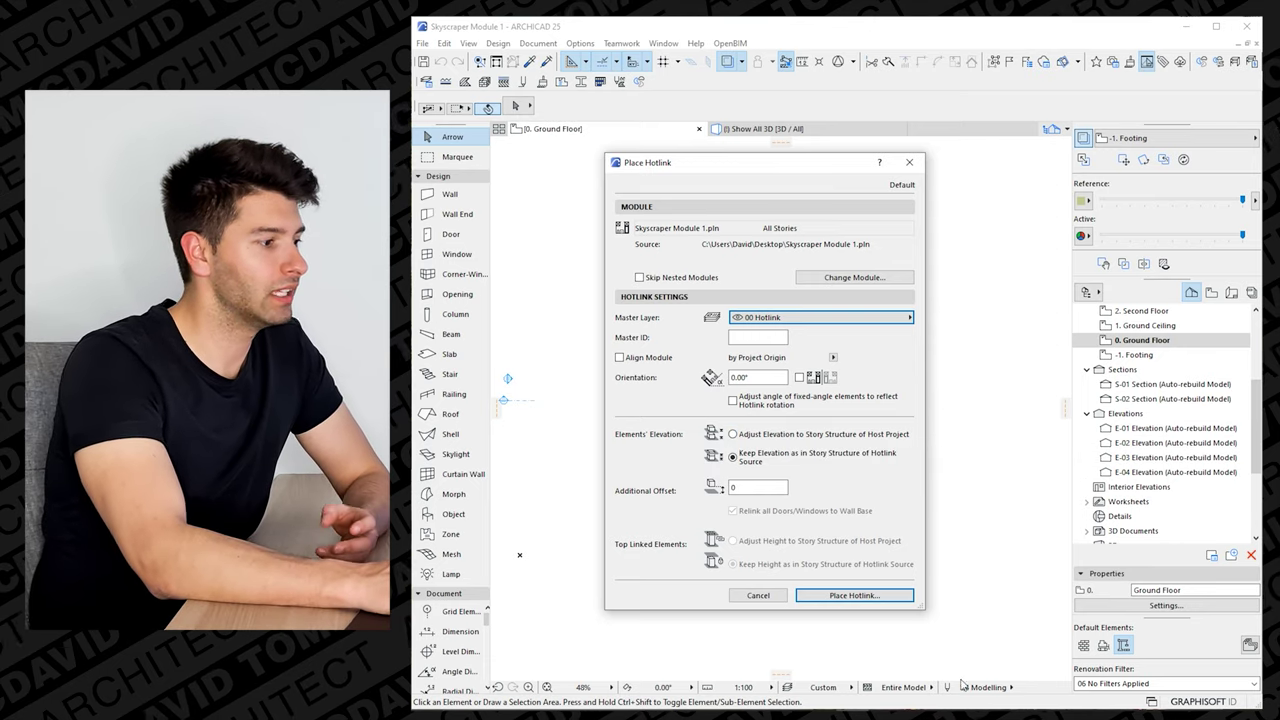
{"action": "left_click", "coordinate": [857, 592]}
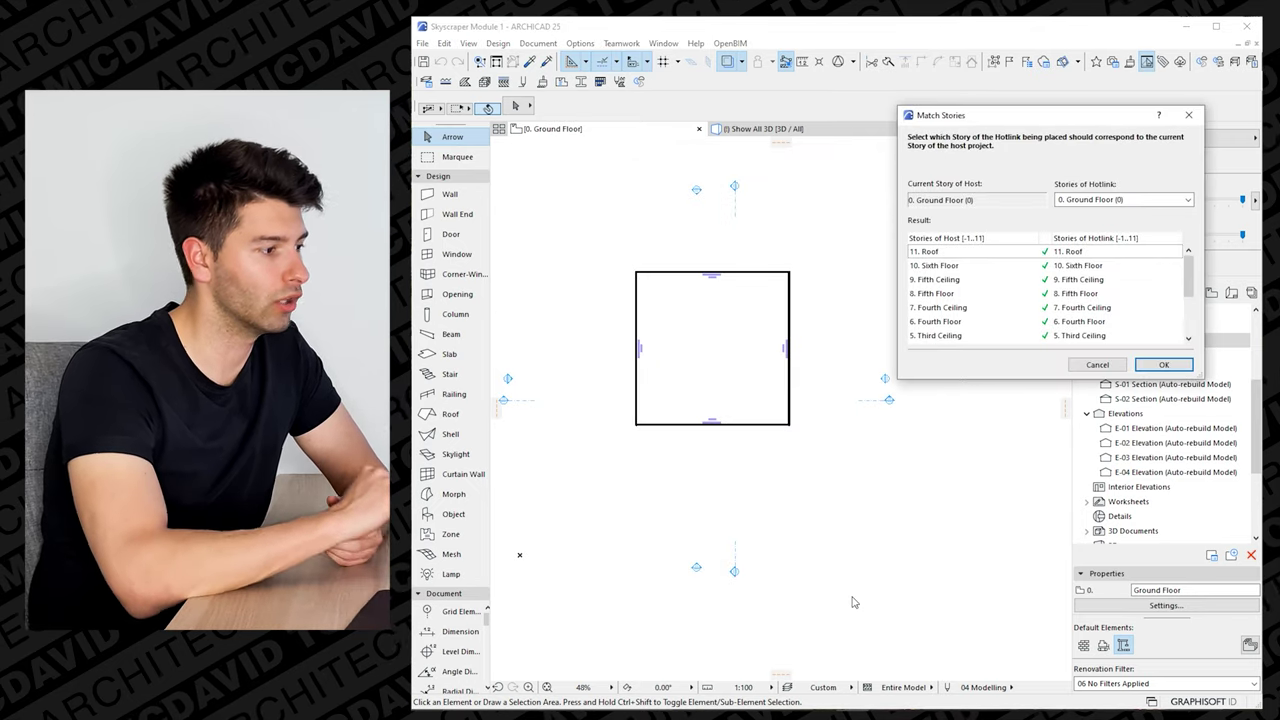
{"action": "left_click", "coordinate": [1162, 365]}
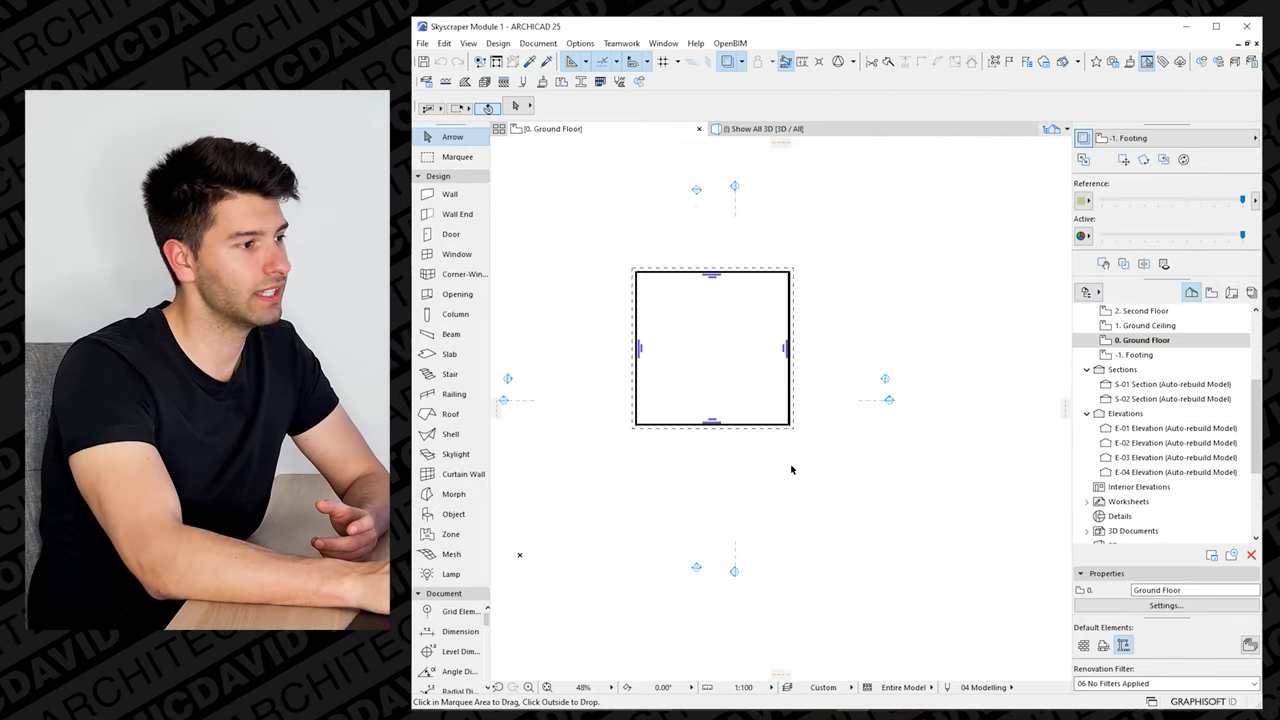
{"action": "left_click", "coordinate": [895, 245]}
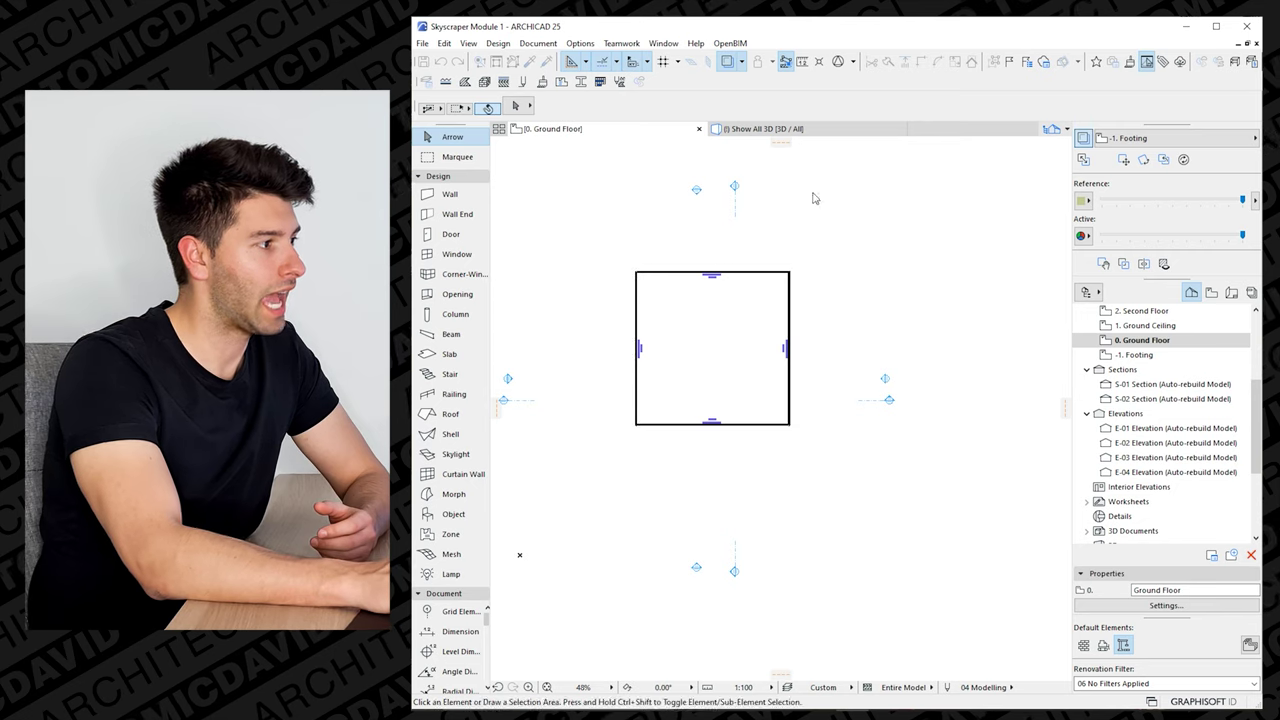
In the 3D view, make the 00 Hotlink layer visible
{"action": "mouse_move", "coordinate": [808, 133]}
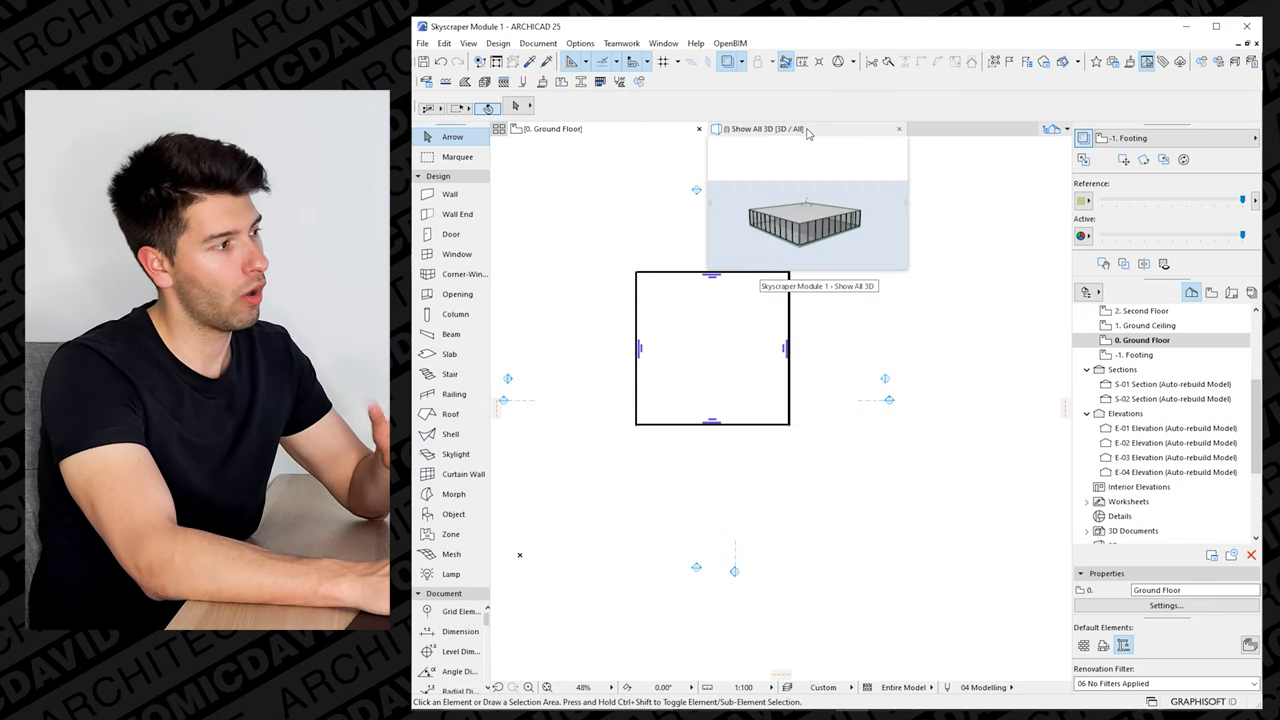
{"action": "left_click", "coordinate": [807, 133]}
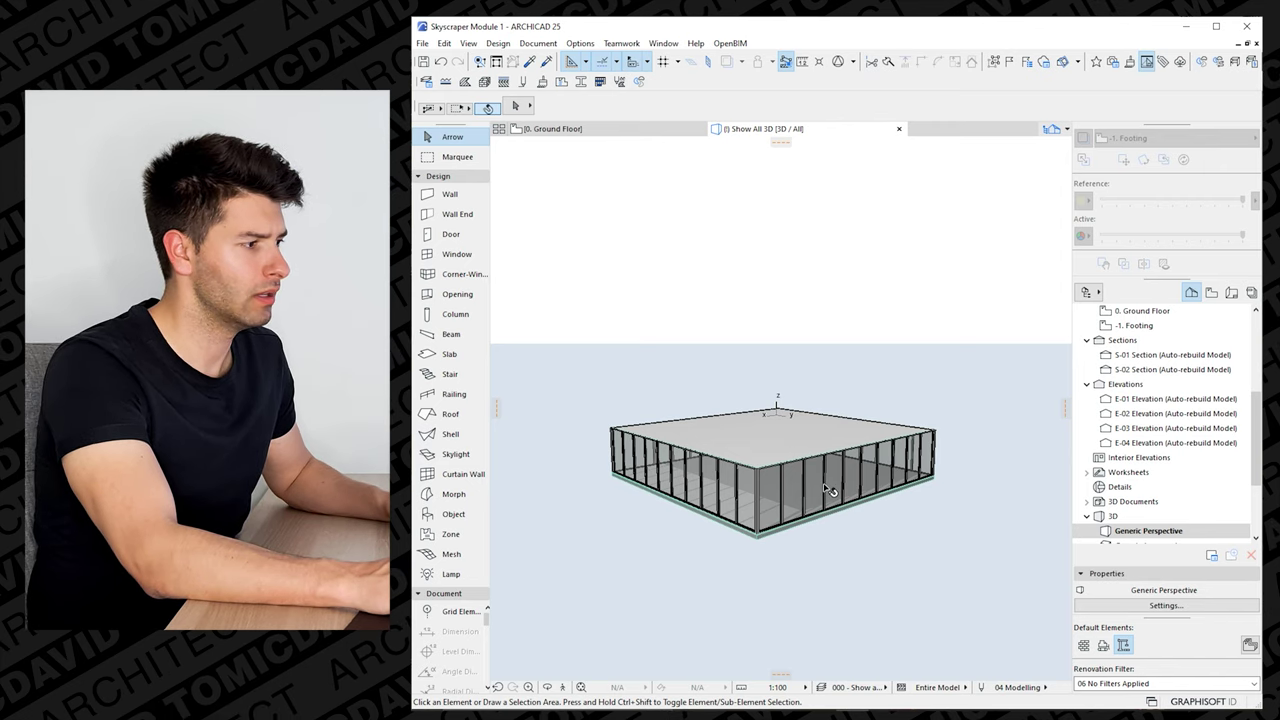
{"action": "key", "text": "ctrl+l"}
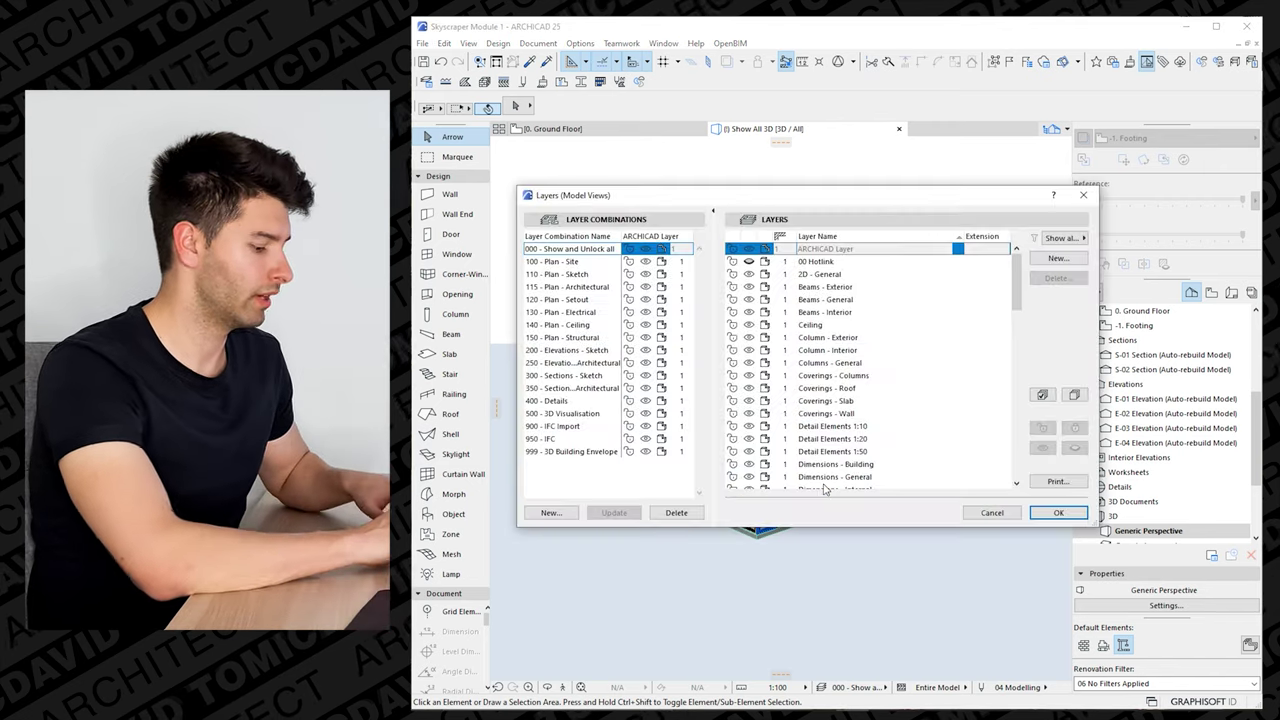
{"action": "key", "text": "Escape"}
{"action": "key", "text": "ctrl+l"}
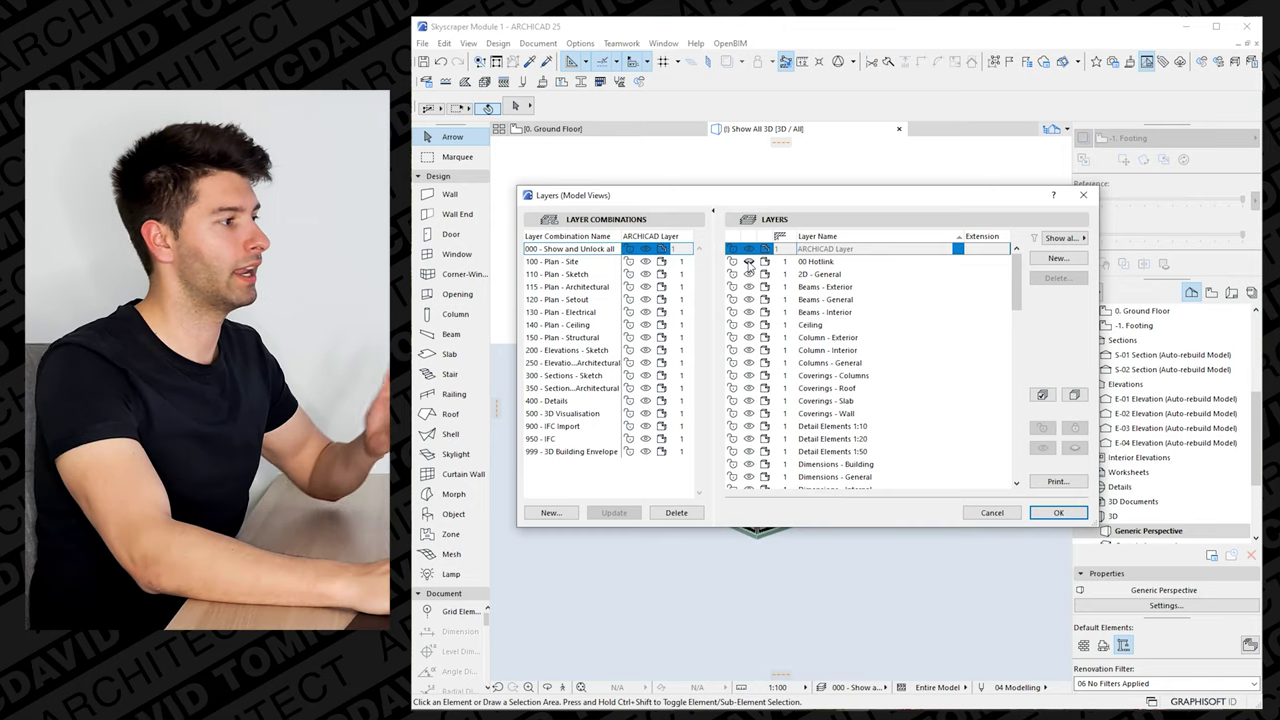
{"action": "left_click", "coordinate": [749, 262]}
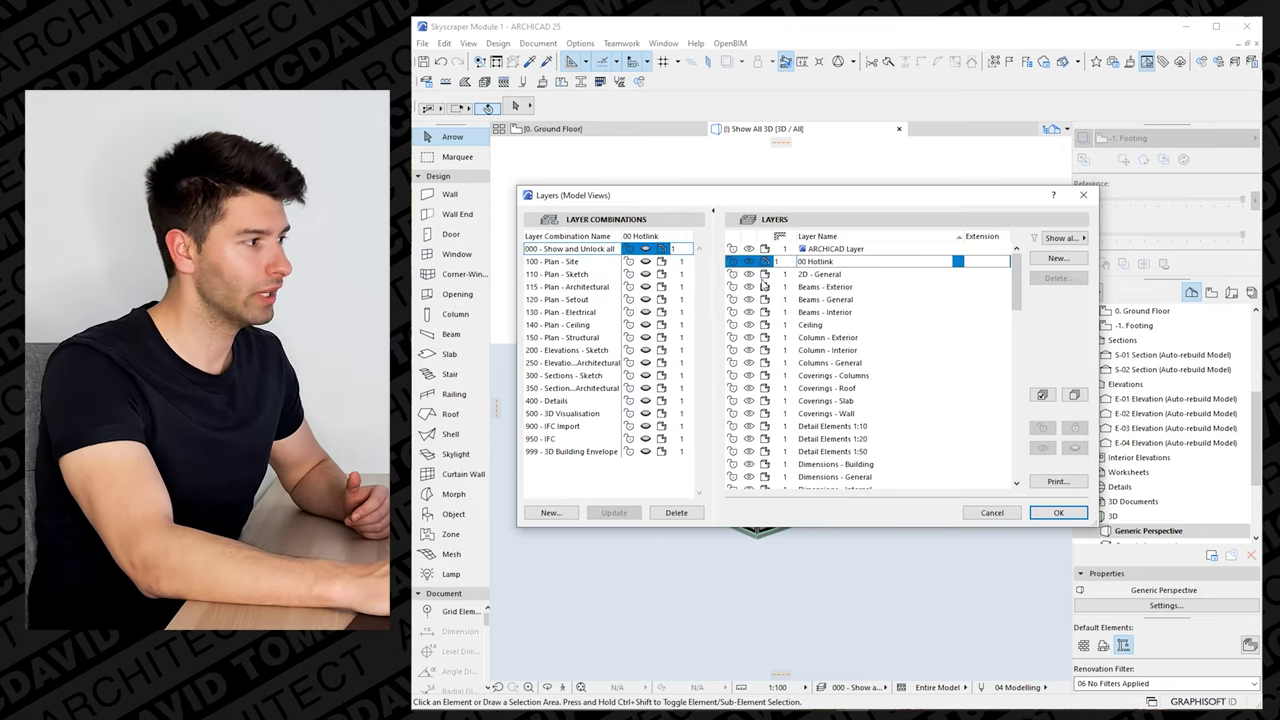
{"action": "left_click", "coordinate": [1058, 513]}
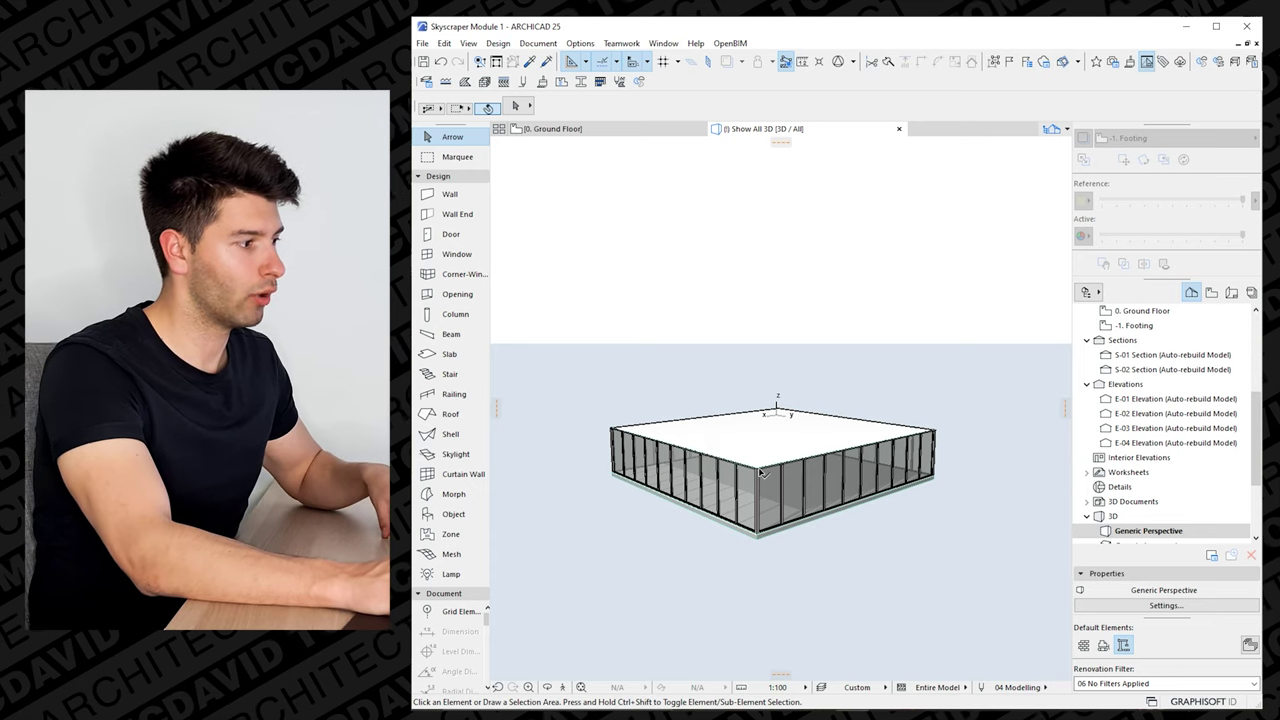
Select the hotlinked module in 3D and move it vertically from the ground to the Second Floor level
{"action": "mouse_move", "coordinate": [762, 472]}
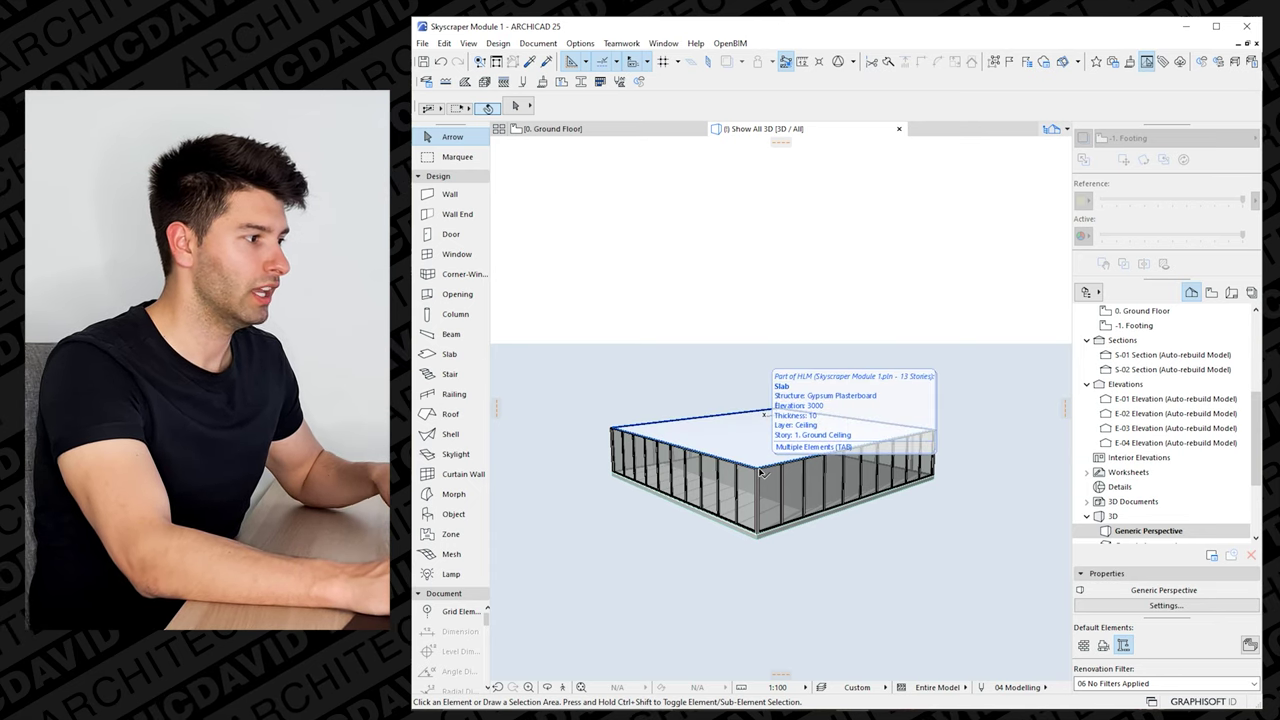
{"action": "left_click", "coordinate": [762, 472]}
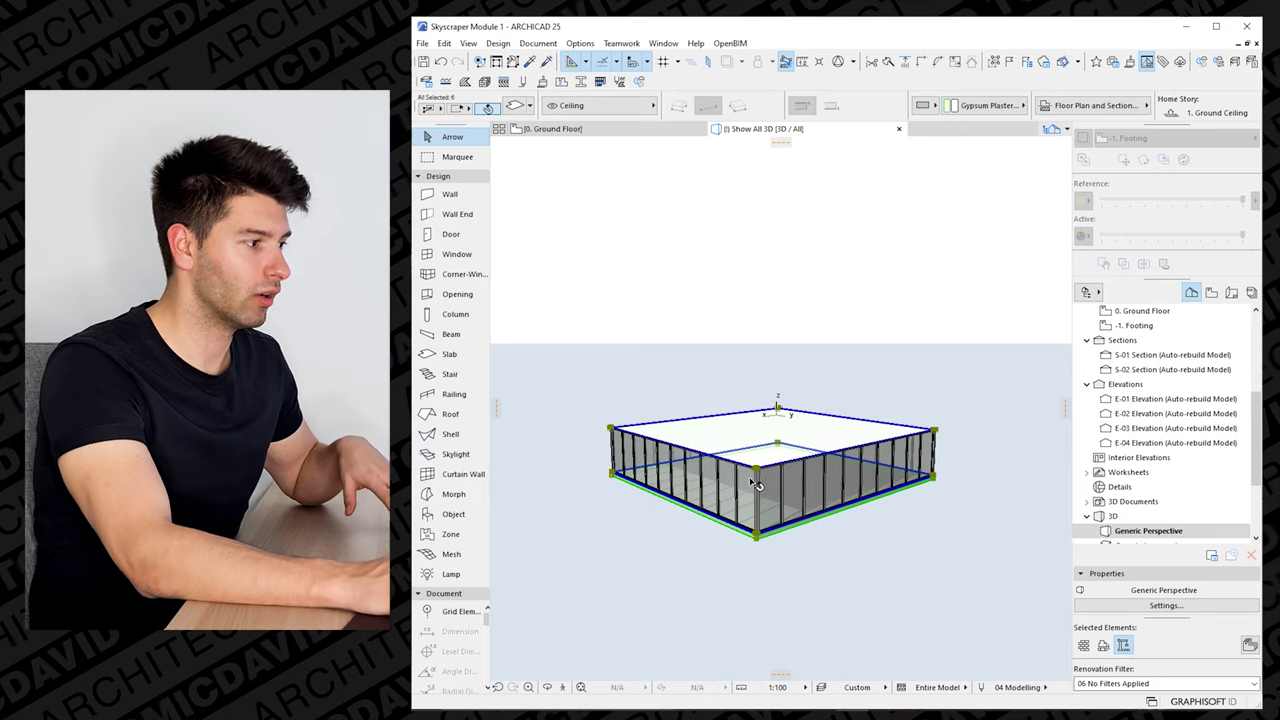
{"action": "mouse_move", "coordinate": [706, 511]}
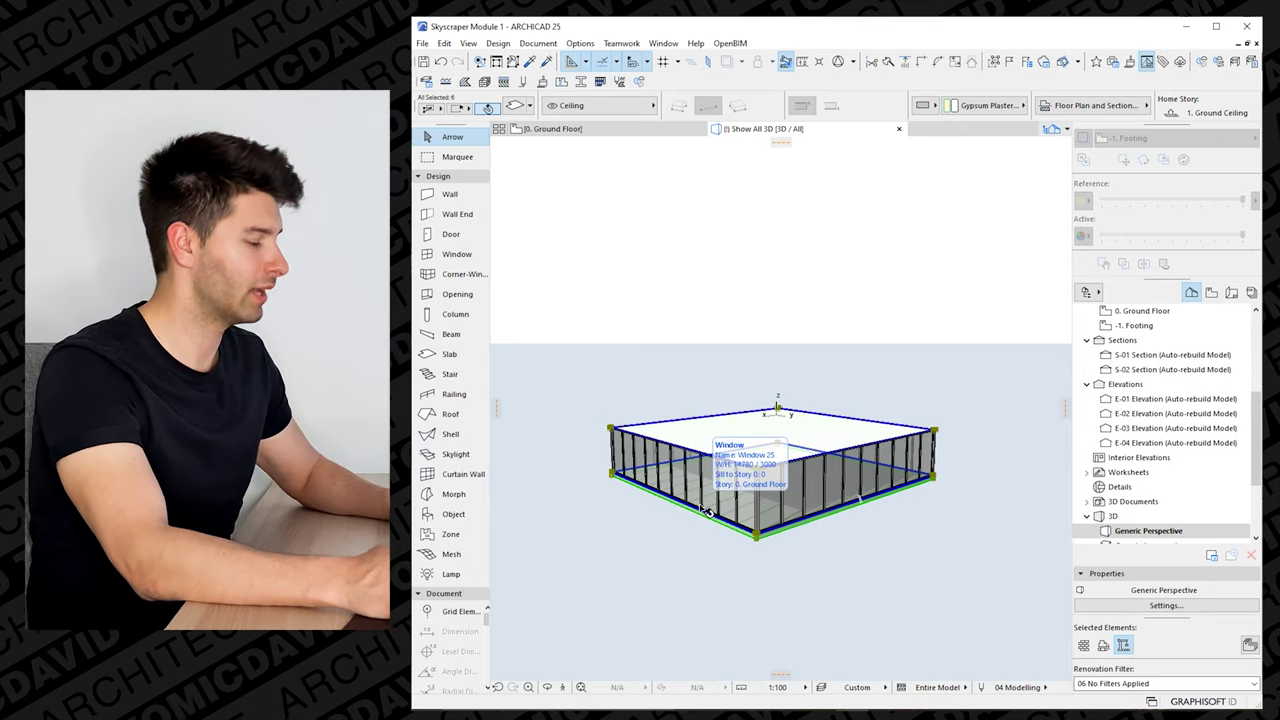
{"action": "key", "text": "ctrl+t"}
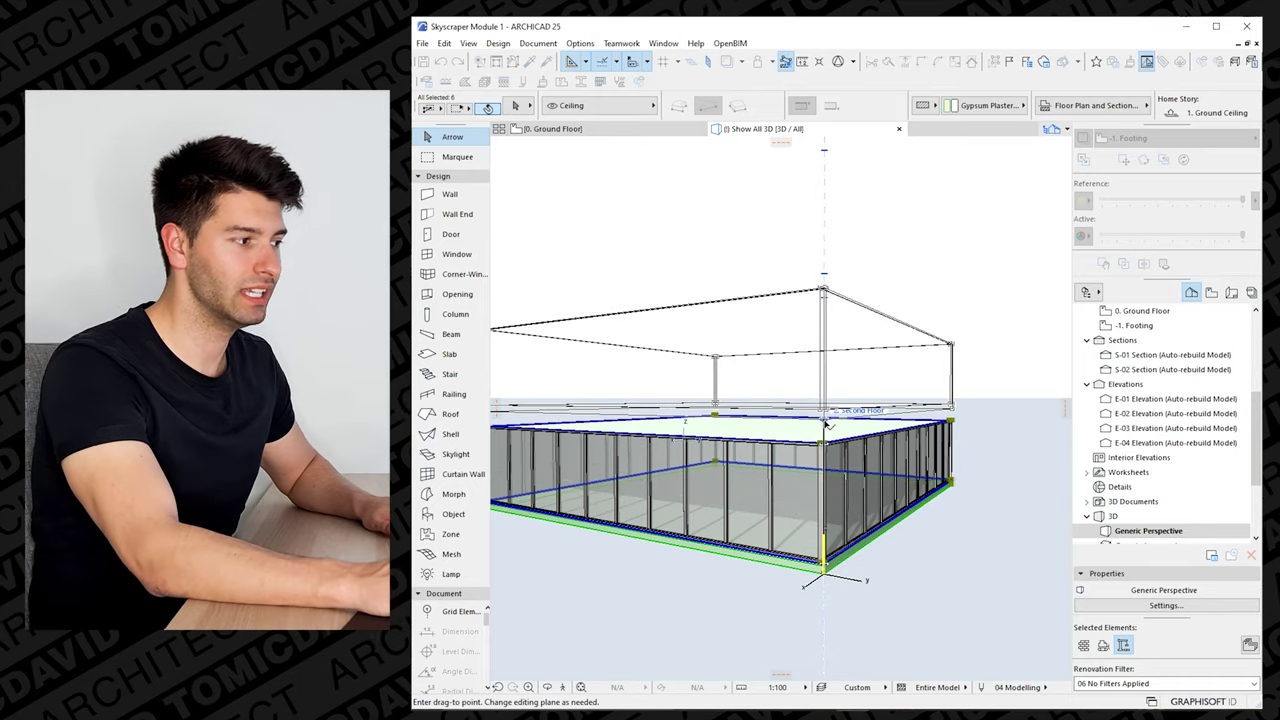
{"action": "left_click", "coordinate": [824, 428]}
{"action": "scroll", "coordinate": [814, 427], "scroll_direction": "down", "scroll_amount": 4}
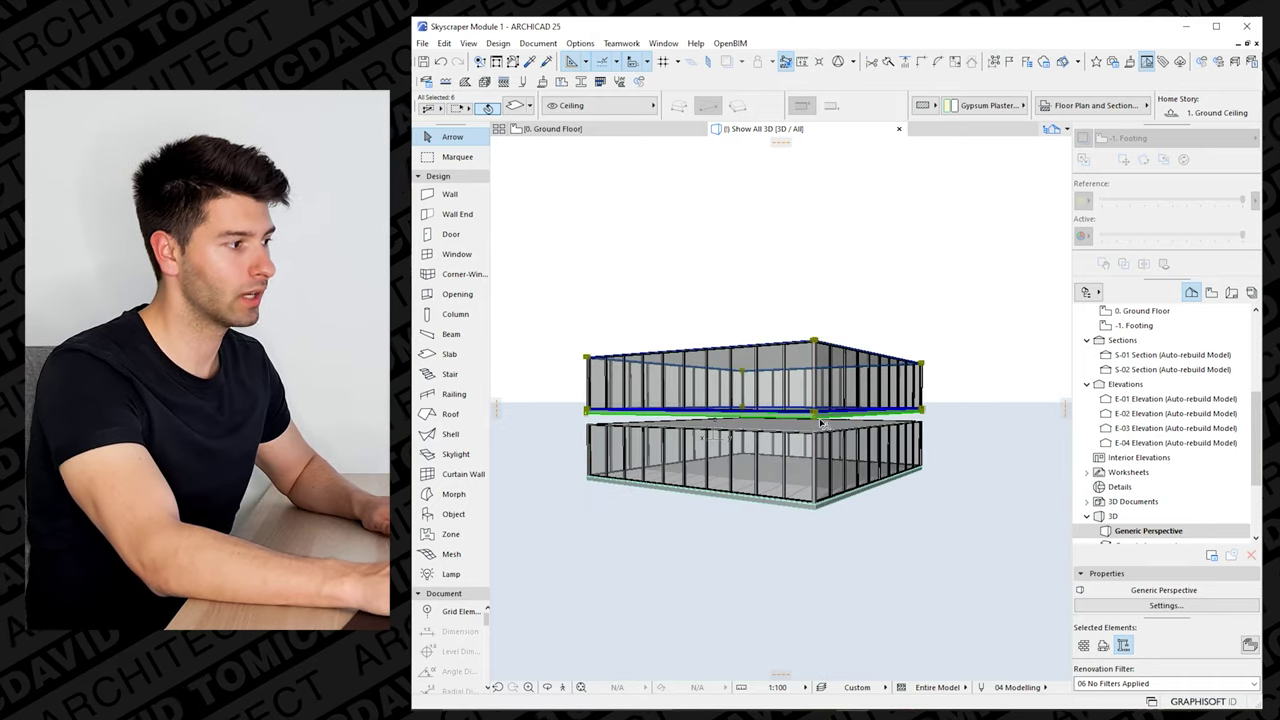
Stack four copies of the hotlinked module above the Second Floor one at 3600 mm intervals, starting at the Third Floor
{"action": "key", "text": "ctrl+d"}
{"action": "left_click", "coordinate": [814, 427]}
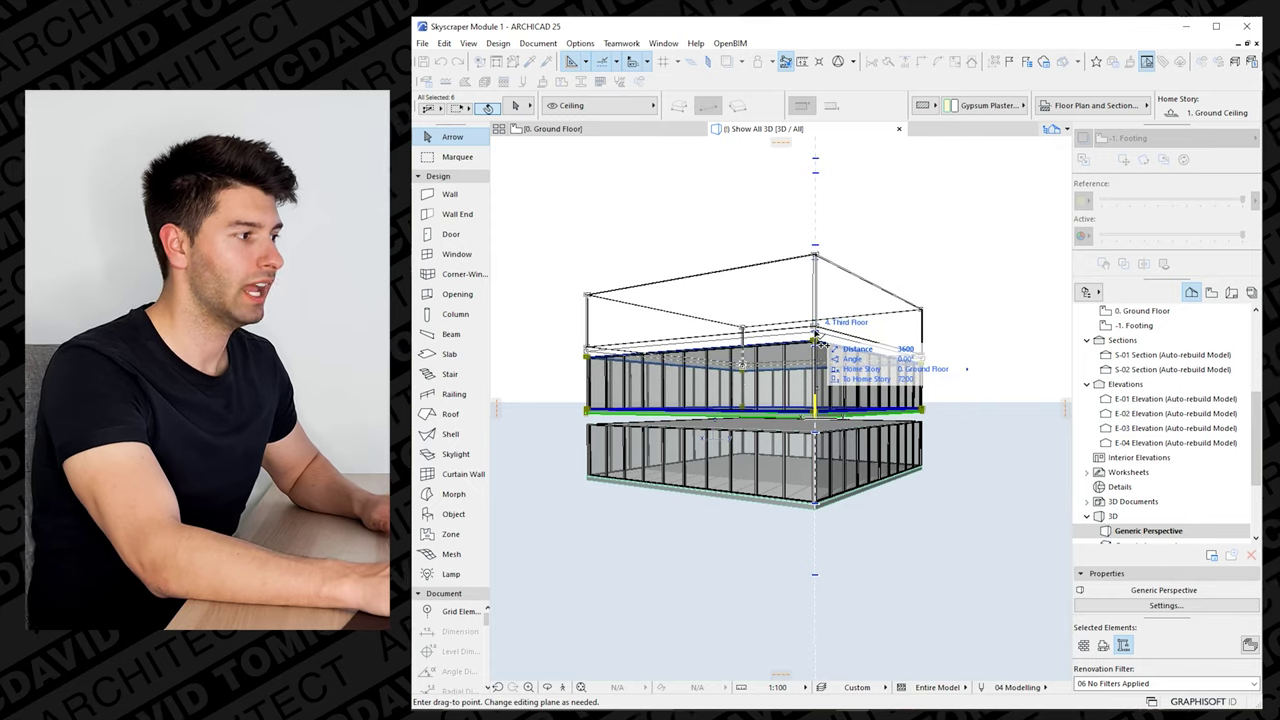
{"action": "left_click", "coordinate": [816, 225]}
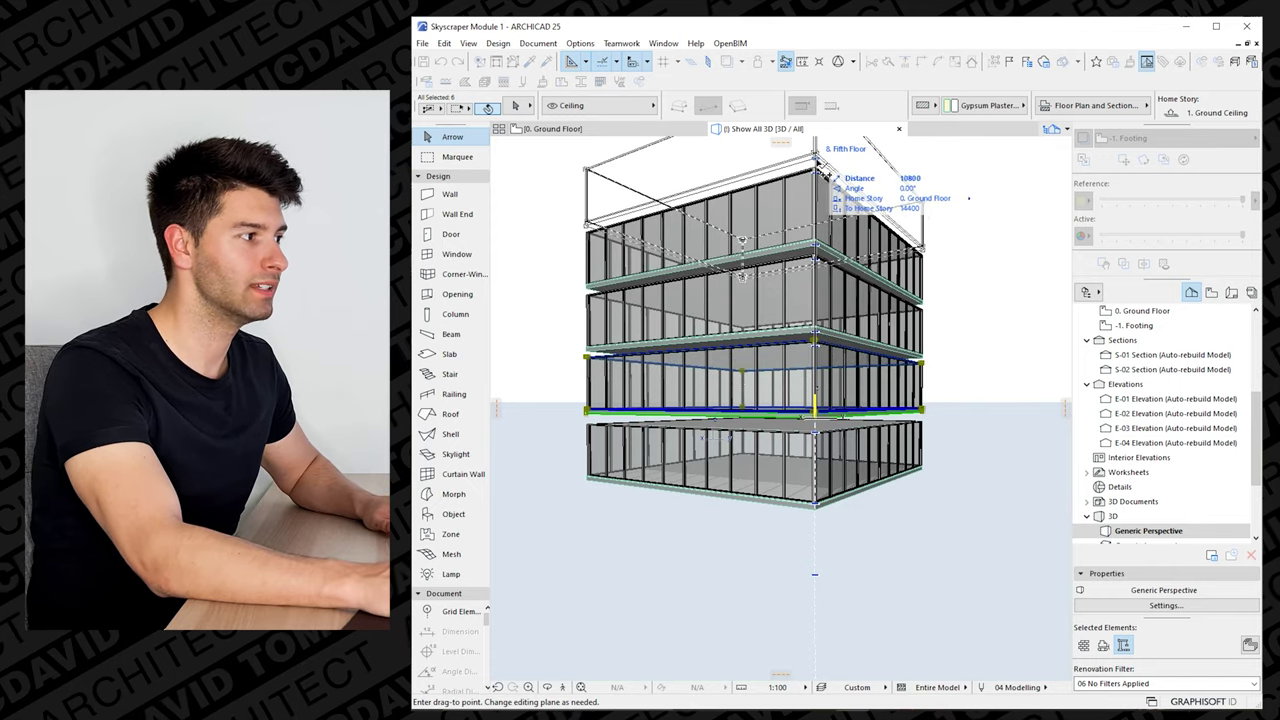
{"action": "left_click", "coordinate": [815, 168]}
{"action": "scroll", "coordinate": [810, 318], "scroll_direction": "down", "scroll_amount": 2}
{"action": "middle_click_drag", "start_coordinate": [810, 318], "coordinate": [814, 471]}
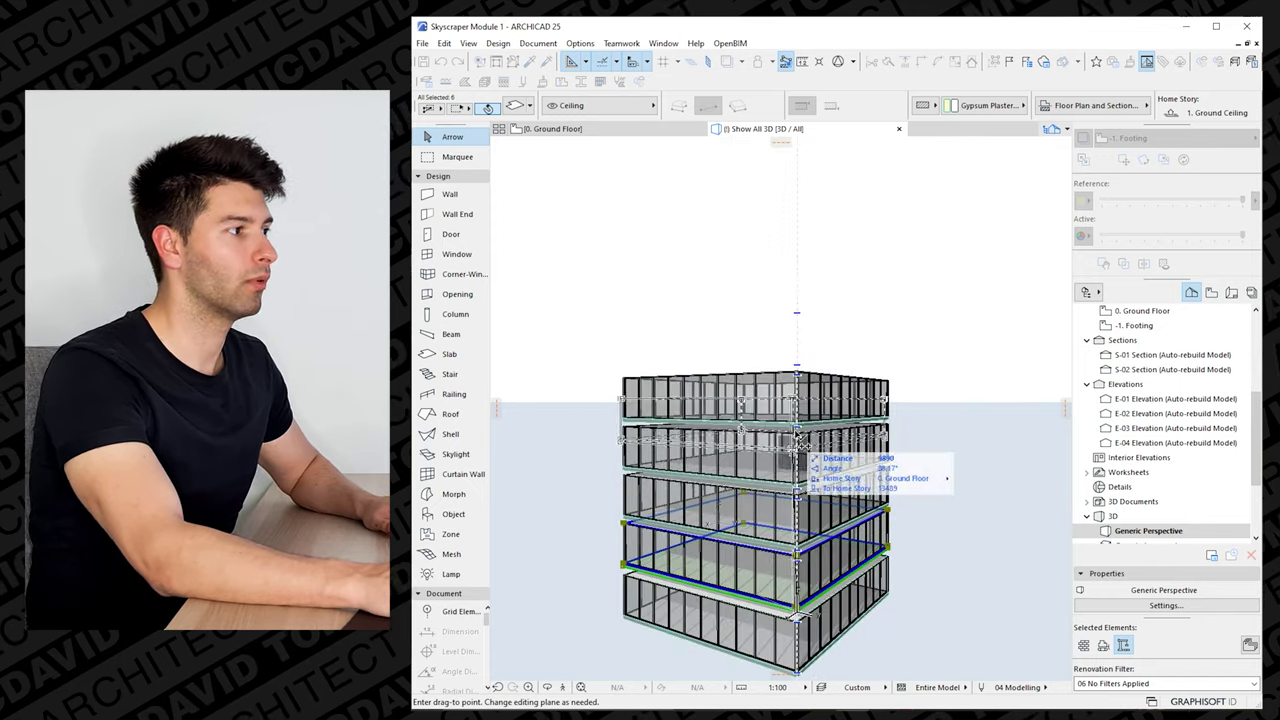
{"action": "left_click", "coordinate": [787, 487]}
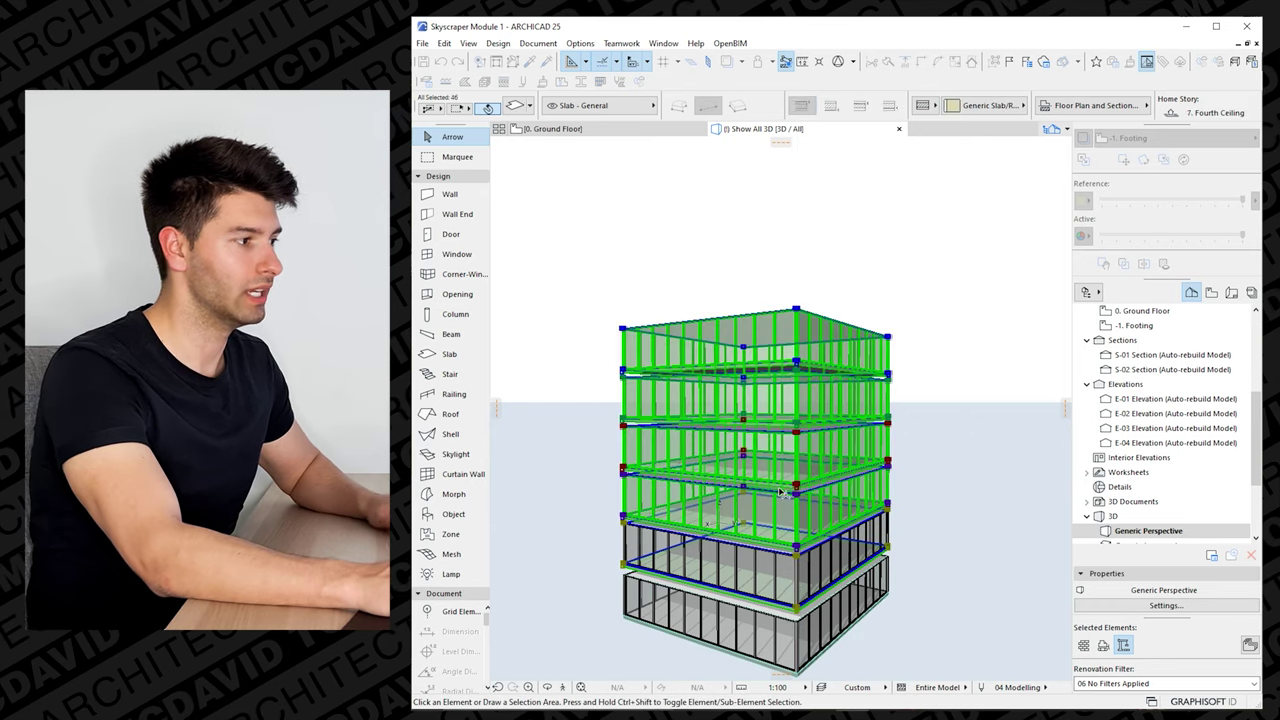
{"action": "key", "text": "Escape"}
Examine the stacked tower modules from several sides in 3D
{"action": "middle_click_drag", "start_coordinate": [787, 487], "coordinate": [705, 497], "text": "shift"}
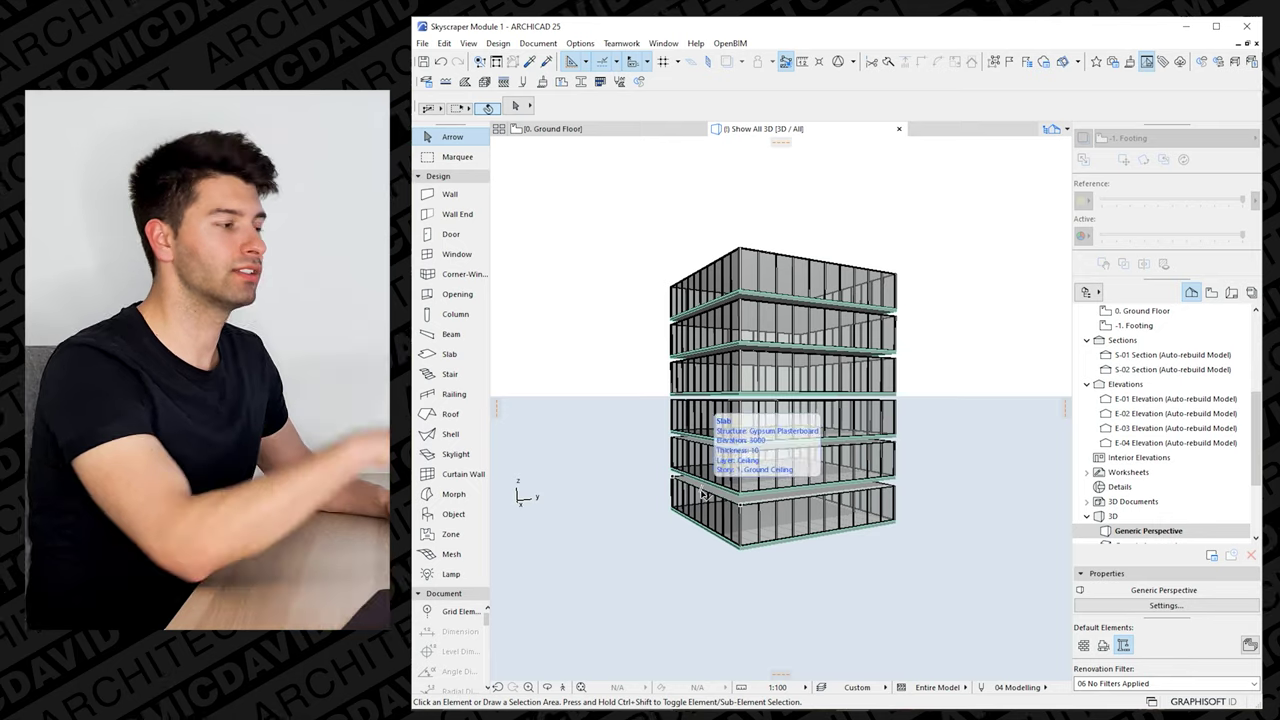
{"action": "scroll", "coordinate": [718, 553], "scroll_direction": "up", "scroll_amount": 3}
{"action": "middle_click_drag", "start_coordinate": [718, 553], "coordinate": [760, 503], "text": "shift"}
{"action": "scroll", "coordinate": [827, 550], "scroll_direction": "down", "scroll_amount": 2}
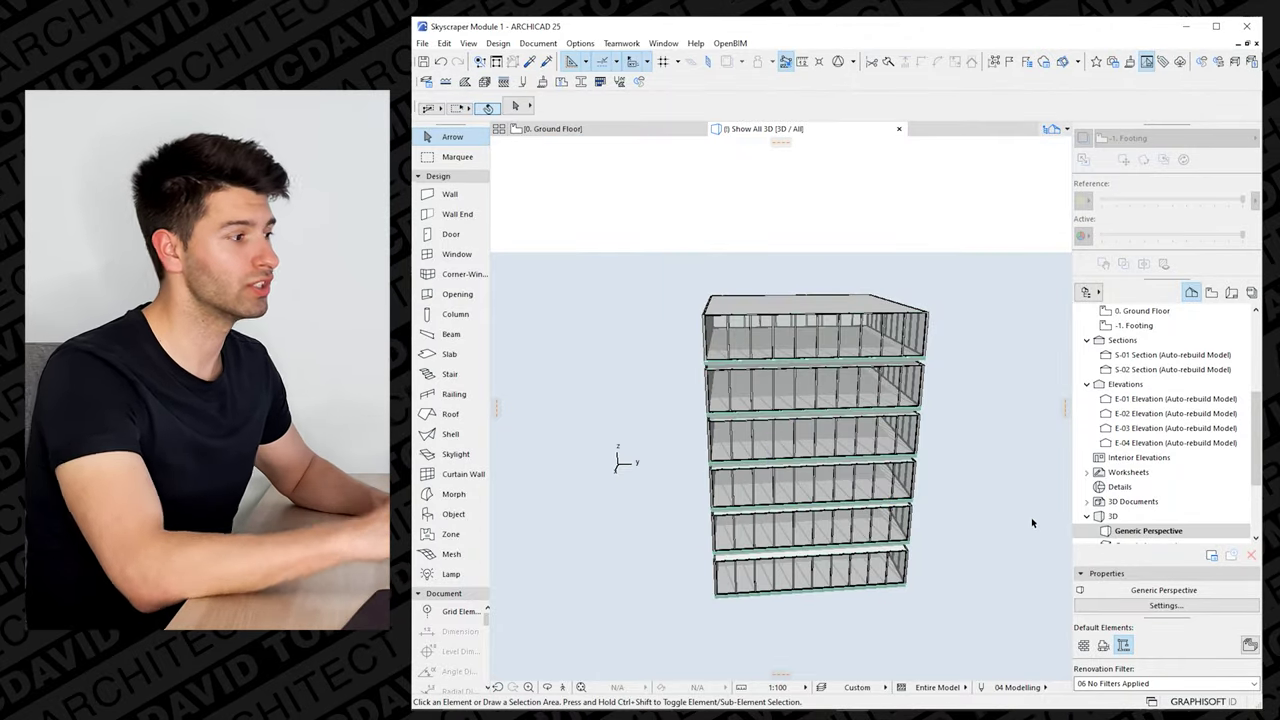
{"action": "middle_click_drag", "start_coordinate": [1032, 524], "coordinate": [848, 531], "text": "shift"}
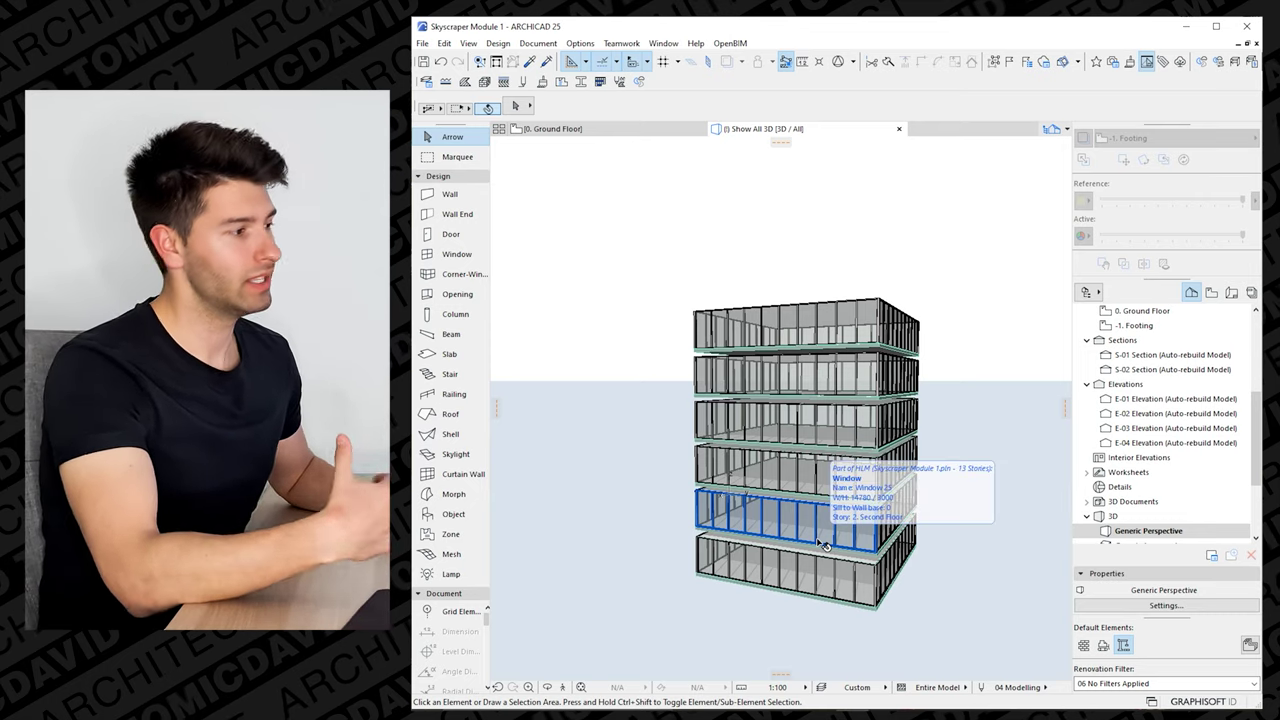
{"action": "middle_click_drag", "start_coordinate": [822, 545], "coordinate": [858, 543], "text": "shift"}
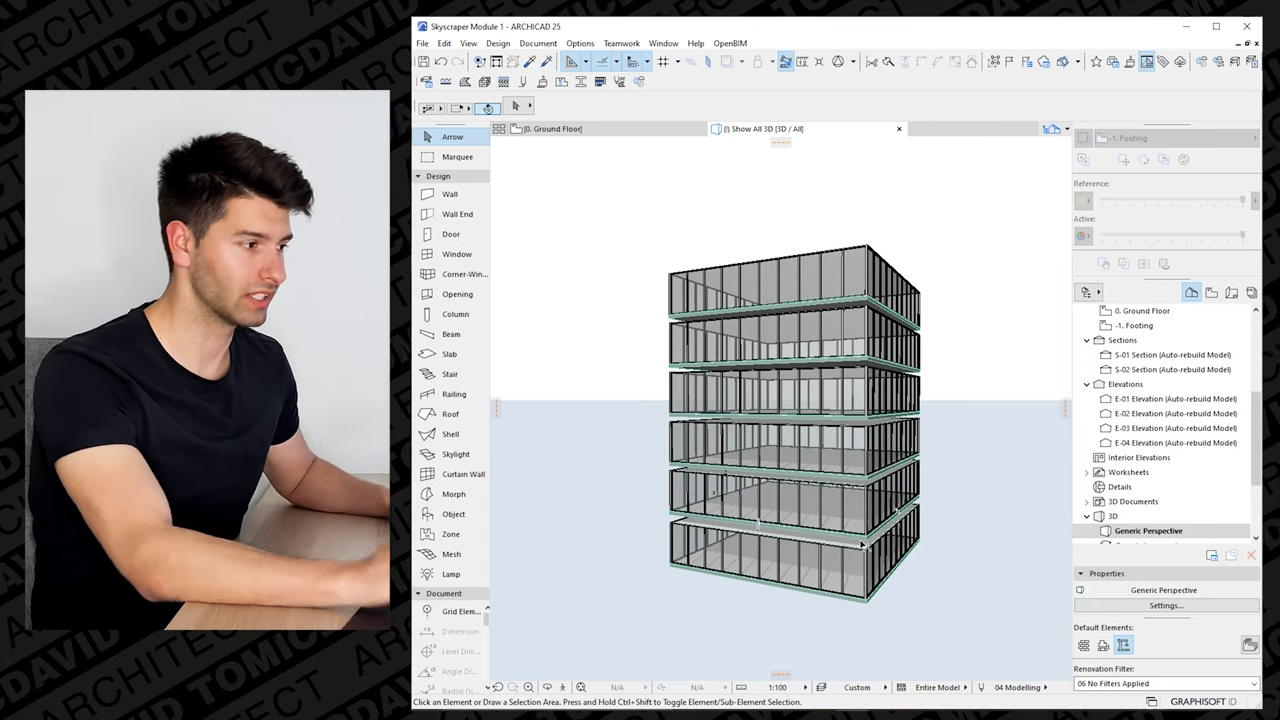
Open the module file Skyscraper Module 1.mod from the Desktop in a new instance of ARCHICAD
{"action": "left_click", "coordinate": [422, 43]}
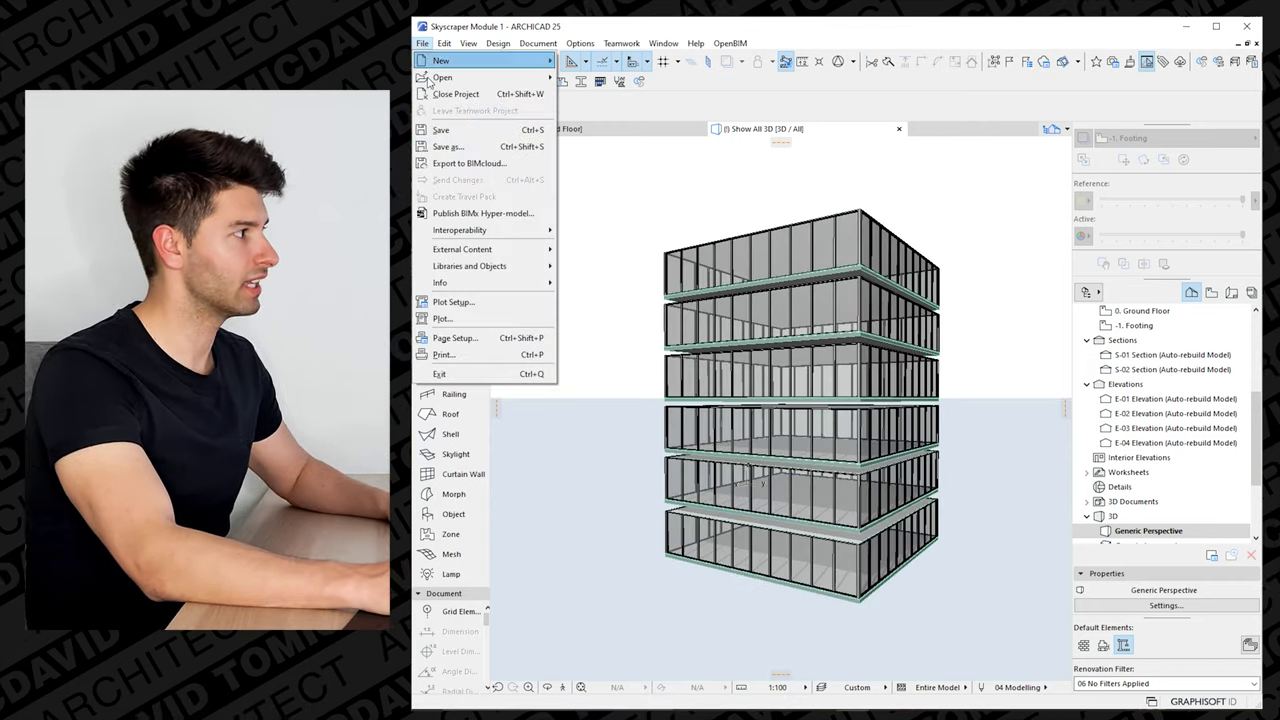
{"action": "mouse_move", "coordinate": [458, 80]}
{"action": "left_click", "coordinate": [585, 78]}
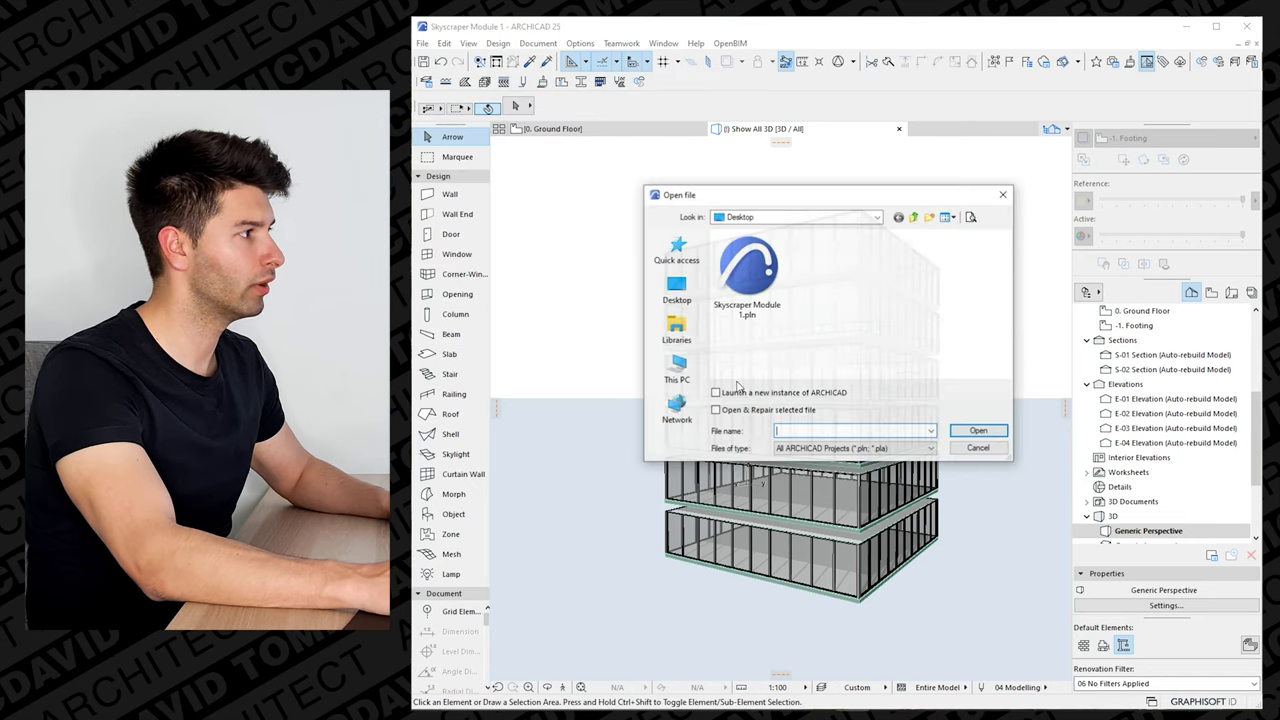
{"action": "left_click", "coordinate": [748, 280]}
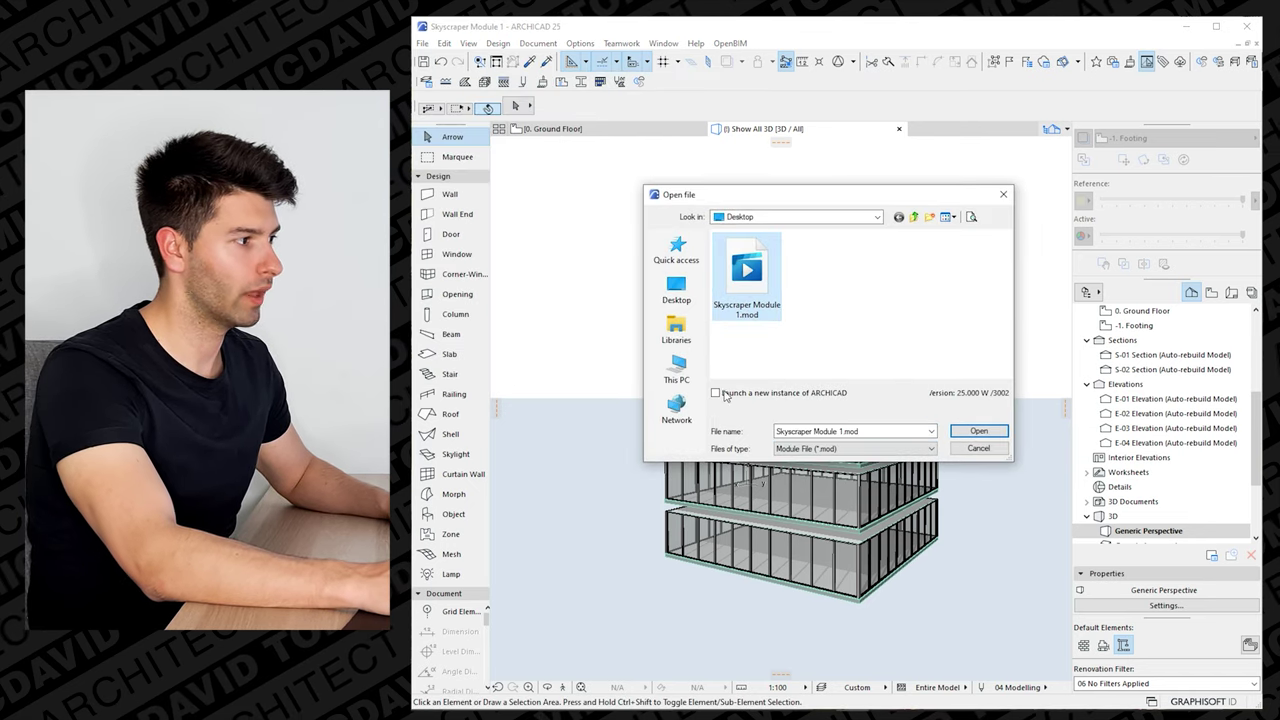
{"action": "left_click", "coordinate": [716, 395]}
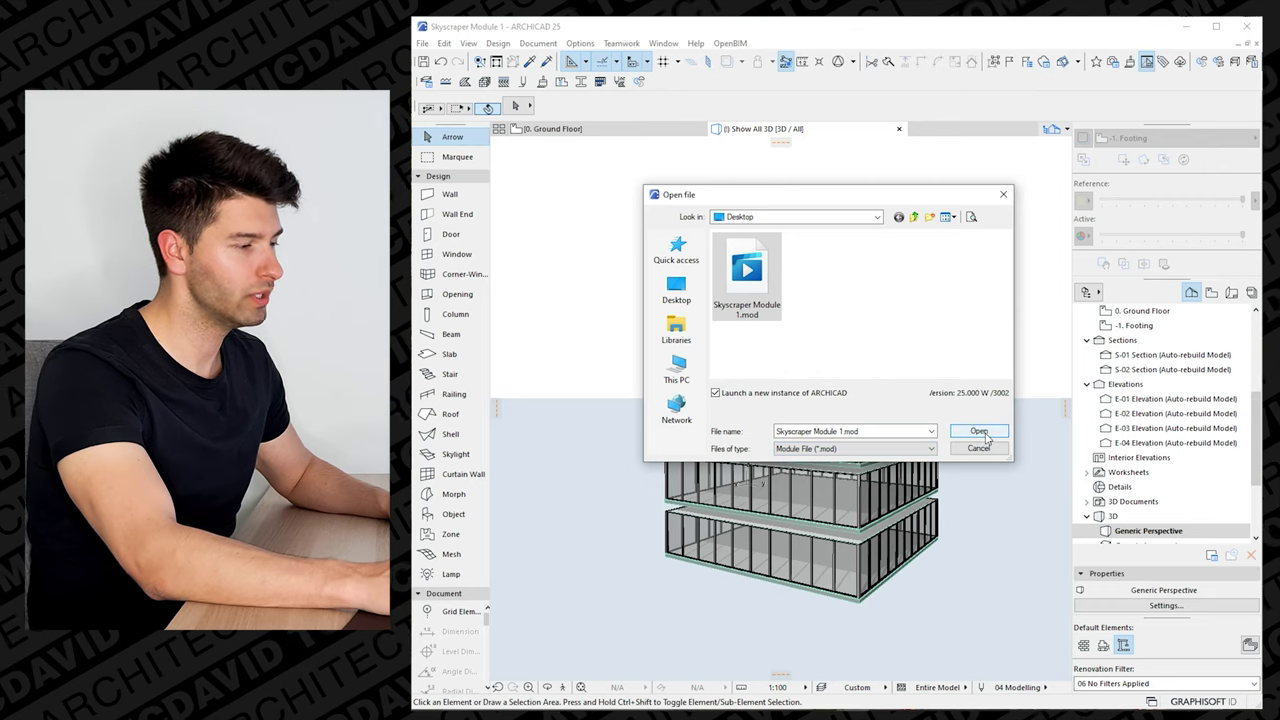
{"action": "left_click", "coordinate": [979, 431]}
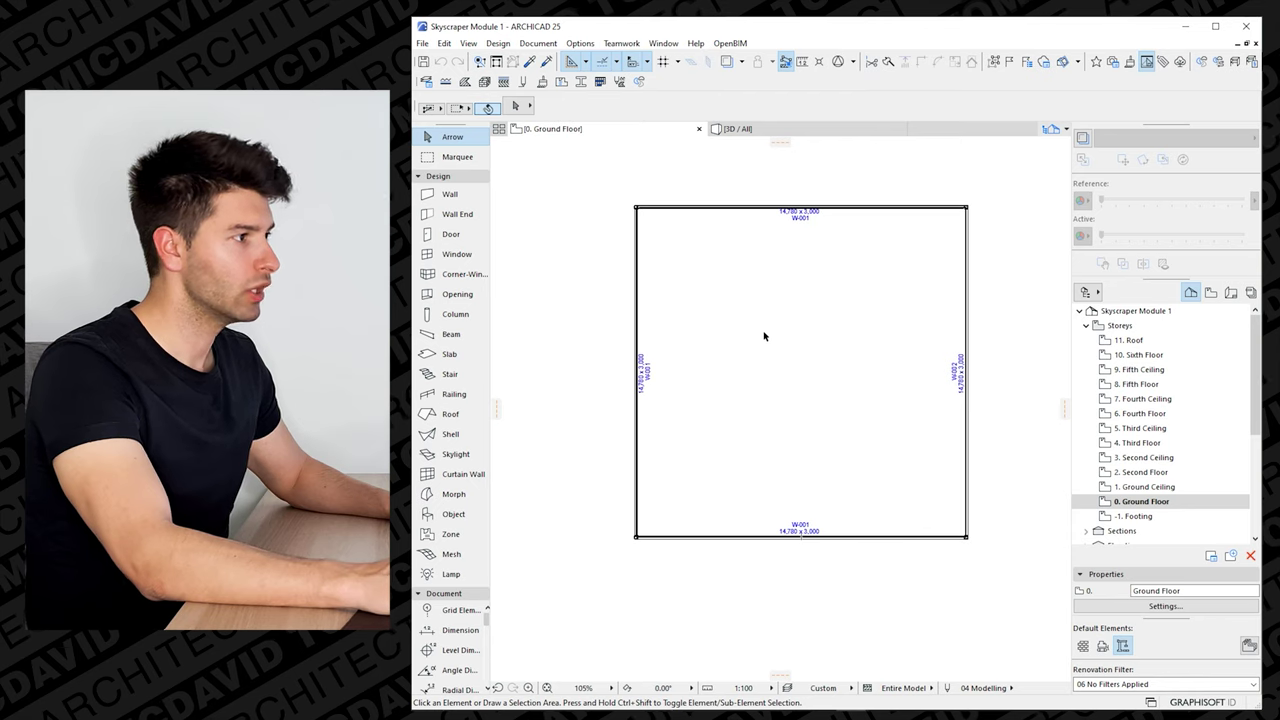
Delete the glazed wall along the lower edge of the square Ground Floor plan
{"action": "scroll", "coordinate": [738, 380], "scroll_direction": "up", "scroll_amount": 2}
{"action": "scroll", "coordinate": [737, 470], "scroll_direction": "down", "scroll_amount": 2}
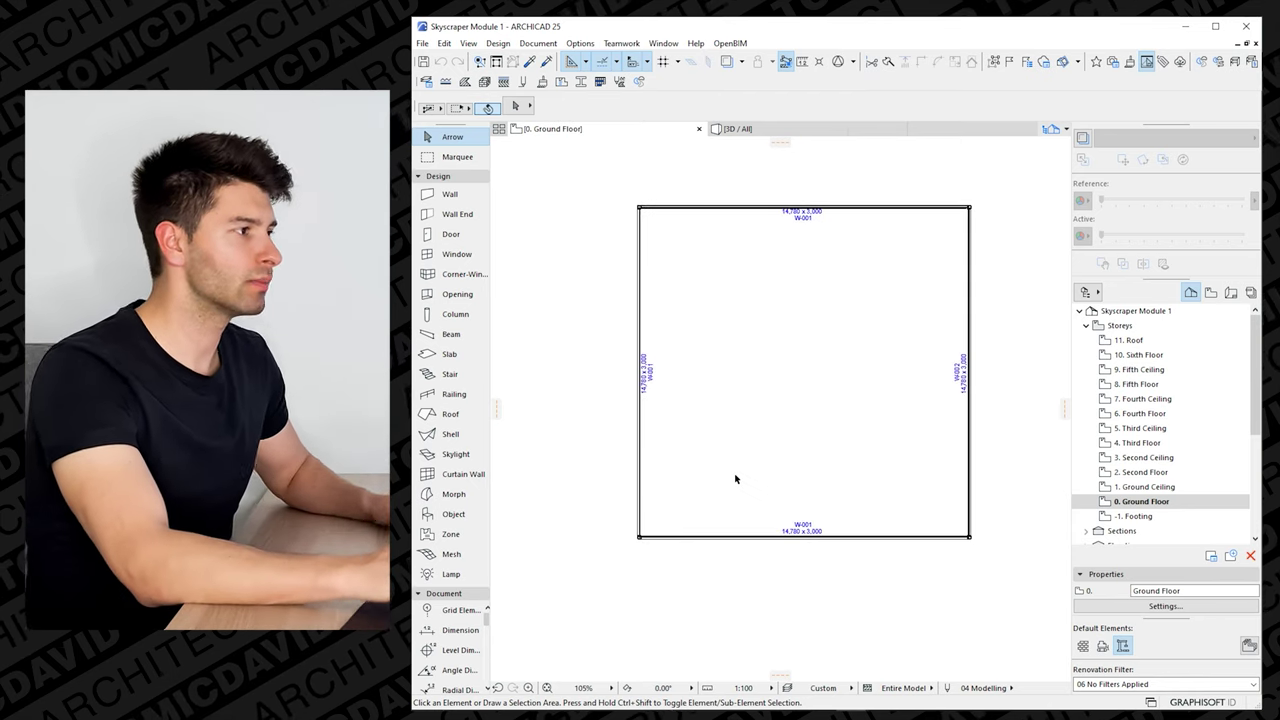
{"action": "scroll", "coordinate": [794, 548], "scroll_direction": "up", "scroll_amount": 2}
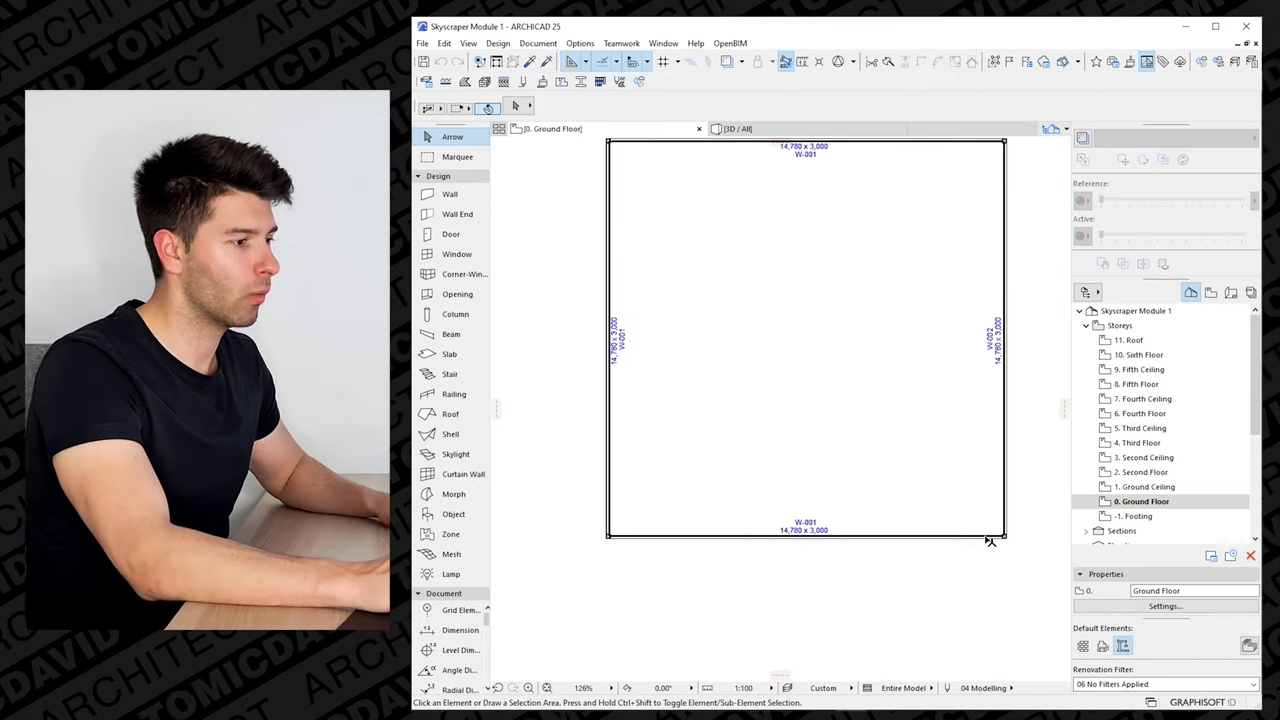
{"action": "scroll", "coordinate": [989, 540], "scroll_direction": "up", "scroll_amount": 4}
{"action": "key", "text": "ctrl+a"}
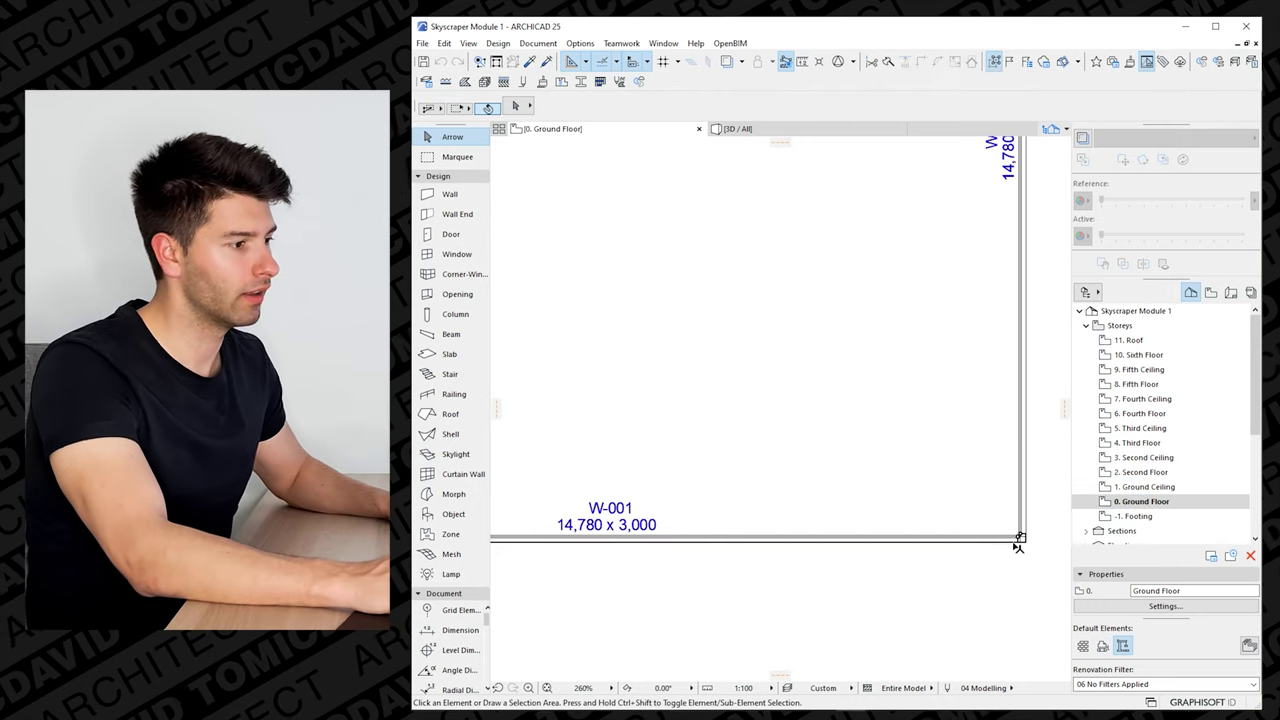
{"action": "key", "text": "Escape"}
{"action": "scroll", "coordinate": [870, 530], "scroll_direction": "down", "scroll_amount": 5}
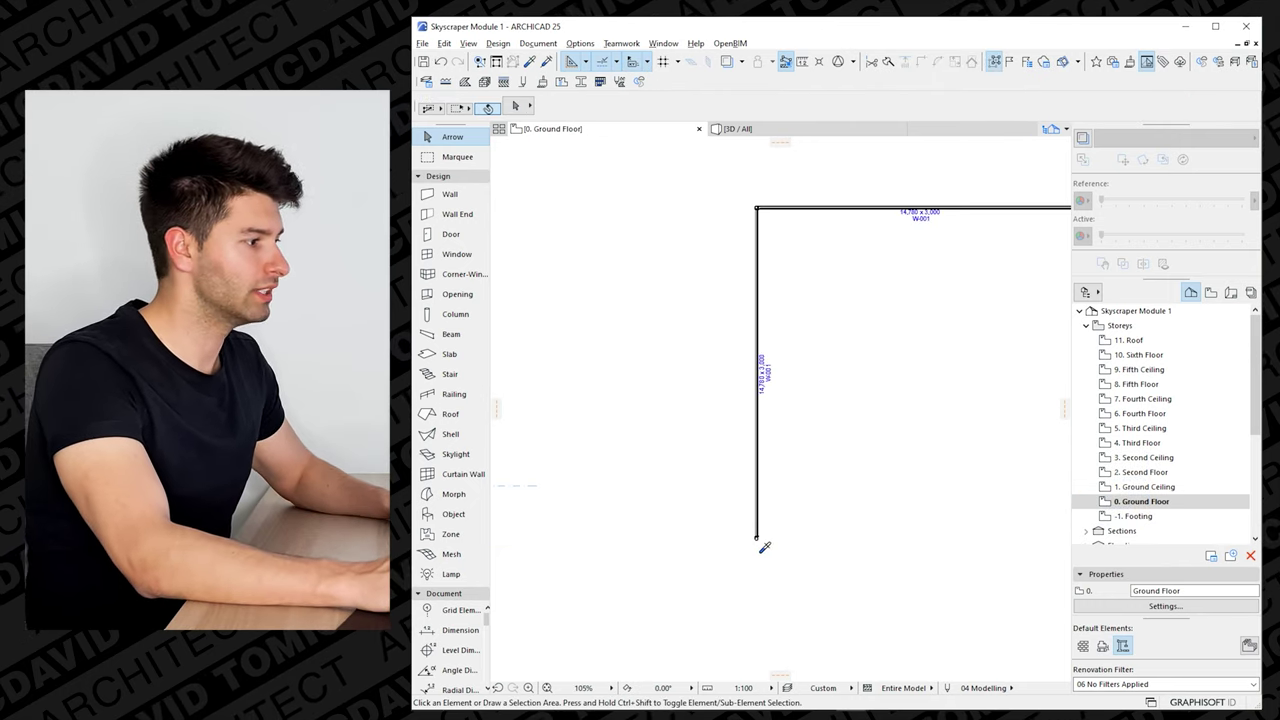
Draw chained external walls closing the plan's lower edge, with a rectangular notch about 2.6 m deep and a larger triangular recess
{"action": "key", "text": "w"}
{"action": "left_click", "coordinate": [758, 539]}
{"action": "middle_click_drag", "start_coordinate": [780, 534], "coordinate": [634, 514]}
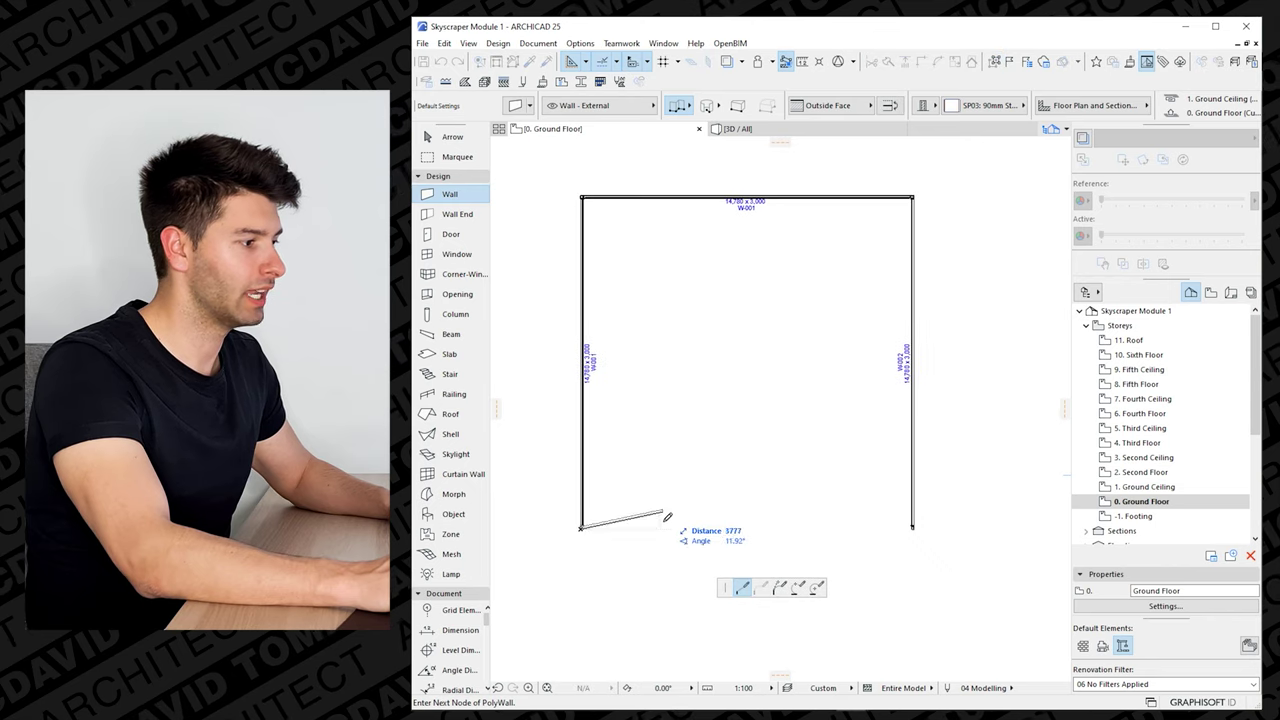
{"action": "left_click", "coordinate": [683, 527]}
{"action": "left_click", "coordinate": [684, 471]}
{"action": "left_click", "coordinate": [750, 471]}
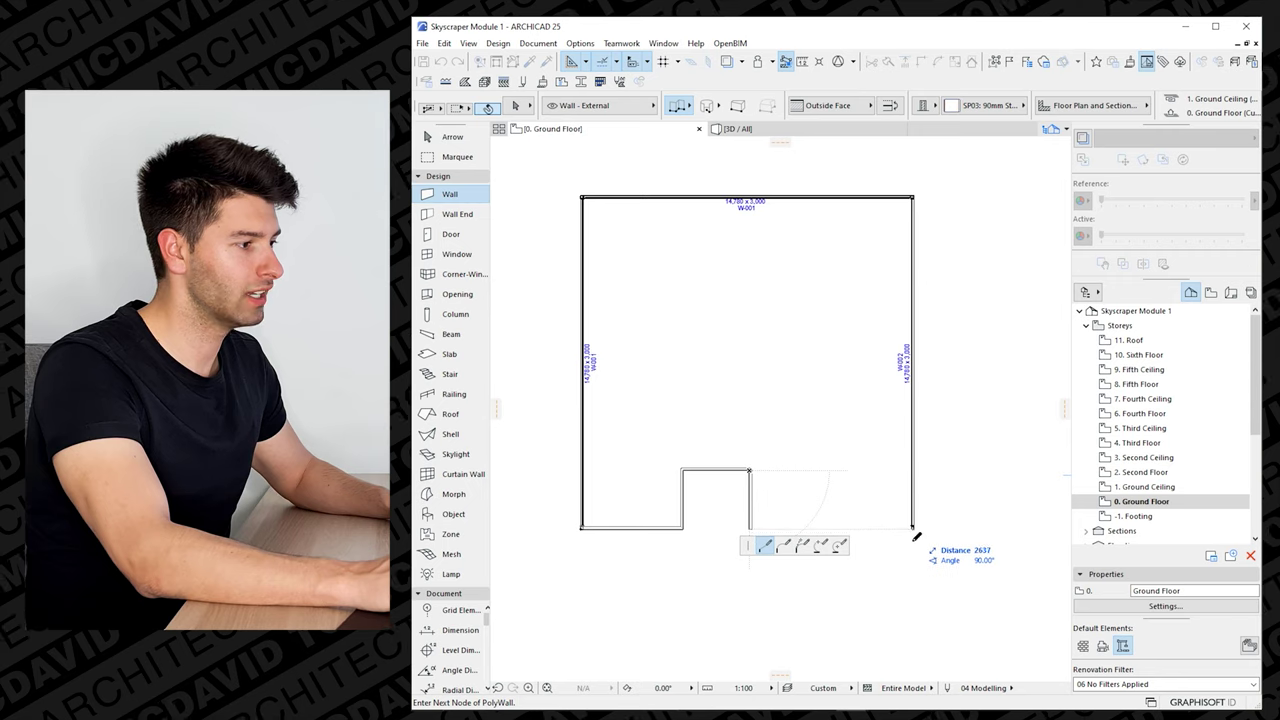
{"action": "left_click", "coordinate": [749, 528]}
{"action": "left_click", "coordinate": [843, 368]}
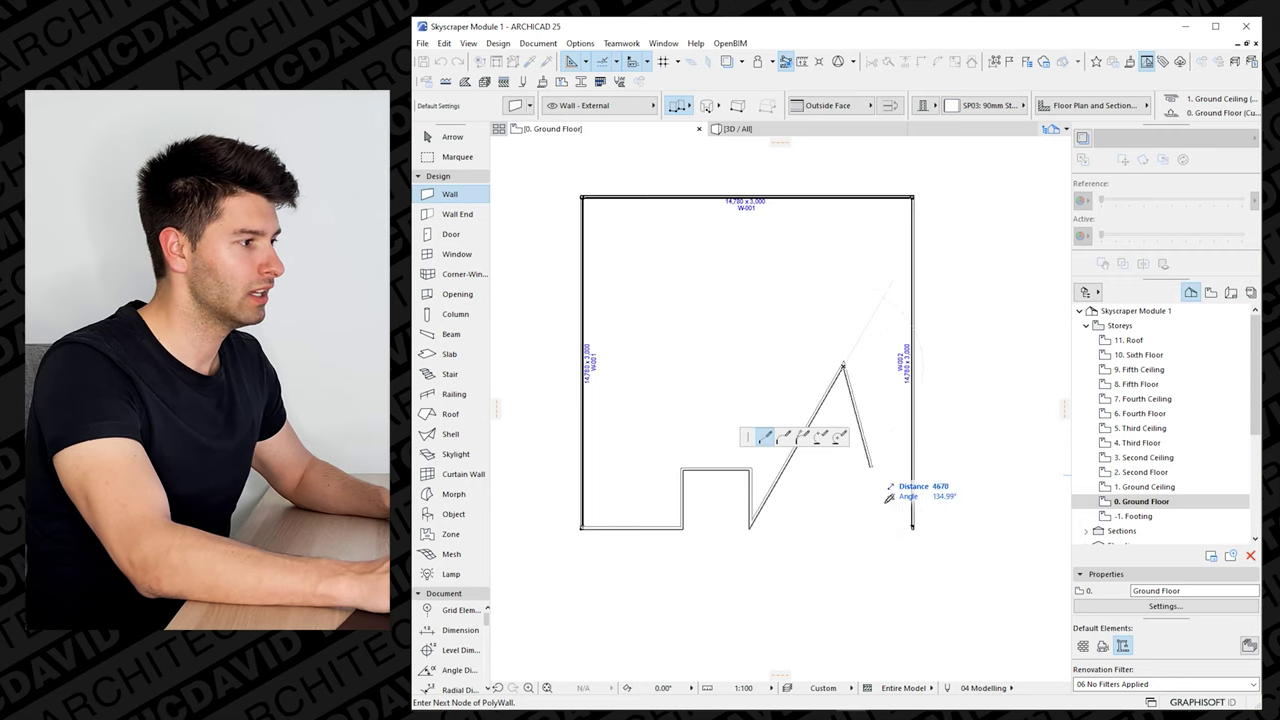
{"action": "double_click", "coordinate": [912, 529]}
{"action": "key", "text": "Escape"}
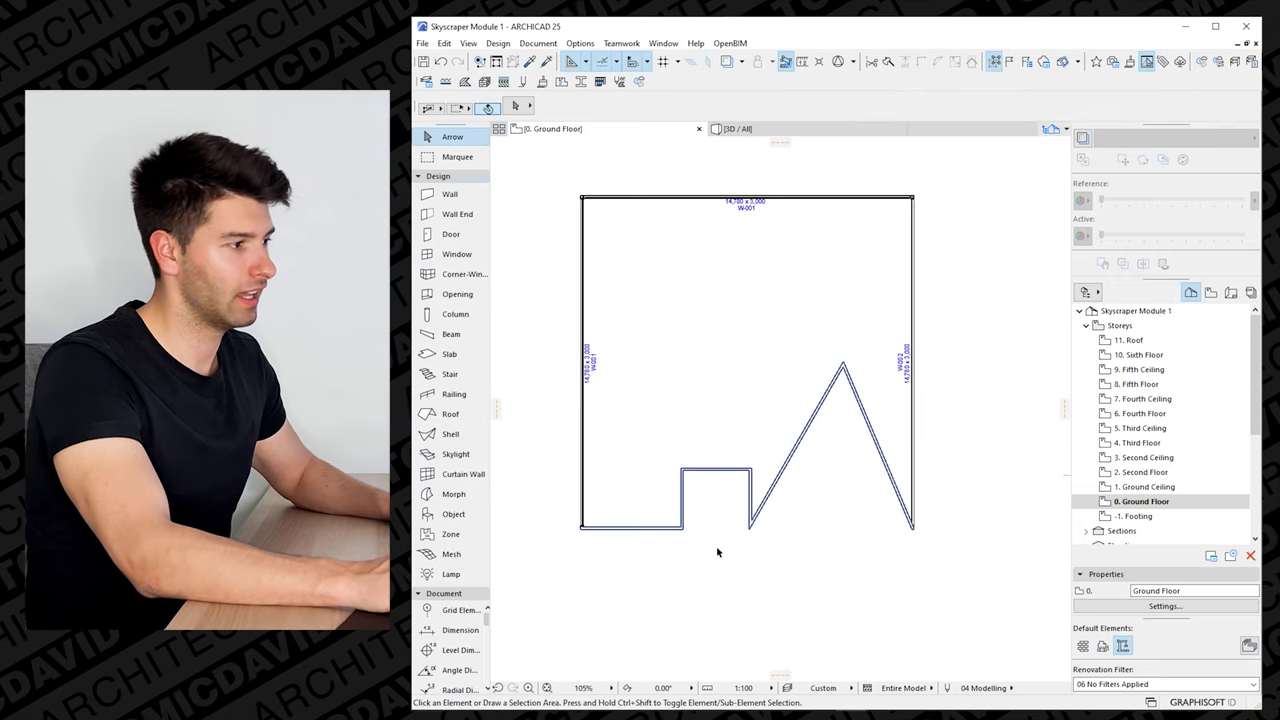
Check the new walls in 3D and delete the glazed wall along the Ground Floor plan's upper edge
{"action": "left_click", "coordinate": [728, 63]}
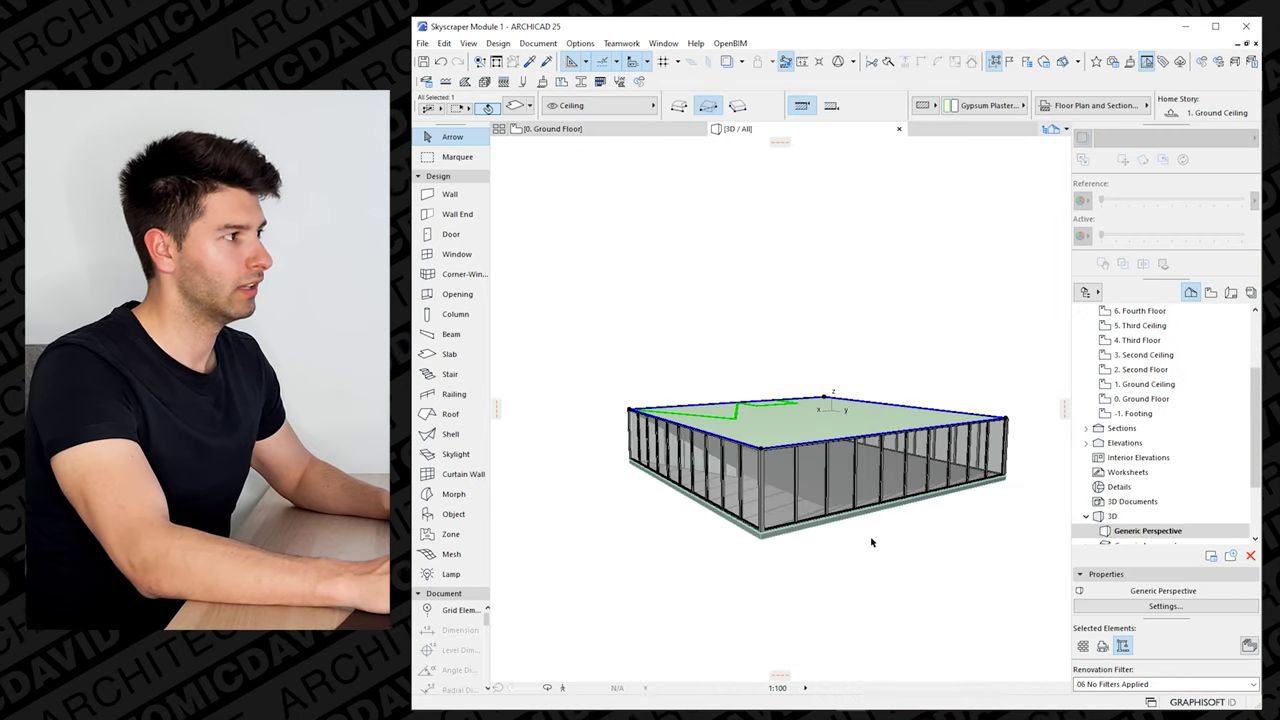
{"action": "middle_click_drag", "start_coordinate": [711, 493], "coordinate": [649, 214], "text": "shift"}
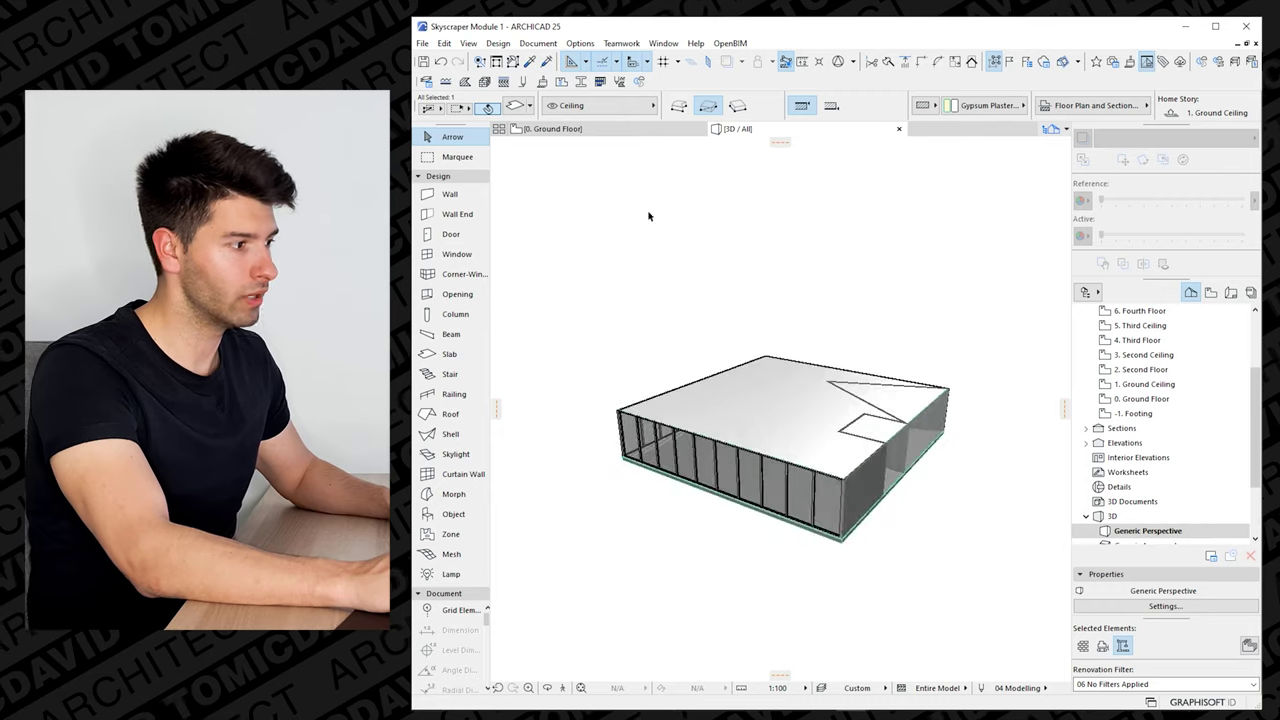
{"action": "key", "text": "F2"}
{"action": "left_click", "coordinate": [770, 198]}
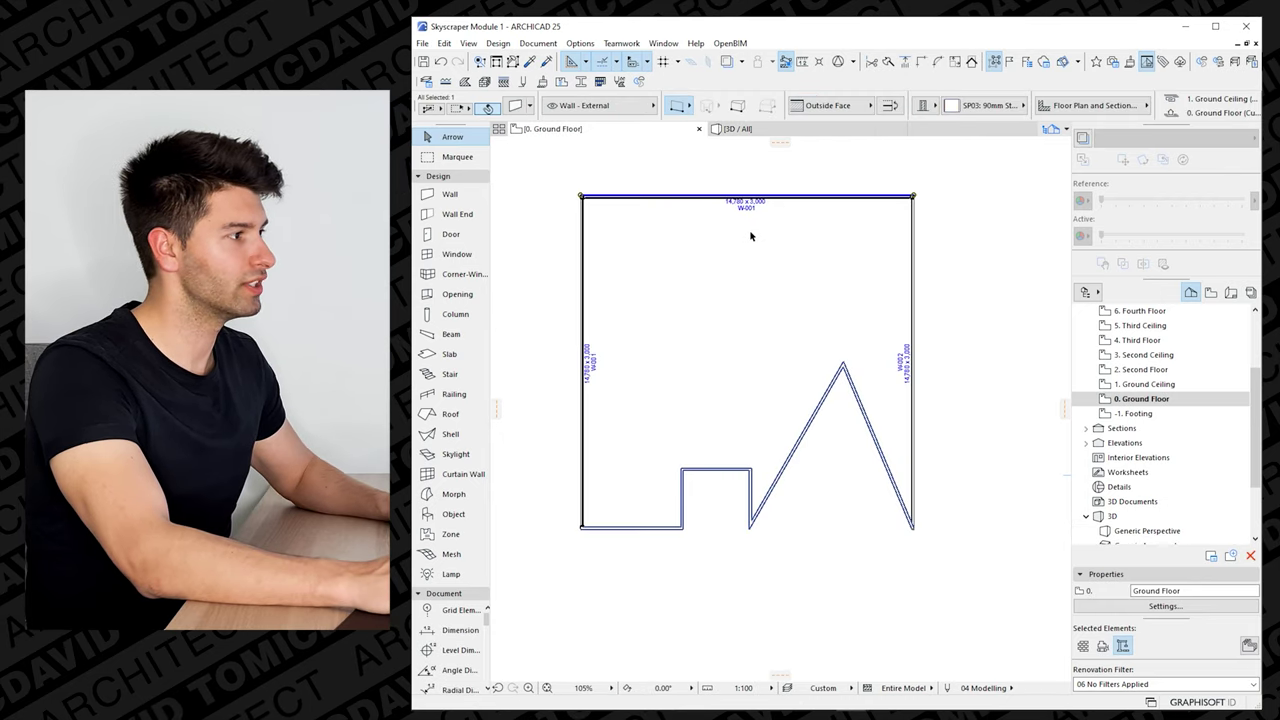
{"action": "key", "text": "Delete"}
Draw chained external walls closing the plan's upper edge, with a deep rectangular recess, a step of about 2.8 m and a diagonal end
{"action": "key", "text": "w"}
{"action": "left_click", "coordinate": [581, 196]}
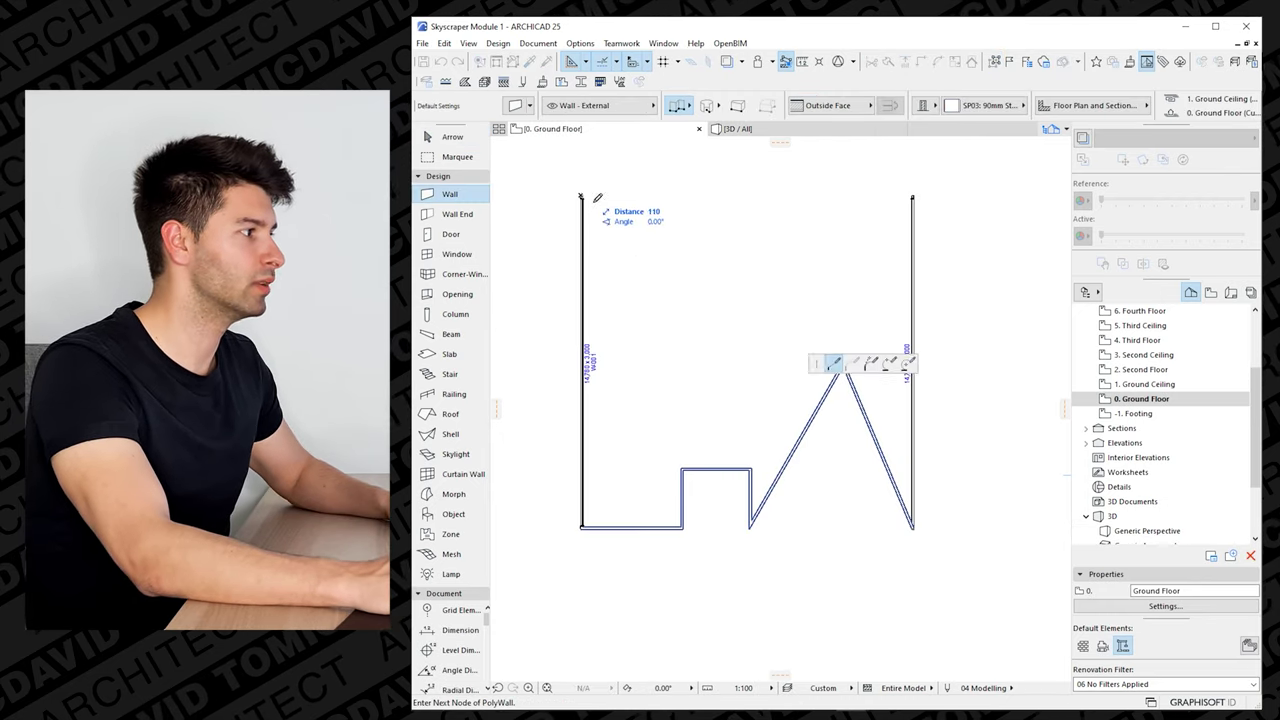
{"action": "left_click", "coordinate": [620, 196]}
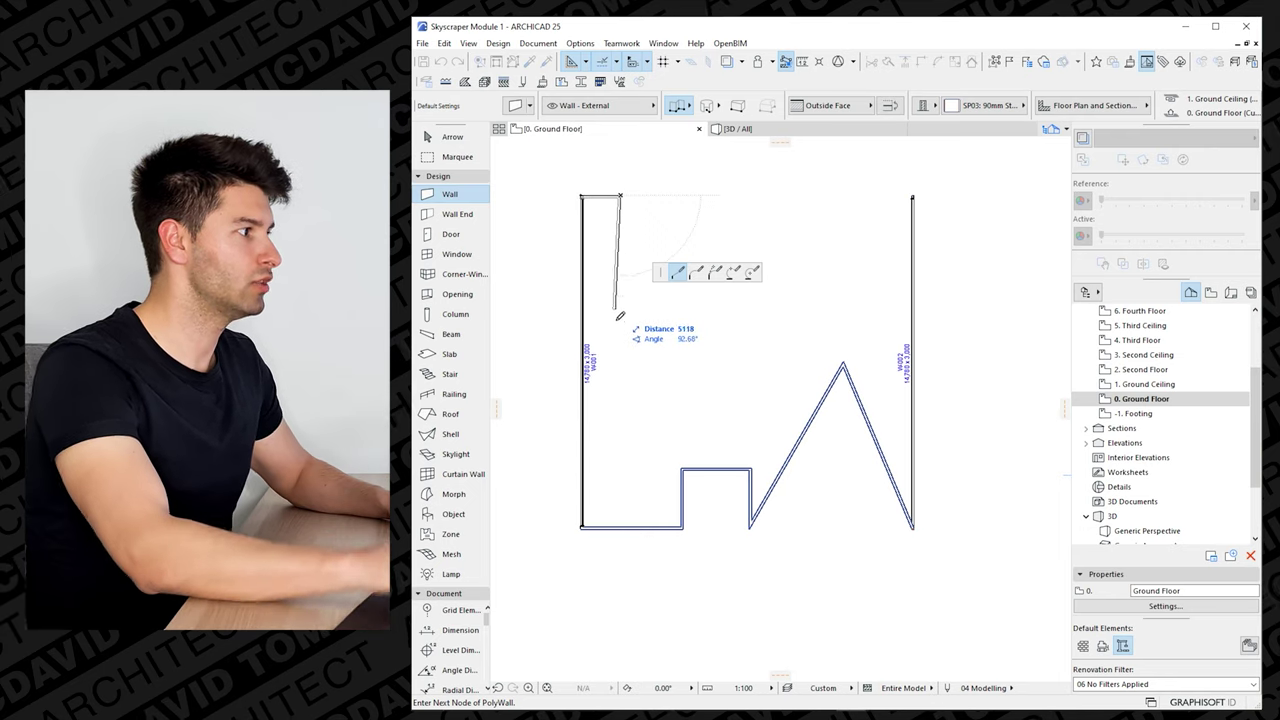
{"action": "left_click", "coordinate": [620, 316]}
{"action": "left_click", "coordinate": [718, 316]}
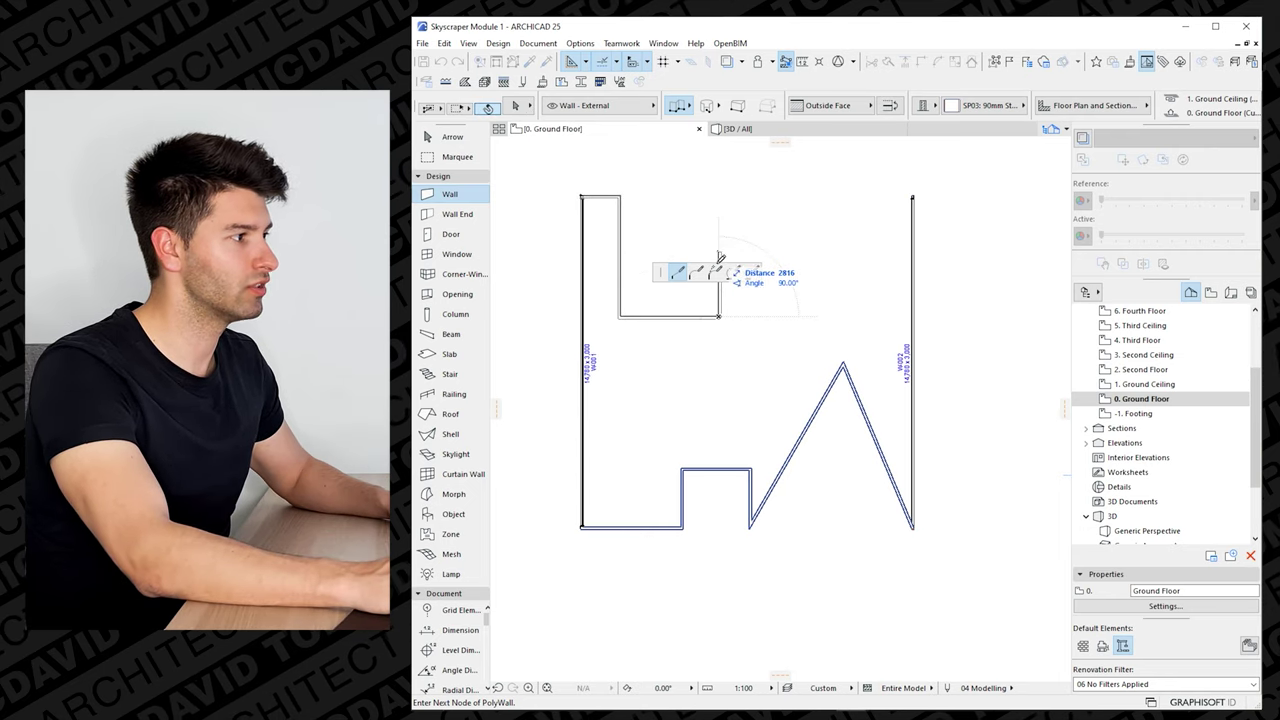
{"action": "left_click", "coordinate": [783, 256]}
{"action": "double_click", "coordinate": [912, 197]}
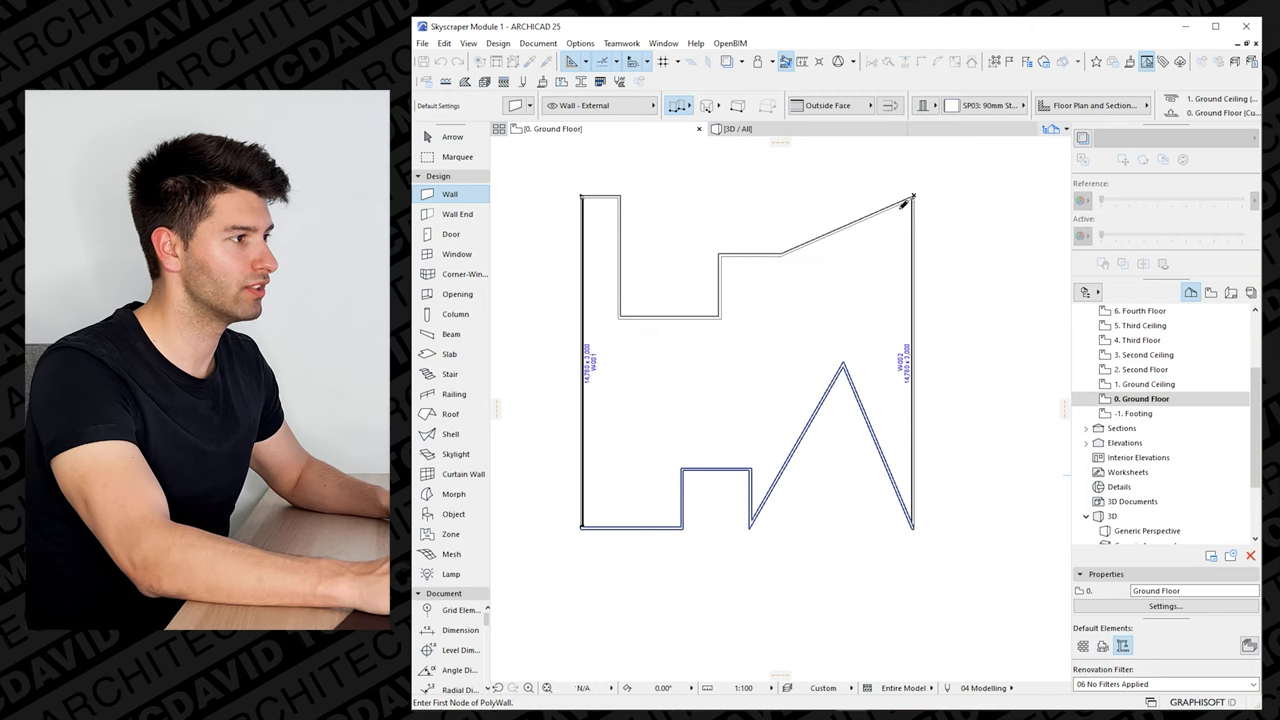
View the new walls in 3D, and on the Ground Ceiling plan show the Ground Floor as the trace reference
{"action": "left_click", "coordinate": [735, 129]}
{"action": "middle_click_drag", "start_coordinate": [800, 300], "coordinate": [845, 467], "text": "shift"}
{"action": "key", "text": "F2"}
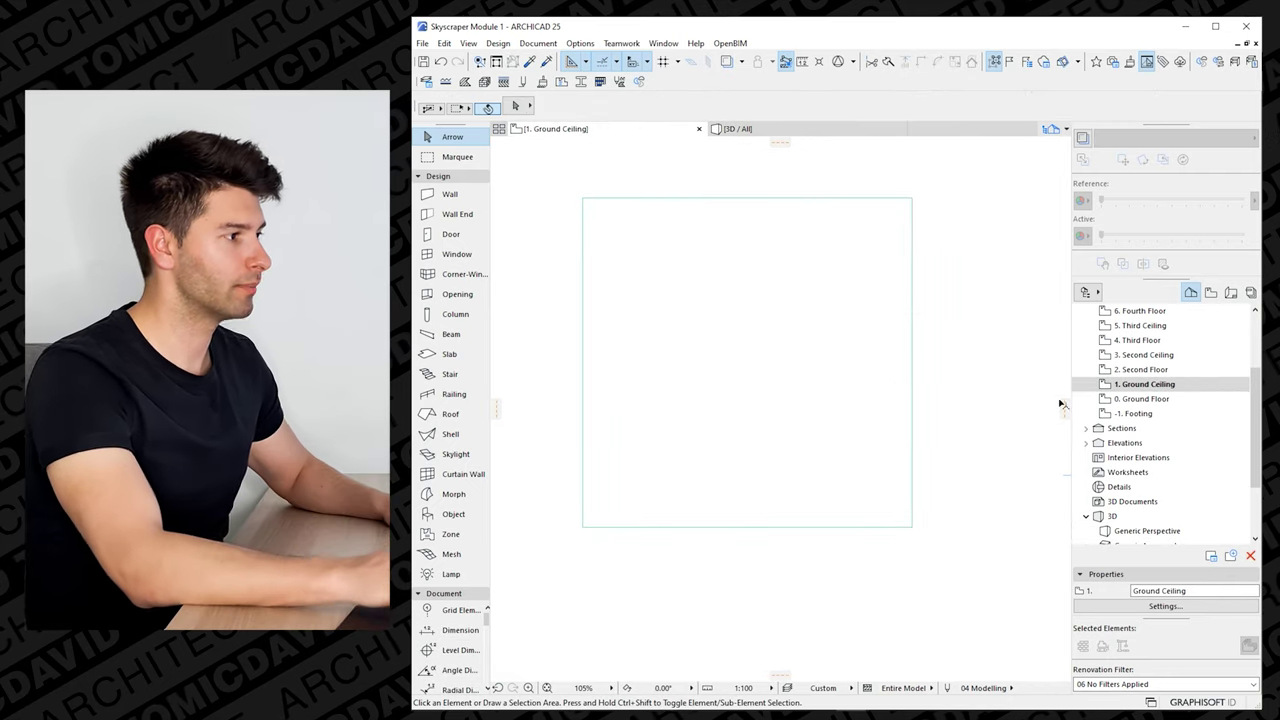
{"action": "right_click", "coordinate": [1142, 398]}
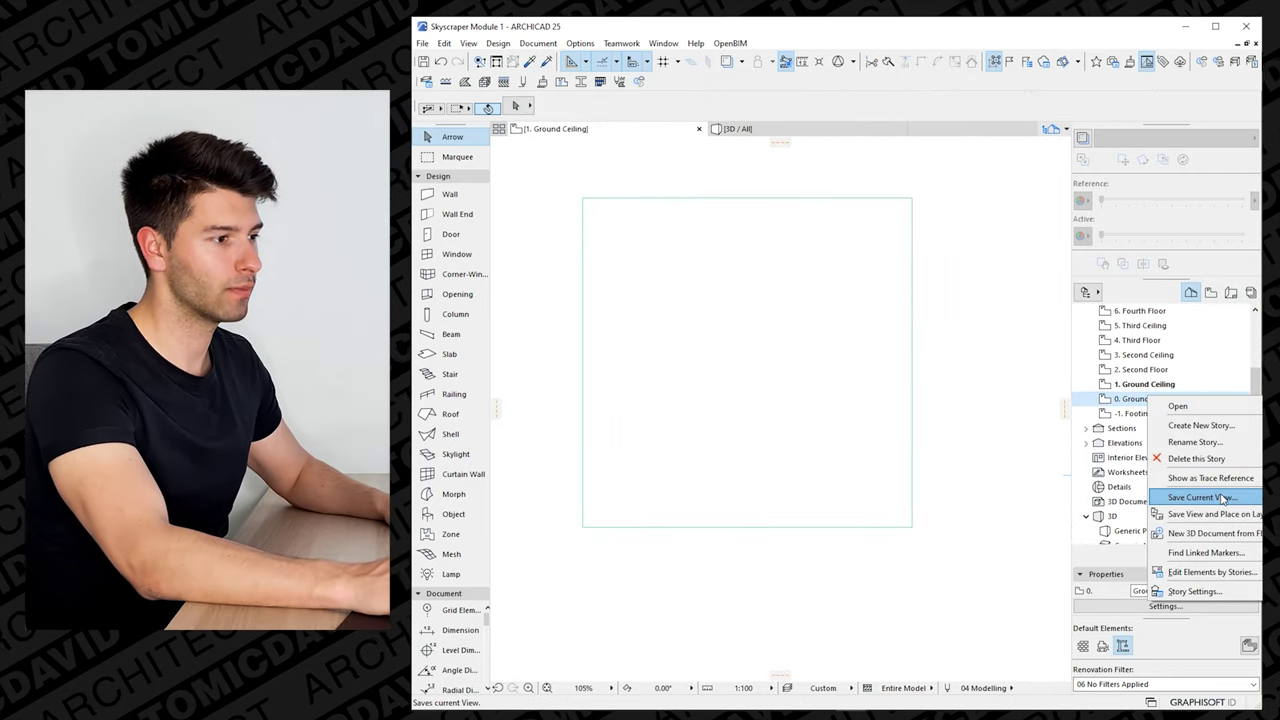
{"action": "left_click", "coordinate": [1205, 478]}
Cut the ceiling slab back to the traced walls at the upper recess, the triangular recess and the rectangular notch
{"action": "left_click", "coordinate": [915, 207]}
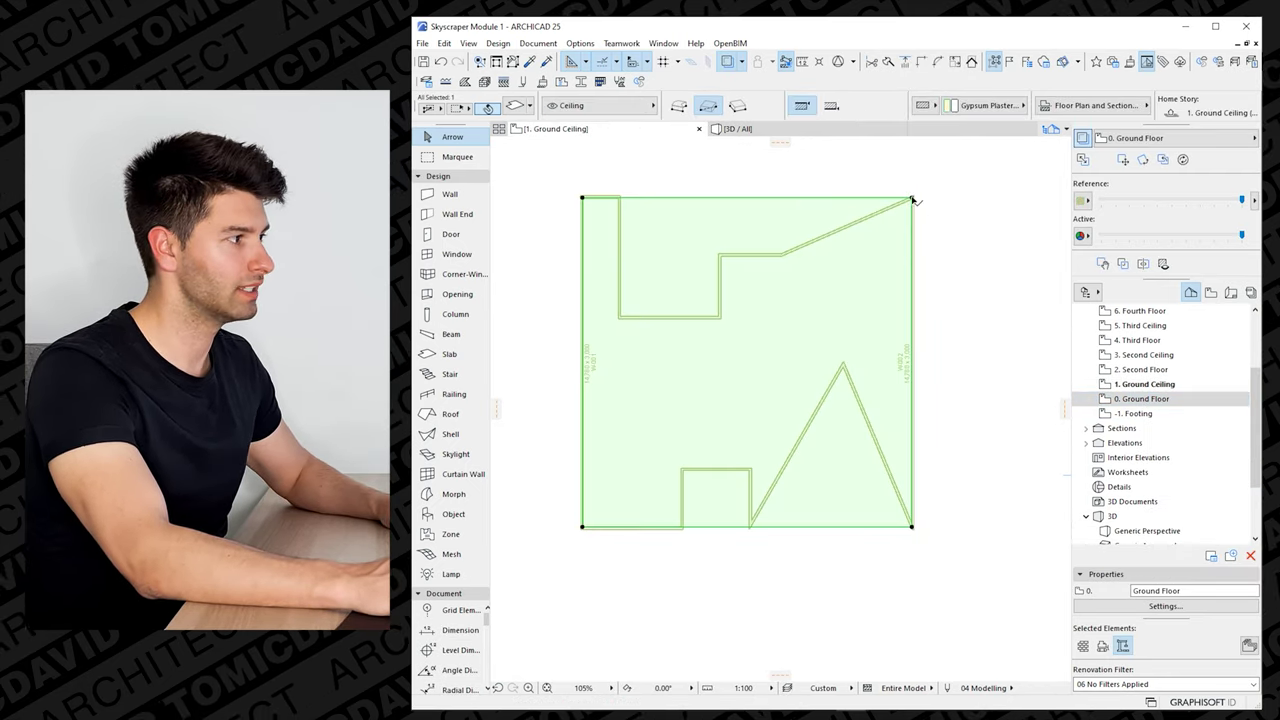
{"action": "left_click", "coordinate": [912, 201]}
{"action": "left_click", "coordinate": [791, 214]}
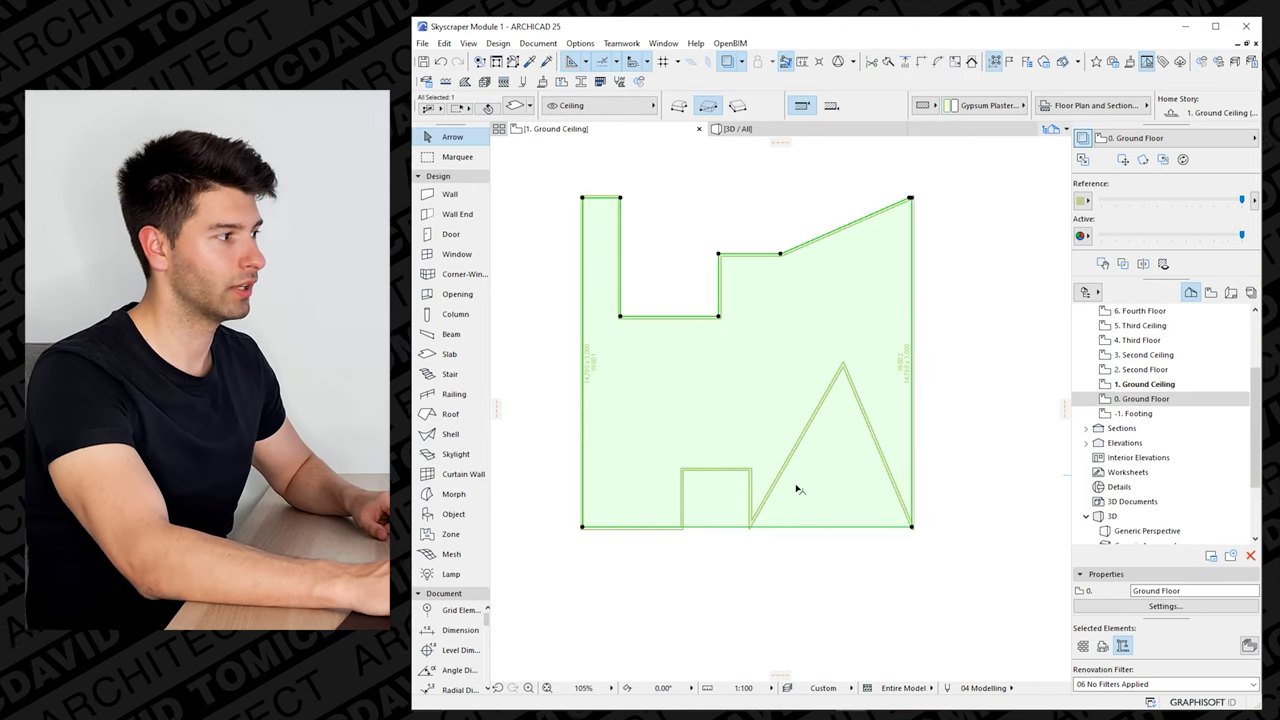
{"action": "left_click", "coordinate": [912, 527]}
{"action": "left_click", "coordinate": [863, 491]}
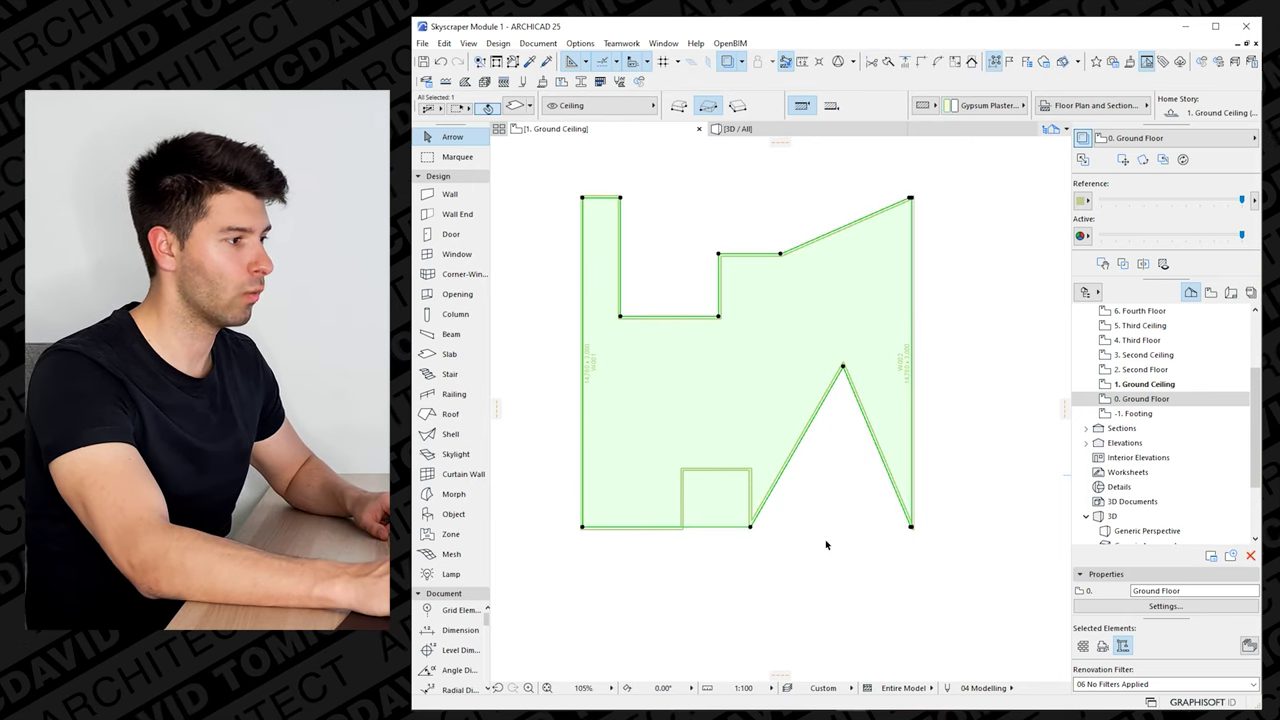
{"action": "left_click", "coordinate": [752, 527]}
{"action": "left_click", "coordinate": [726, 514]}
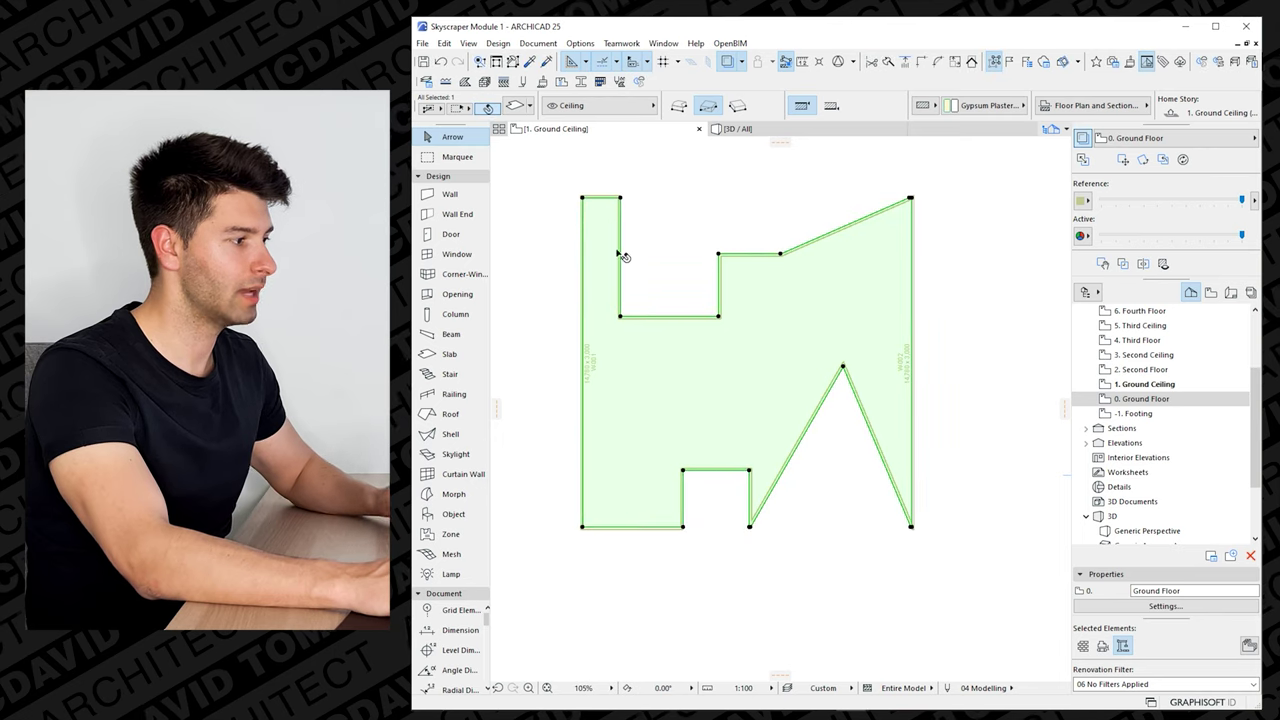
On the Footing plan, cut the slab back to the traced walls at the upper recess, the triangular recess and the rectangular notch
{"action": "left_click", "coordinate": [823, 402]}
{"action": "key", "text": "ctrl+Down"}
{"action": "key", "text": "ctrl+Down"}
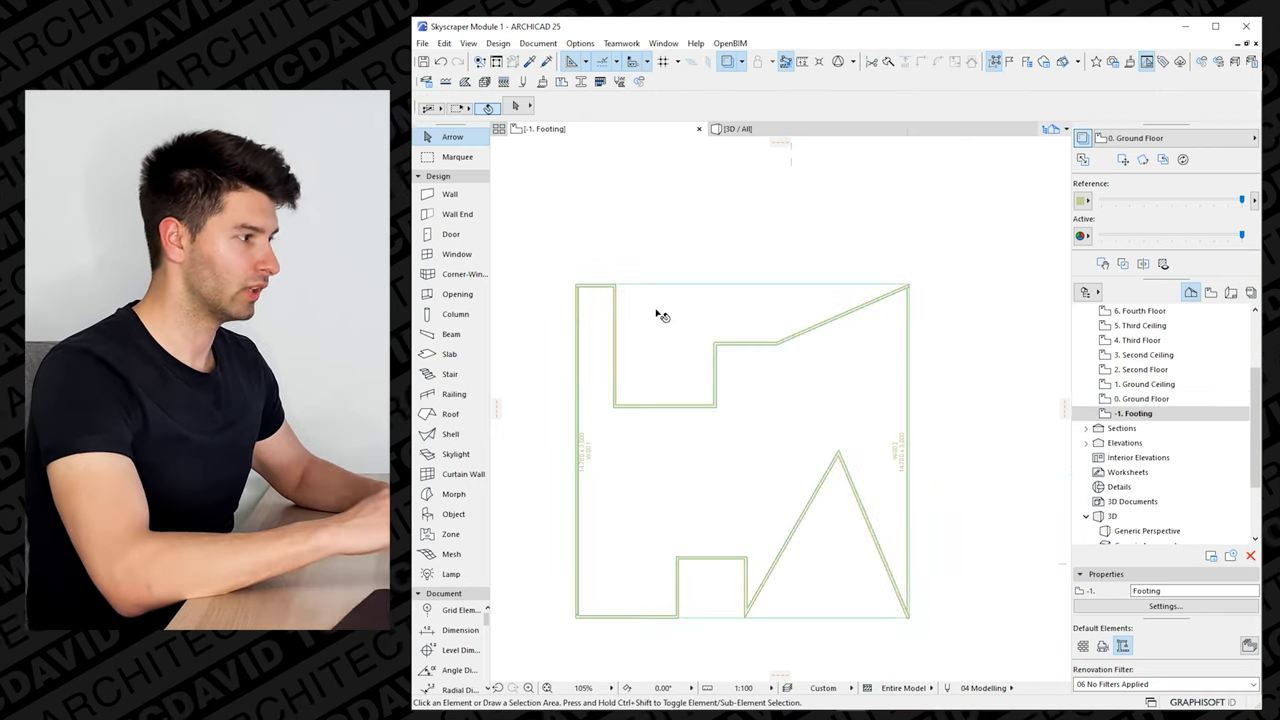
{"action": "left_click", "coordinate": [660, 316]}
{"action": "left_click", "coordinate": [909, 285]}
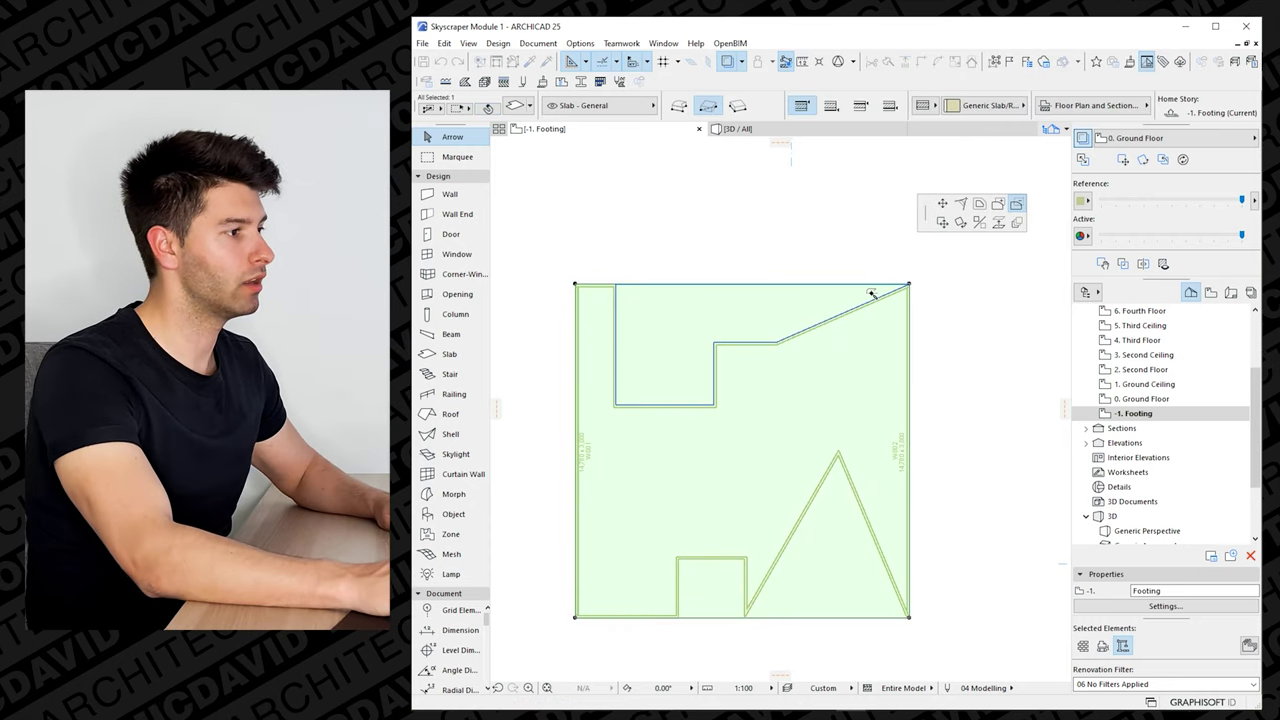
{"action": "left_click", "coordinate": [873, 293]}
{"action": "left_click", "coordinate": [909, 617]}
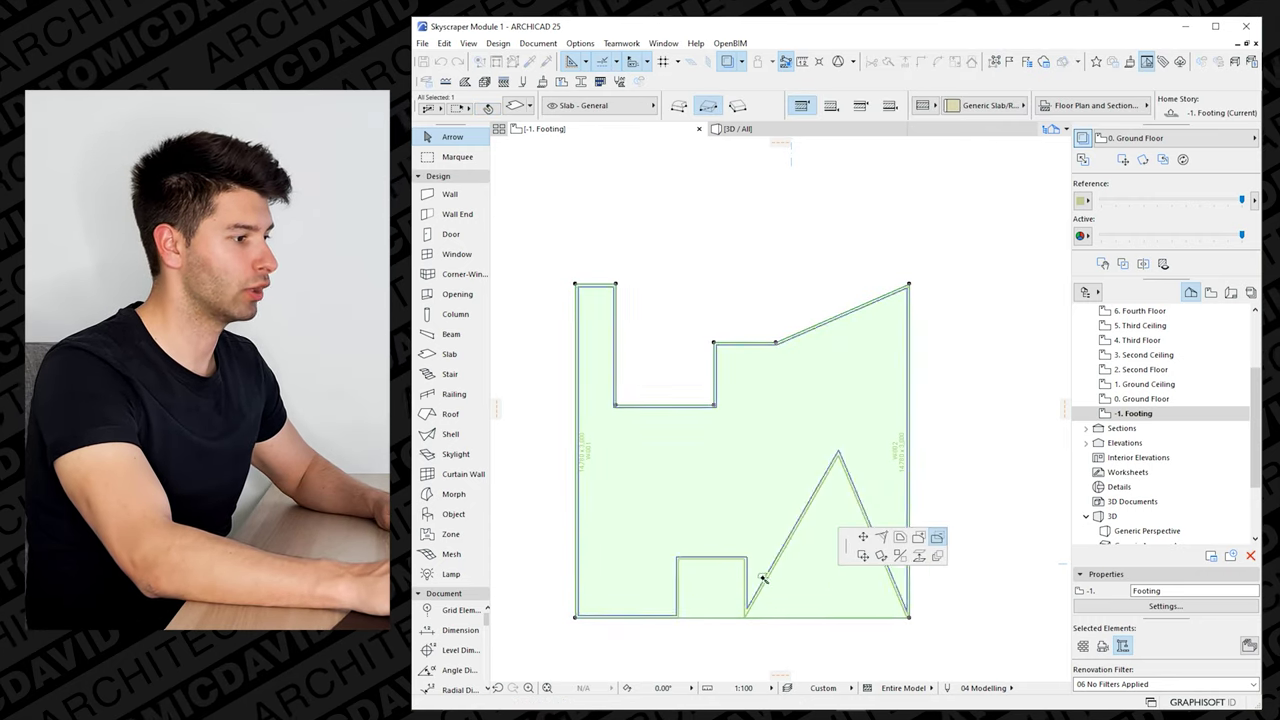
{"action": "left_click", "coordinate": [823, 586]}
{"action": "left_click", "coordinate": [743, 618]}
{"action": "left_click", "coordinate": [727, 606]}
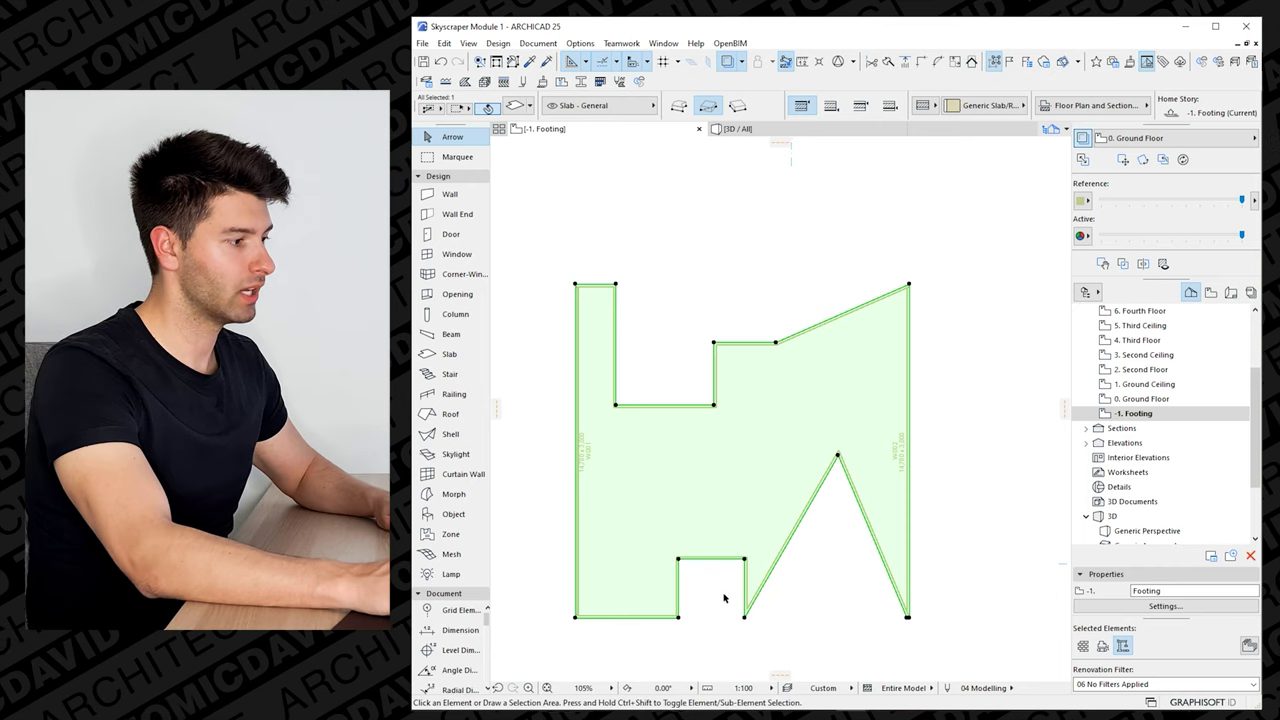
Inspect the reshaped storey module's walls, glazing and slabs in 3D from several sides
{"action": "left_click", "coordinate": [736, 129]}
{"action": "left_click", "coordinate": [1031, 391]}
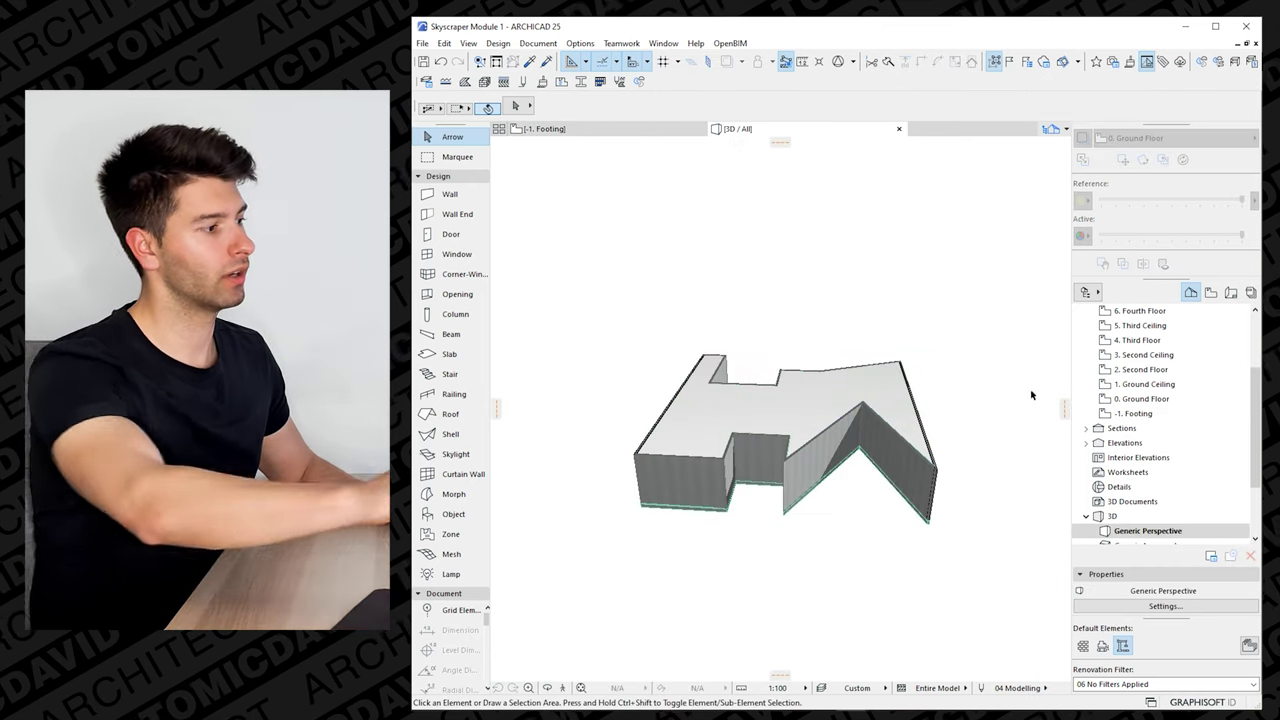
{"action": "middle_click_drag", "start_coordinate": [1031, 391], "coordinate": [860, 477], "text": "shift"}
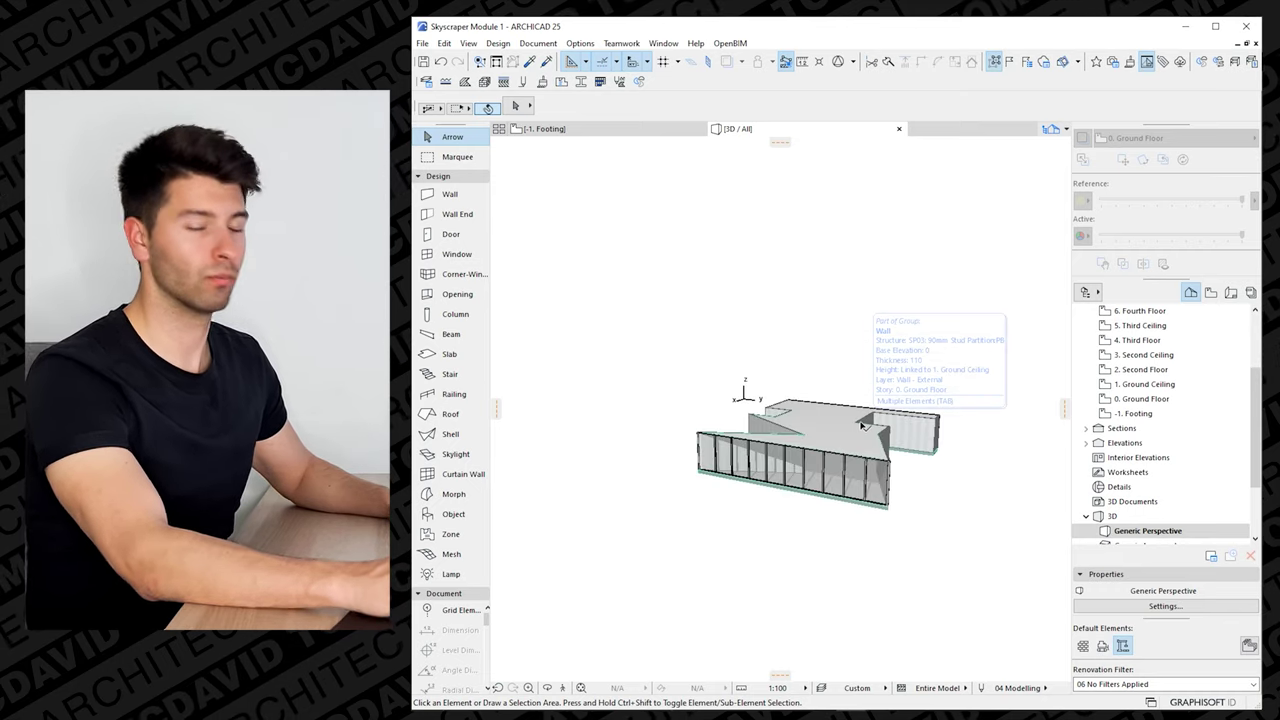
{"action": "middle_click_drag", "start_coordinate": [860, 426], "coordinate": [689, 461], "text": "shift"}
{"action": "middle_click_drag", "start_coordinate": [806, 479], "coordinate": [821, 531], "text": "shift"}
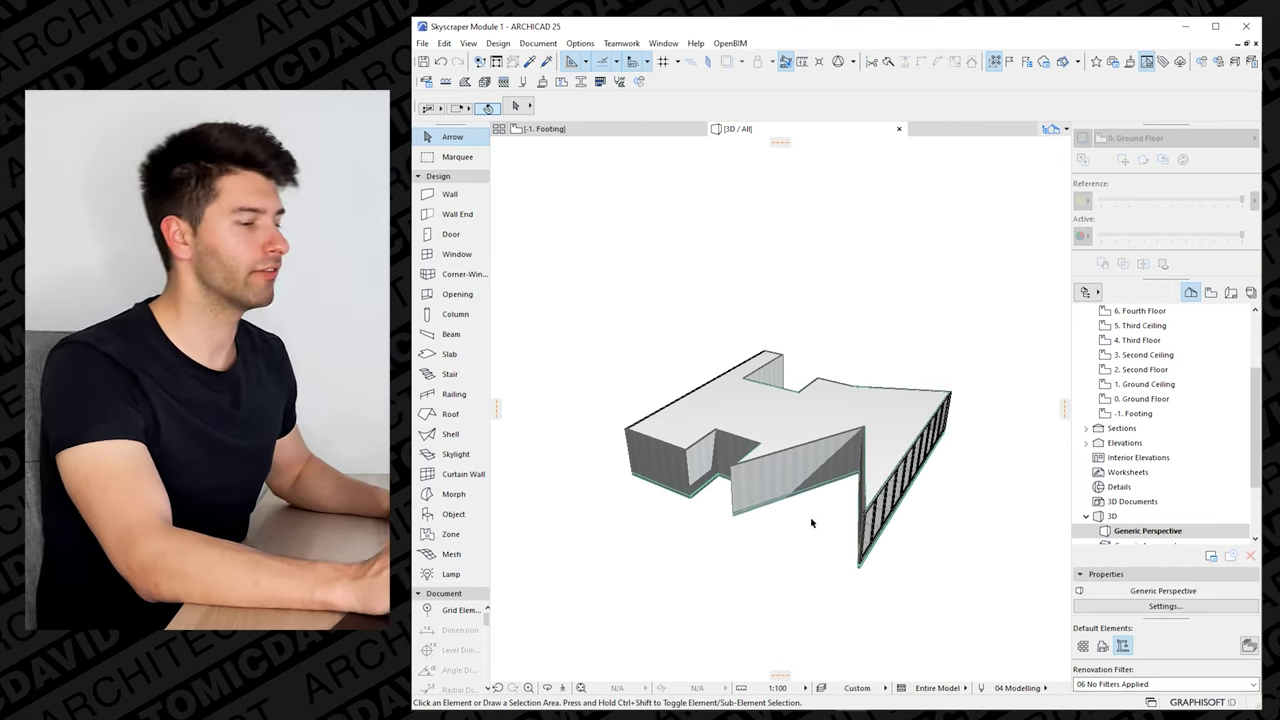
{"action": "left_click", "coordinate": [646, 132]}
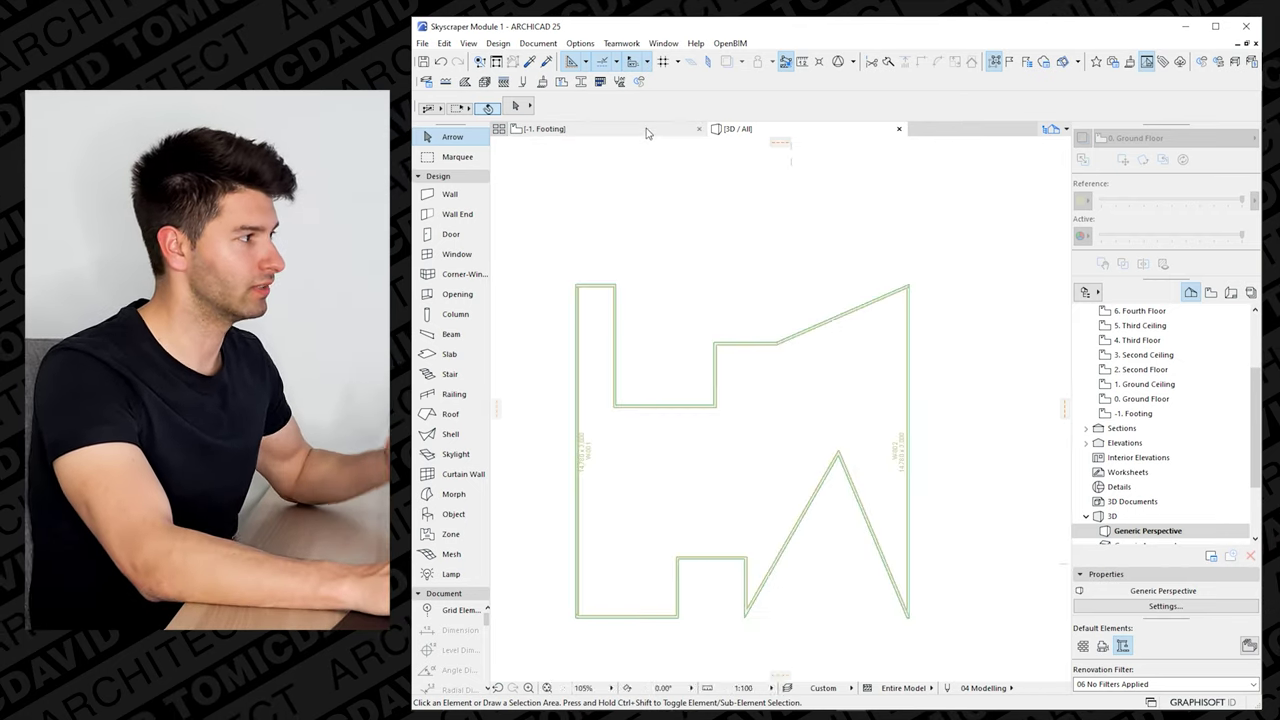
{"action": "left_click", "coordinate": [737, 128]}
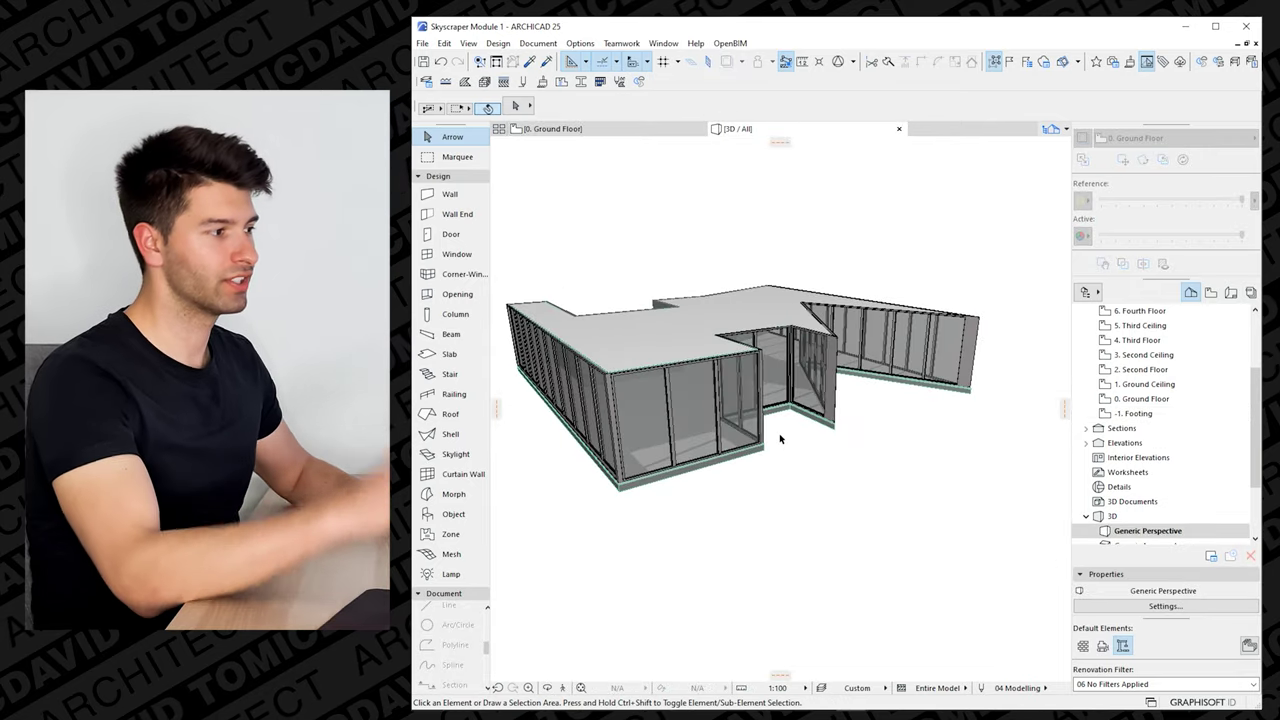
{"action": "middle_click_drag", "start_coordinate": [780, 438], "coordinate": [788, 408], "text": "shift"}
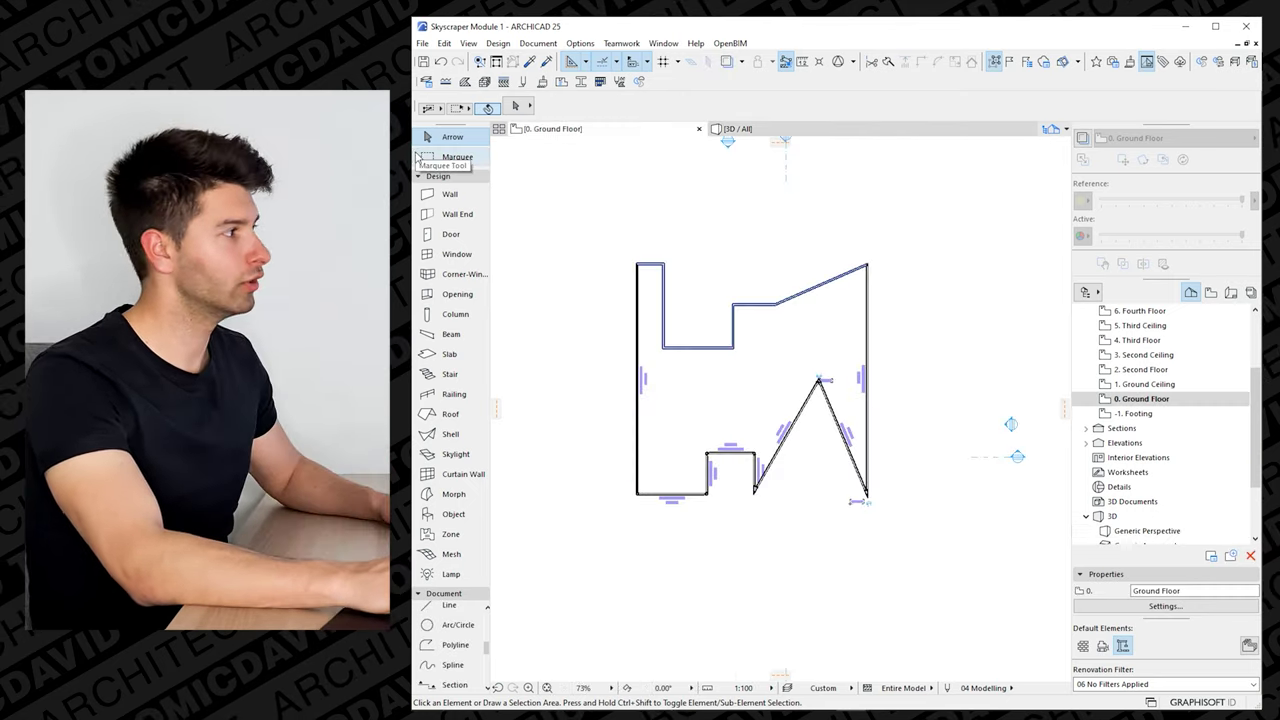
Enclose the whole Ground Floor plan in a marquee and save it as a Module File, replacing Skyscraper Module 1.mod
{"action": "left_click", "coordinate": [420, 157]}
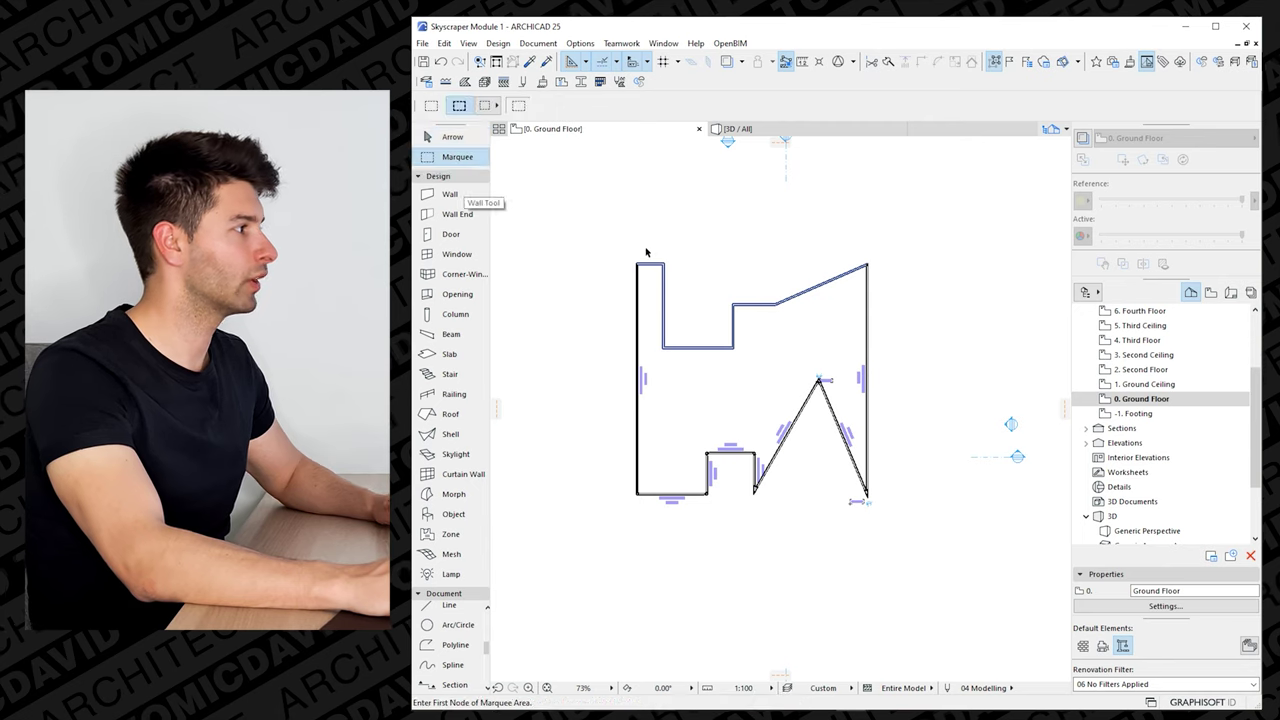
{"action": "left_click", "coordinate": [626, 233]}
{"action": "left_click", "coordinate": [881, 533]}
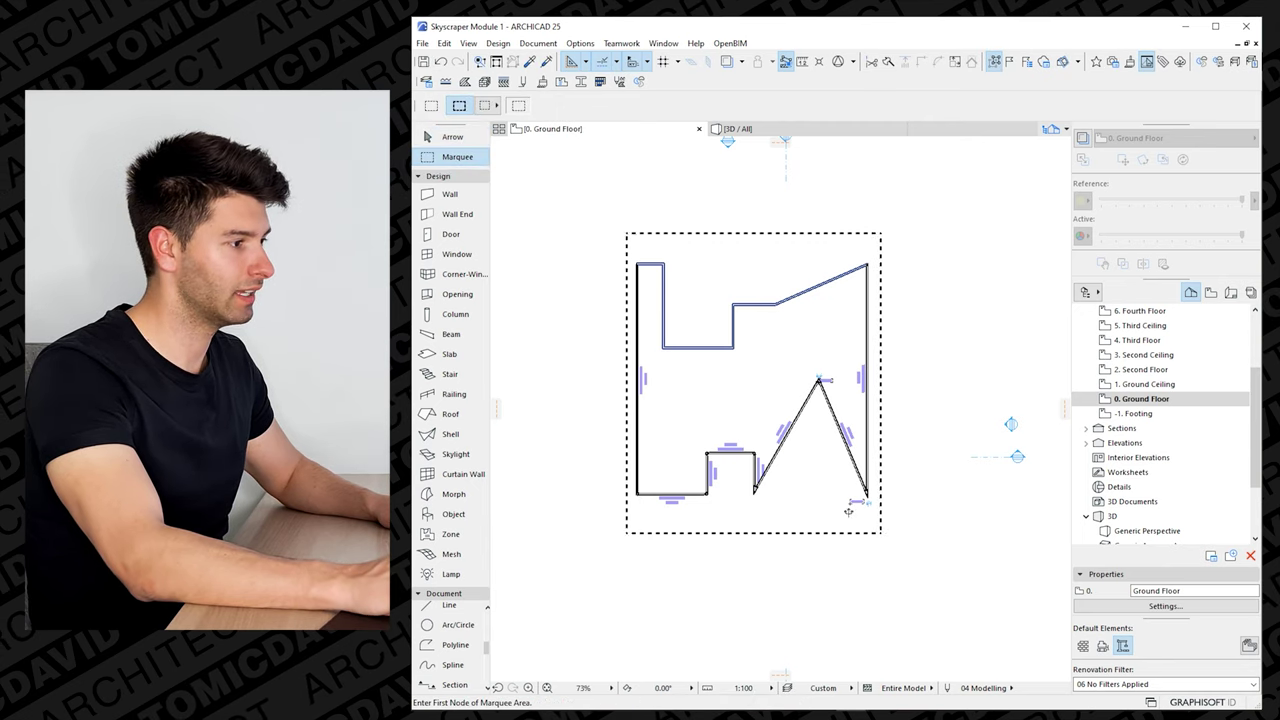
{"action": "left_click", "coordinate": [424, 44]}
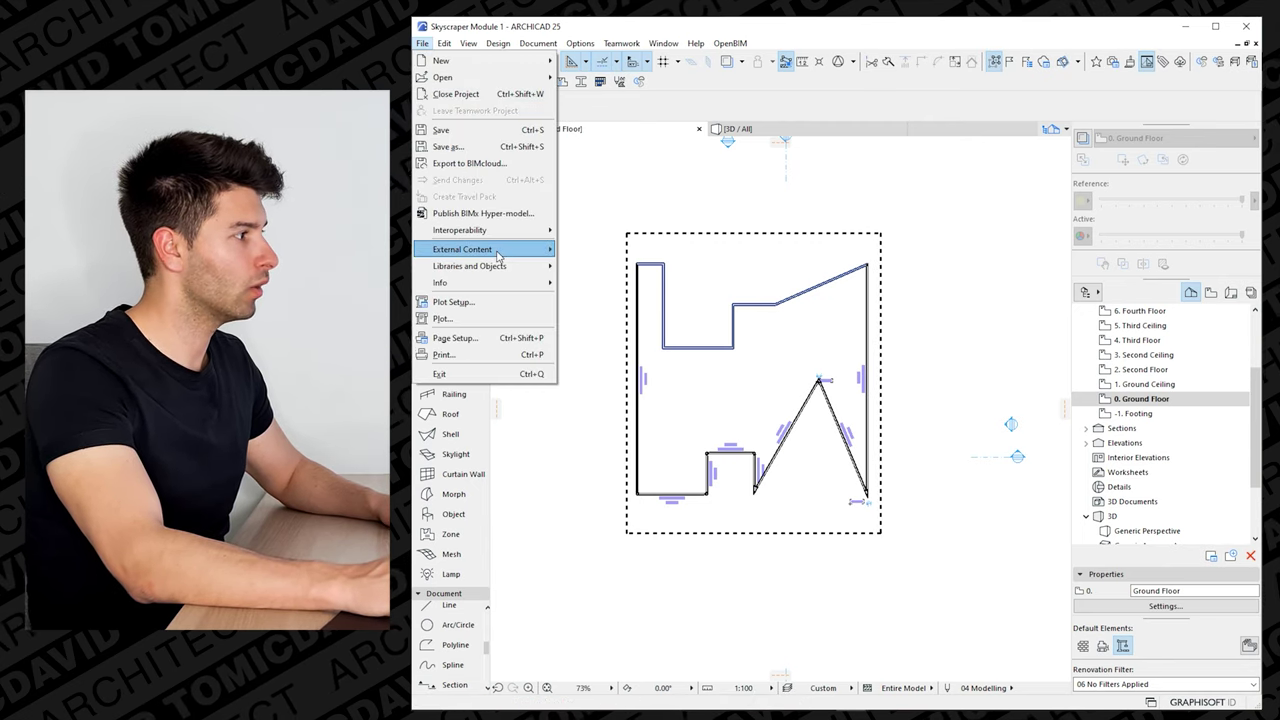
{"action": "key", "text": "ctrl+shift+s"}
{"action": "left_click", "coordinate": [1060, 417]}
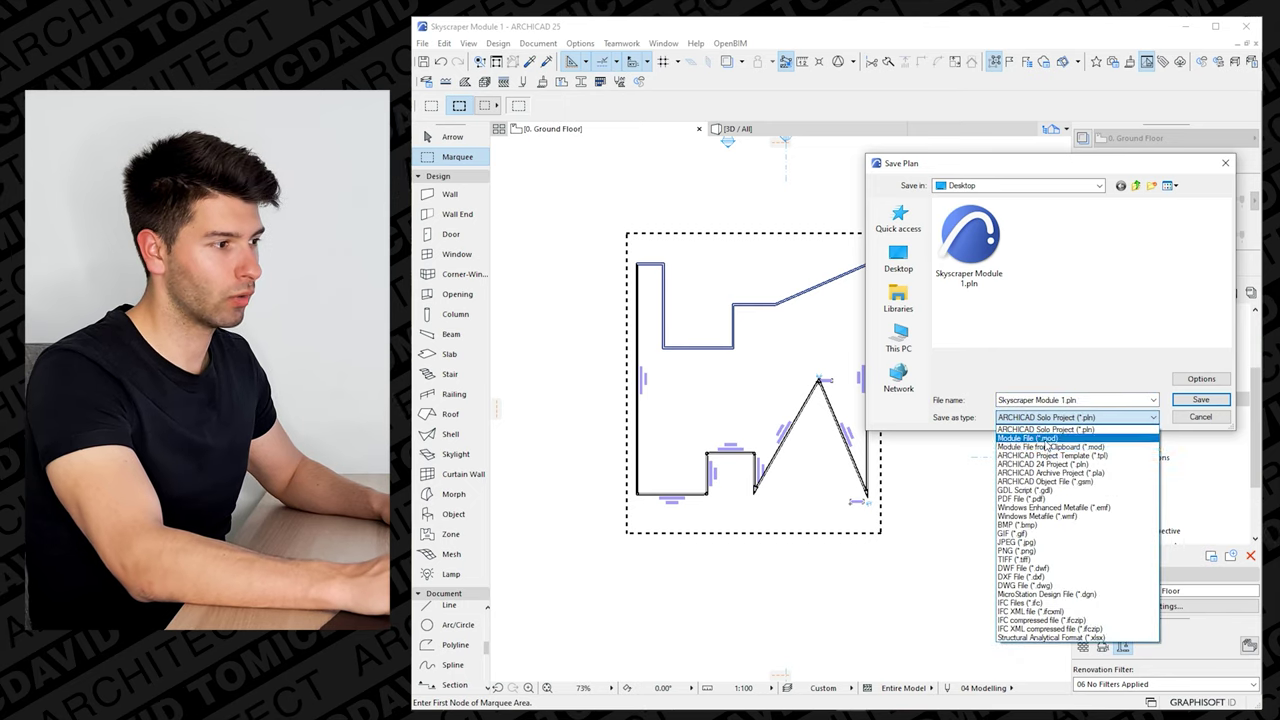
{"action": "left_click", "coordinate": [1050, 445]}
{"action": "left_click", "coordinate": [1200, 399]}
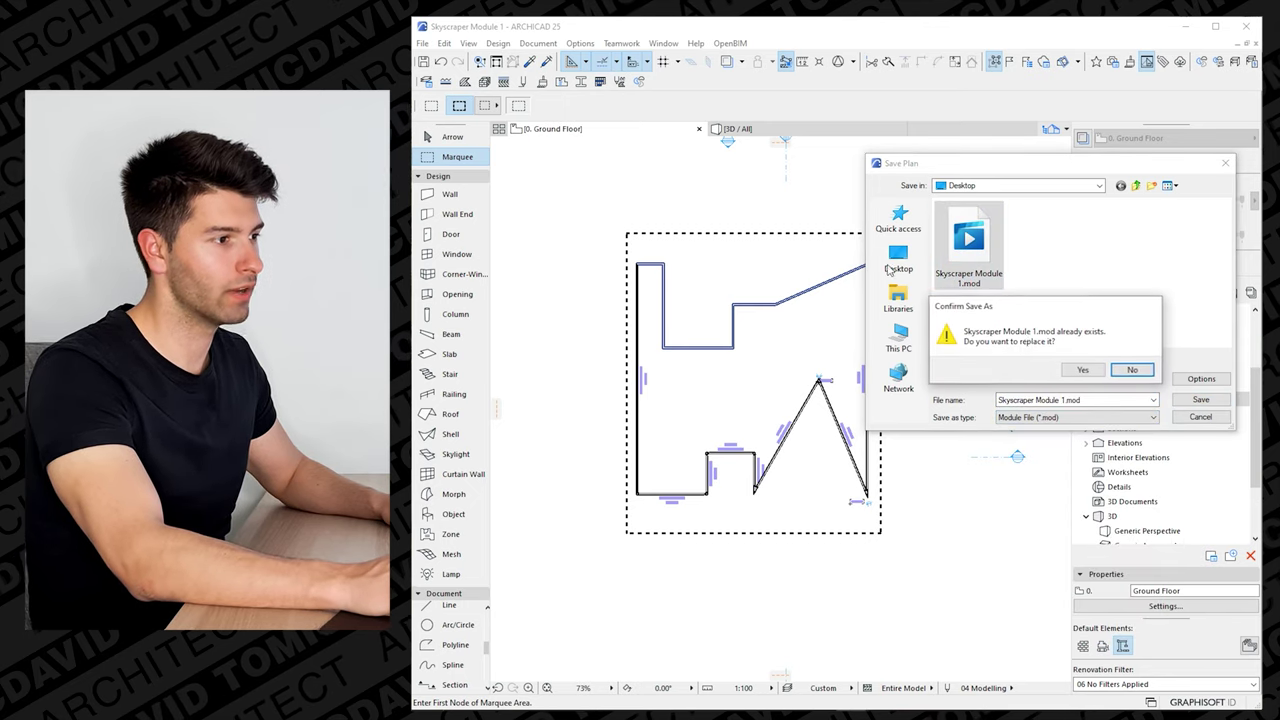
{"action": "left_click", "coordinate": [1080, 370]}
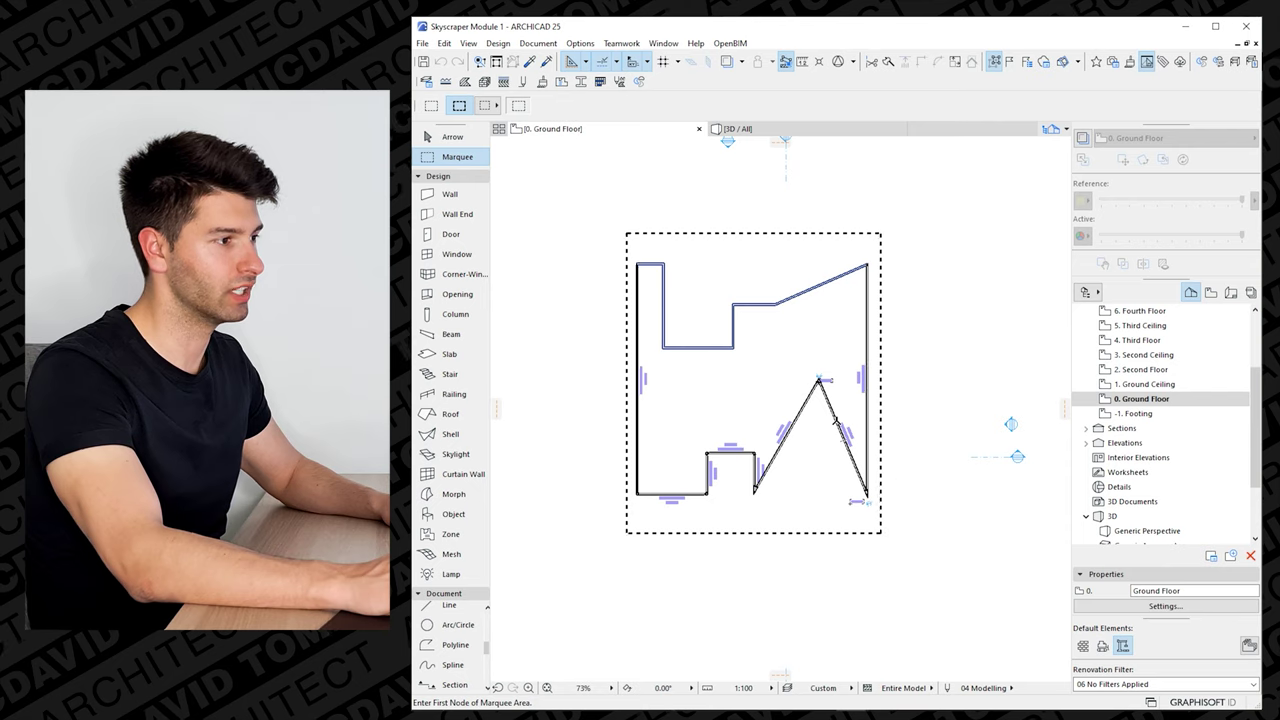
In the tower's Hotlink Module Manager, relink the Skyscraper Module 1.pln source to the module file Skyscraper Module 1.mod and apply it
{"action": "key", "text": "F5"}
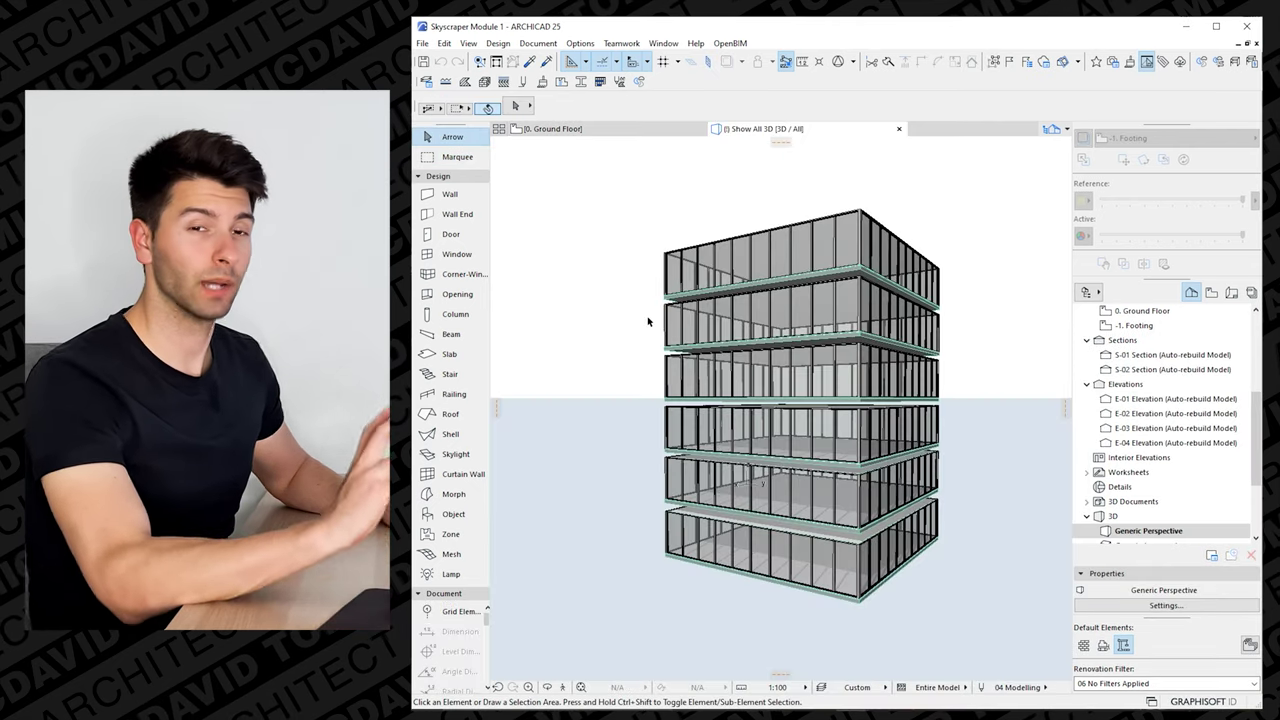
{"action": "left_click", "coordinate": [422, 43]}
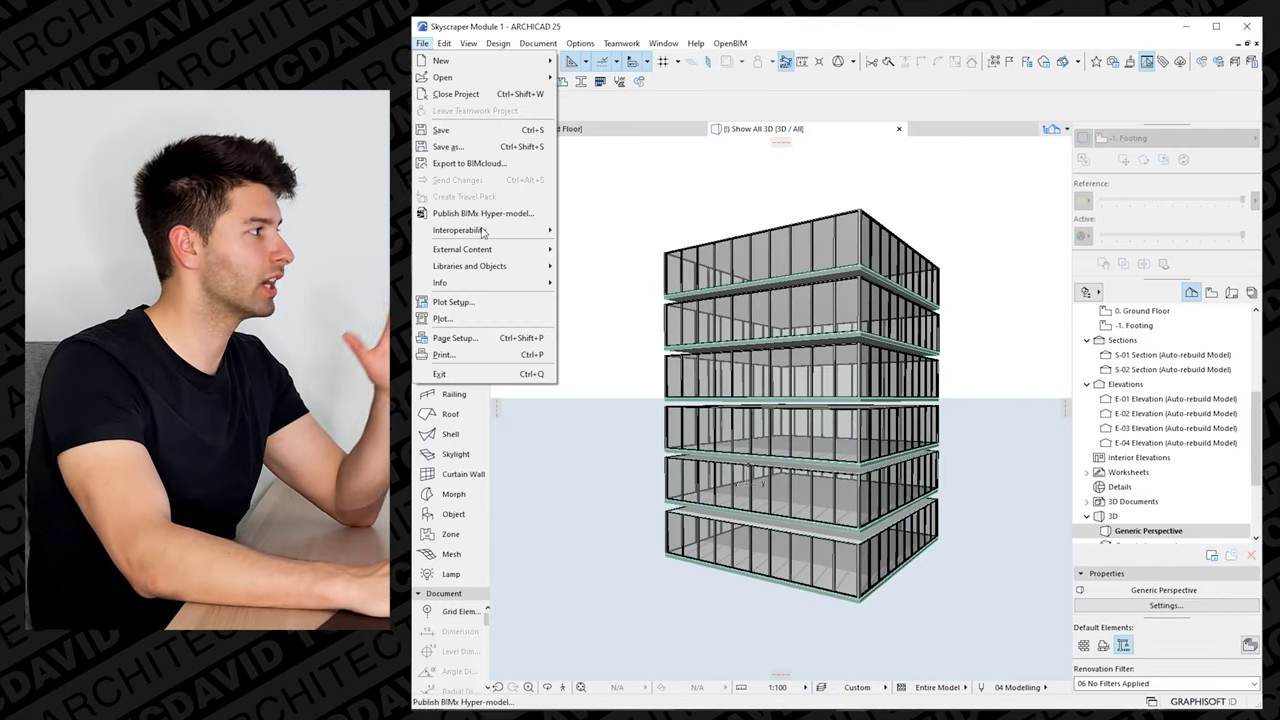
{"action": "mouse_move", "coordinate": [478, 252]}
{"action": "left_click", "coordinate": [655, 318]}
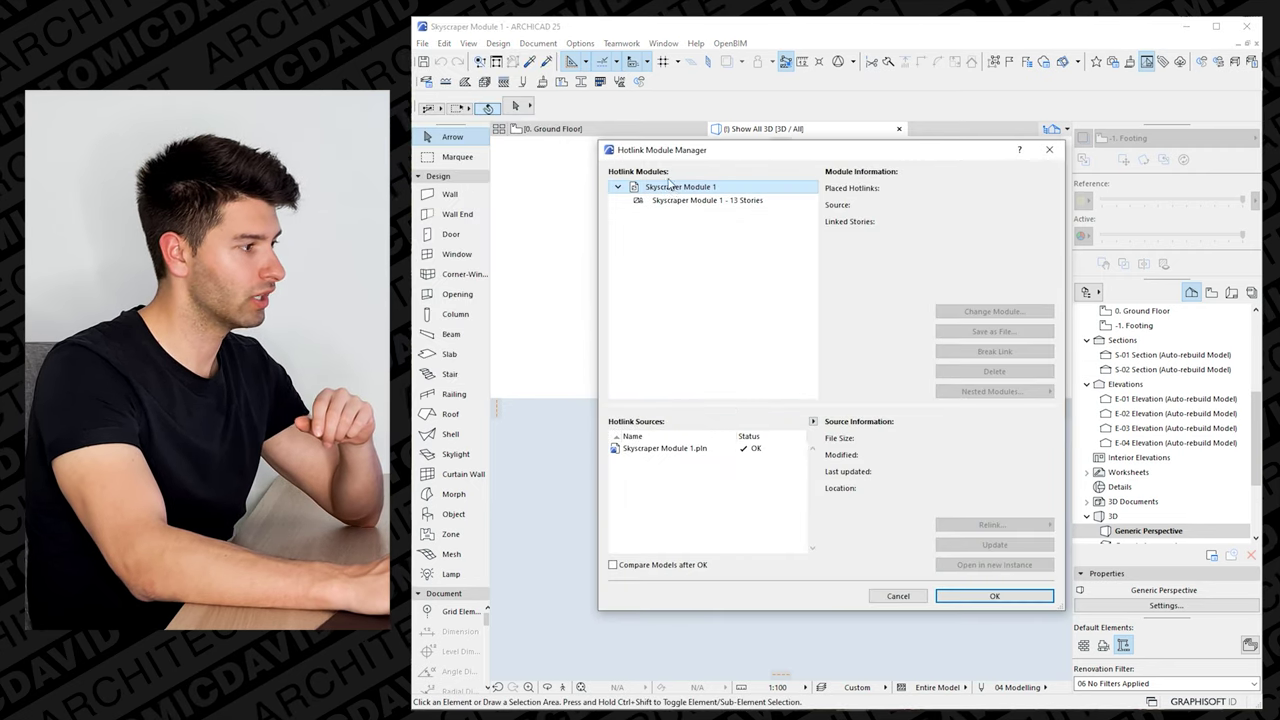
{"action": "left_click", "coordinate": [634, 450]}
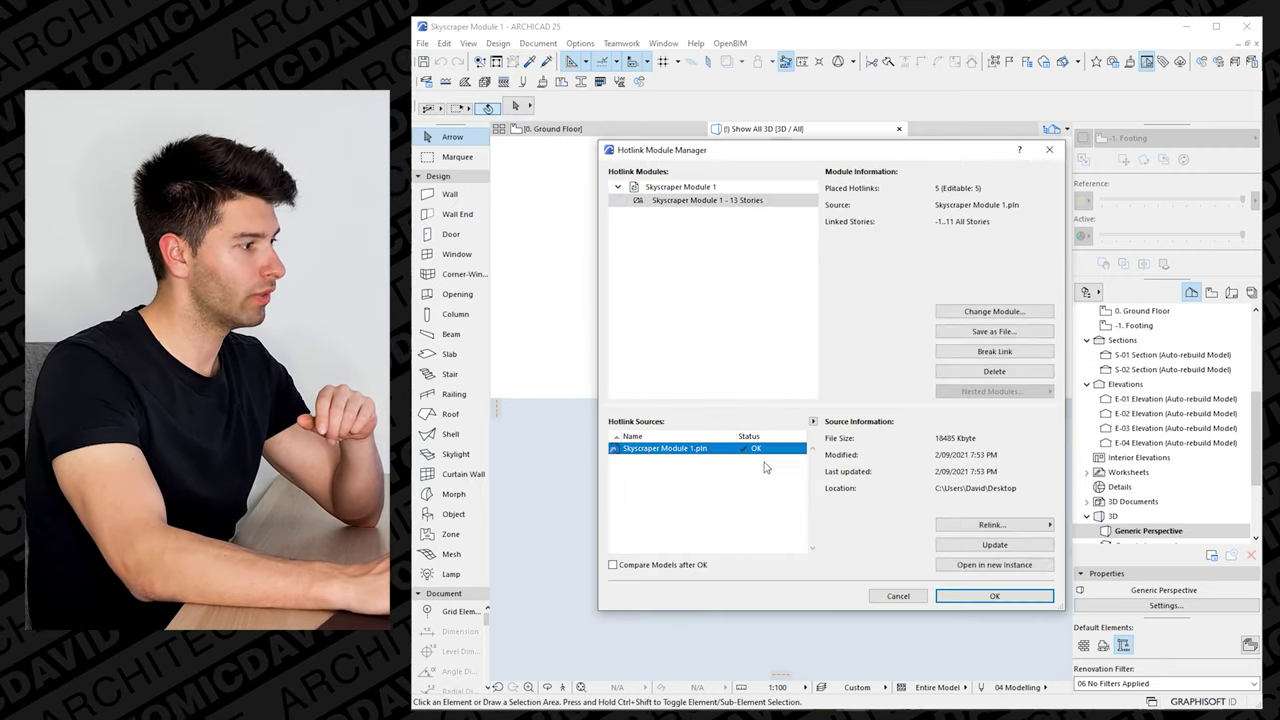
{"action": "left_click", "coordinate": [1046, 525]}
{"action": "left_click", "coordinate": [1088, 523]}
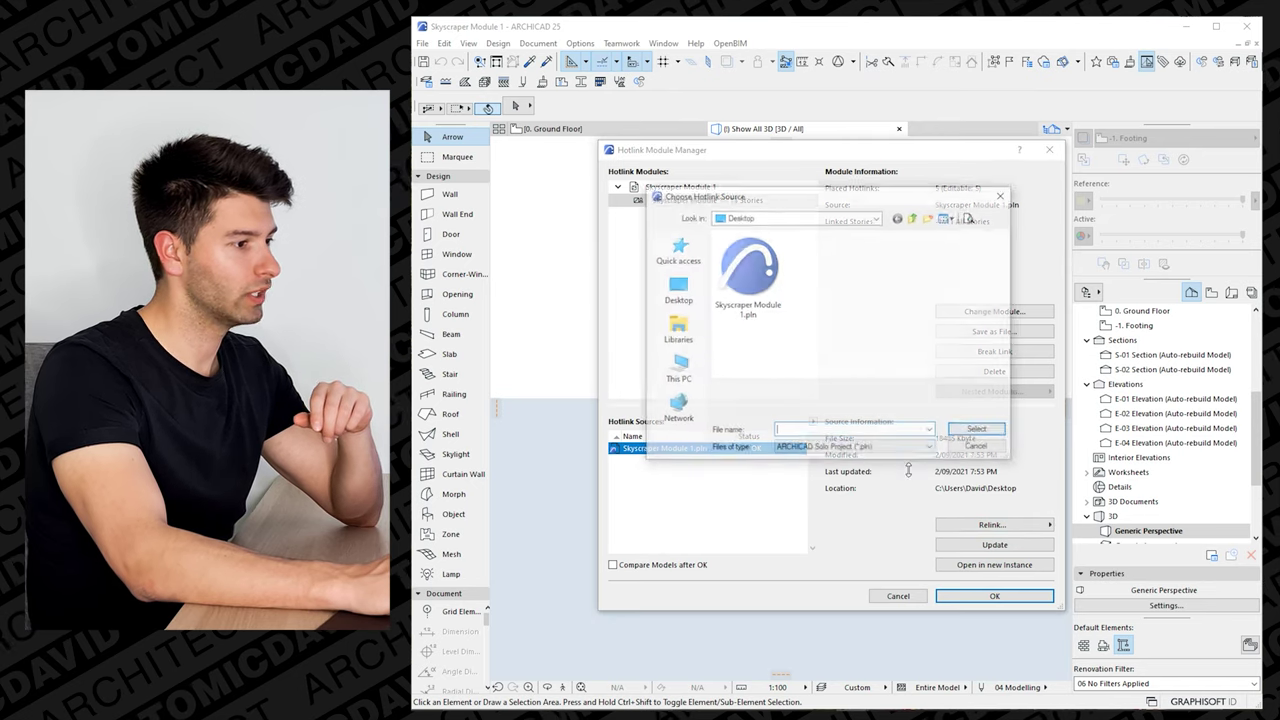
{"action": "left_click", "coordinate": [845, 449]}
{"action": "left_click", "coordinate": [820, 466]}
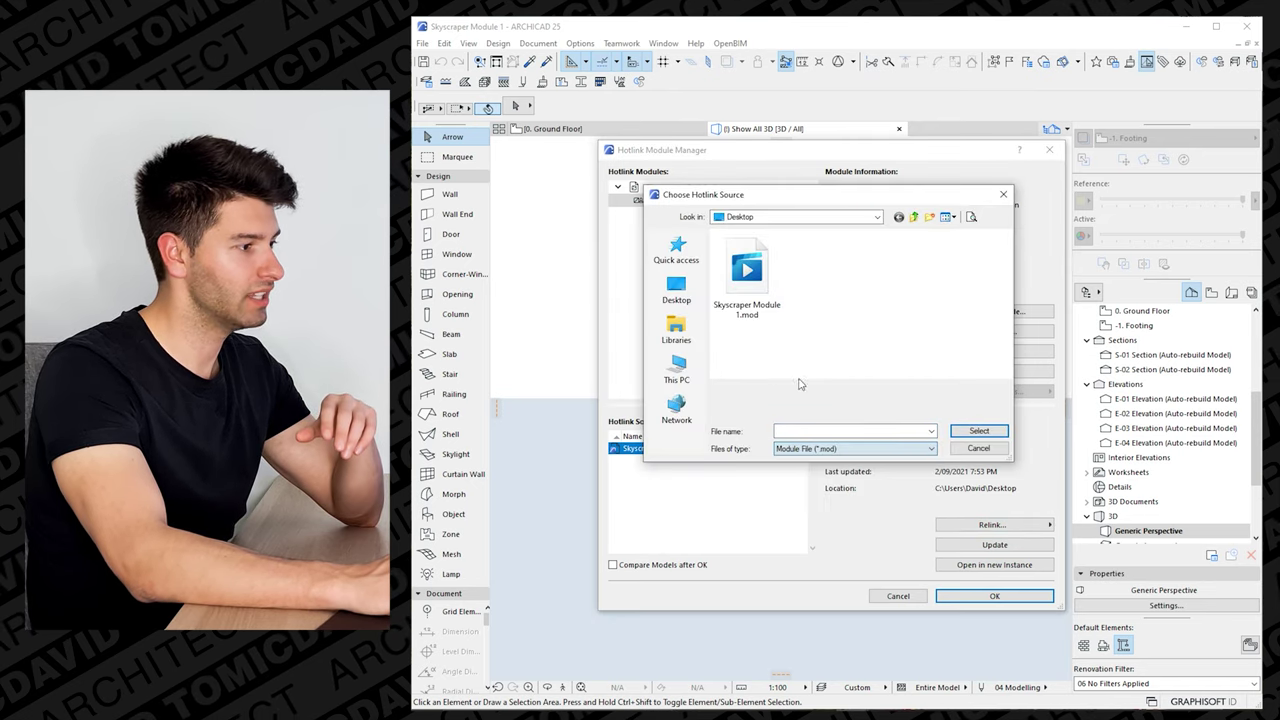
{"action": "left_click", "coordinate": [755, 300]}
{"action": "left_click", "coordinate": [975, 431]}
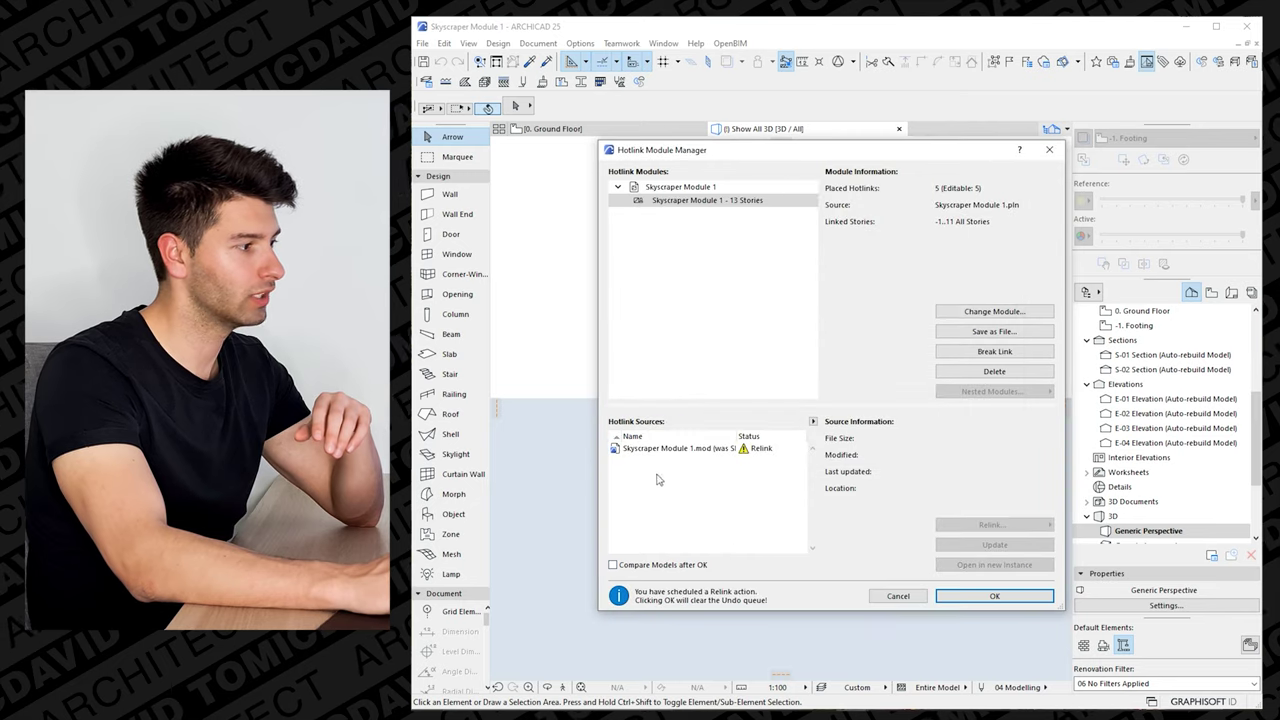
{"action": "left_click", "coordinate": [978, 598]}
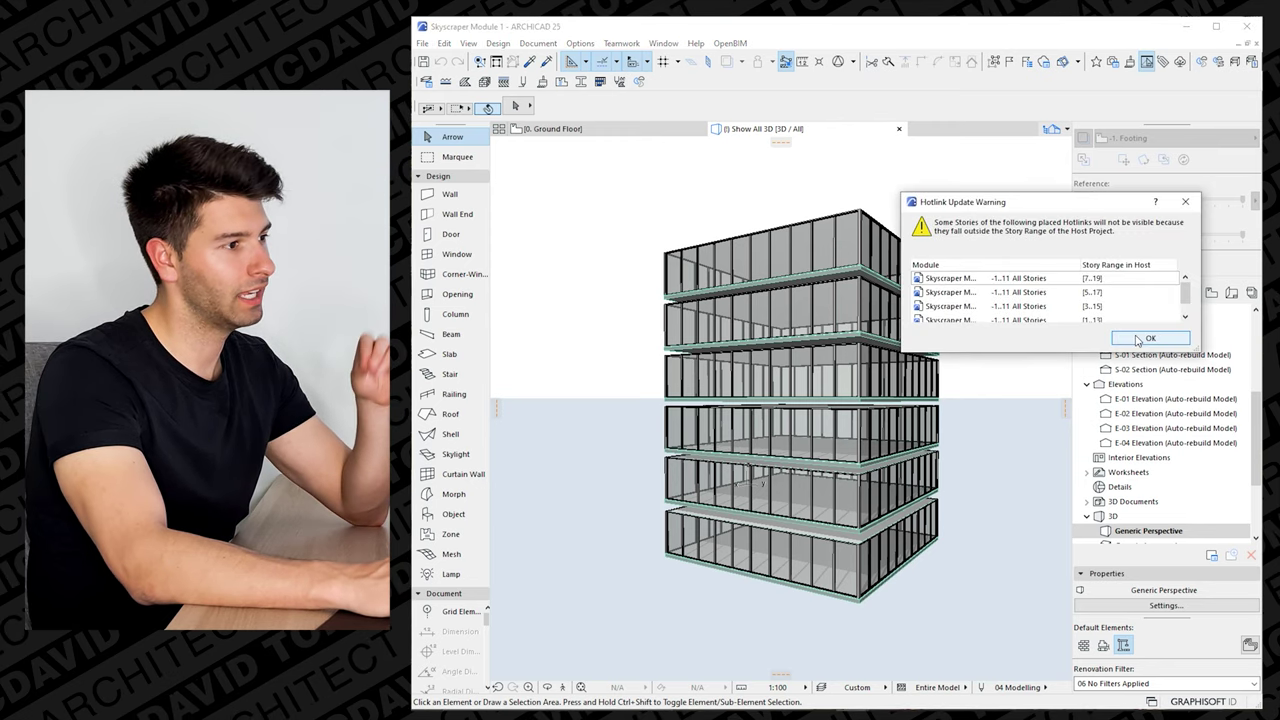
{"action": "left_click", "coordinate": [1140, 339]}
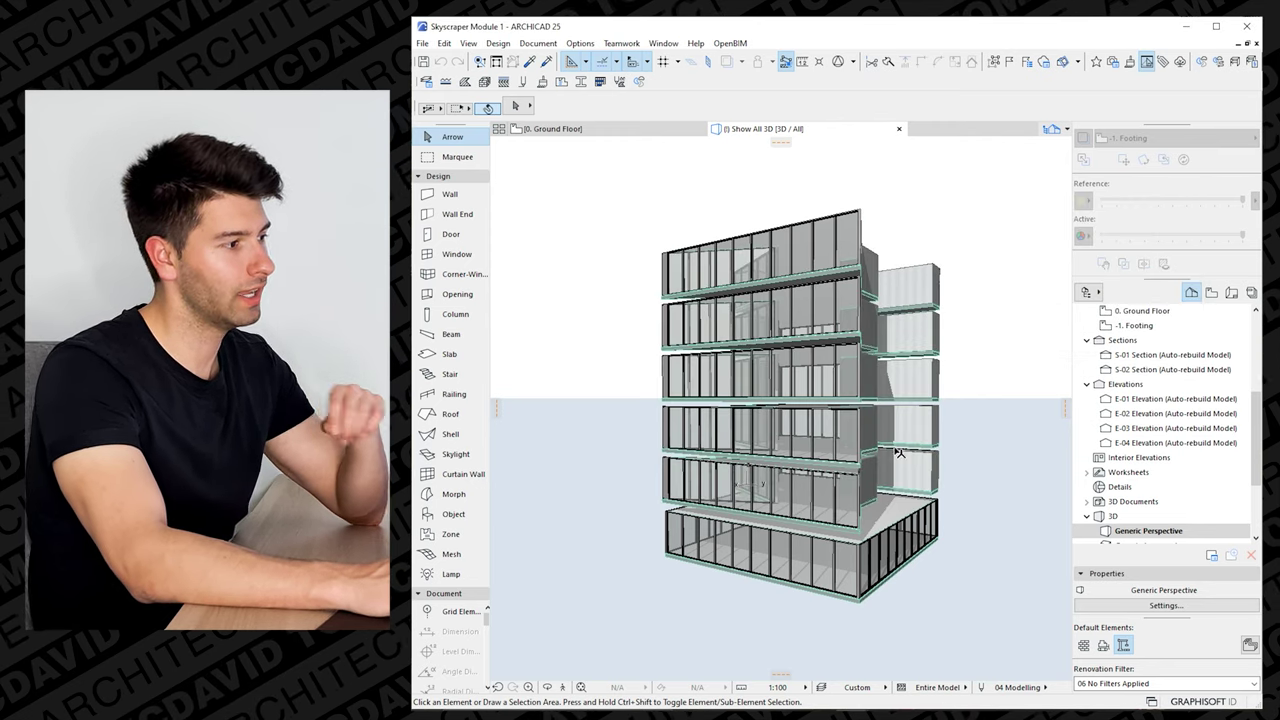
Delete the old rectangular storey at the base of the tower, including its walls, windows and slabs
{"action": "middle_click_drag", "start_coordinate": [899, 452], "coordinate": [662, 594], "text": "shift"}
{"action": "left_click", "coordinate": [662, 594]}
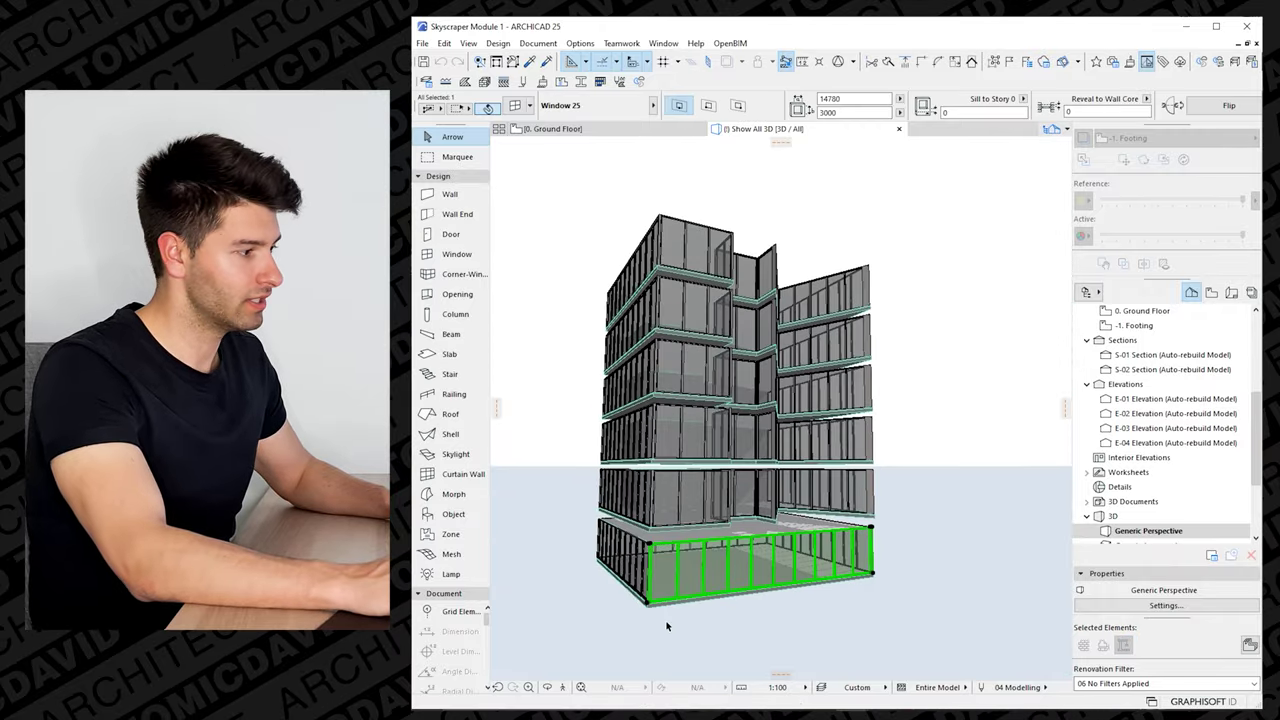
{"action": "left_click", "coordinate": [667, 626]}
{"action": "left_click", "coordinate": [634, 546]}
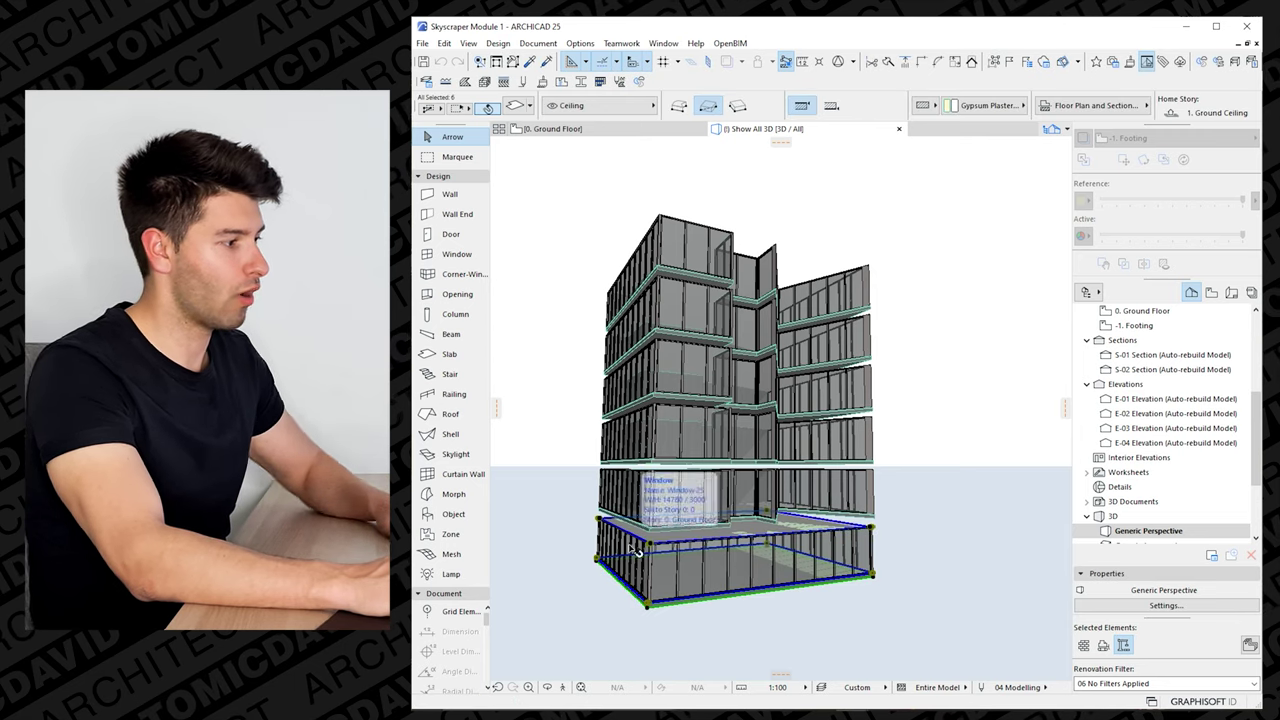
{"action": "key", "text": "Delete"}
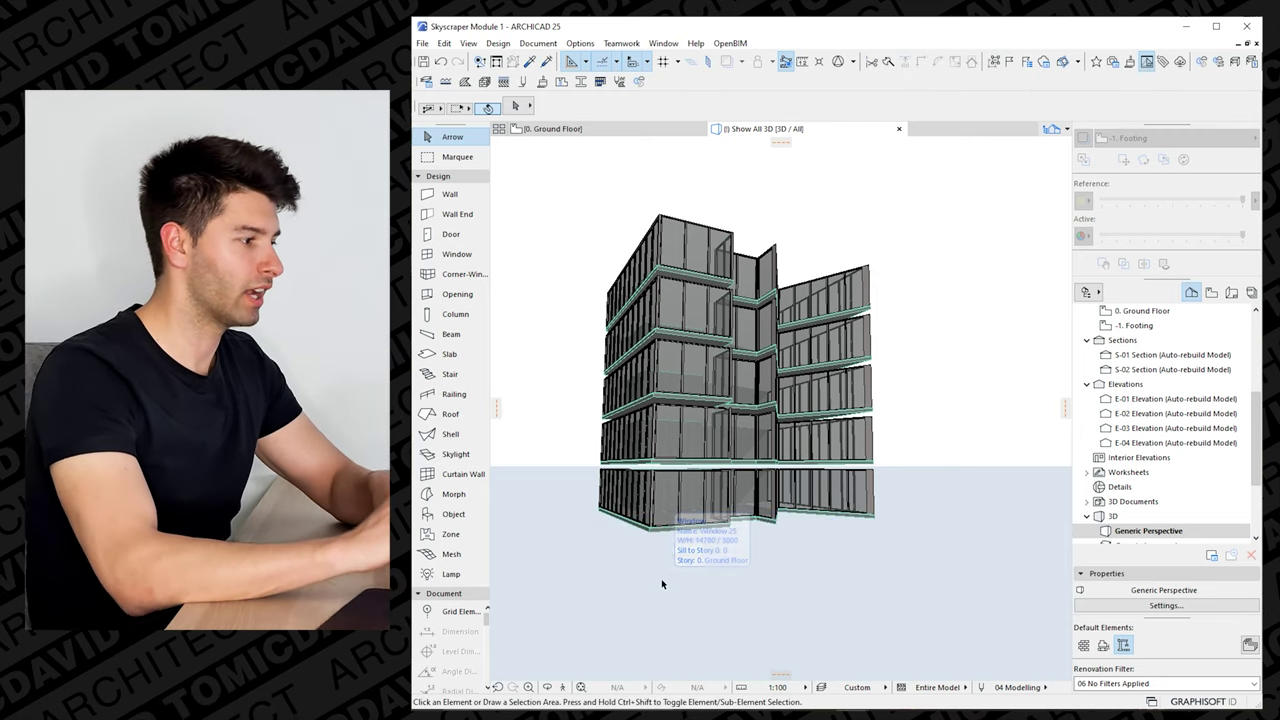
Copy the lowest hotlinked storey module 3600 mm straight down to fill the tower's empty ground storey, and check it in 3D
{"action": "left_click", "coordinate": [672, 533]}
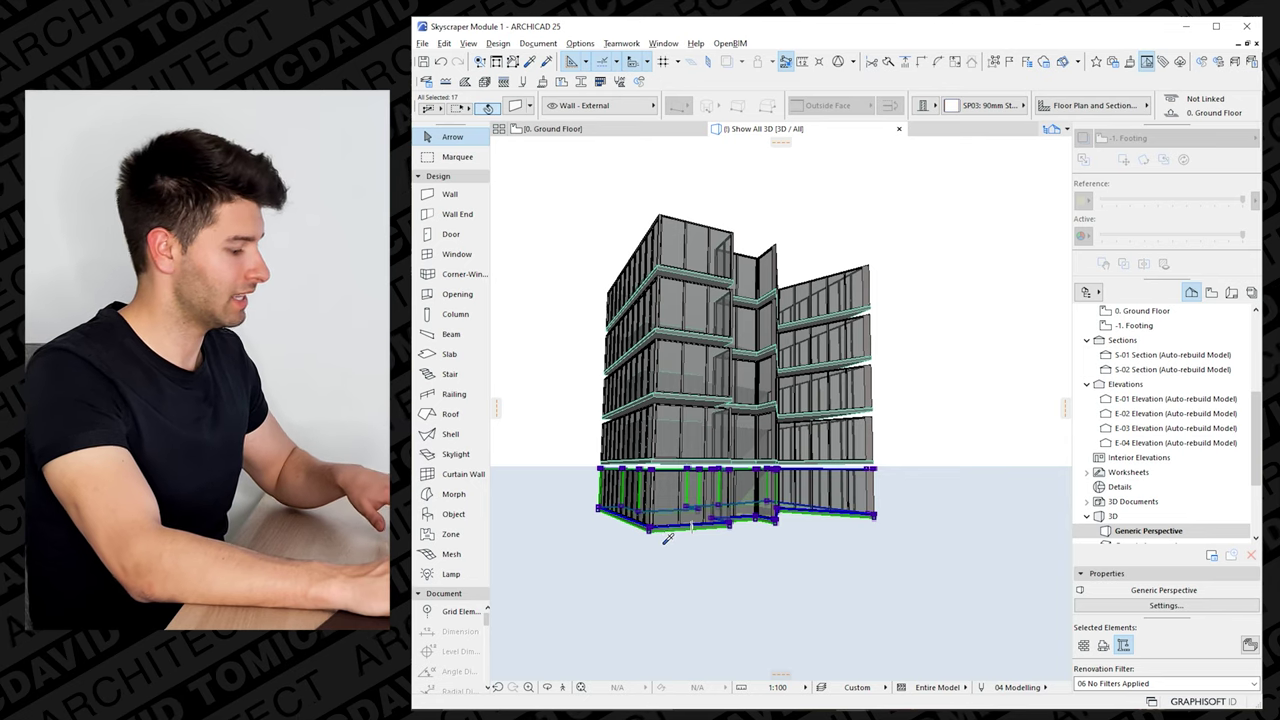
{"action": "key", "text": "alt+g"}
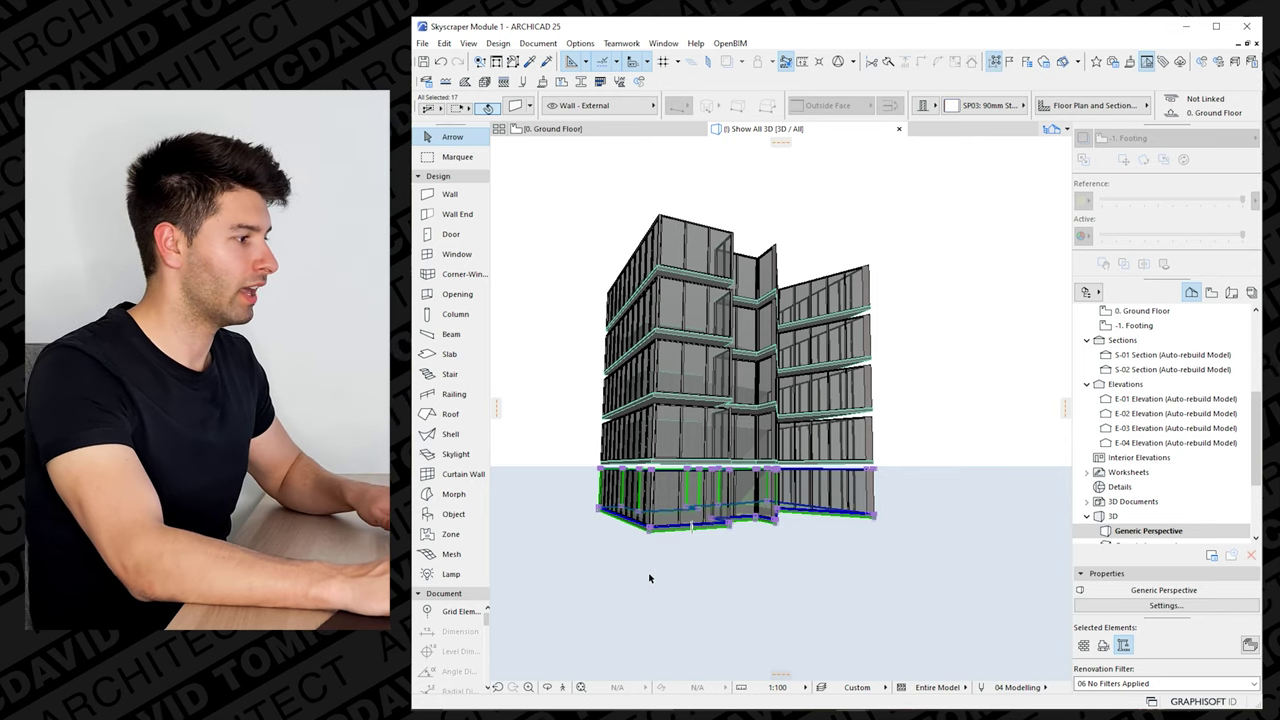
{"action": "left_click", "coordinate": [650, 527]}
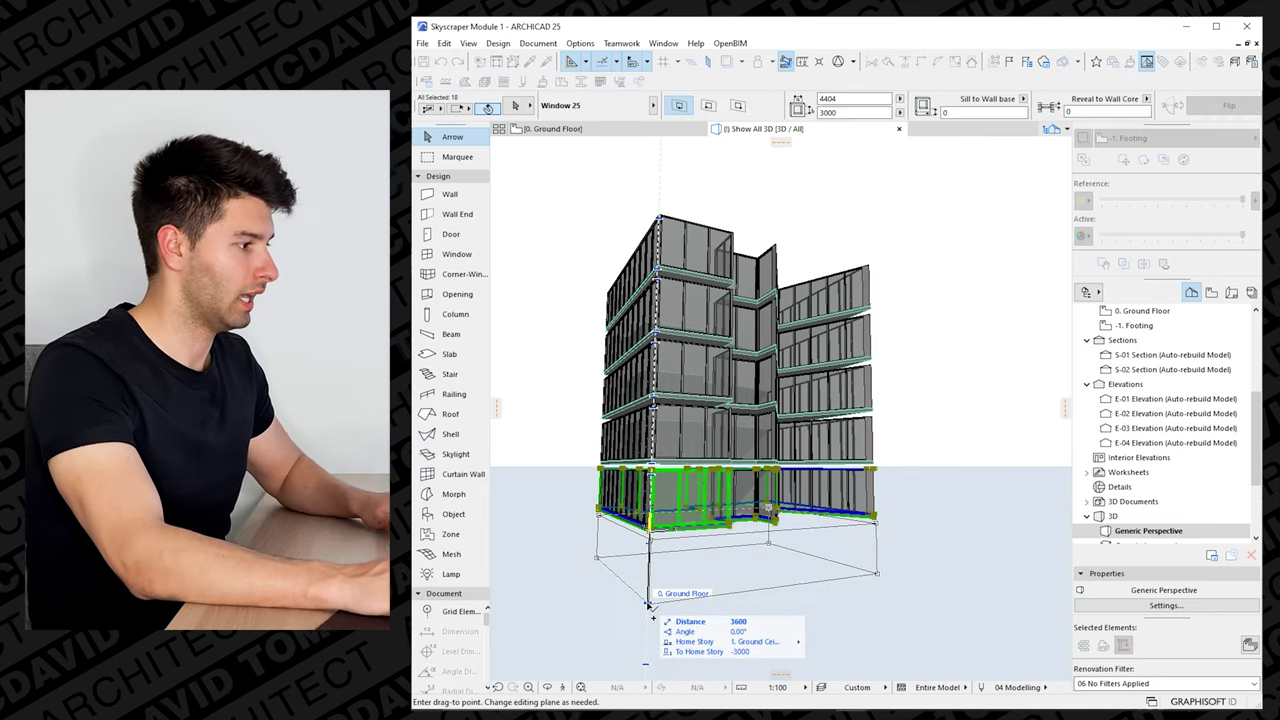
{"action": "left_click", "coordinate": [666, 592]}
{"action": "key", "text": "Escape"}
{"action": "middle_click_drag", "start_coordinate": [728, 593], "coordinate": [787, 521], "text": "shift"}
{"action": "scroll", "coordinate": [920, 525], "scroll_direction": "up", "scroll_amount": 5}
{"action": "scroll", "coordinate": [920, 525], "scroll_direction": "down", "scroll_amount": 5}
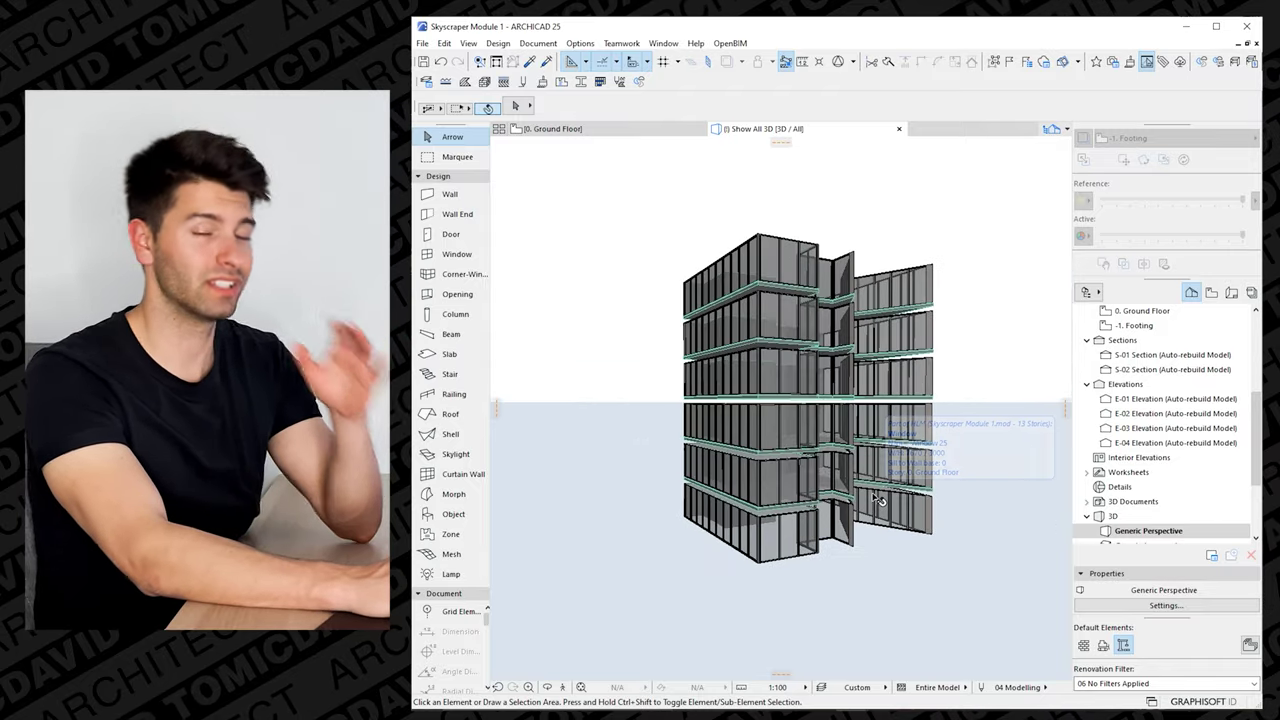